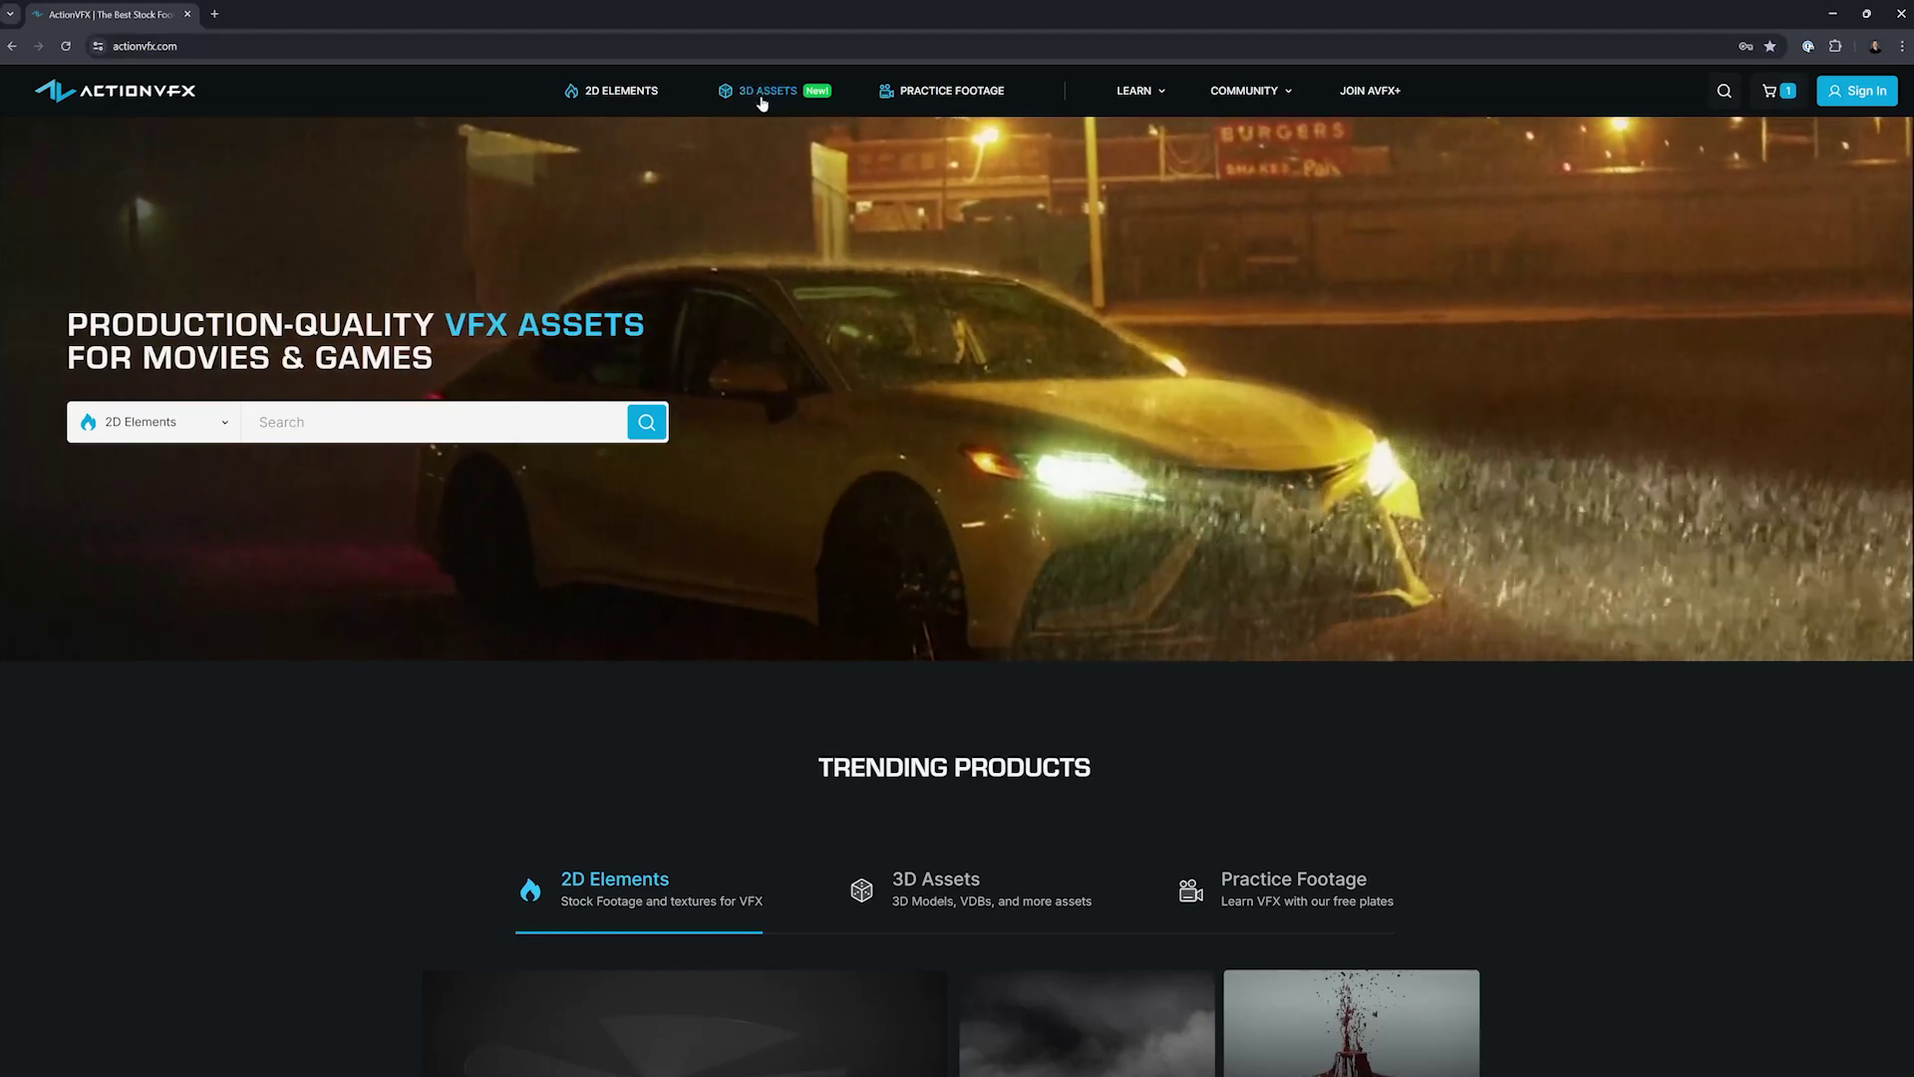
Claim the Free VDB Shader from ActionVFX's VDB 3D assets through a $0.00 checkout.
{"action": "left_click", "coordinate": [763, 91]}
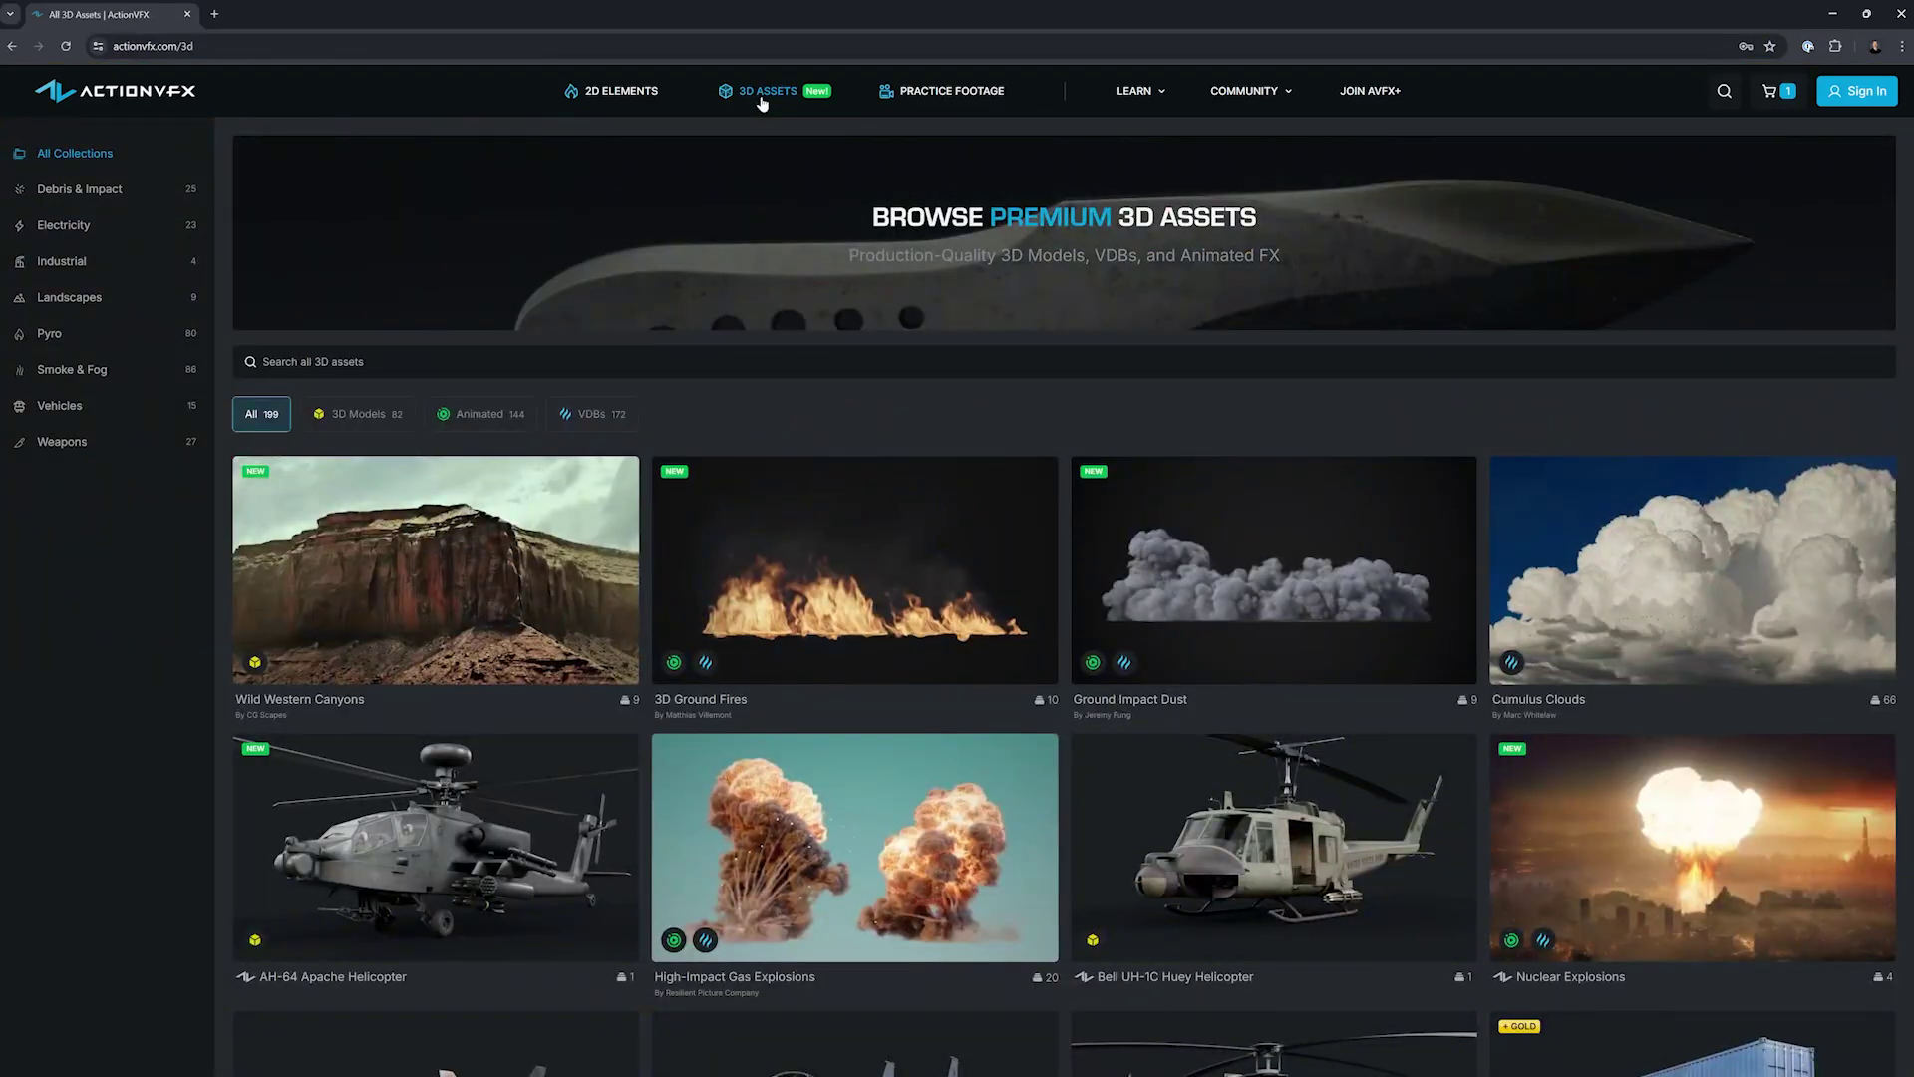
{"action": "left_click", "coordinate": [598, 413]}
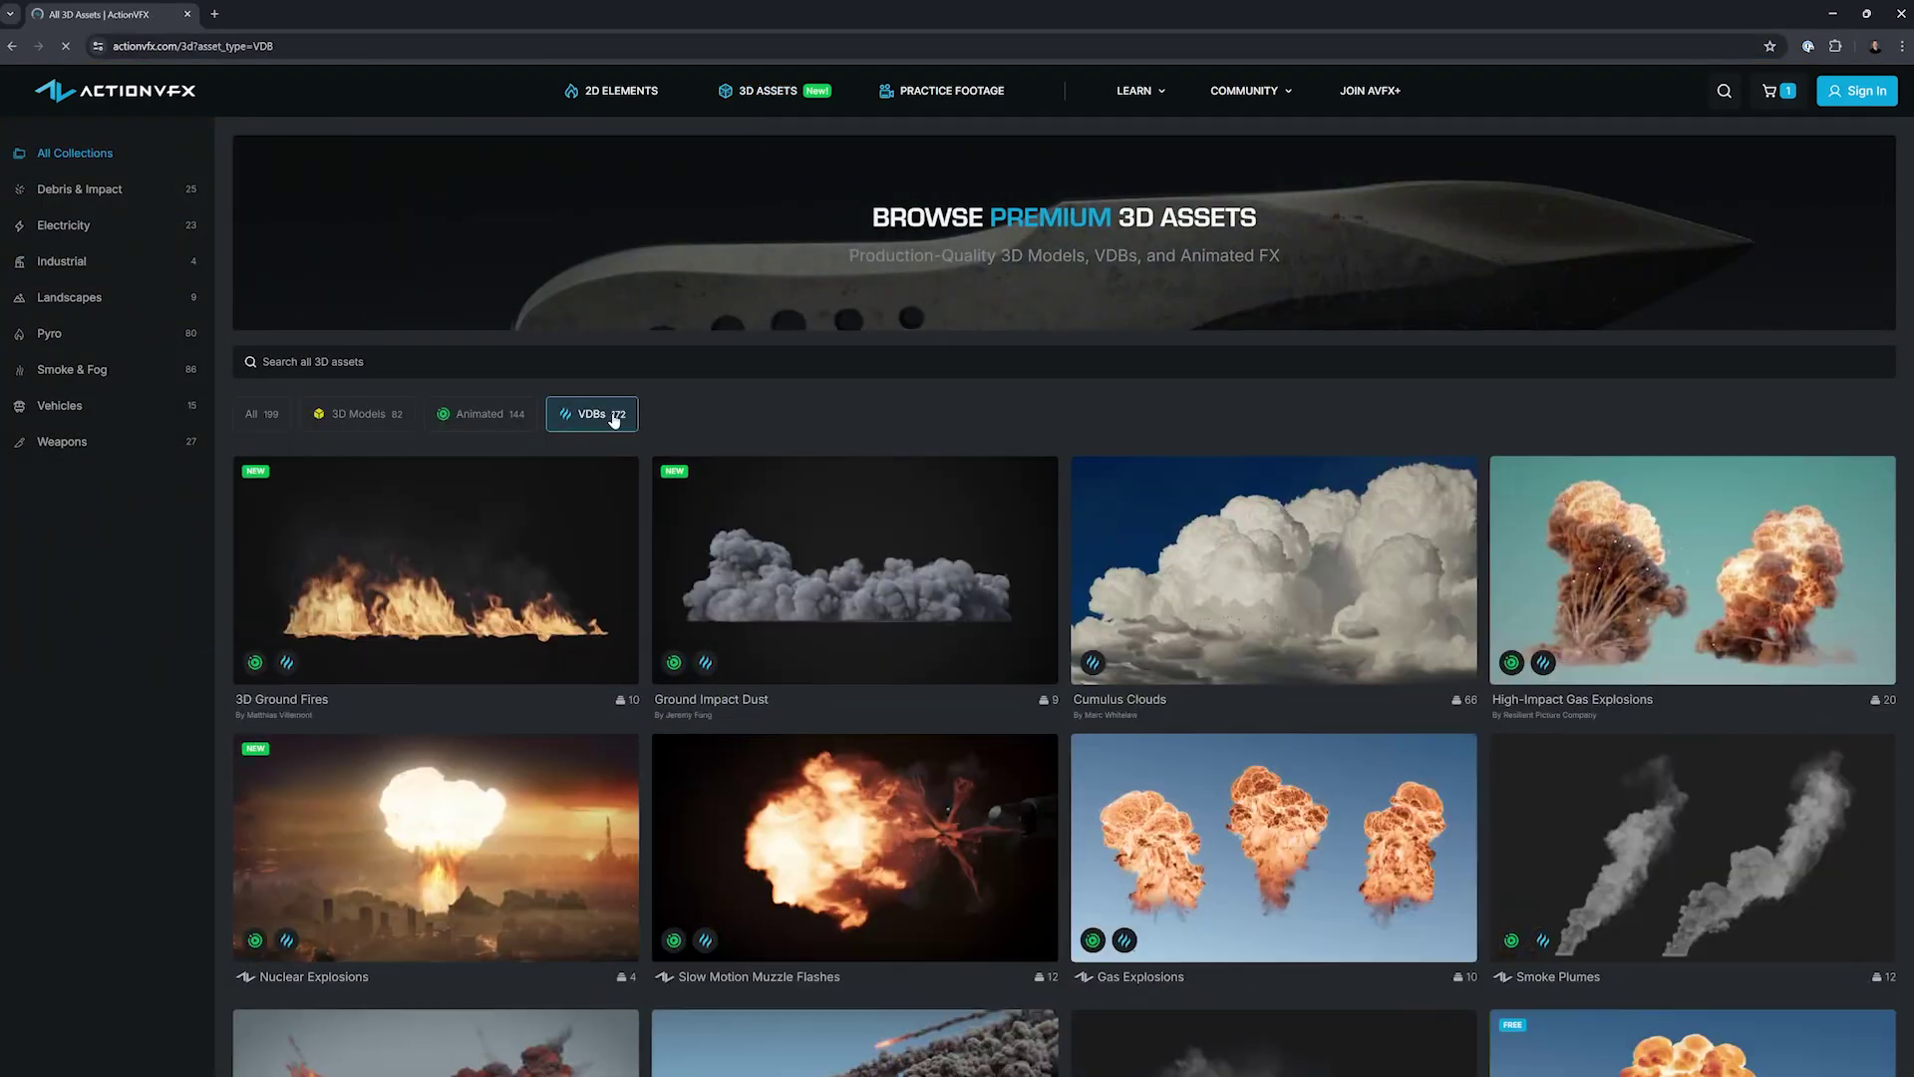
{"action": "scroll", "coordinate": [971, 389], "scroll_direction": "down", "scroll_amount": 2}
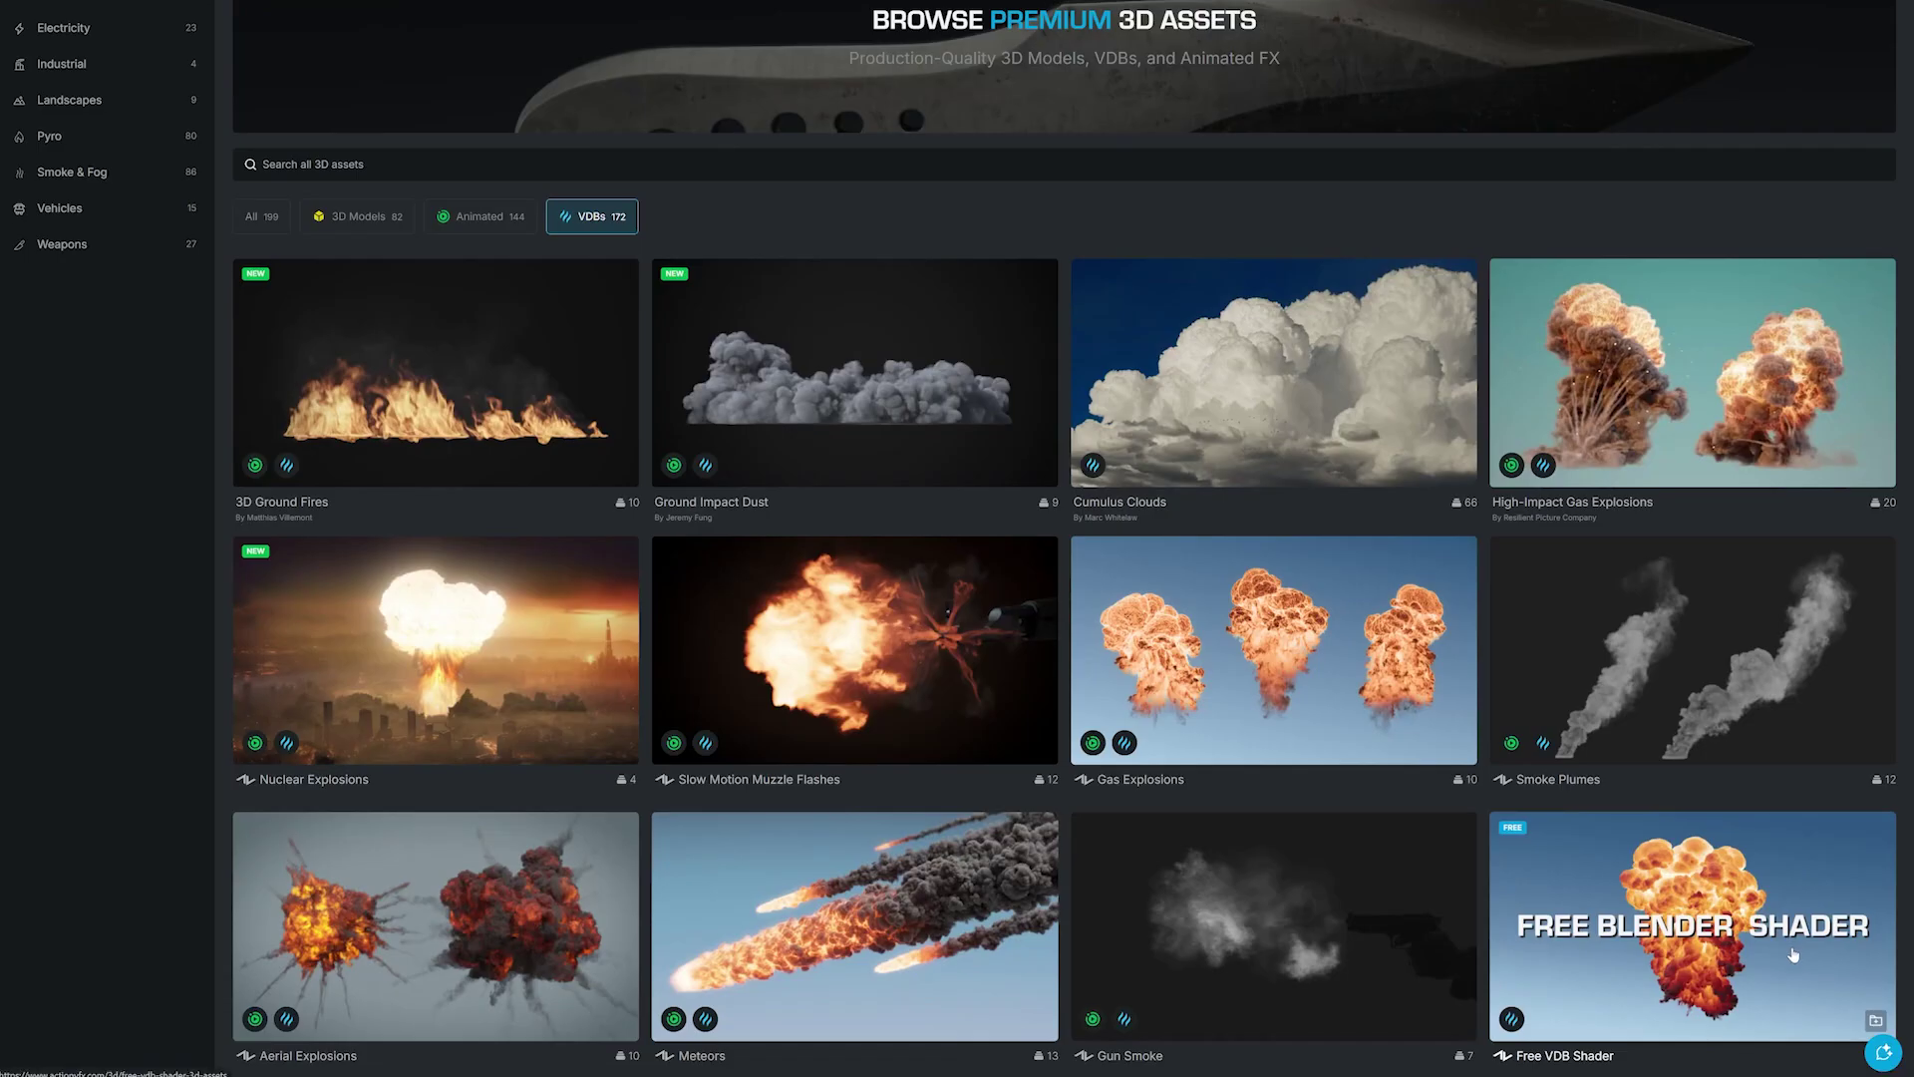
{"action": "left_click", "coordinate": [1793, 954]}
{"action": "left_click", "coordinate": [1777, 430]}
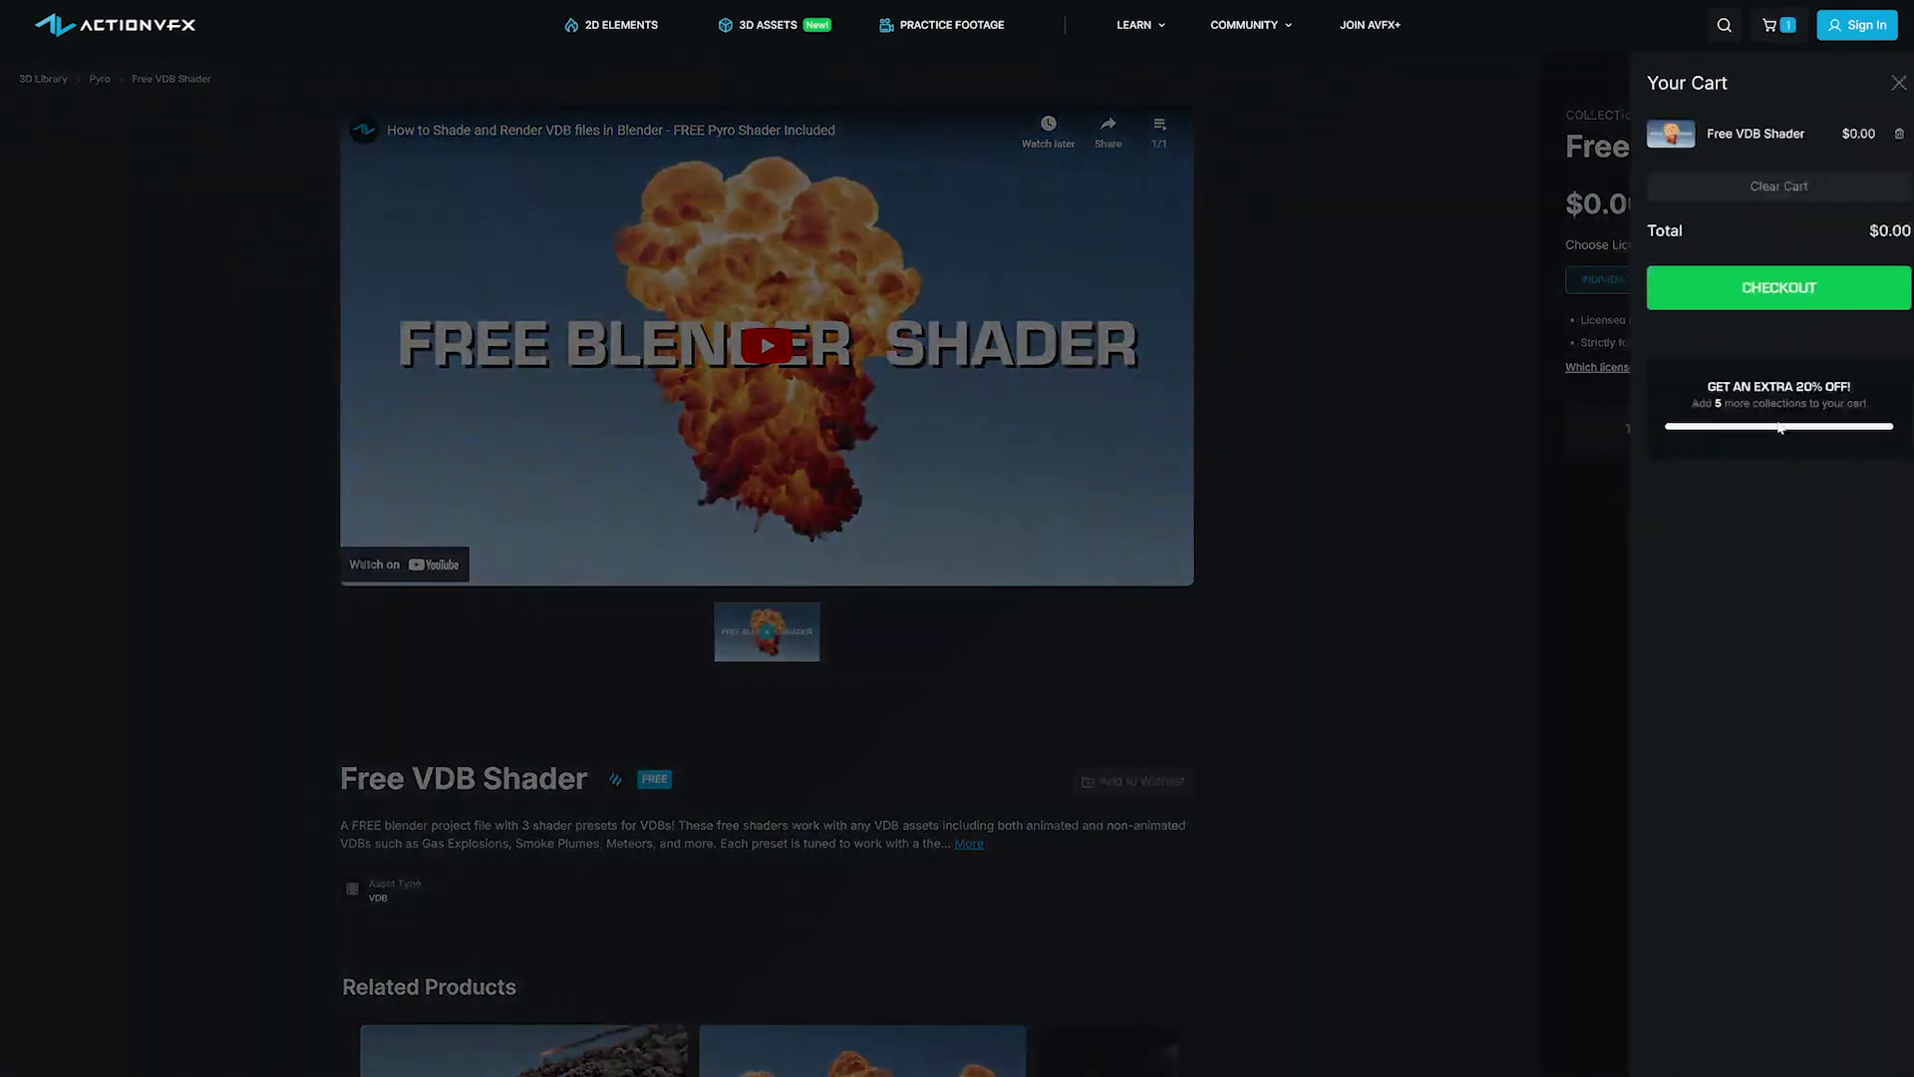
{"action": "left_click", "coordinate": [1802, 288]}
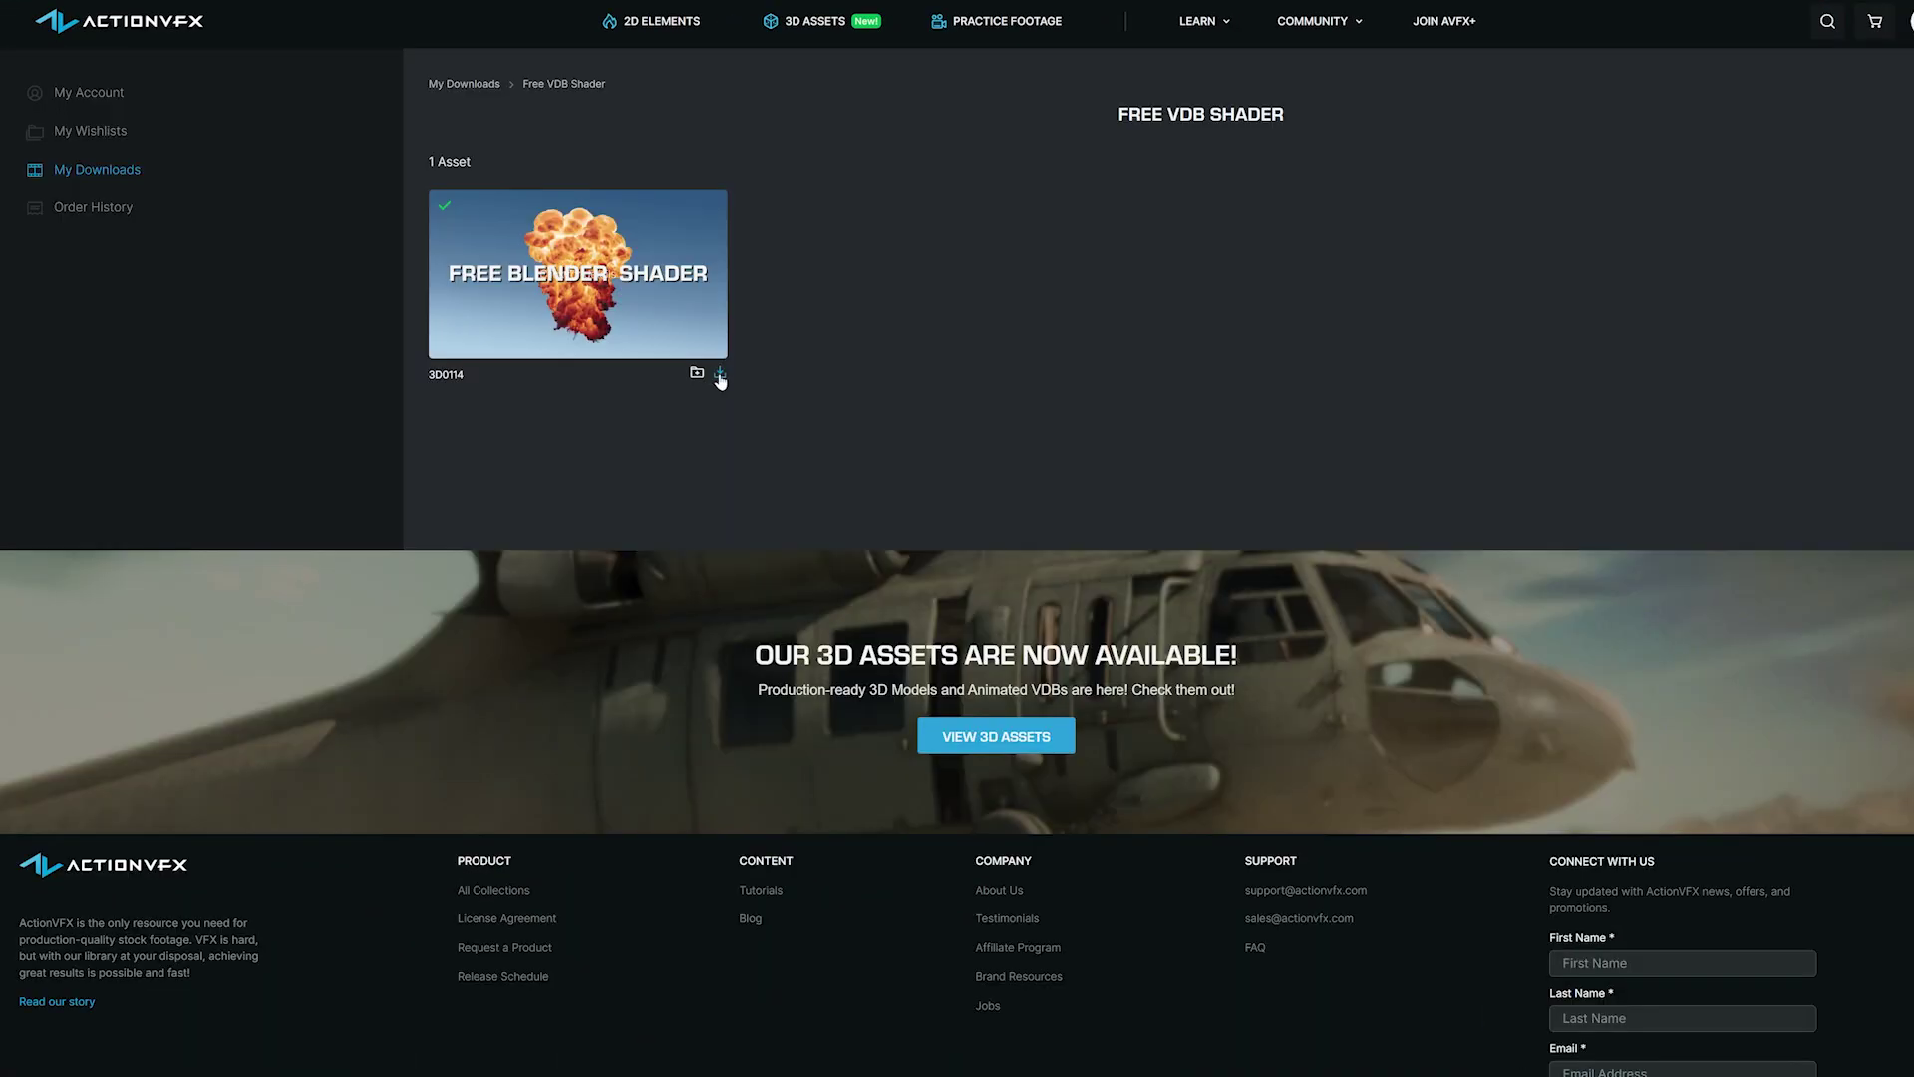
Download and extract the VDB shader zip, then open ActionVFX_VDB_Shader.blend.
{"action": "left_click", "coordinate": [719, 375]}
{"action": "left_click", "coordinate": [713, 415]}
{"action": "right_click", "coordinate": [551, 238]}
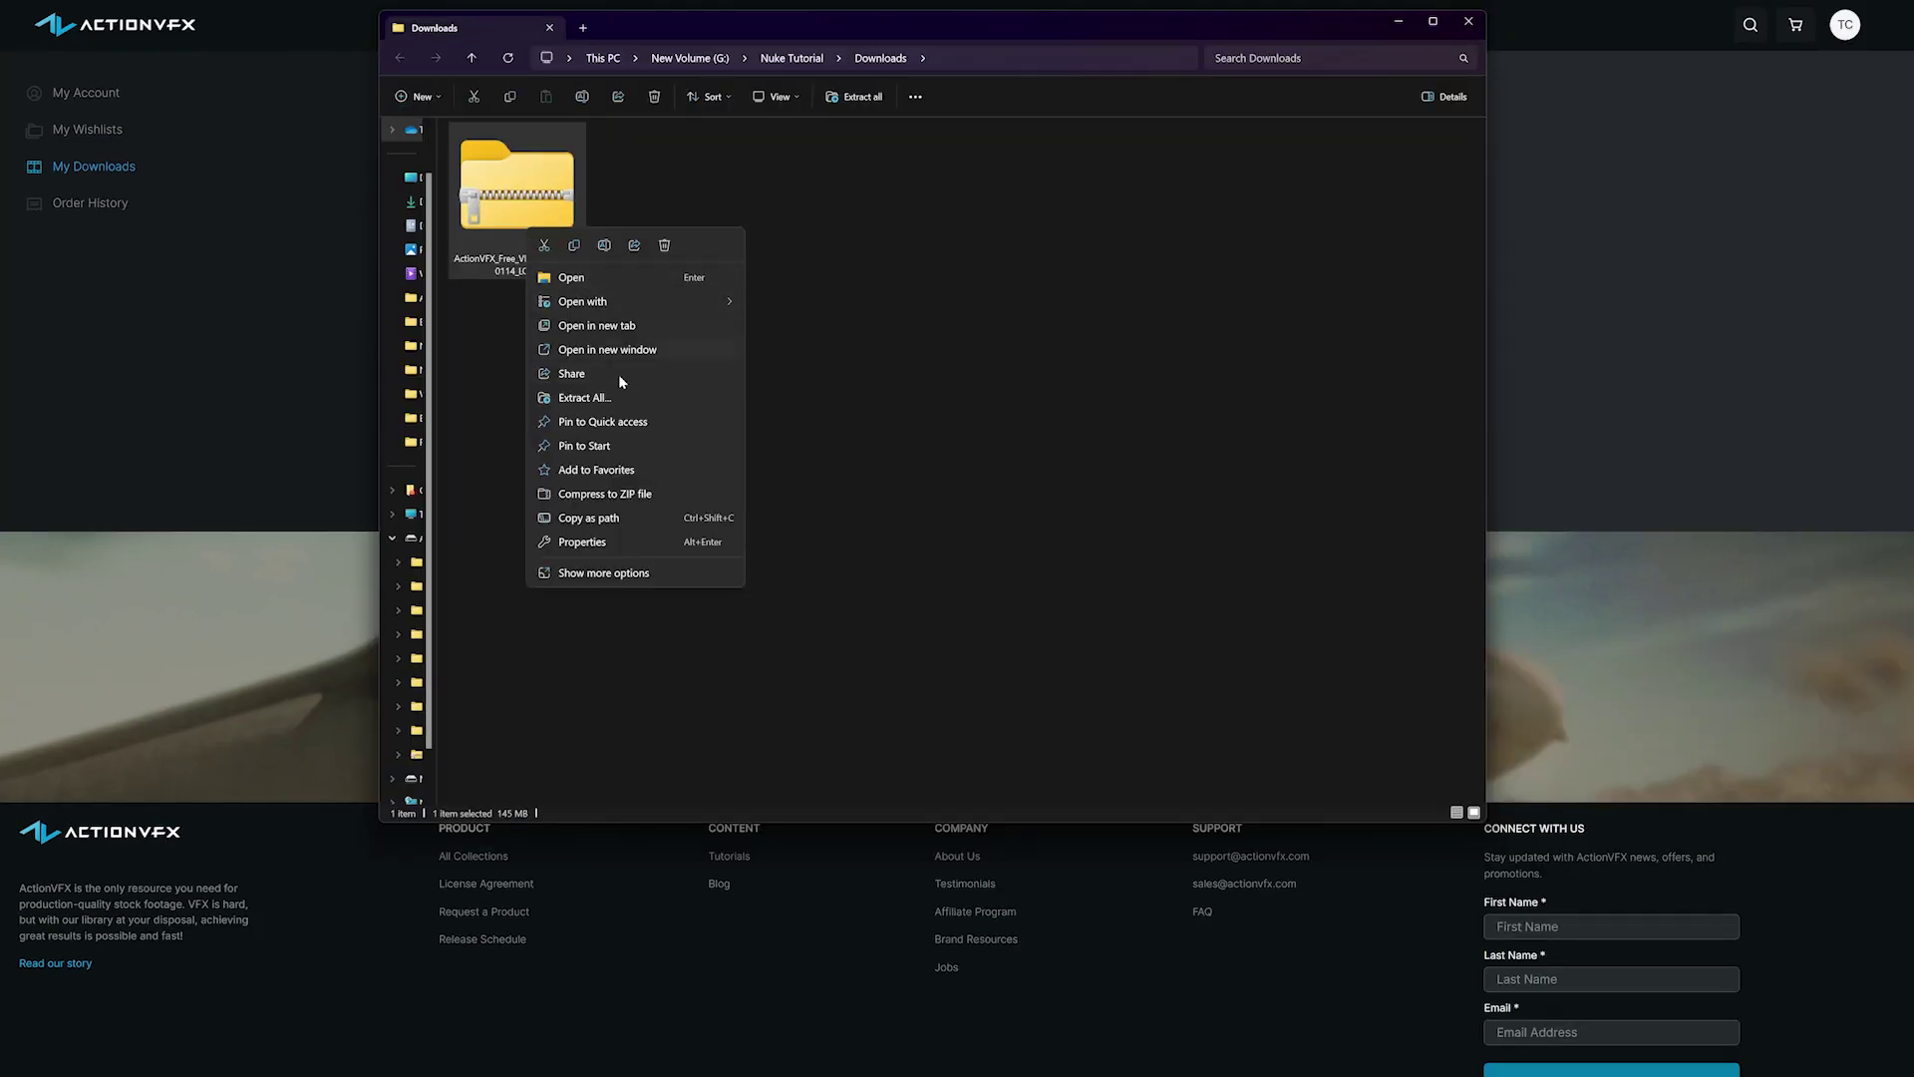
{"action": "left_click", "coordinate": [620, 394]}
{"action": "left_click", "coordinate": [1097, 712]}
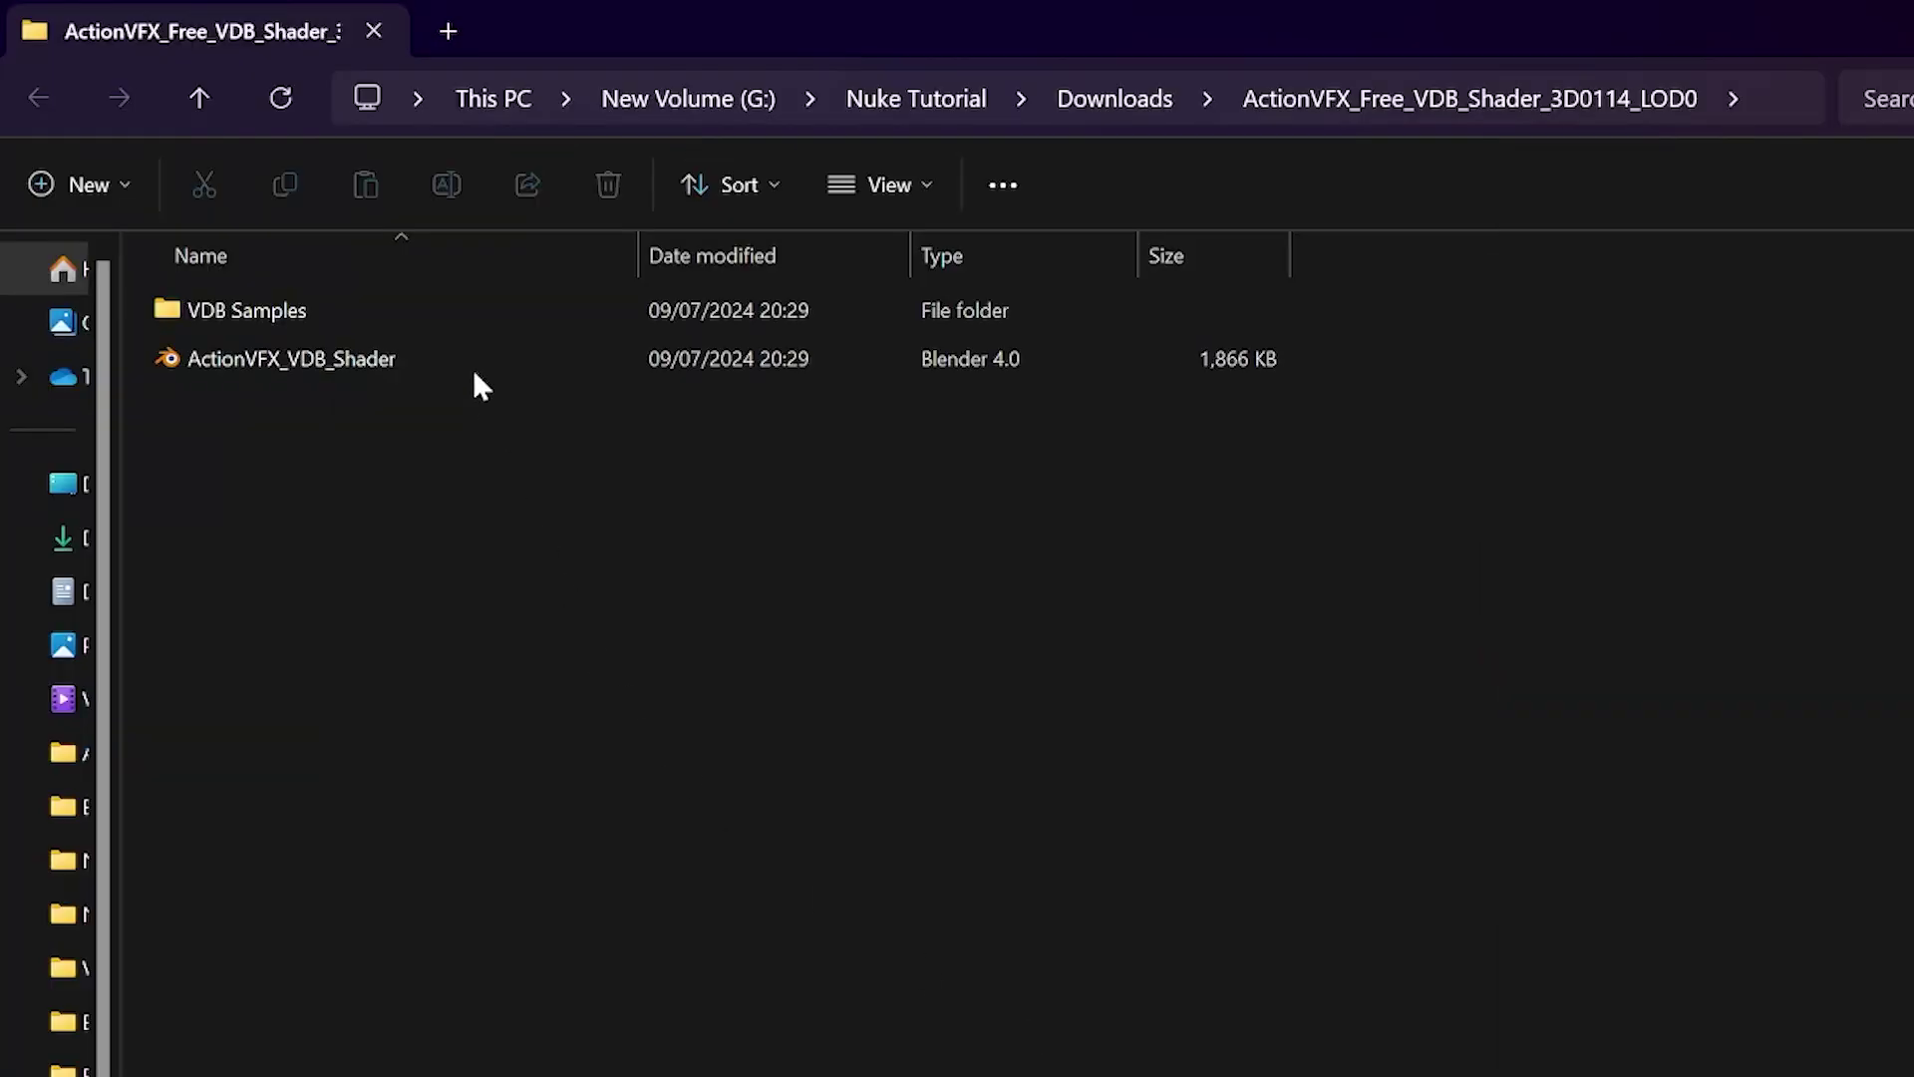
{"action": "double_click", "coordinate": [476, 359]}
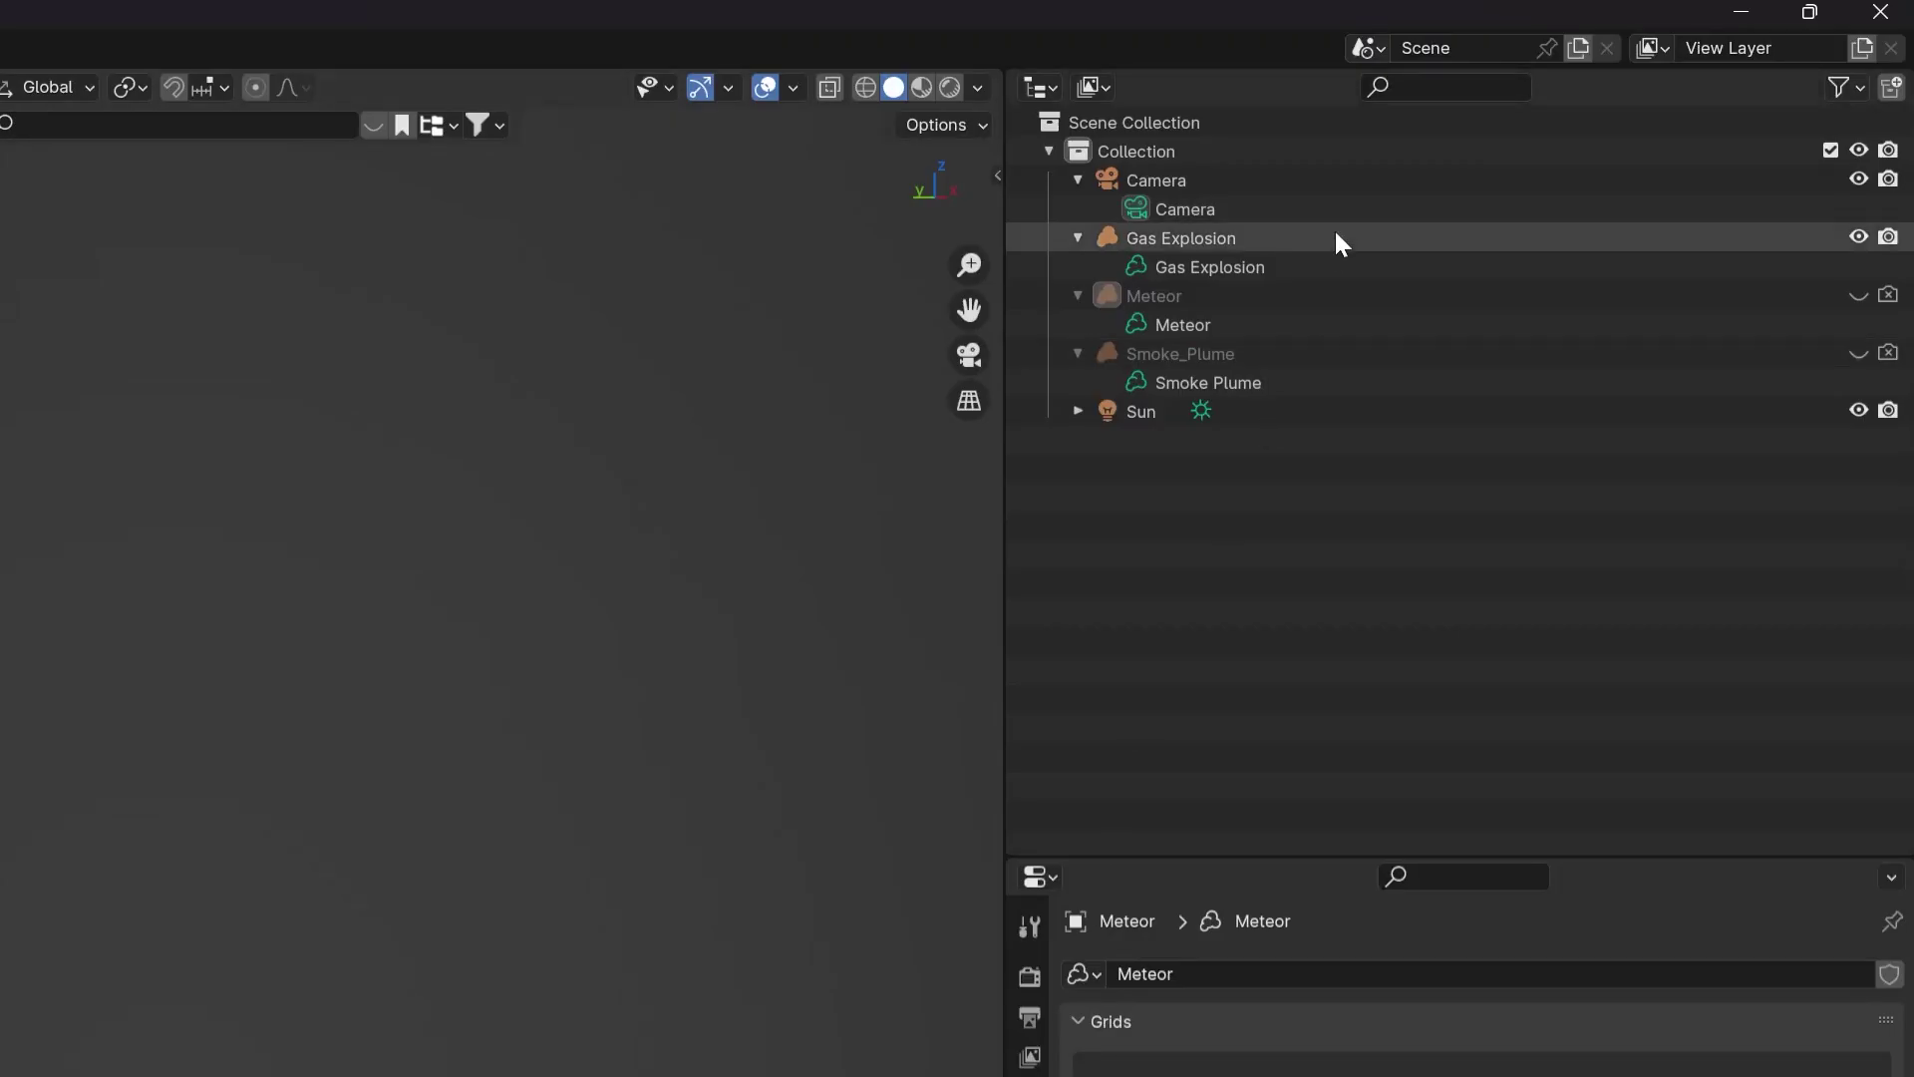
Move Gas Explosion, Meteor and Smoke_Plume into a new 'Nuke' collection, then hide and collapse it.
{"action": "left_click", "coordinate": [1336, 237]}
{"action": "left_click", "coordinate": [1336, 295]}
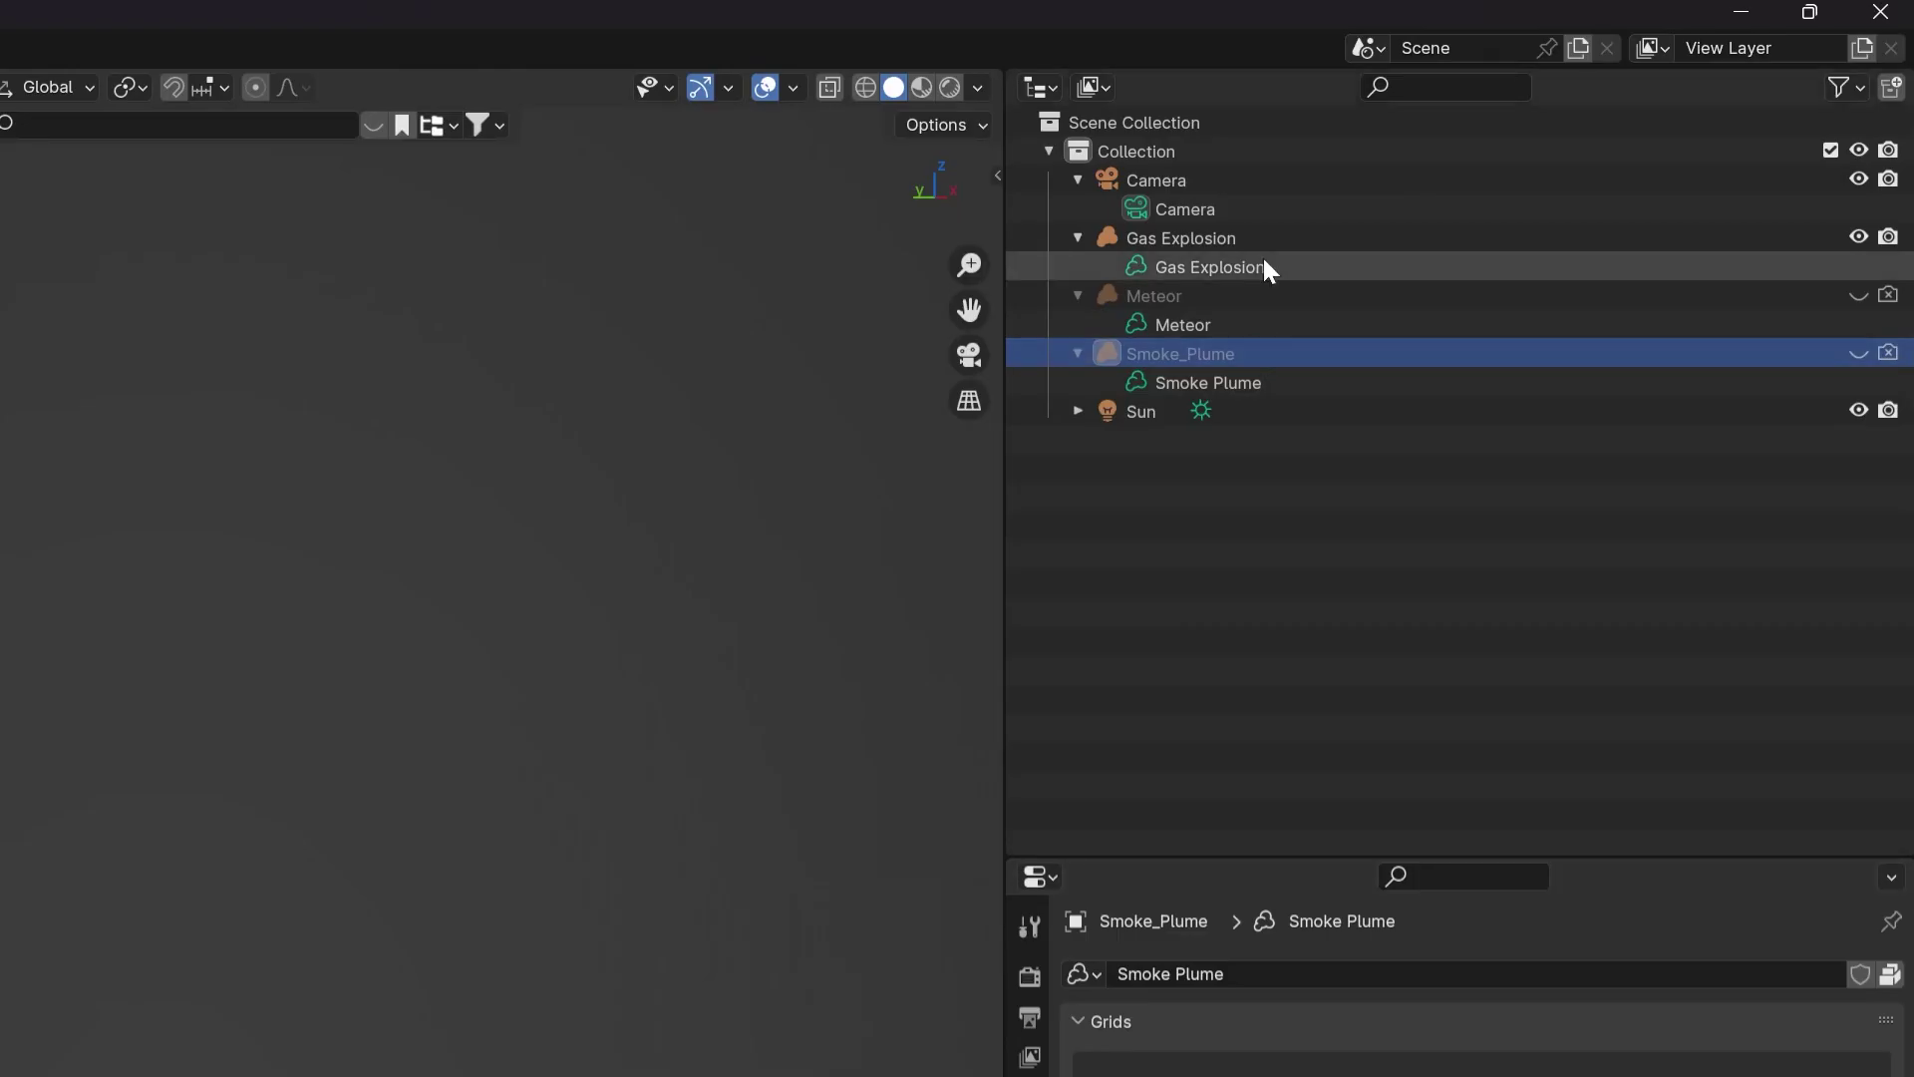
{"action": "left_click", "coordinate": [1588, 138]}
{"action": "left_click", "coordinate": [1588, 182], "text": "shift"}
{"action": "key", "text": "m"}
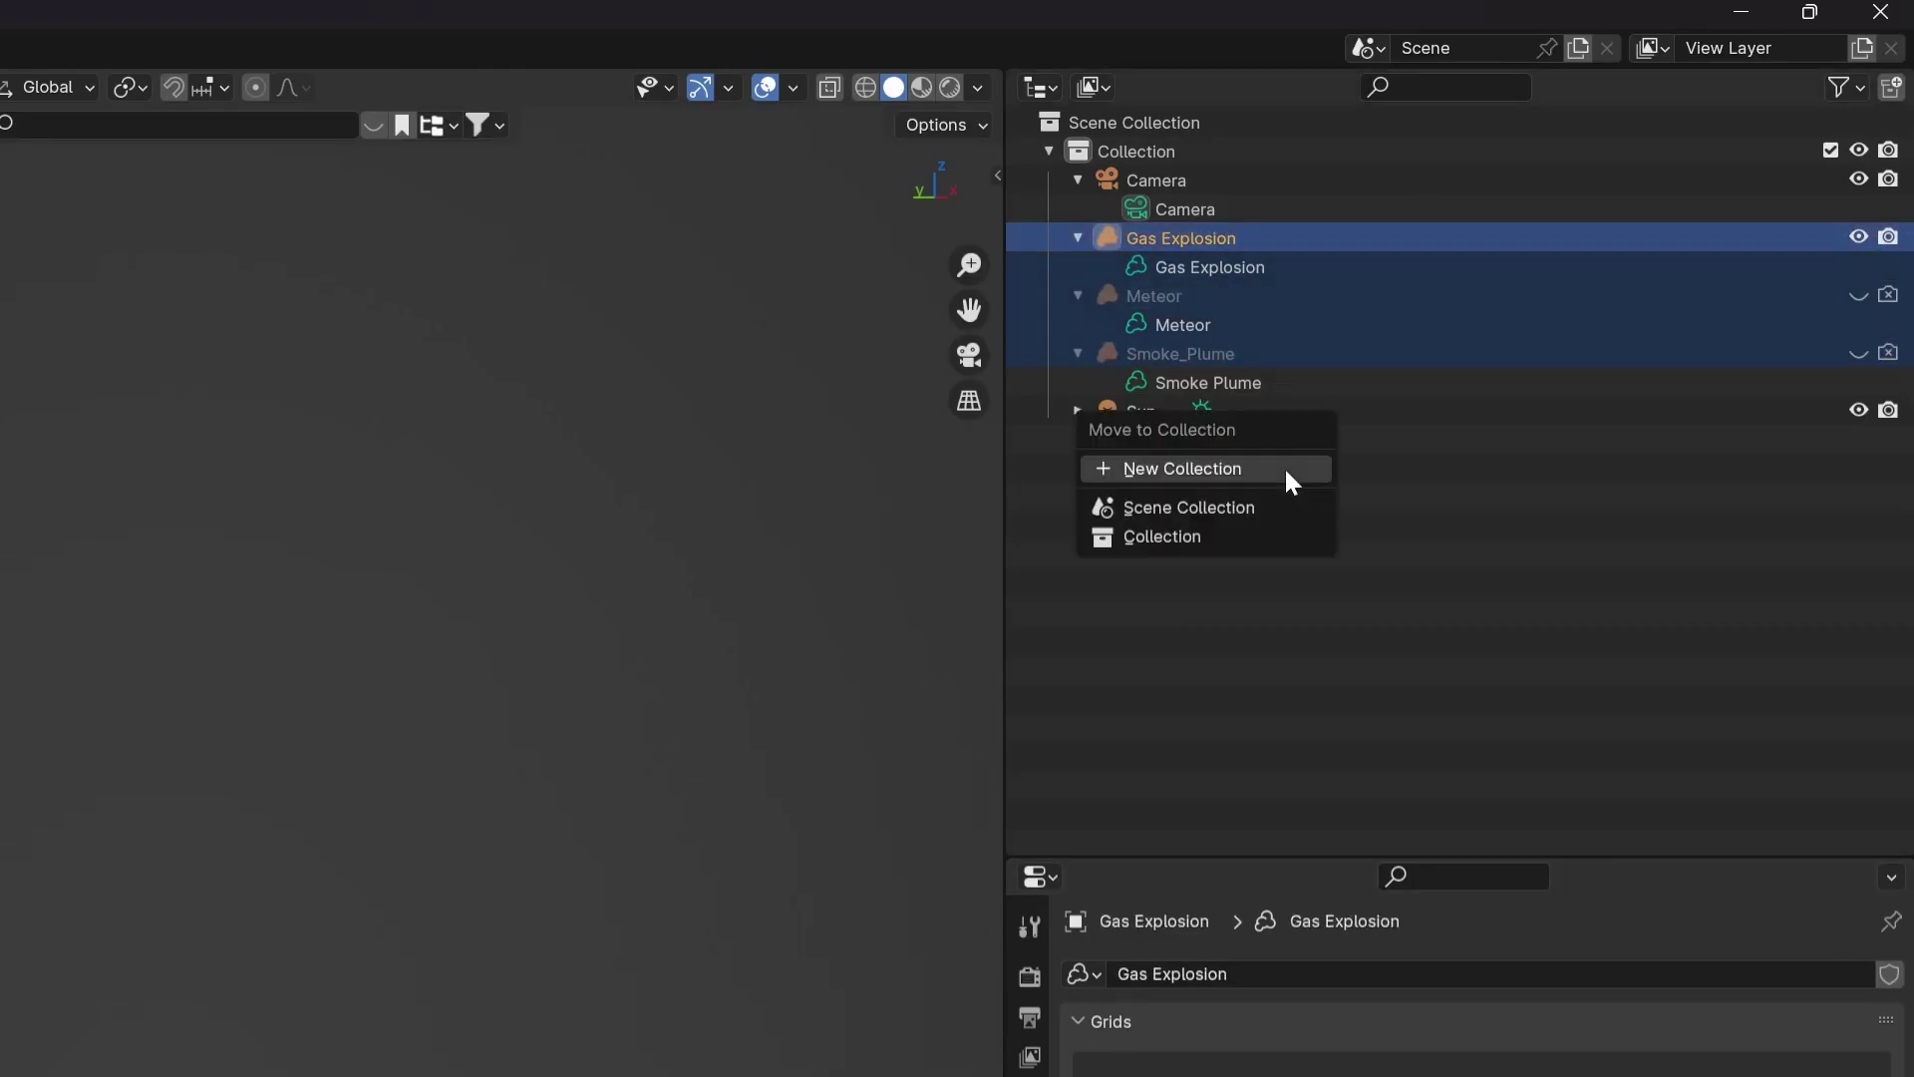
{"action": "left_click", "coordinate": [1286, 469]}
{"action": "type", "text": "Nuke"}
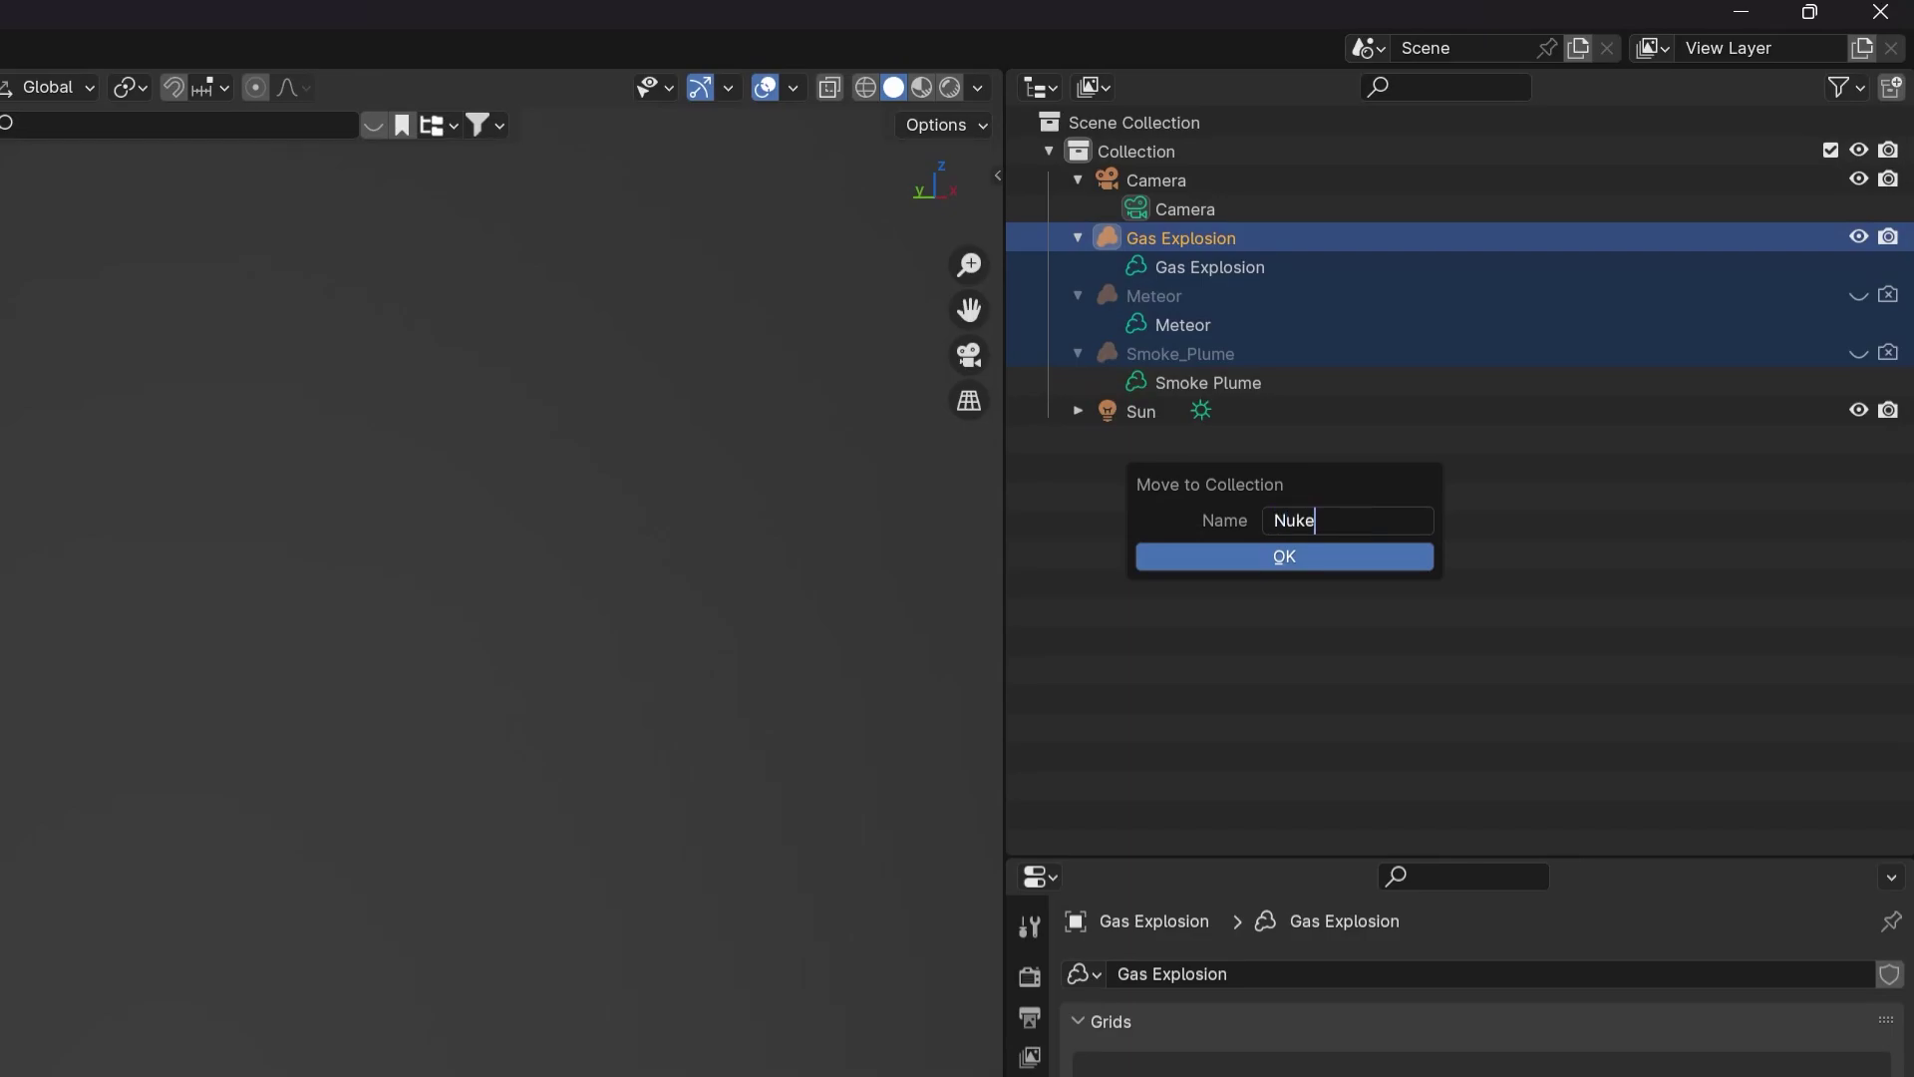
{"action": "left_click", "coordinate": [1209, 558]}
{"action": "left_click", "coordinate": [1859, 265]}
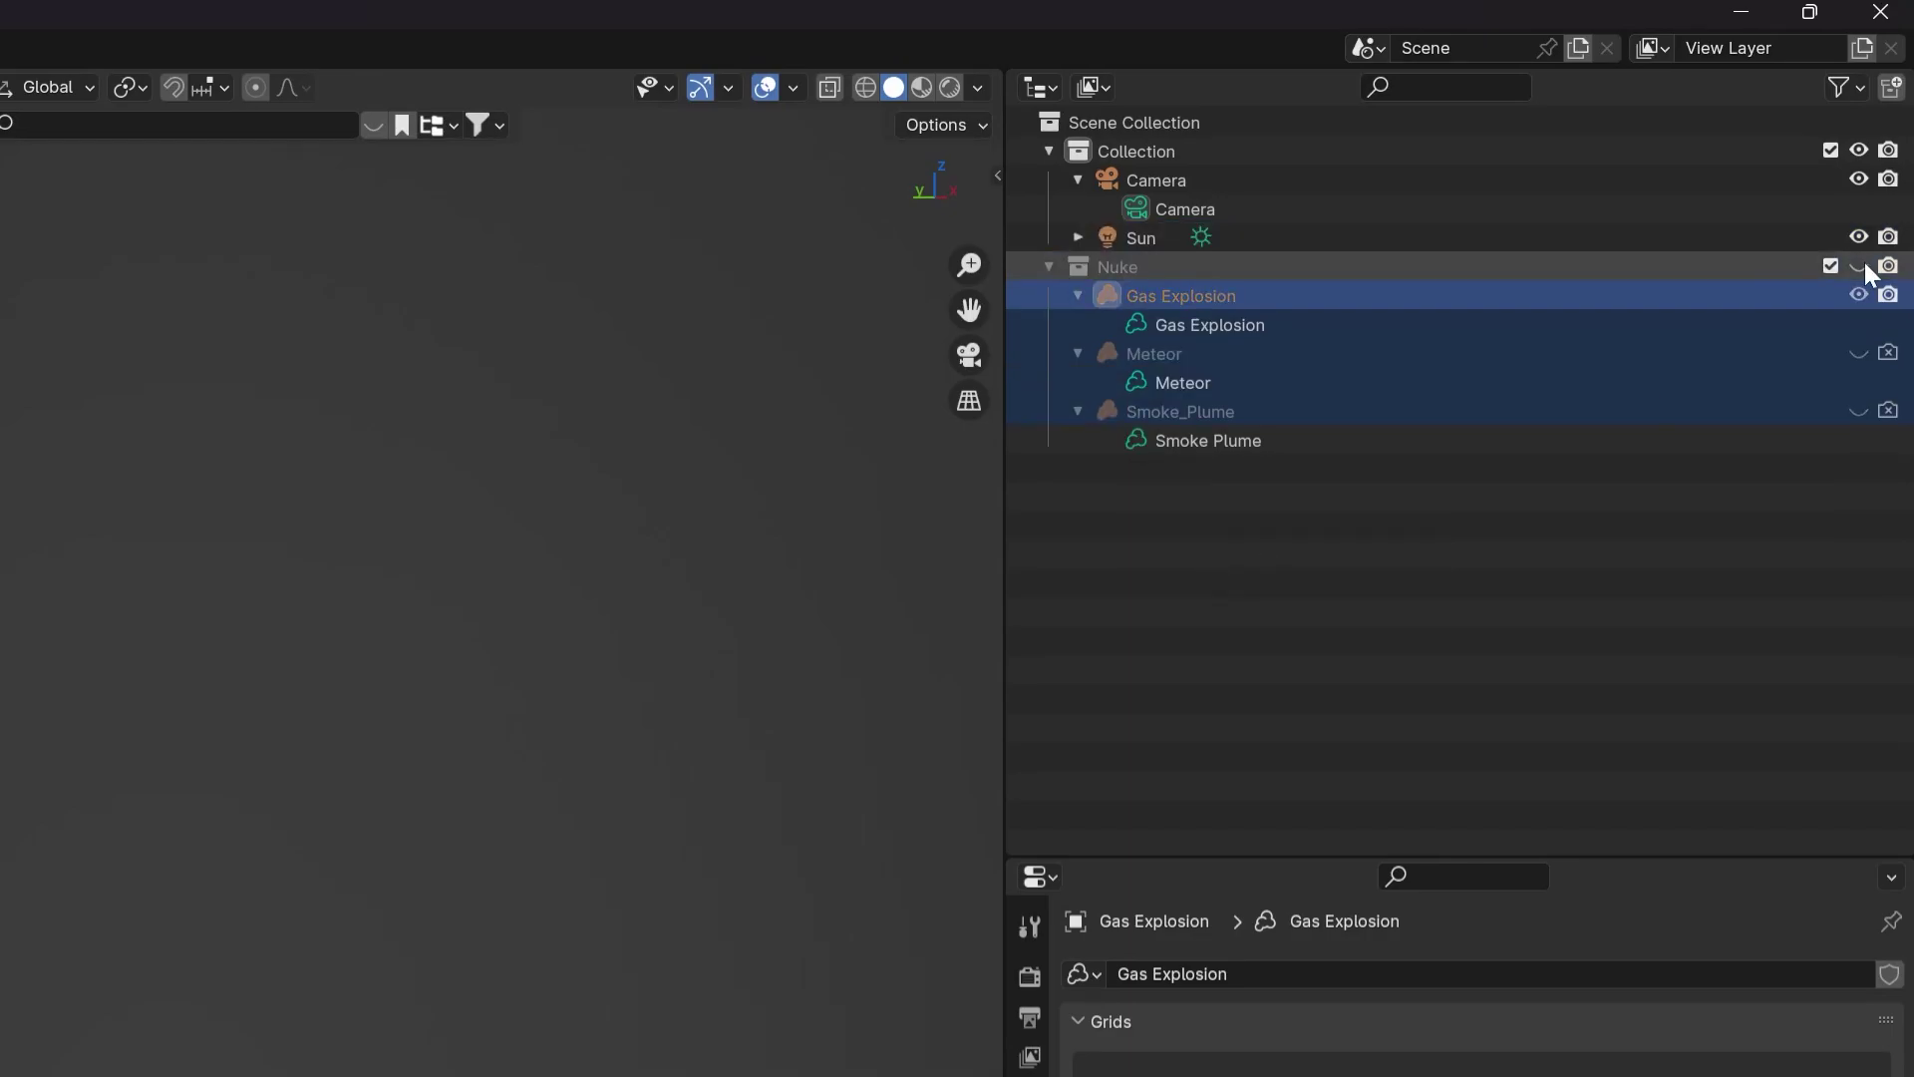
{"action": "left_click", "coordinate": [1049, 266]}
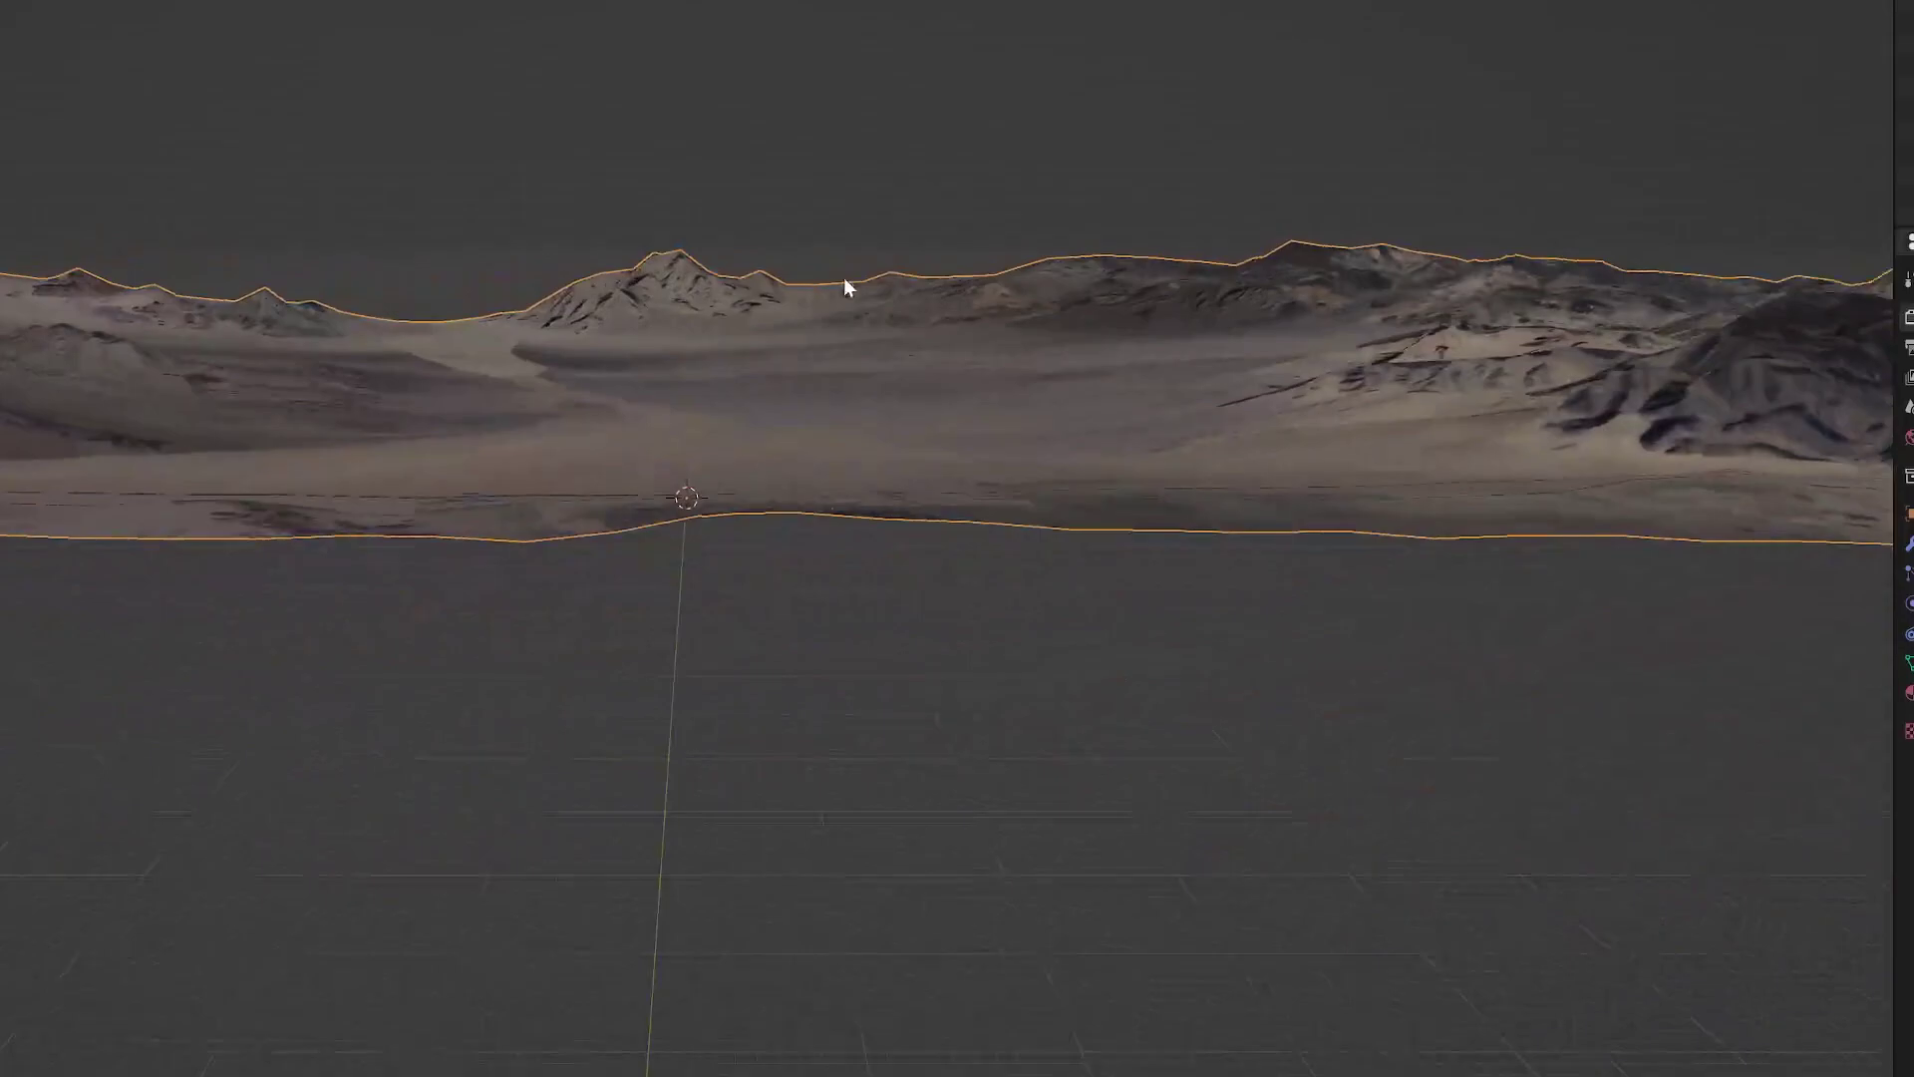
Download the domlysz/BlenderGIS repository from GitHub as a ZIP.
{"action": "middle_click_drag", "start_coordinate": [843, 277], "coordinate": [979, 295]}
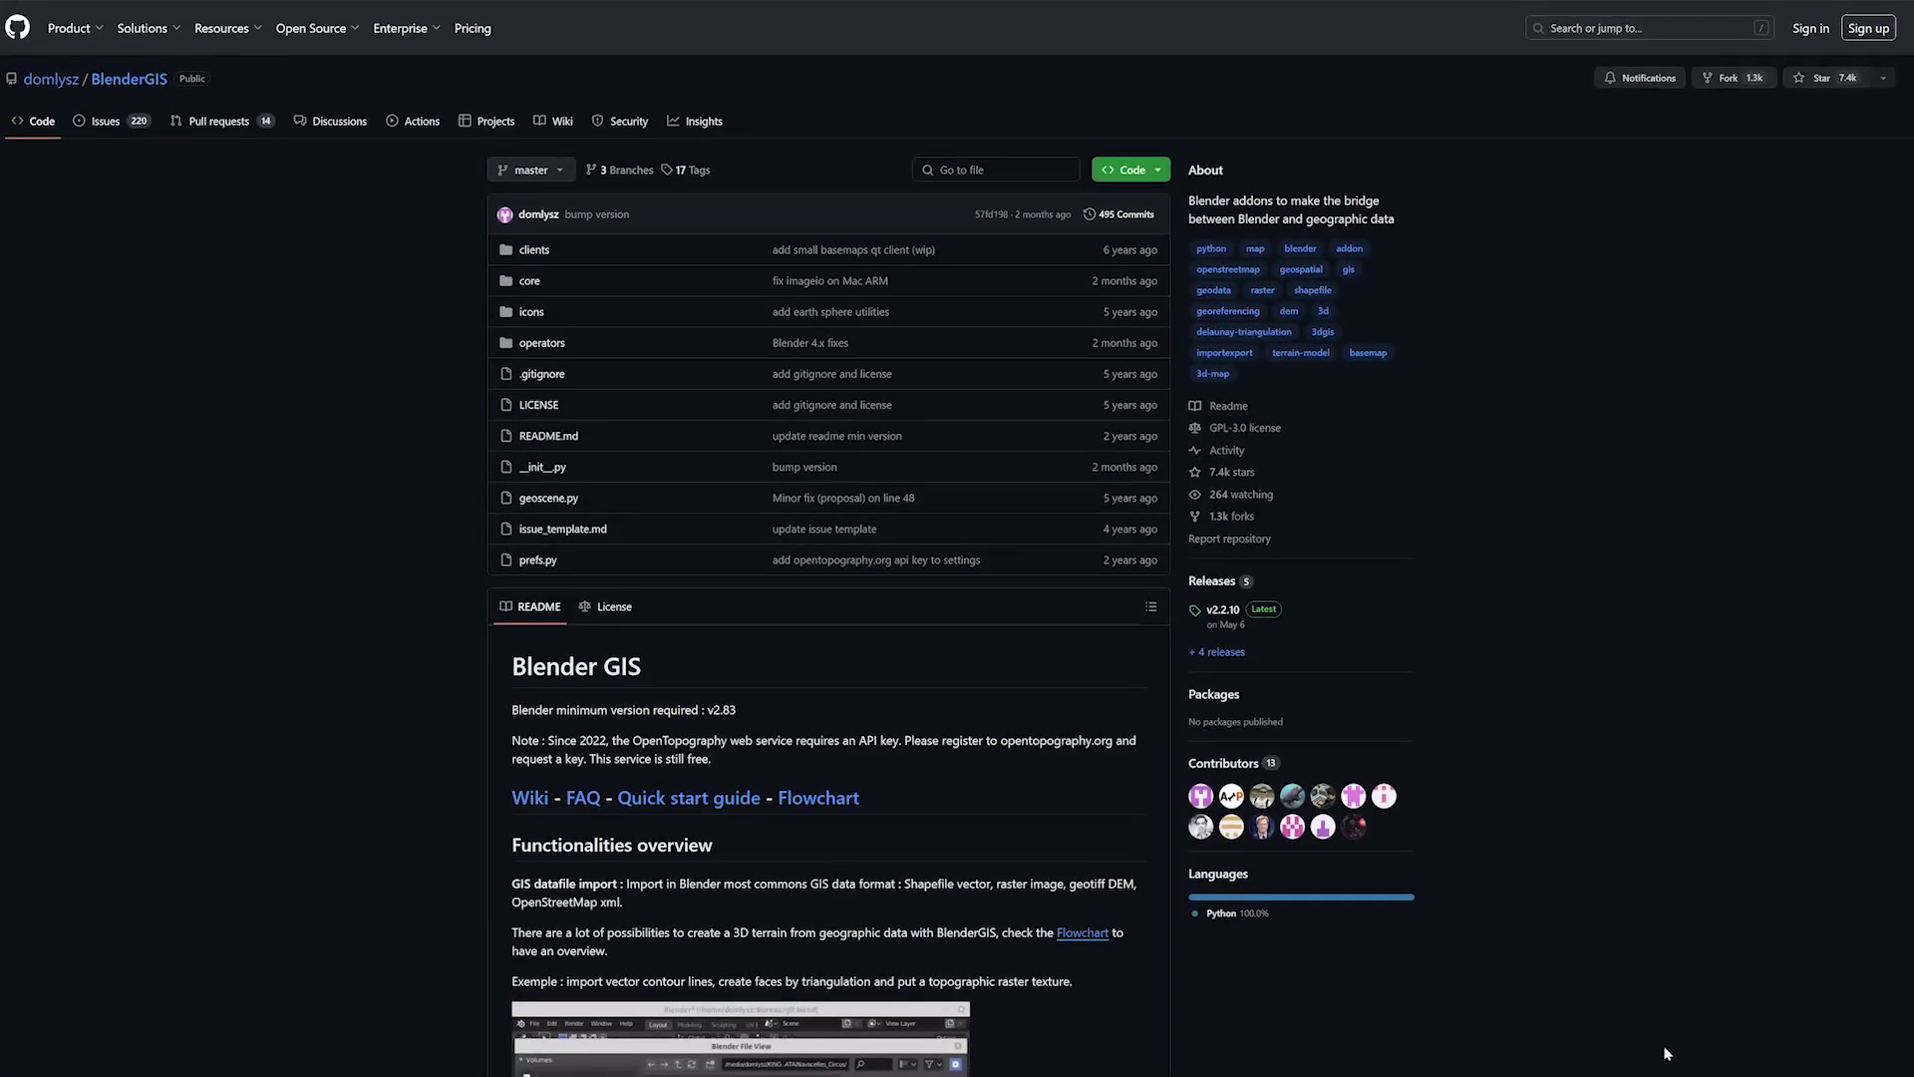
{"action": "left_click", "coordinate": [1131, 171]}
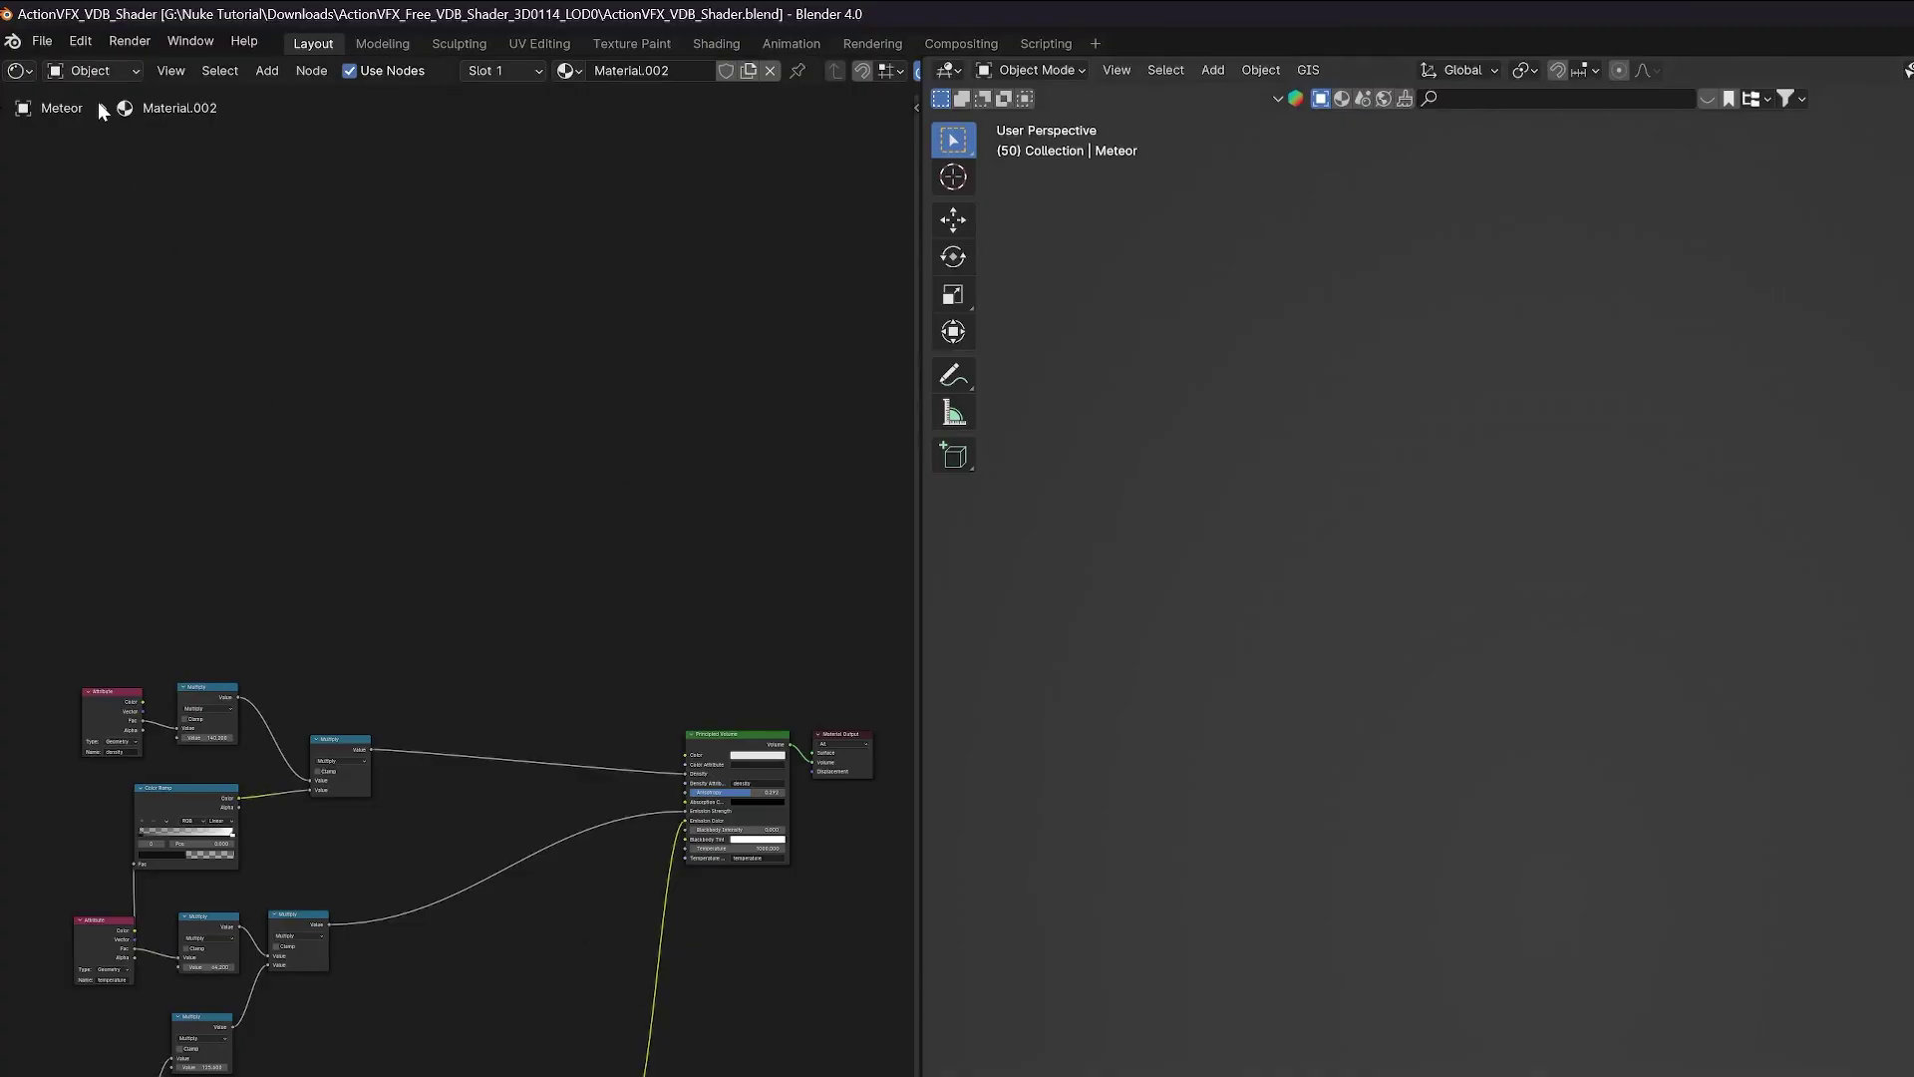
Install BlenderGIS-master.zip from Downloads as an add-on in Preferences > Add-ons.
{"action": "left_click", "coordinate": [78, 40]}
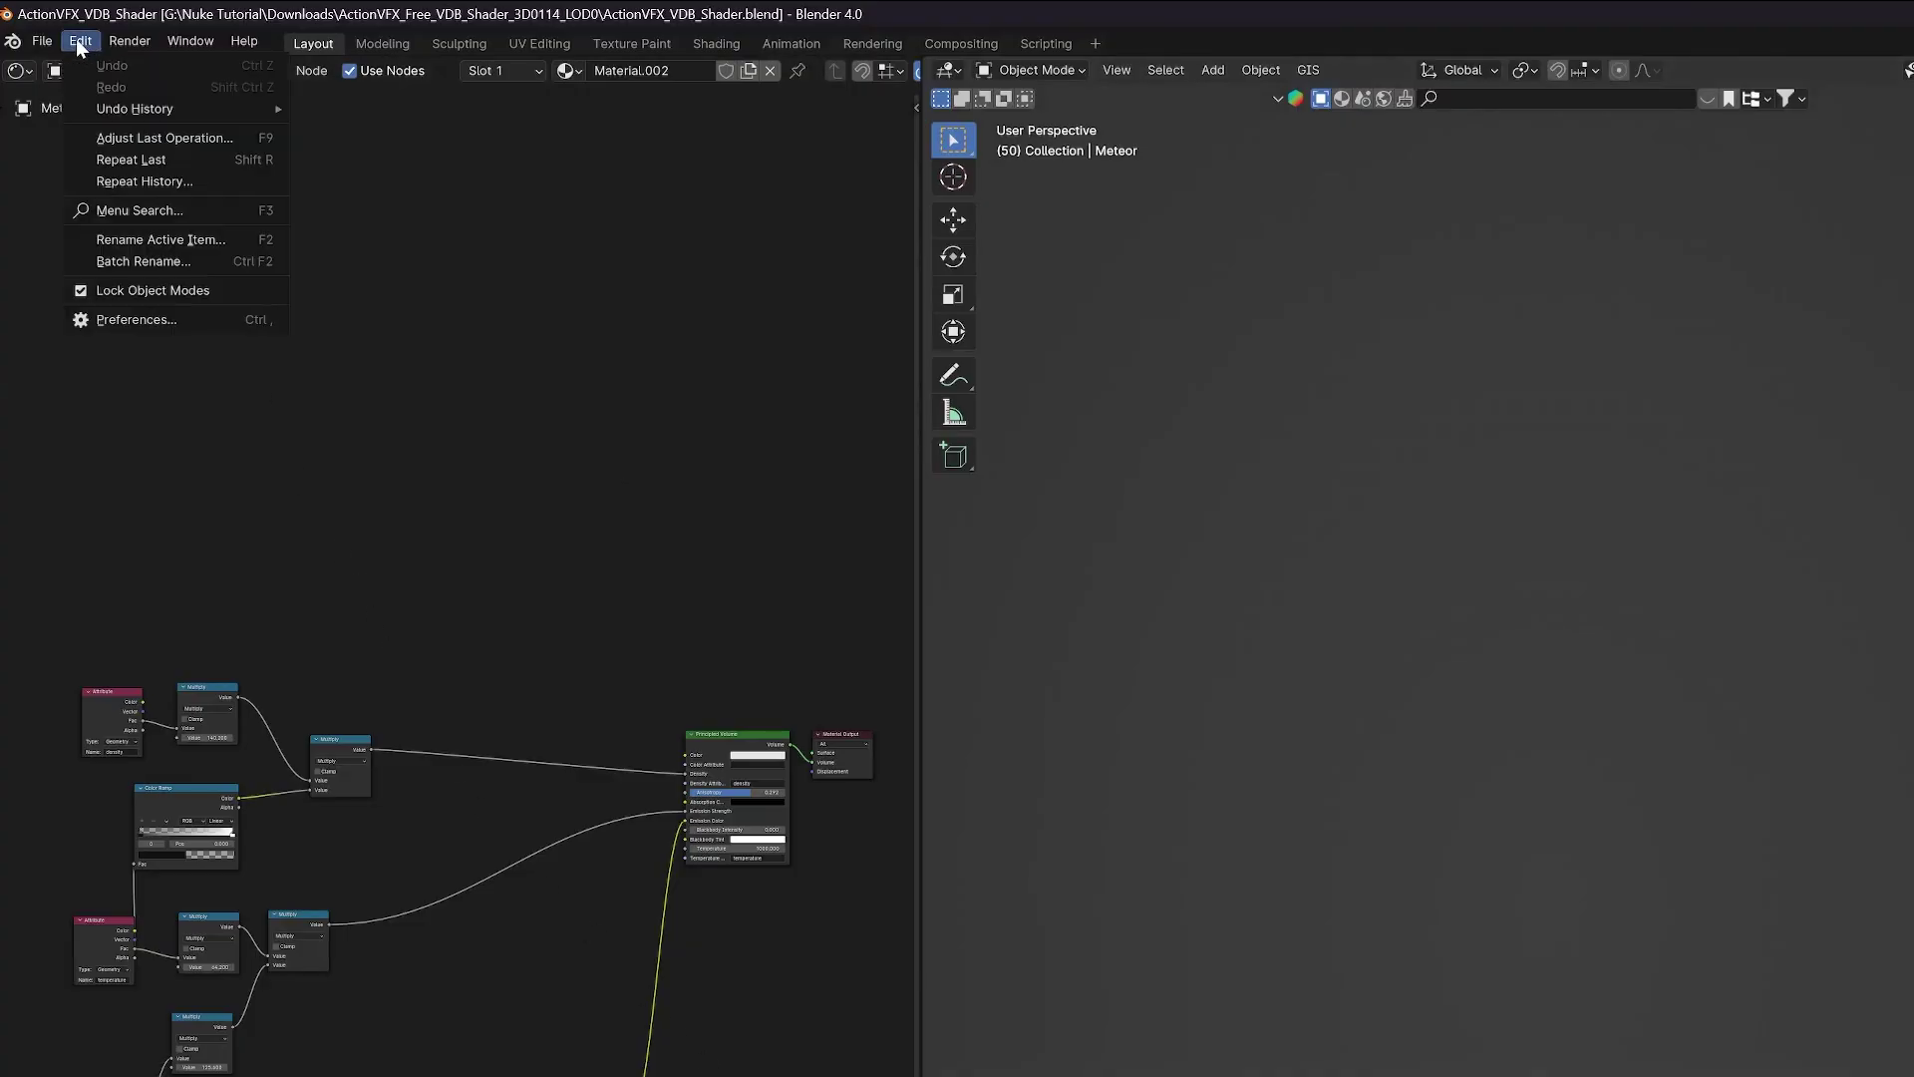
{"action": "left_click", "coordinate": [181, 319]}
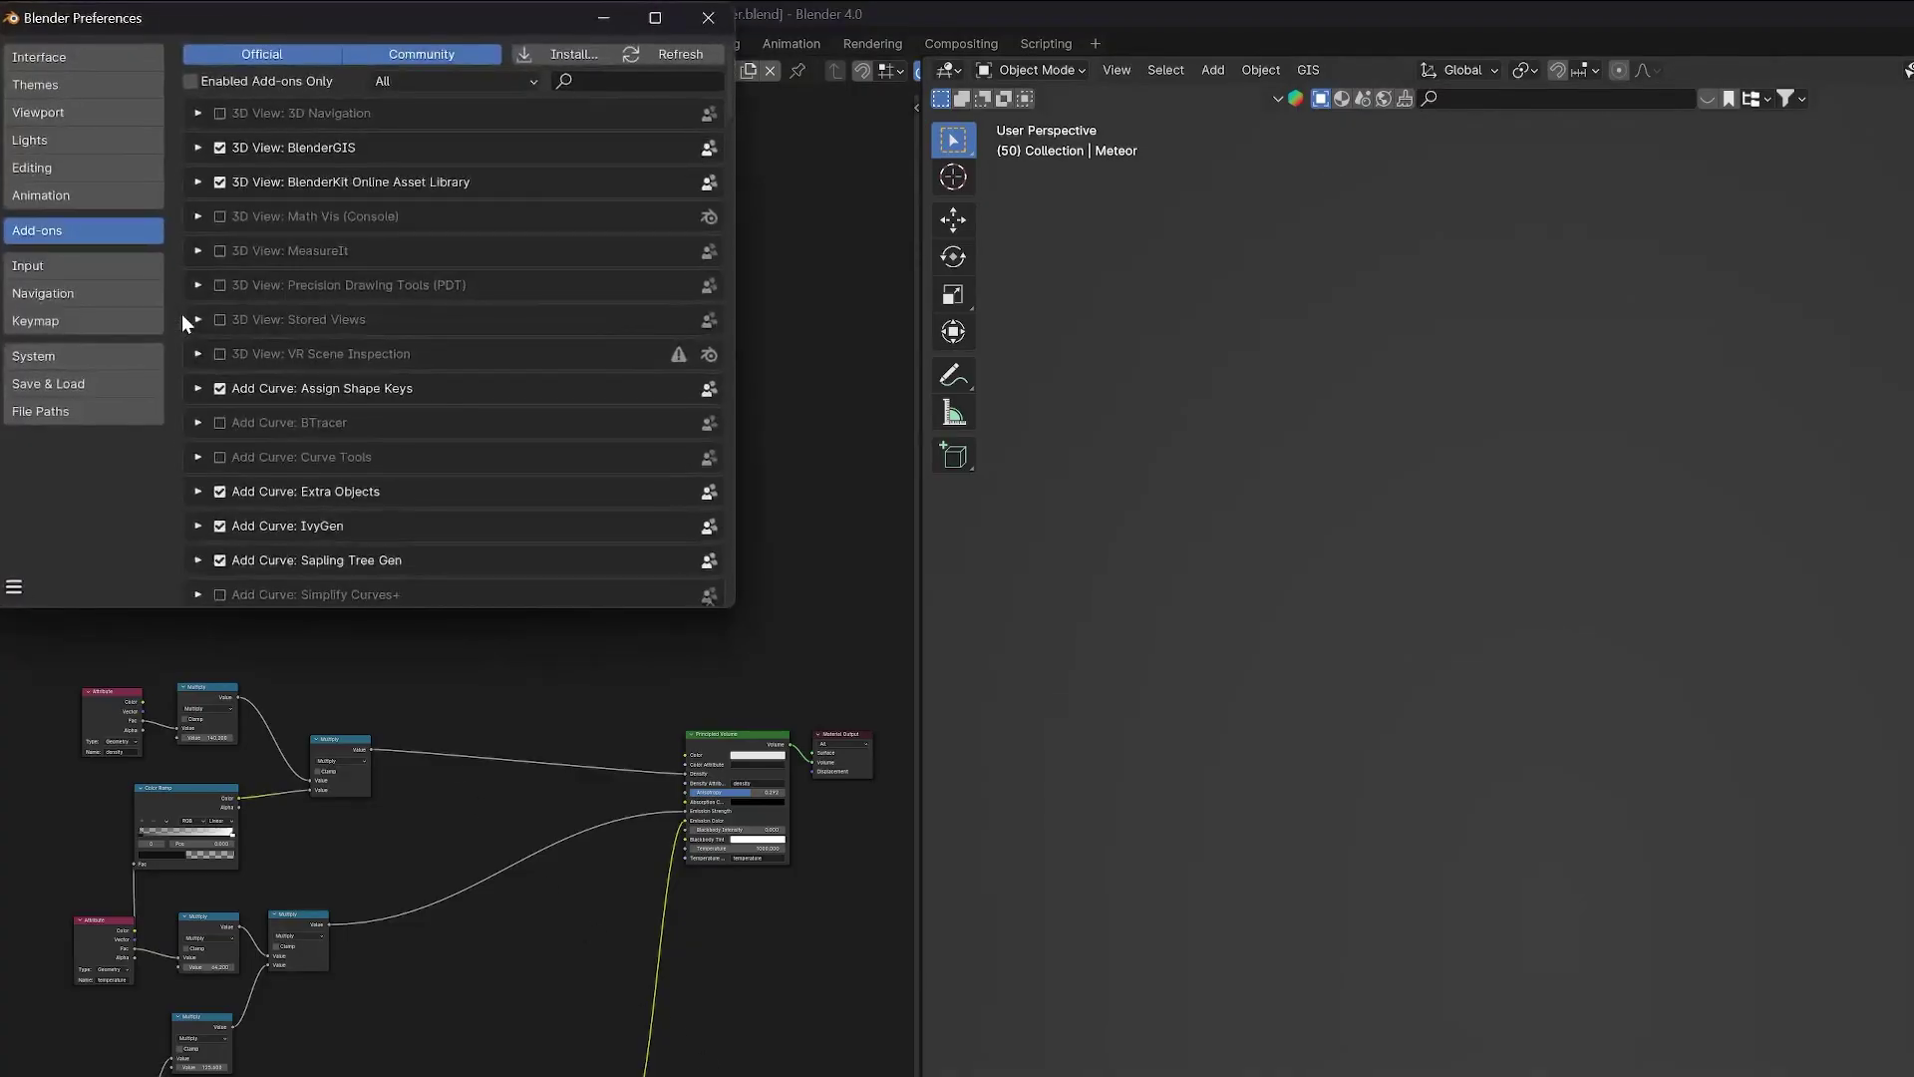
{"action": "left_click", "coordinate": [553, 56]}
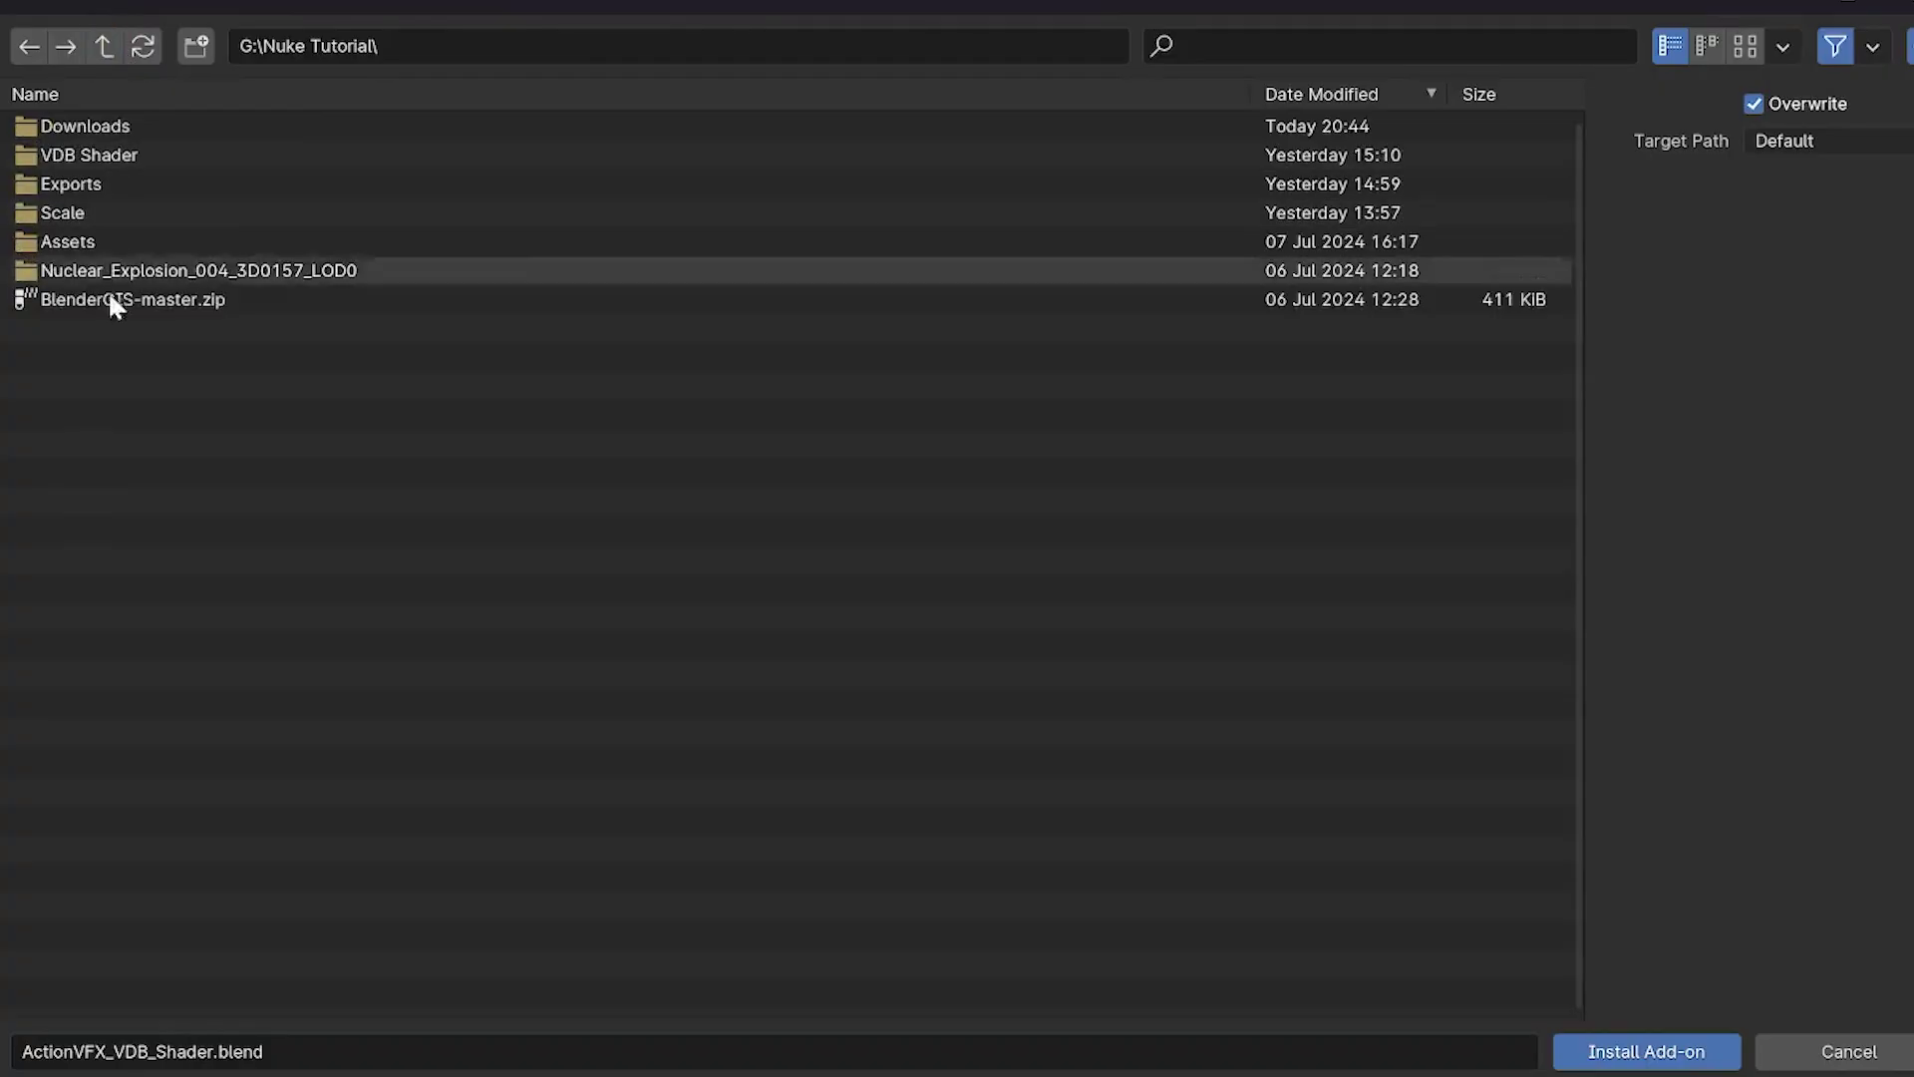
{"action": "double_click", "coordinate": [164, 125]}
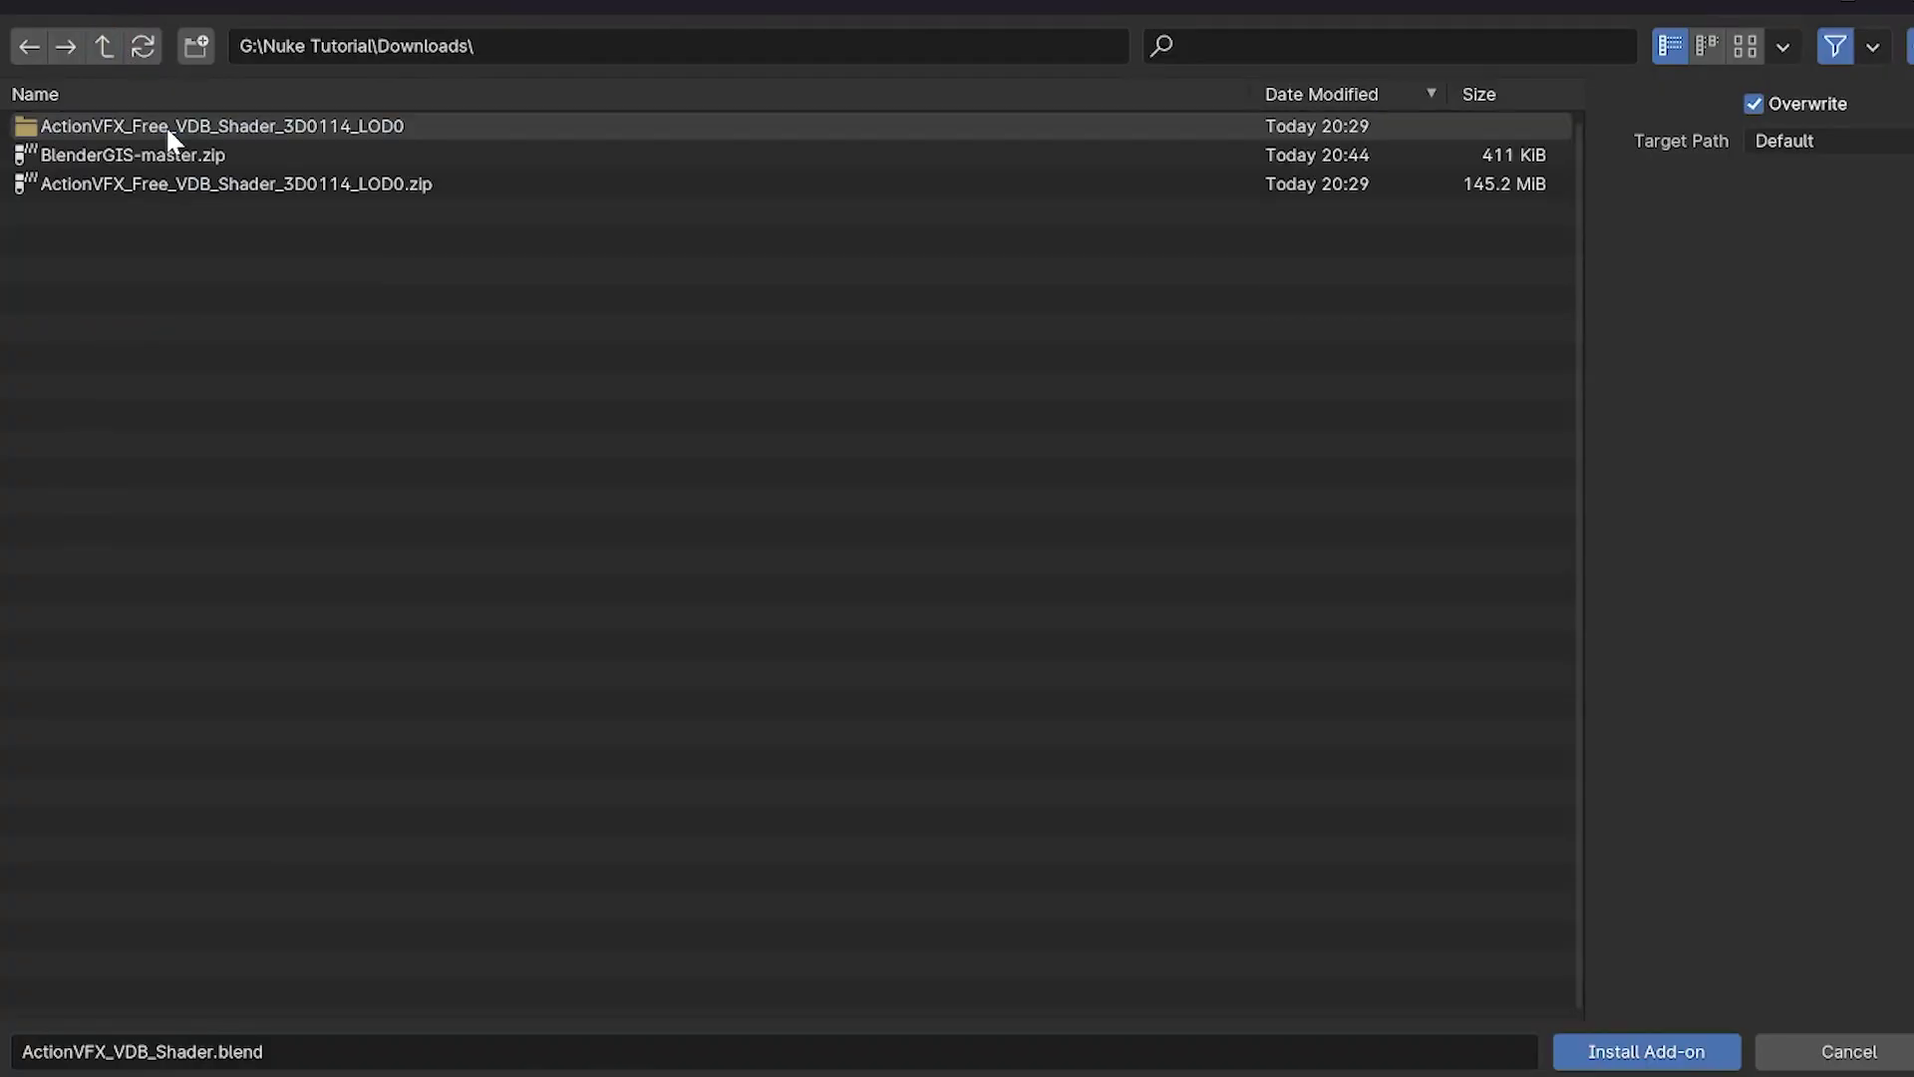
{"action": "left_click", "coordinate": [465, 158]}
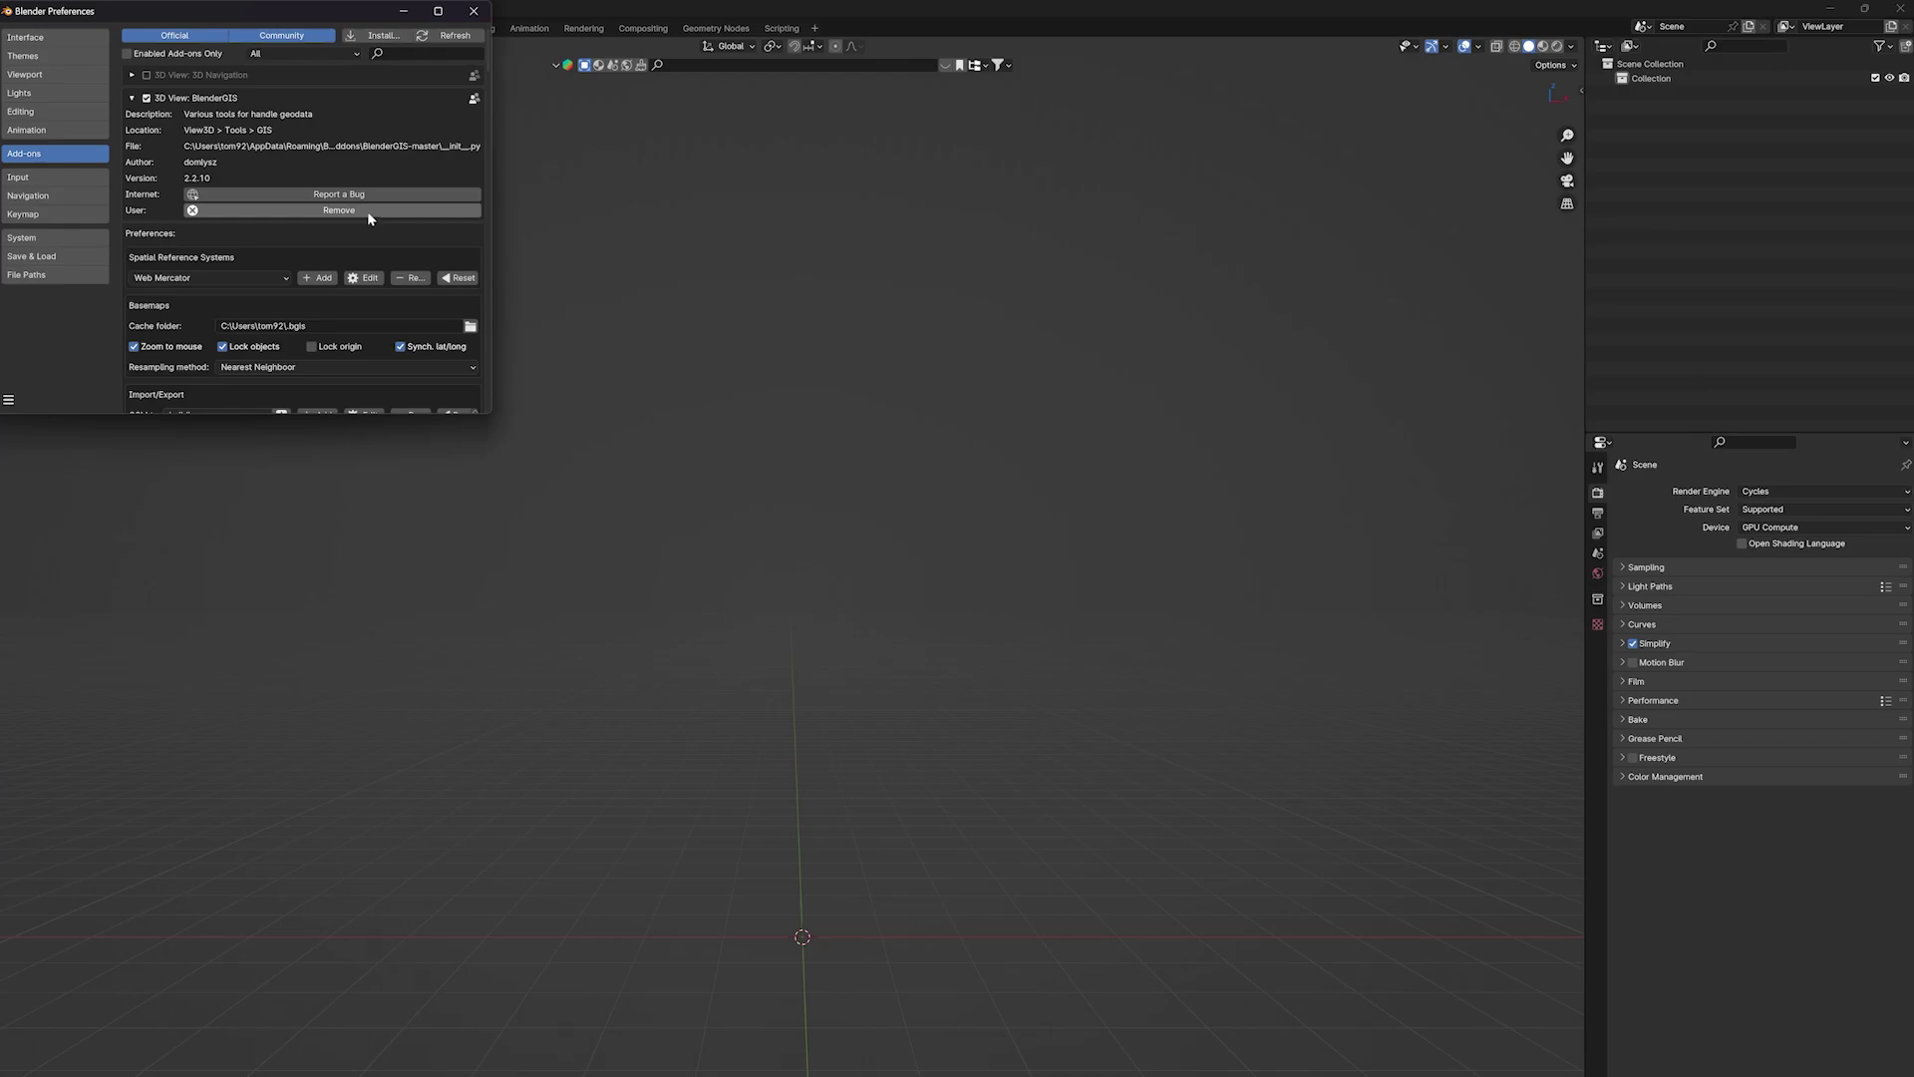
Close Preferences and open a Google Satellite basemap from GIS > Web geodata > Basemap.
{"action": "left_click", "coordinate": [473, 11]}
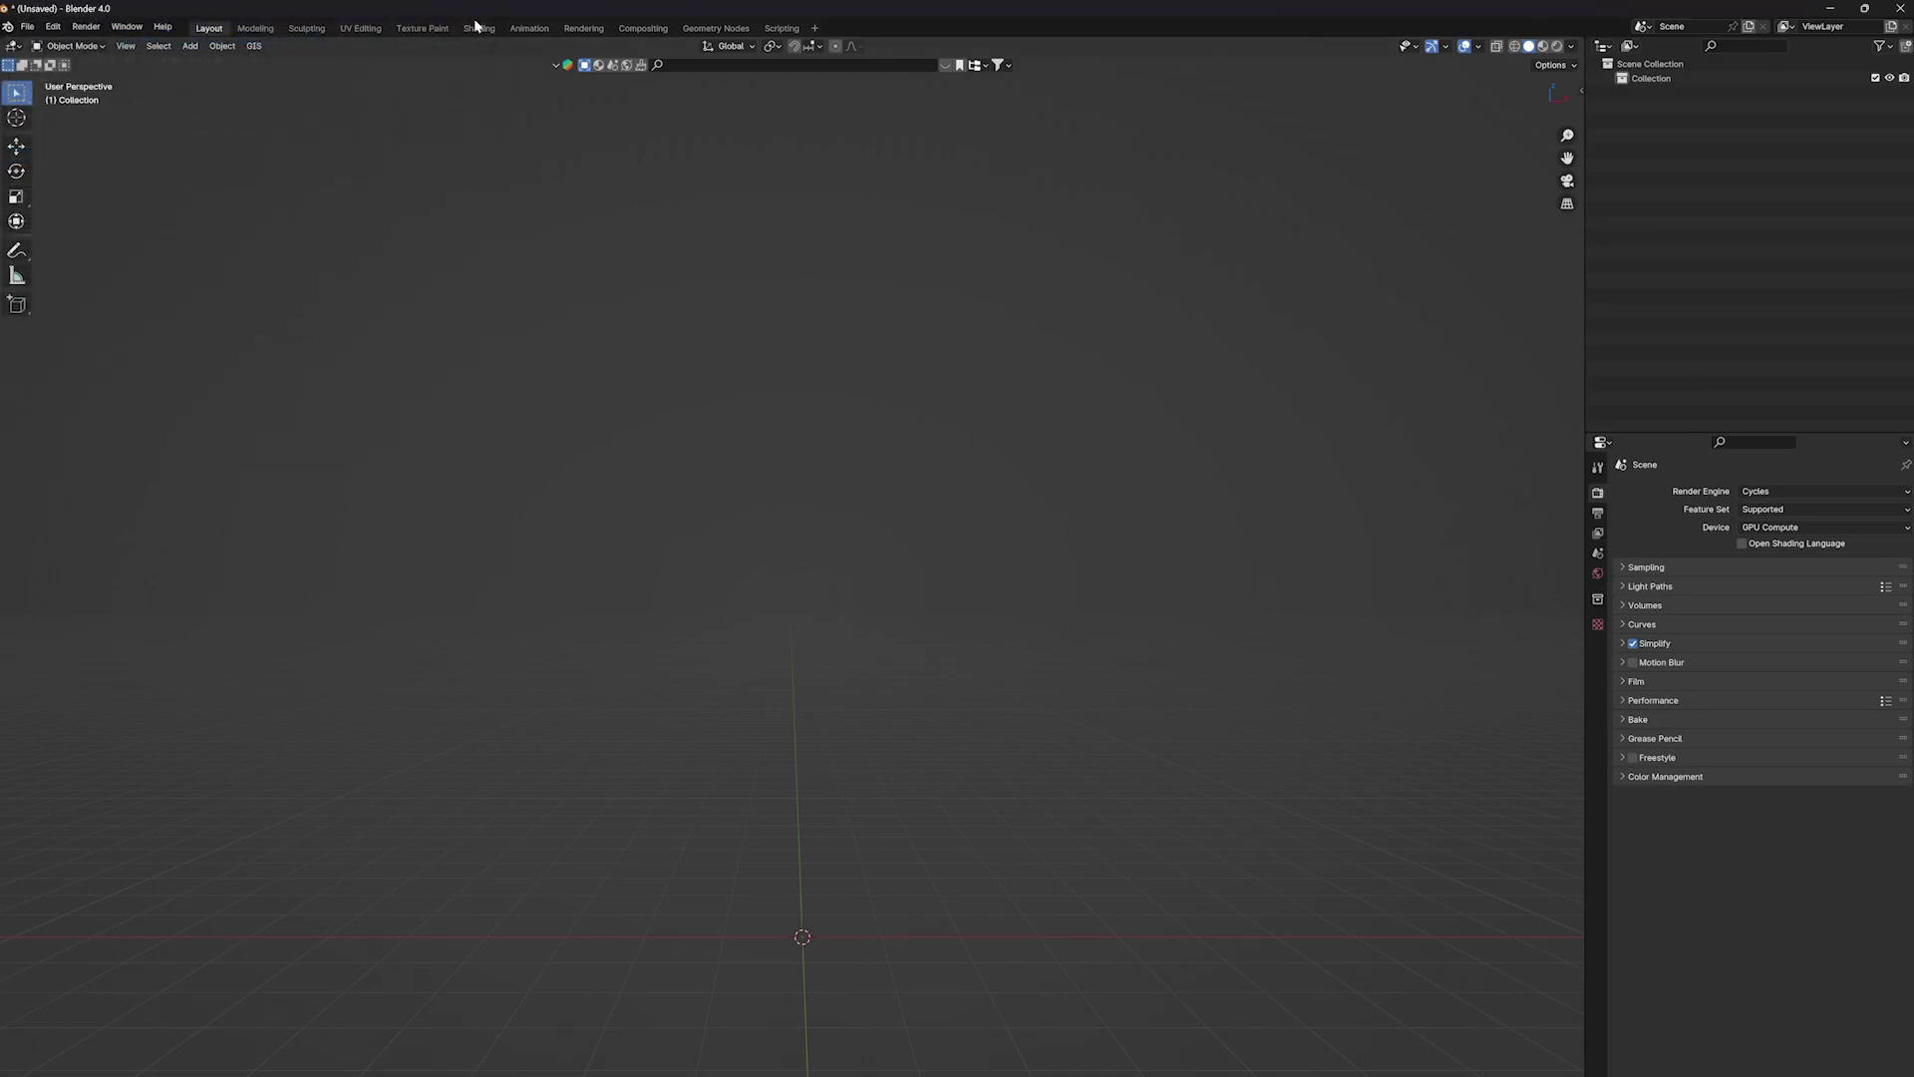
{"action": "left_click", "coordinate": [255, 47]}
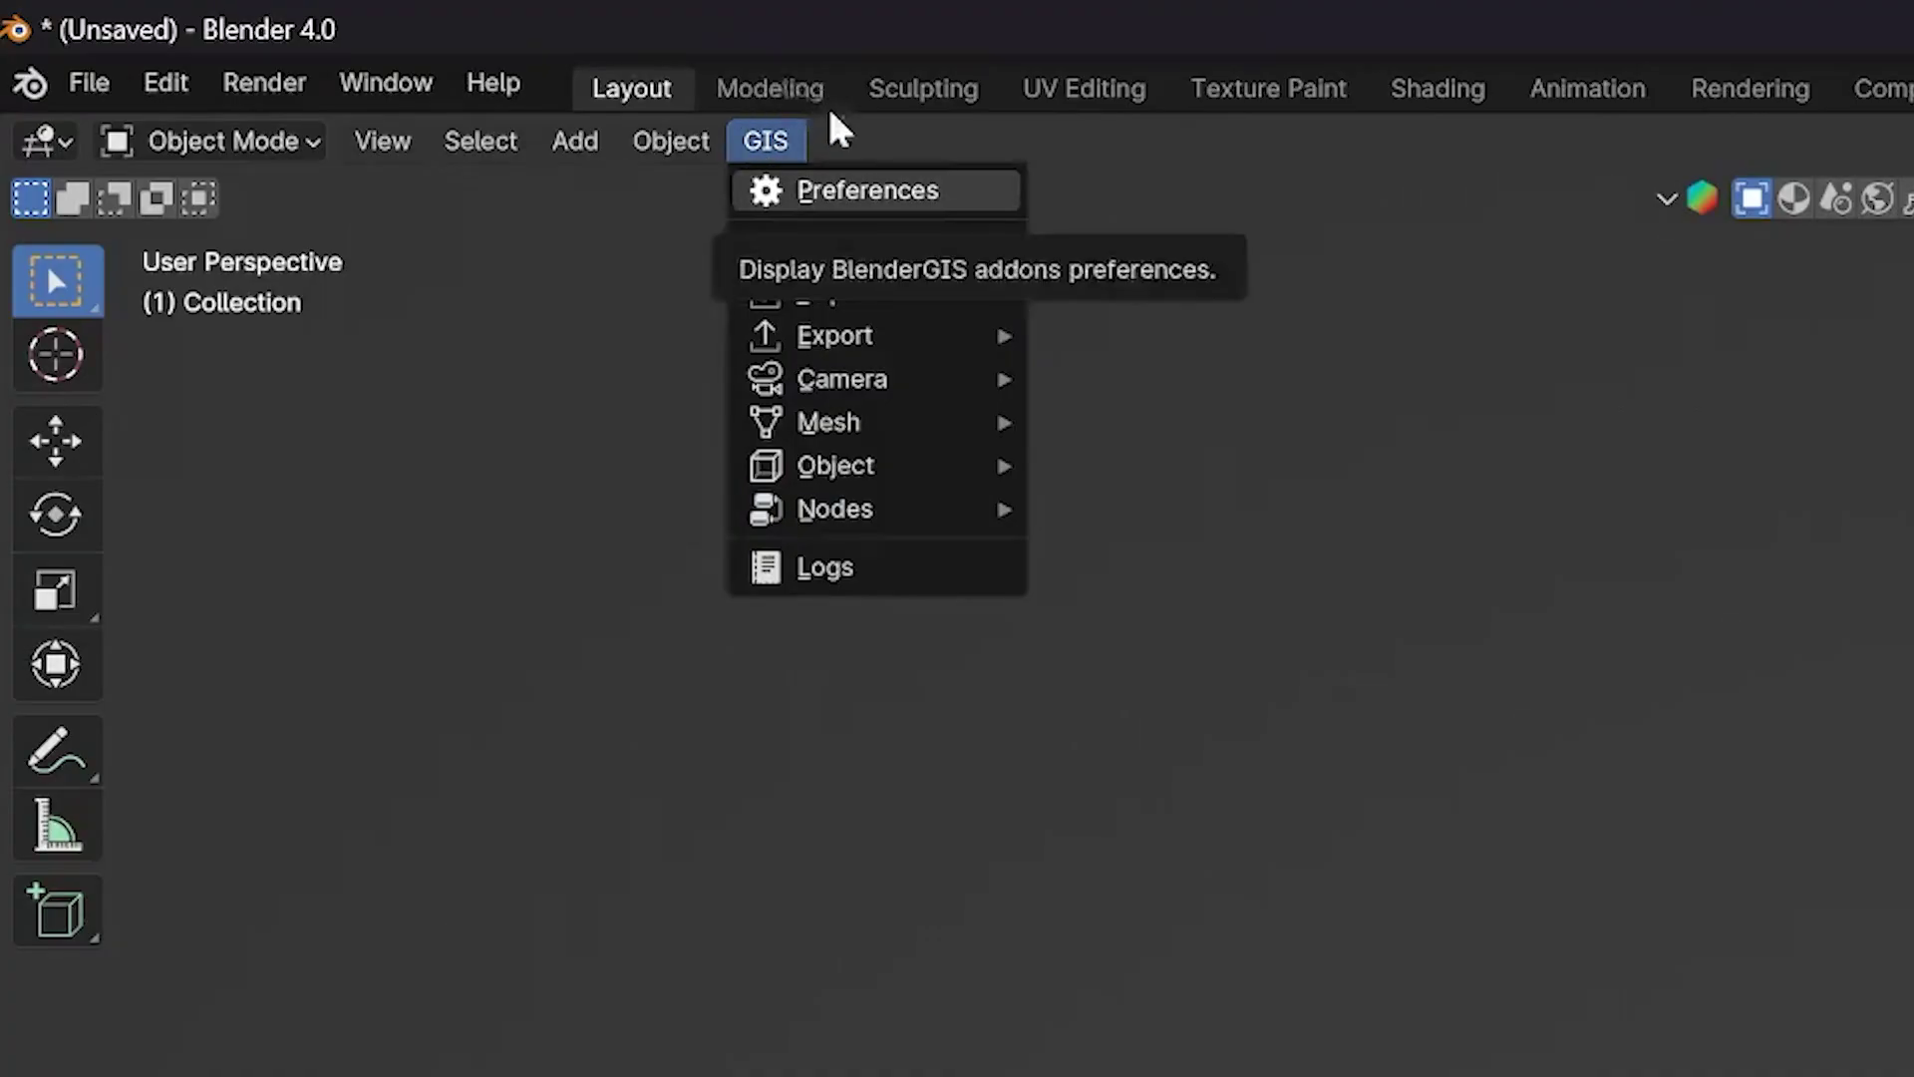
{"action": "left_click", "coordinate": [259, 50]}
{"action": "left_click", "coordinate": [778, 147]}
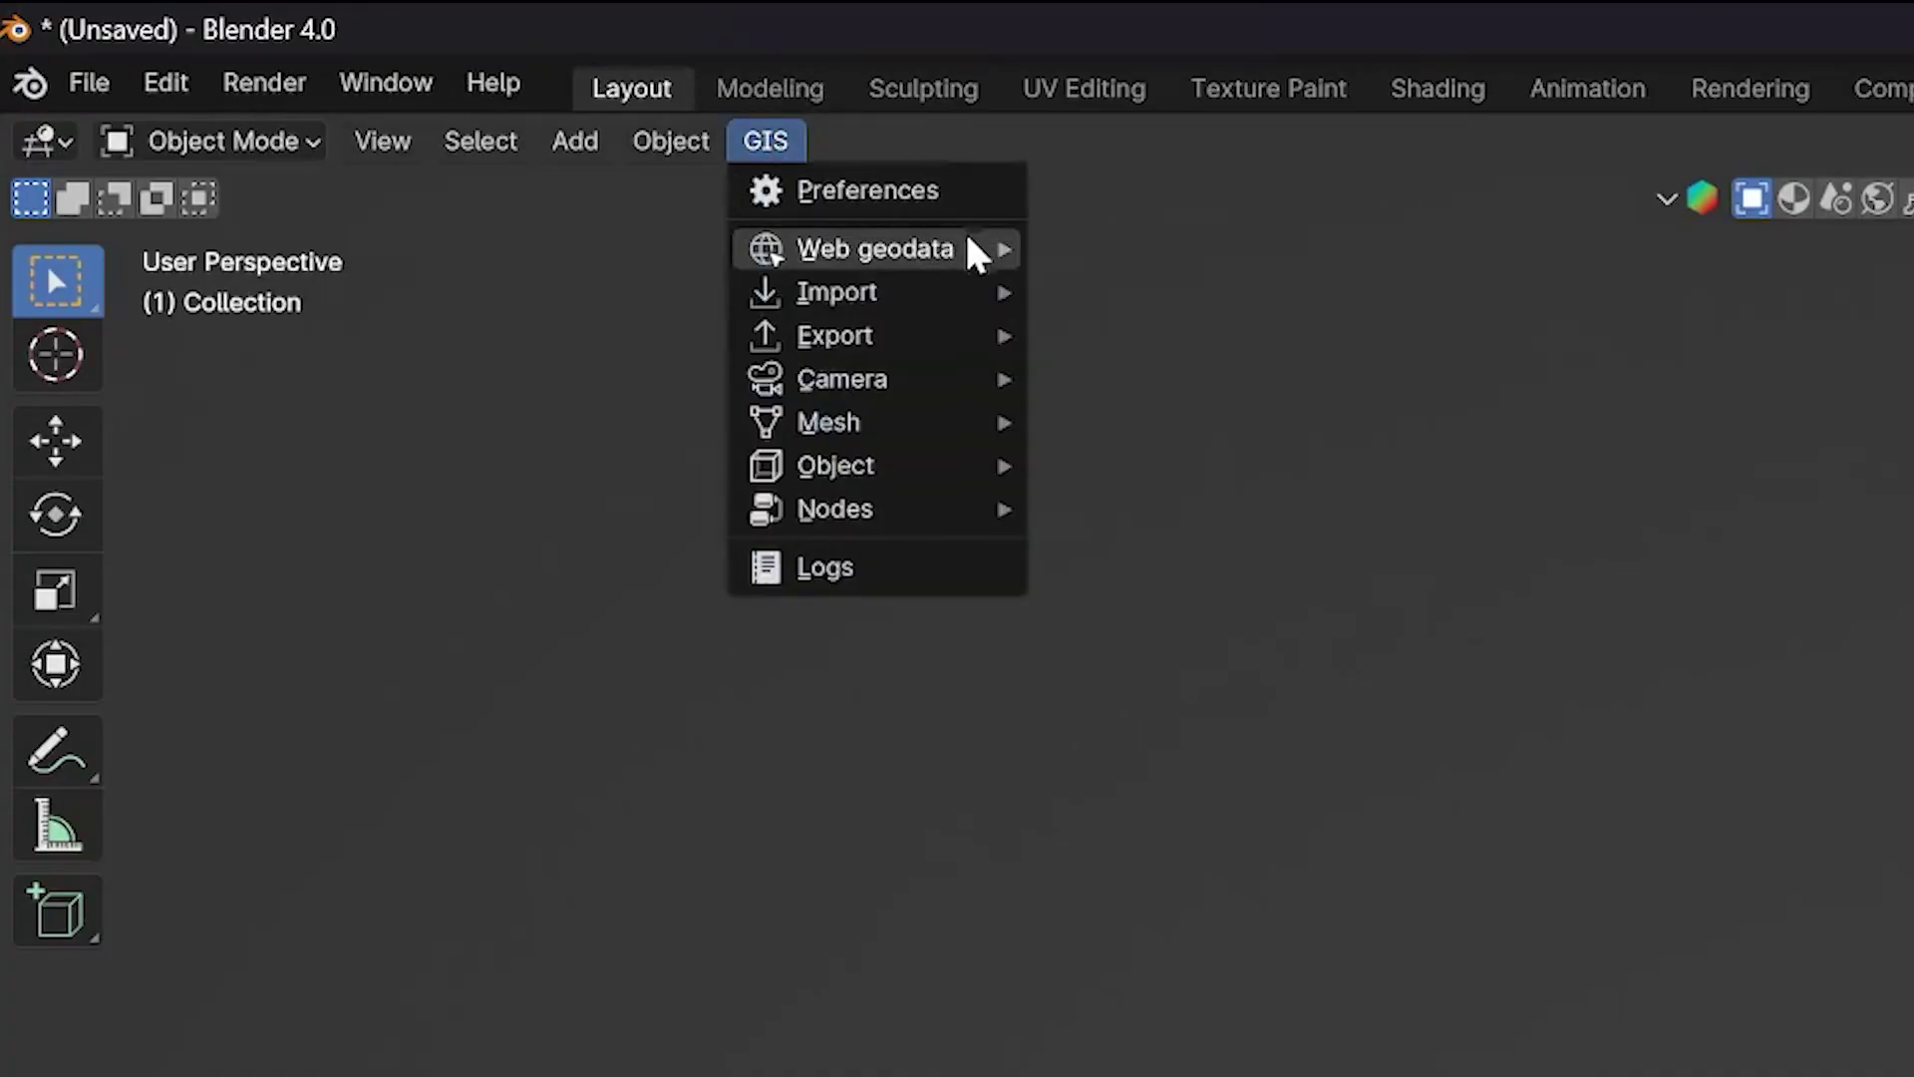
{"action": "mouse_move", "coordinate": [969, 264]}
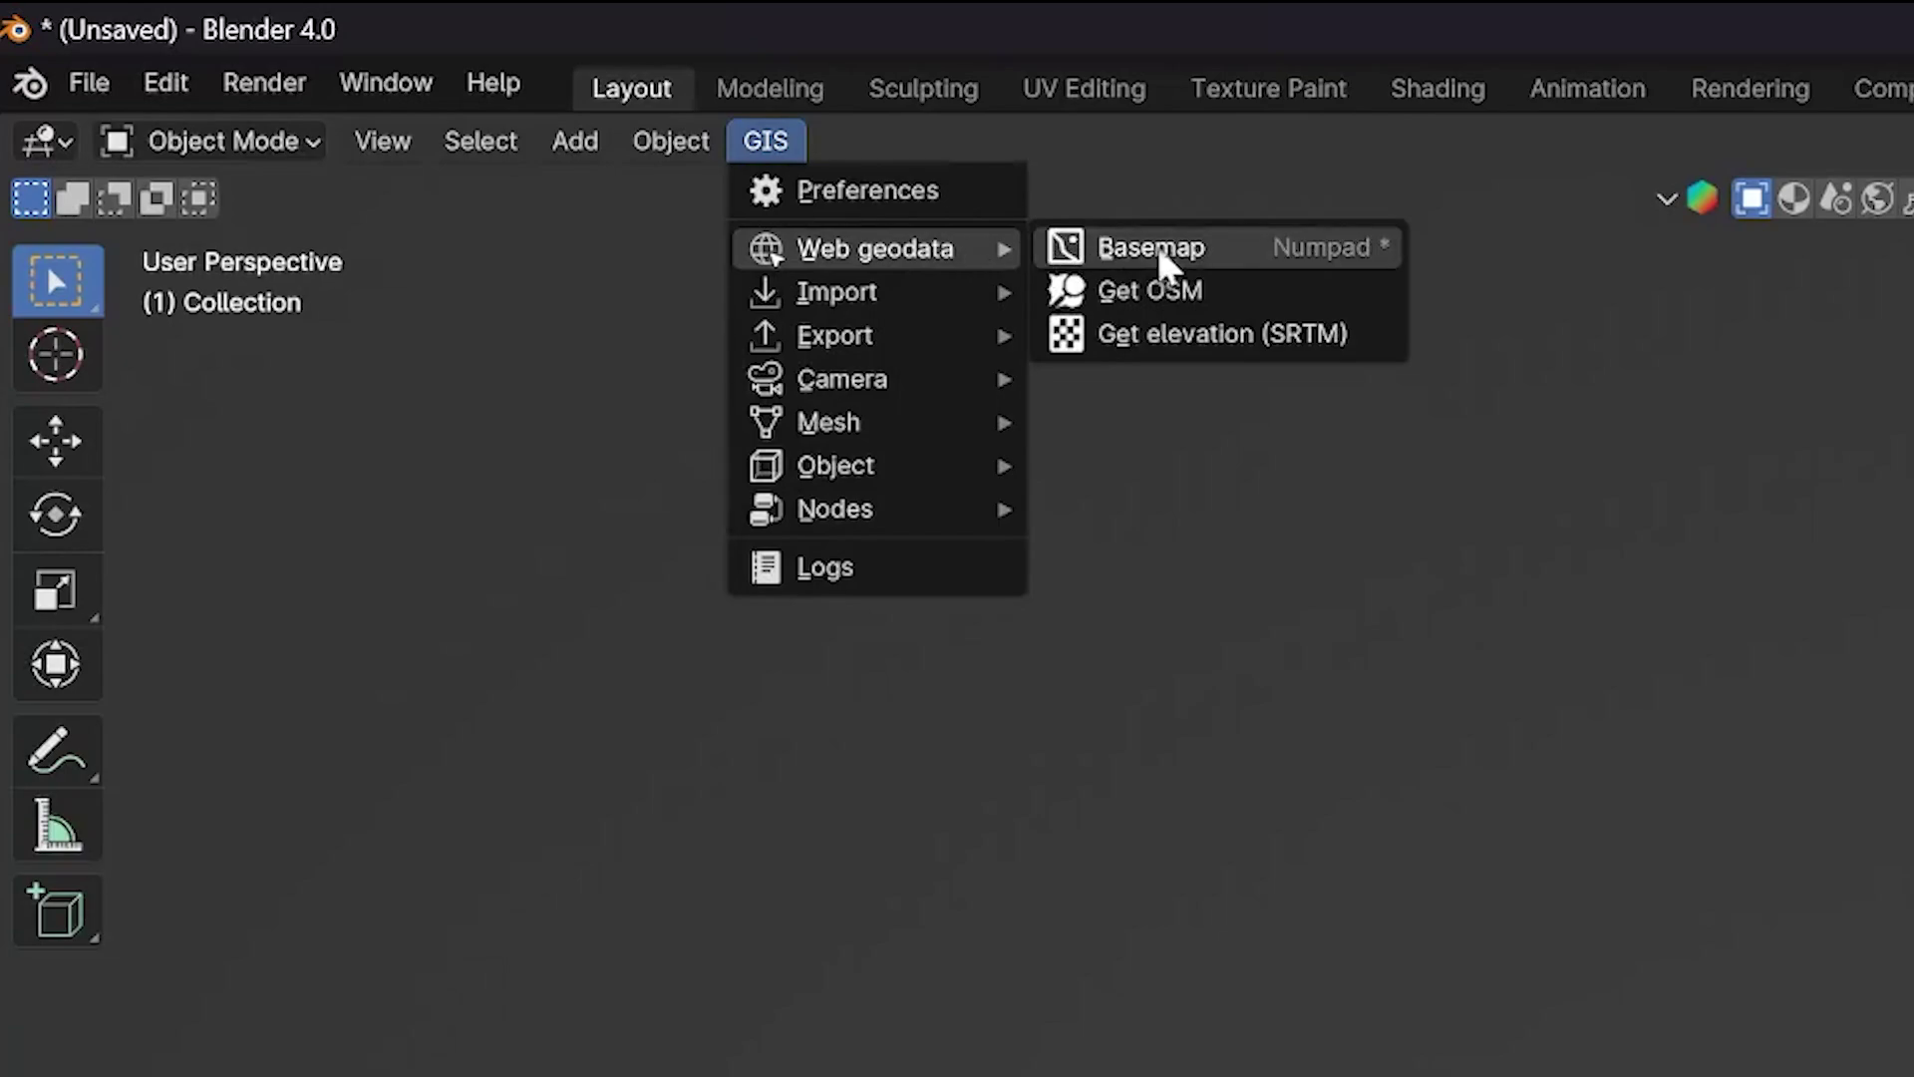
{"action": "mouse_move", "coordinate": [905, 339]}
{"action": "mouse_move", "coordinate": [877, 292]}
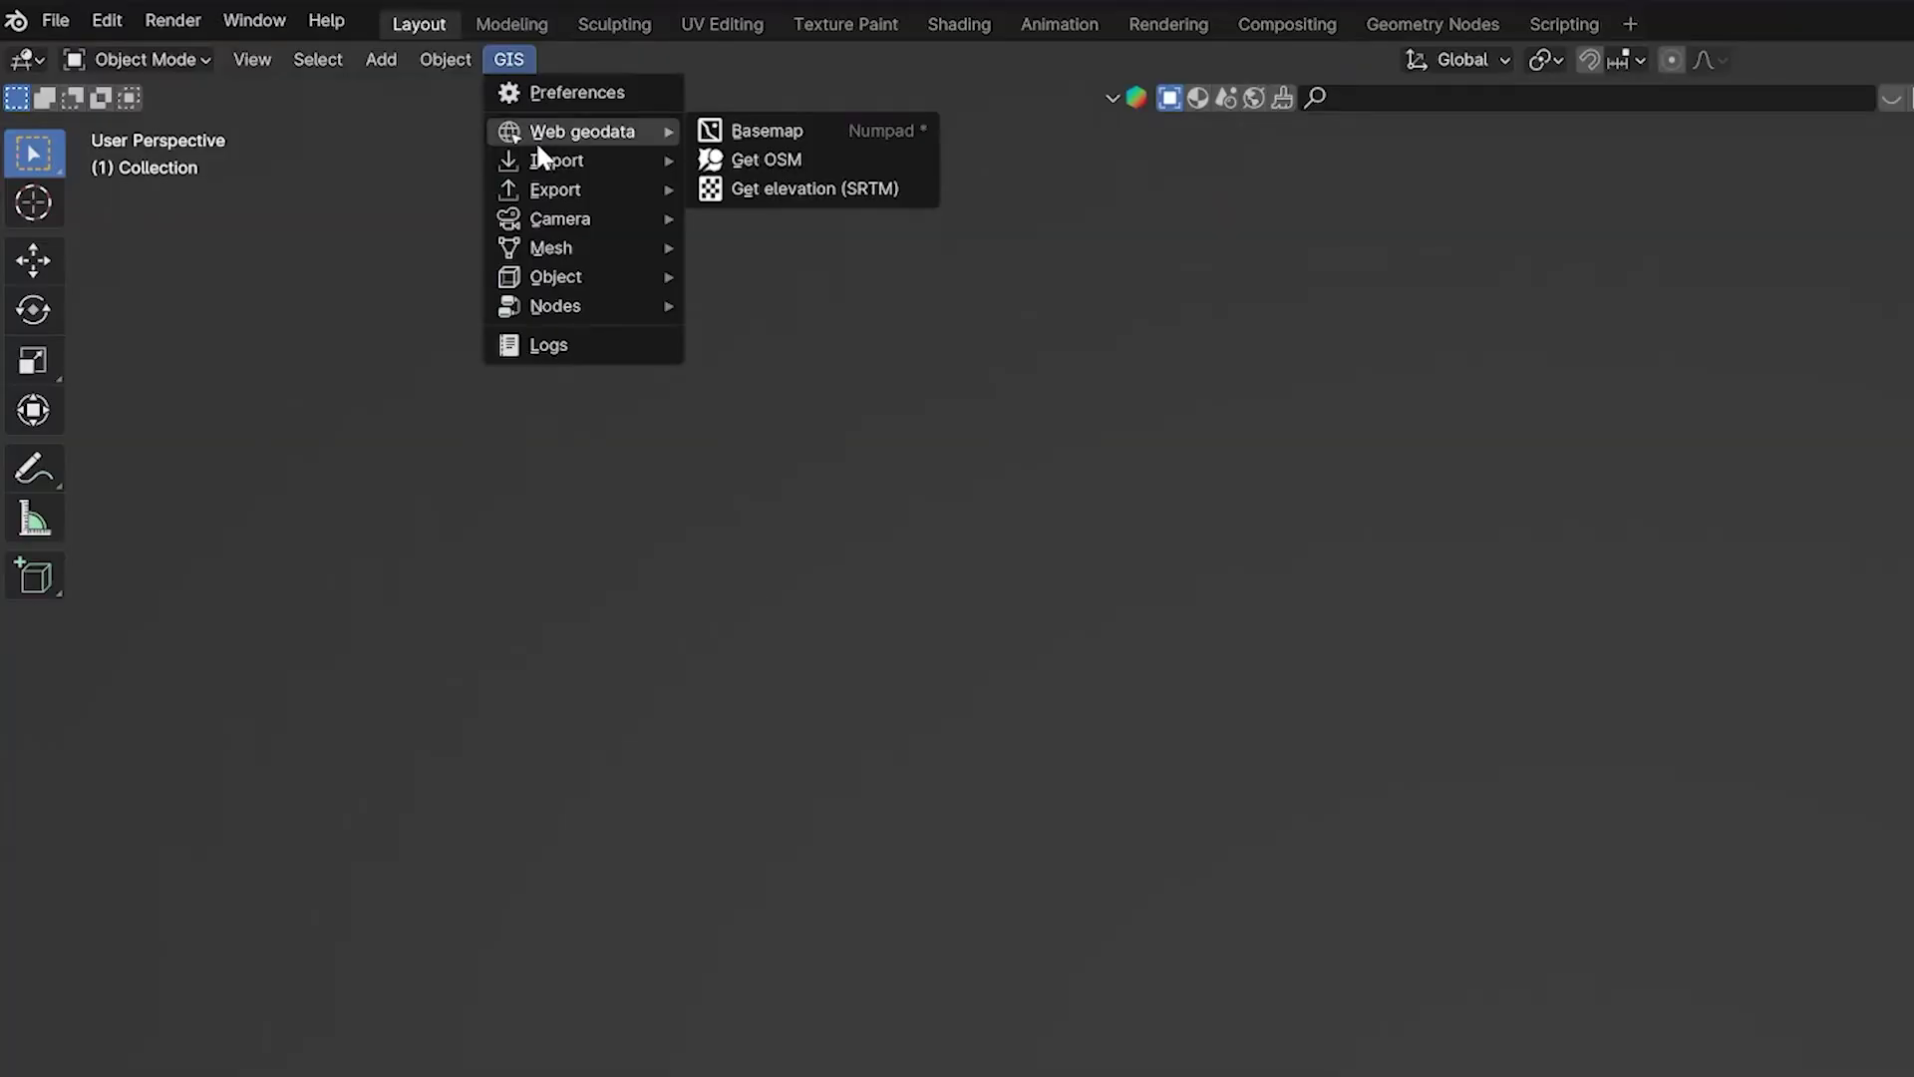
{"action": "left_click", "coordinate": [859, 135]}
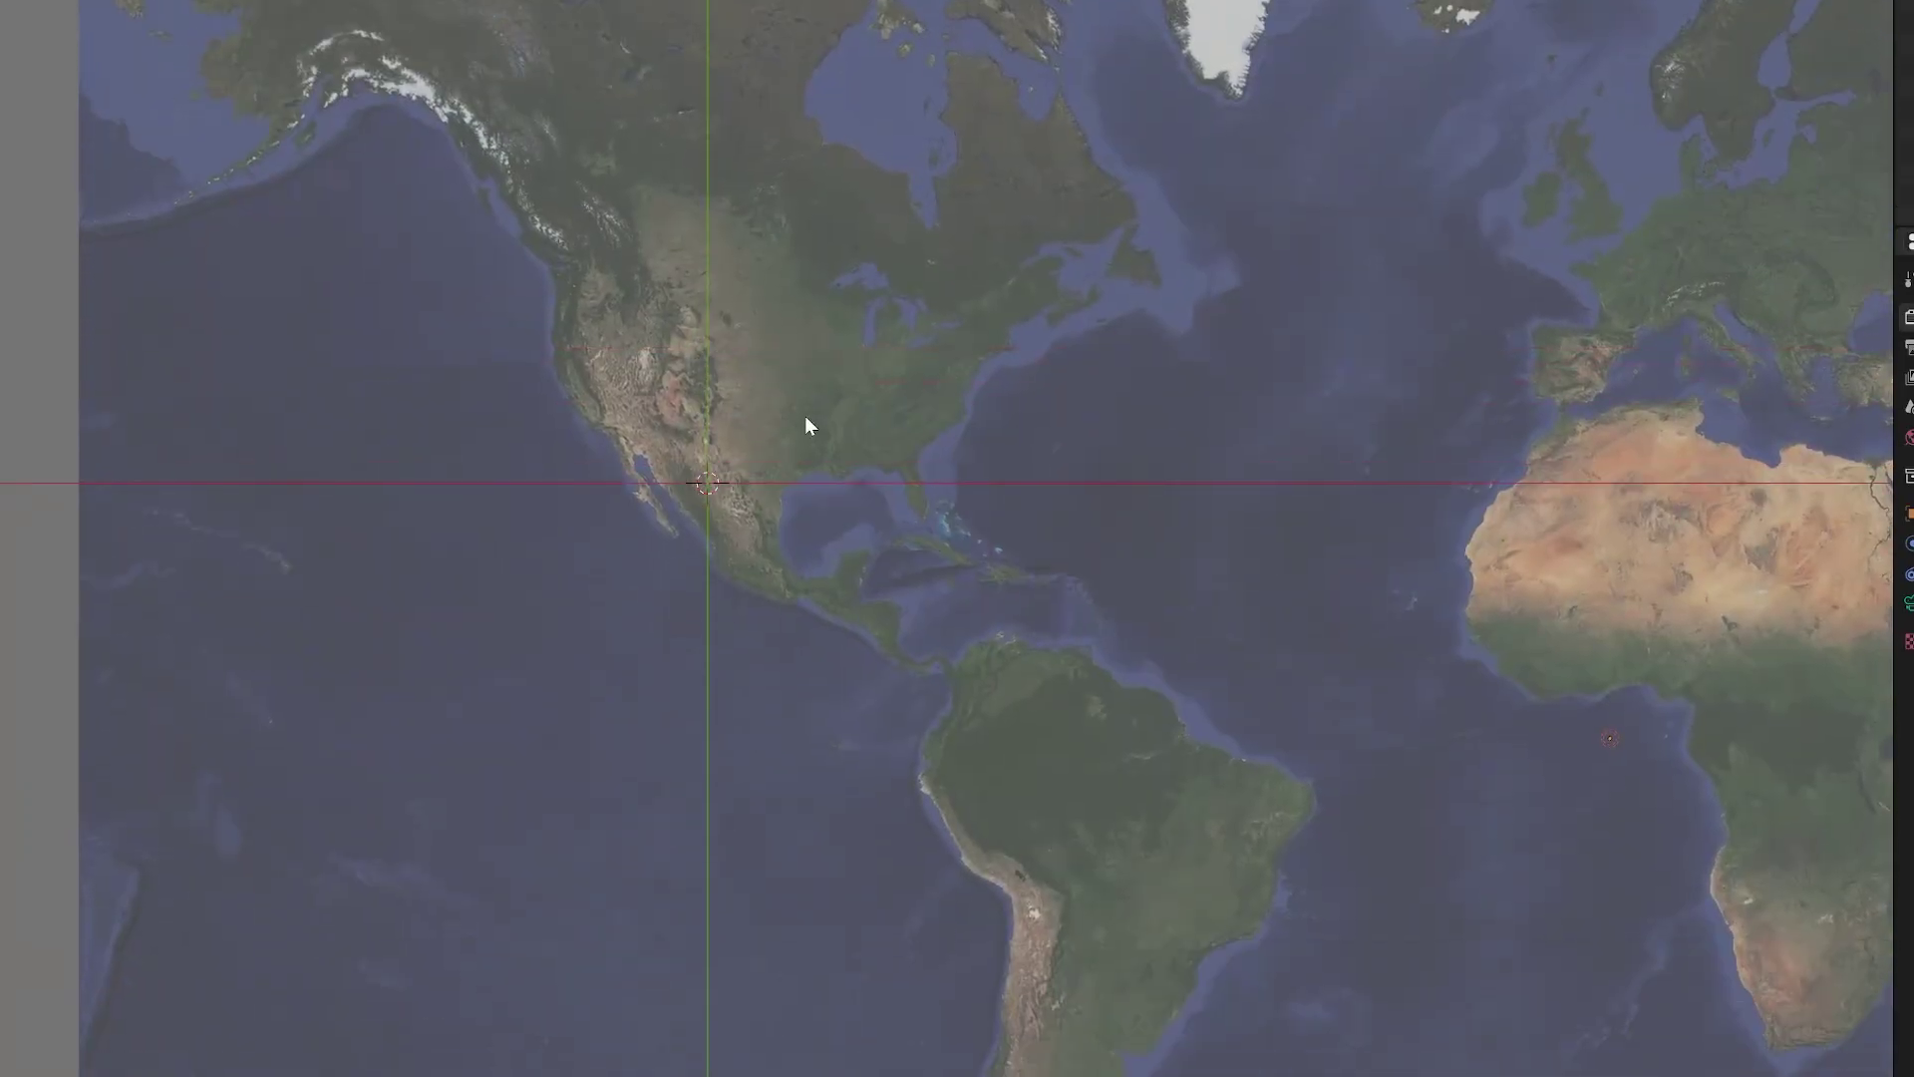
{"action": "scroll", "coordinate": [804, 427], "scroll_direction": "up", "scroll_amount": 2}
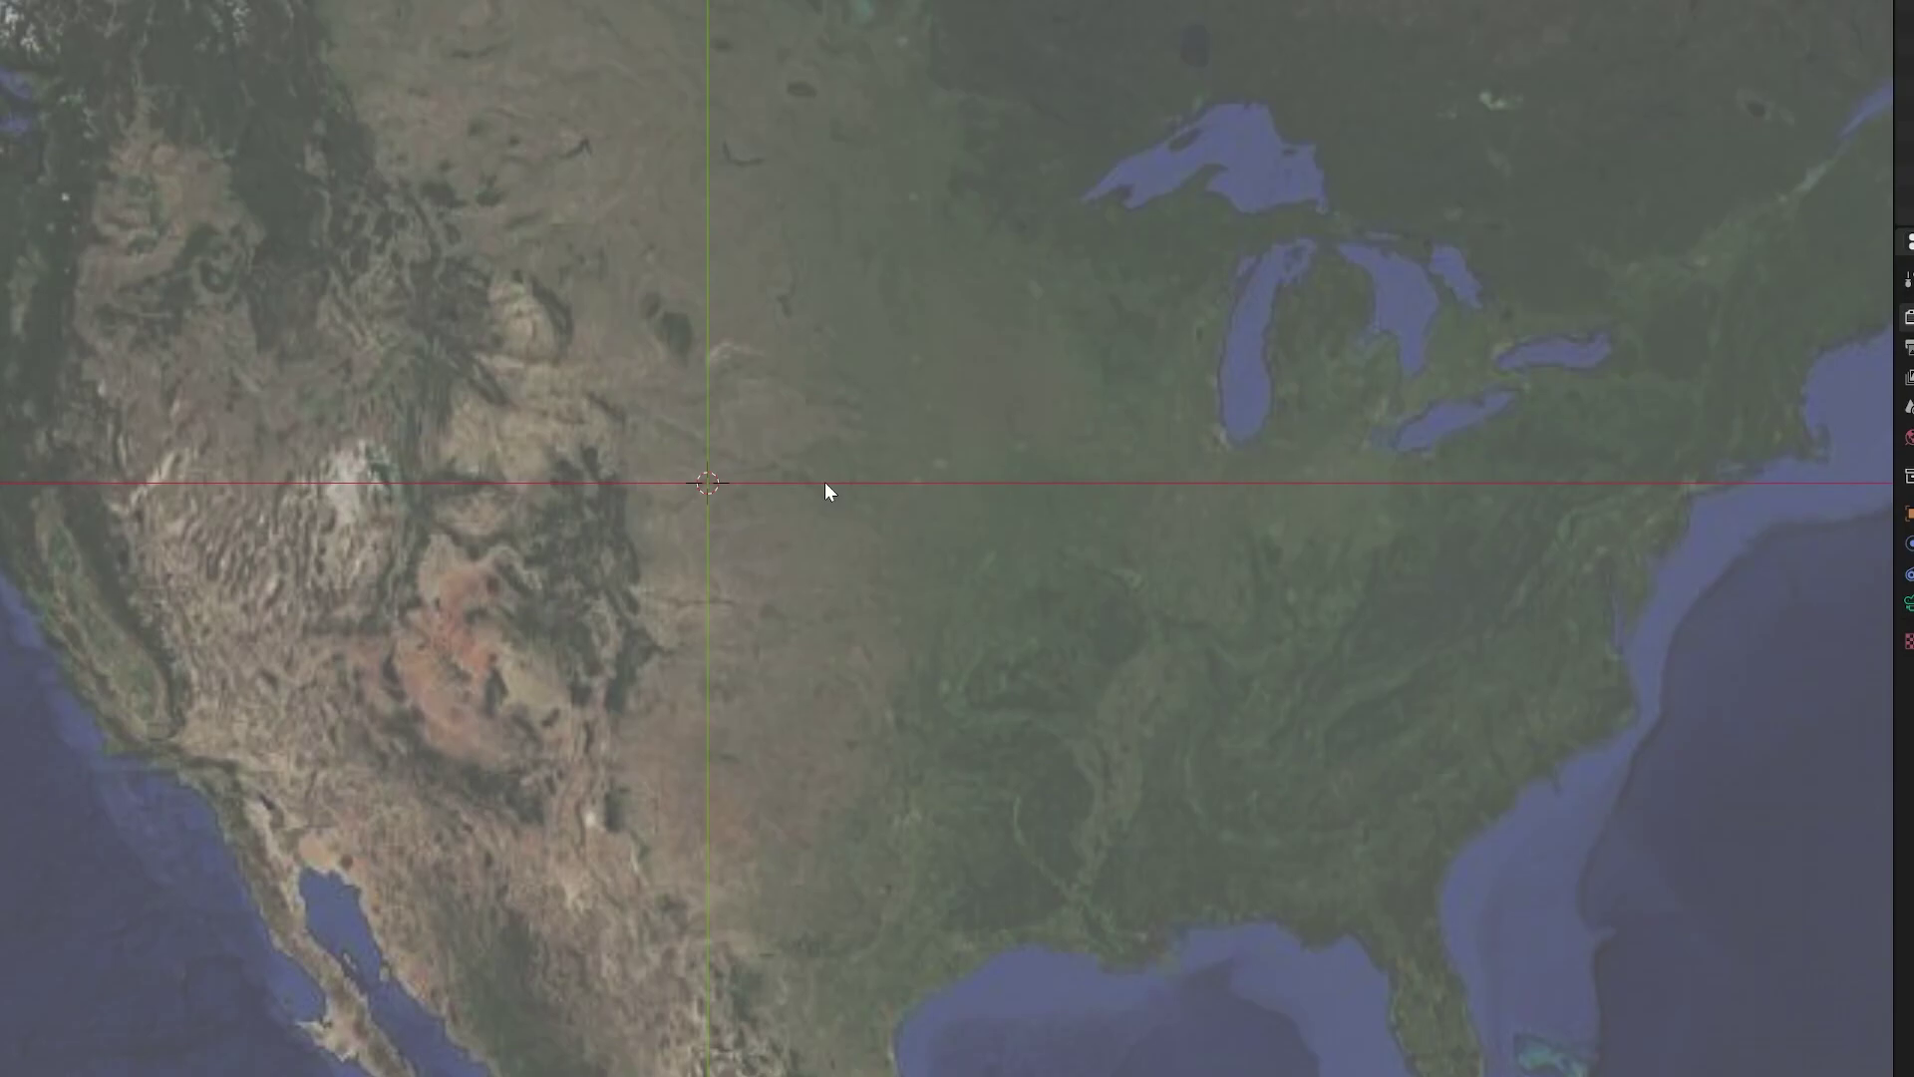
Bring up the Basemap Go-to prompt and copy Downtown LA coordinates from a web search.
{"action": "key", "text": "g"}
{"action": "left_click", "coordinate": [834, 518]}
{"action": "type", "text": "34.0557° N, 118.2488° W"}
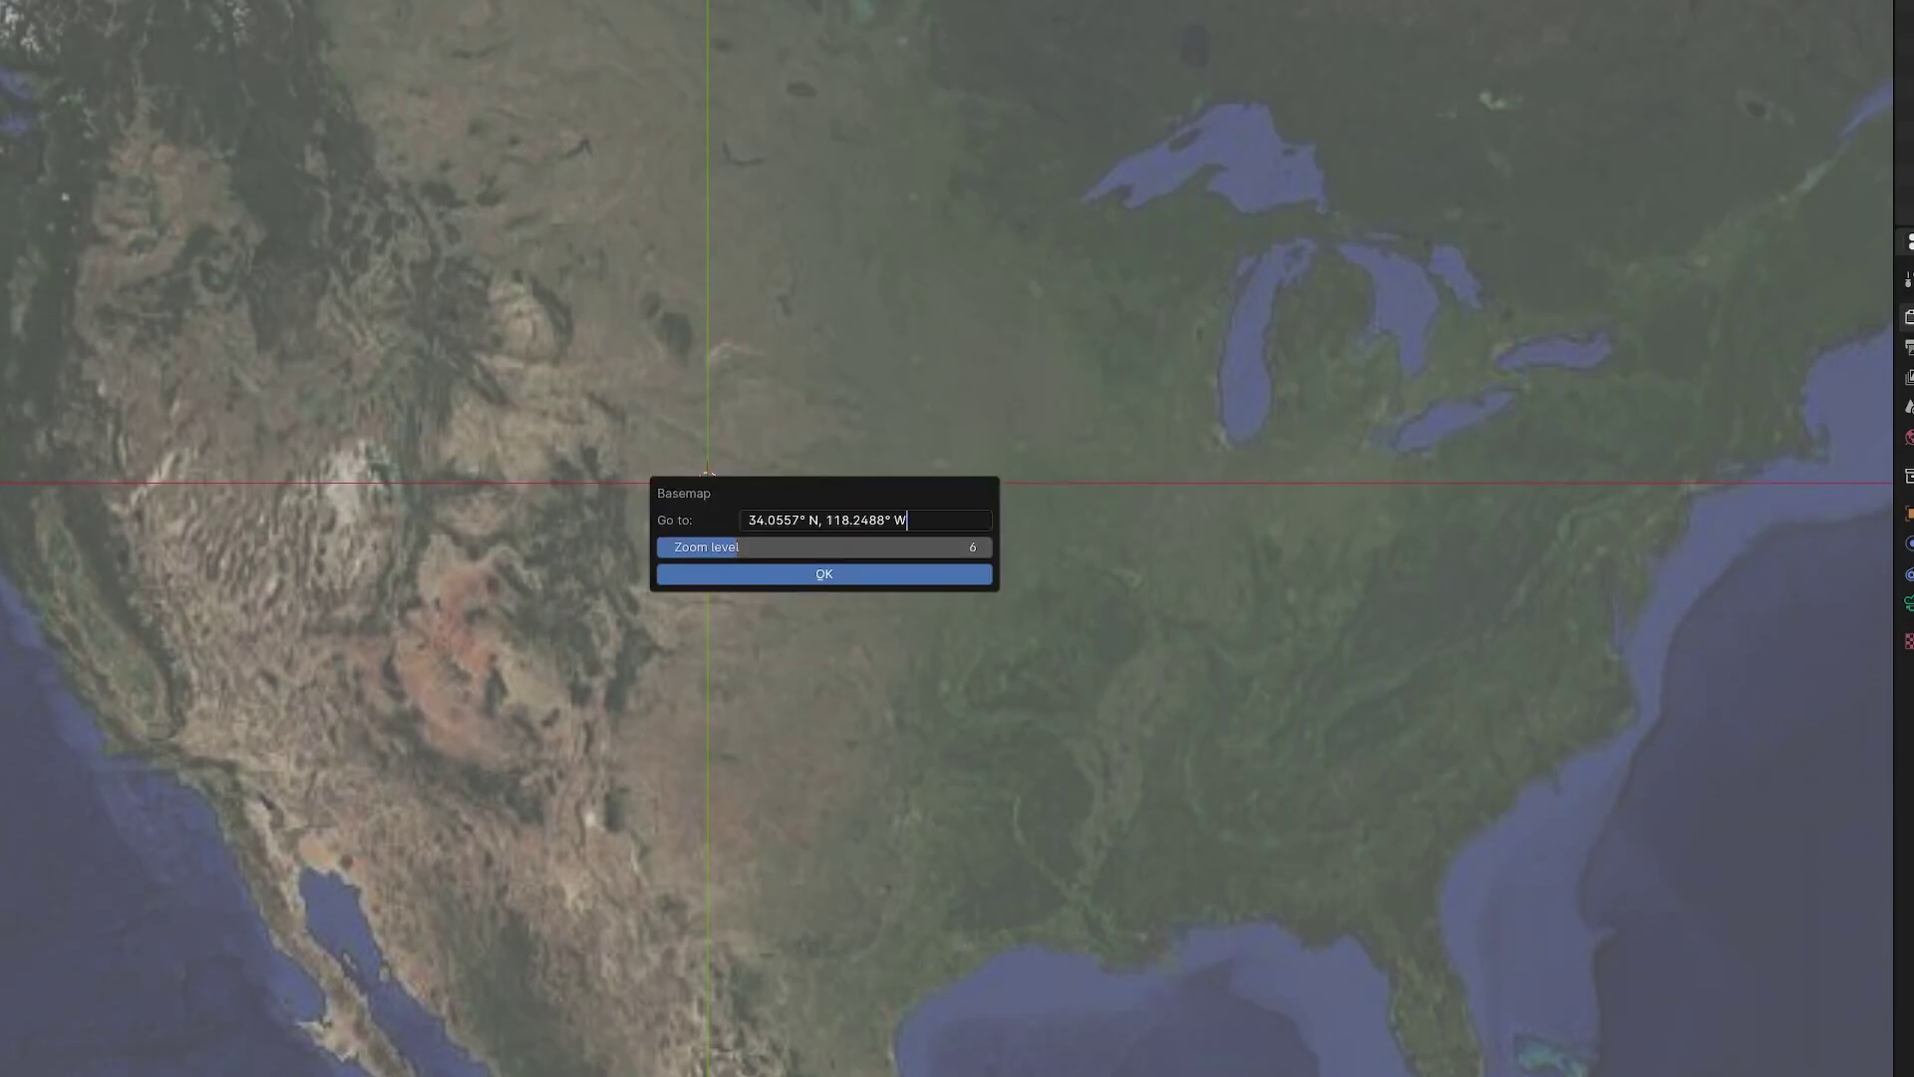
{"action": "type", "text": "Downtown LA Coordinates"}
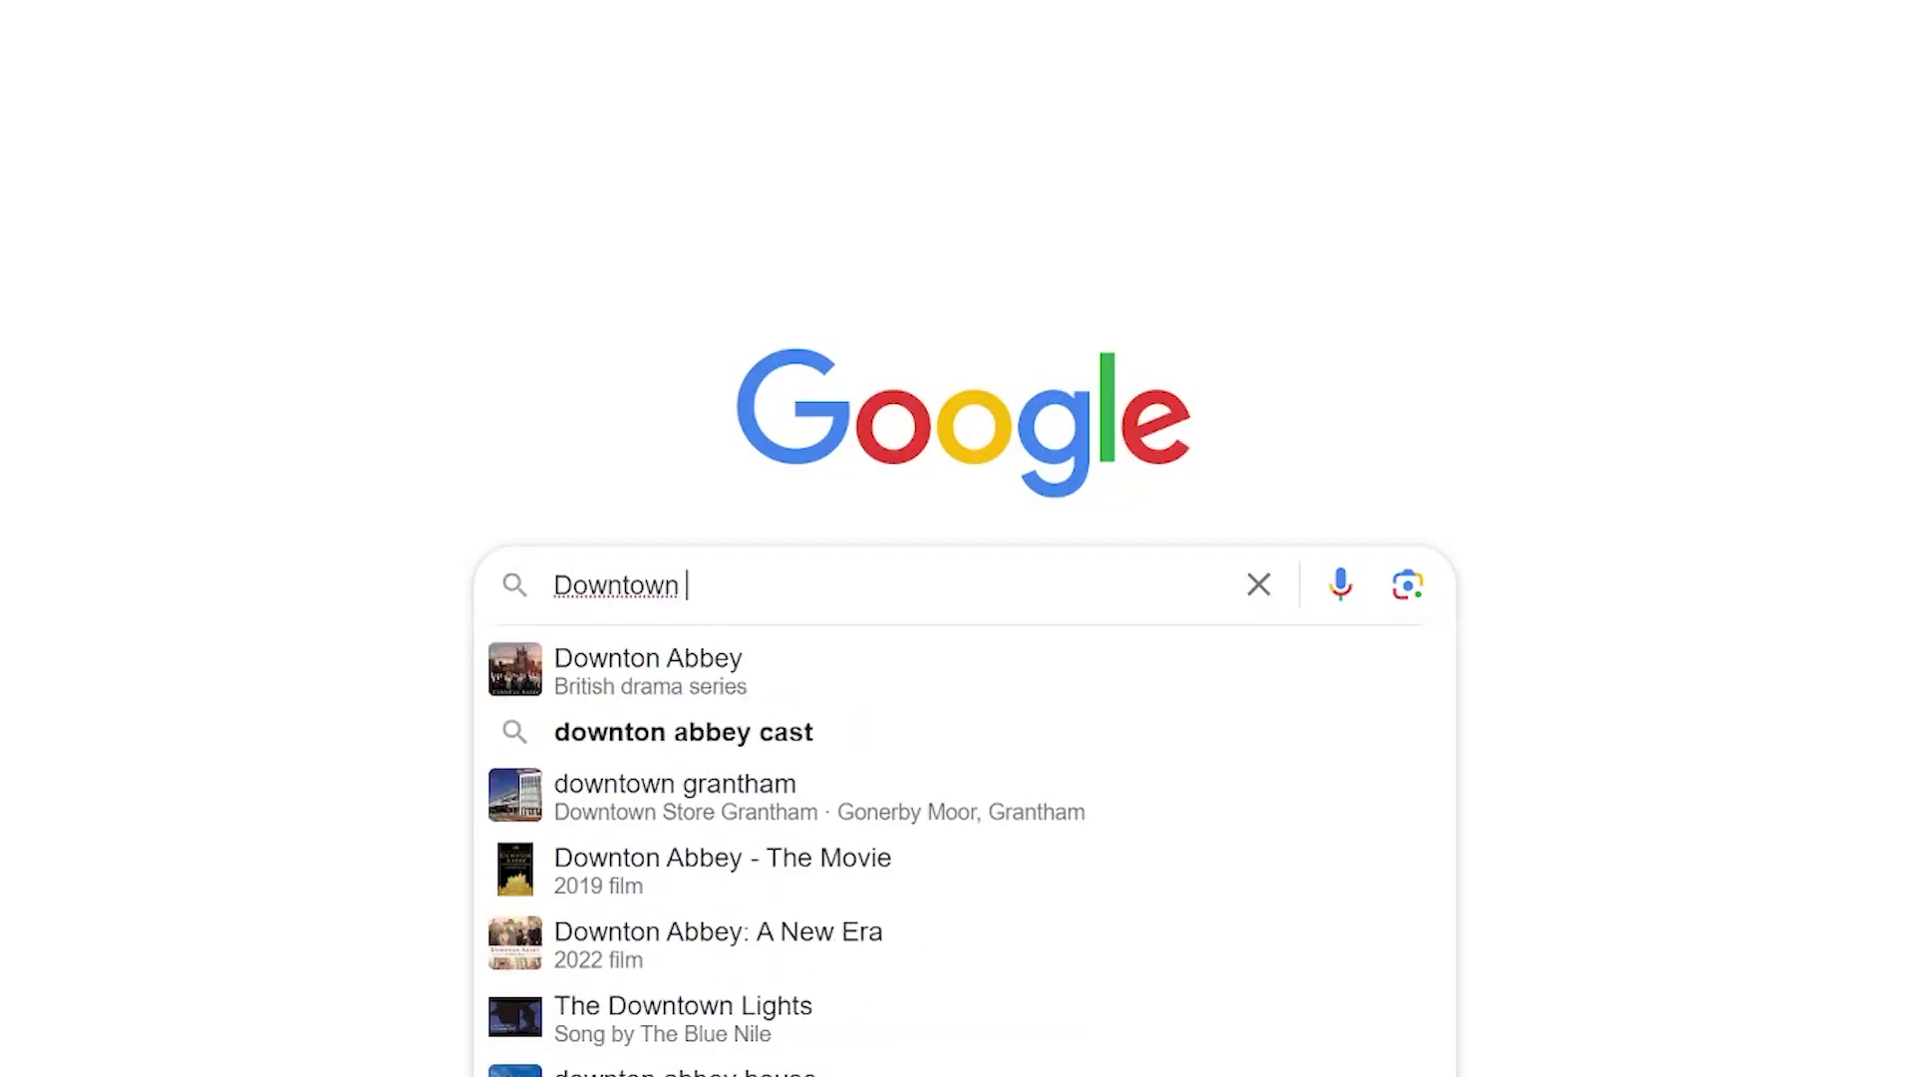
{"action": "key", "text": "Down"}
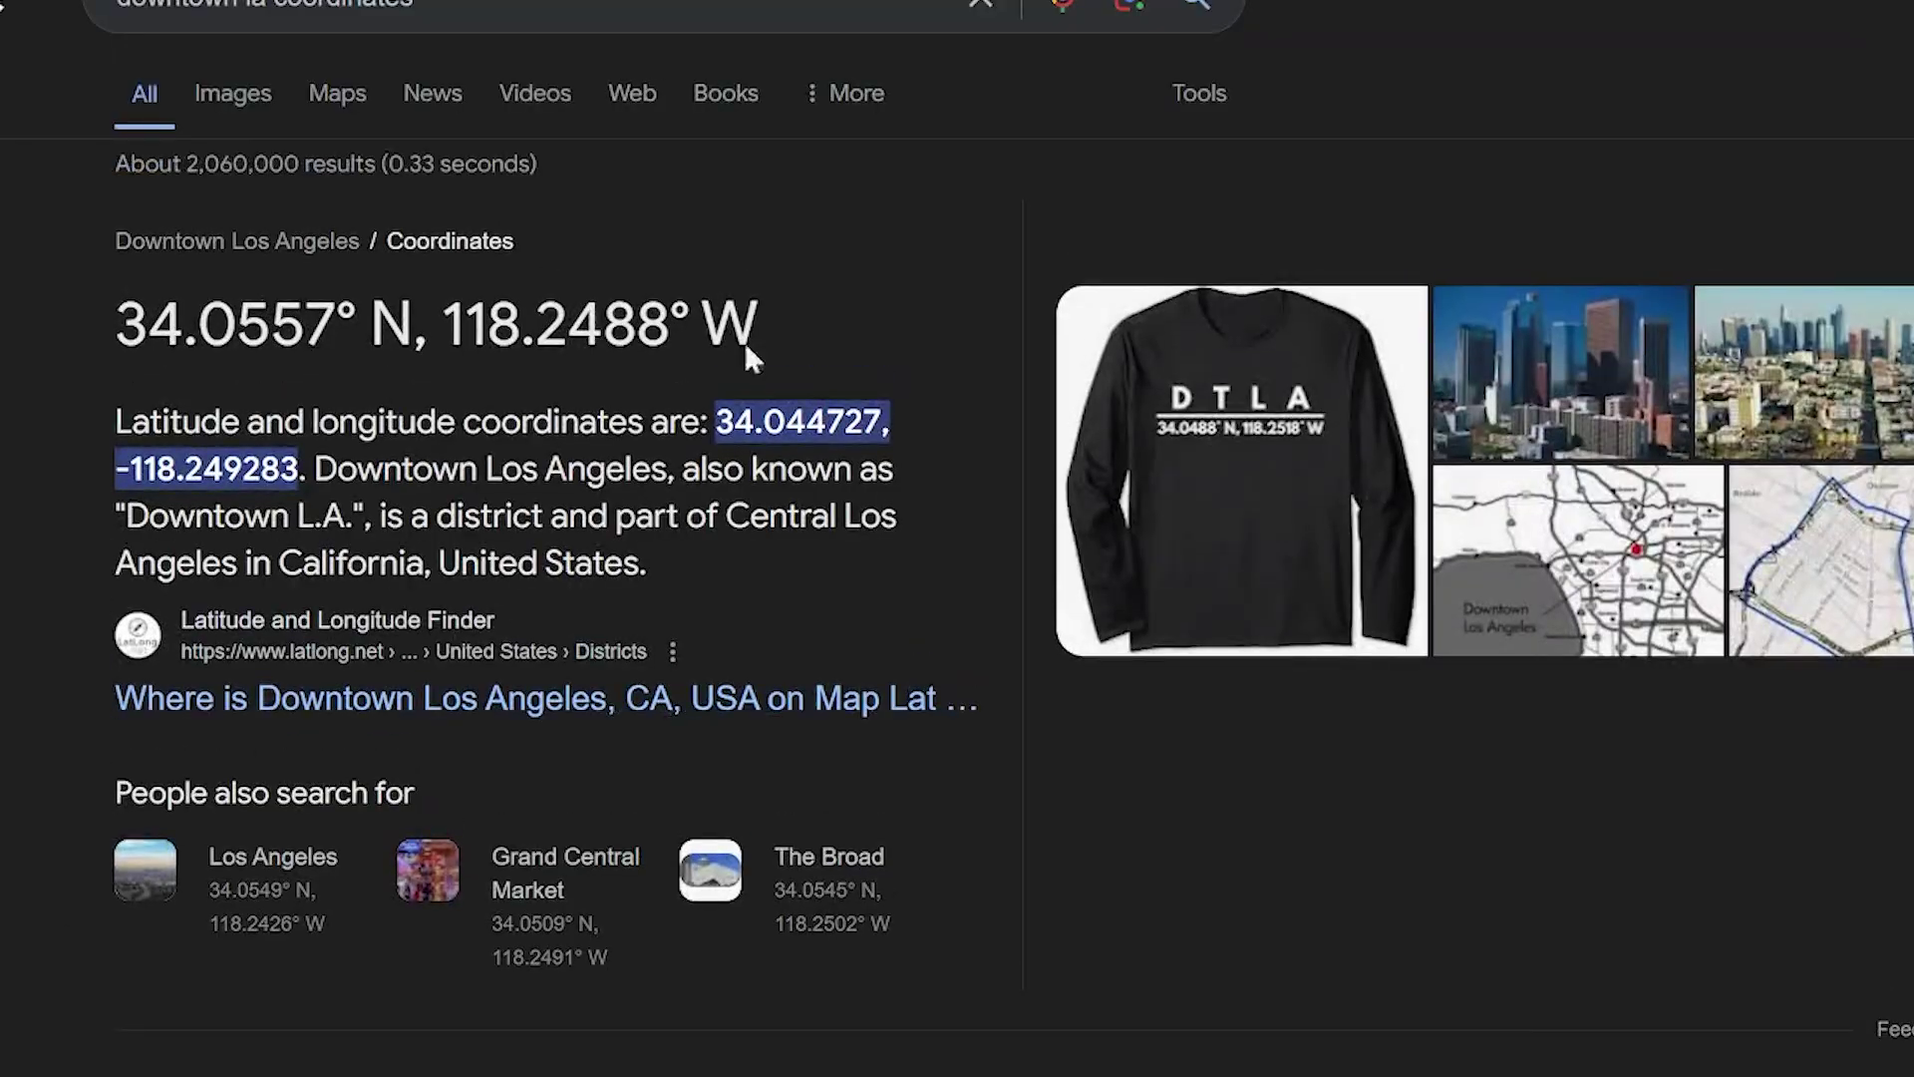
{"action": "triple_click", "coordinate": [745, 339]}
{"action": "key", "text": "ctrl+c"}
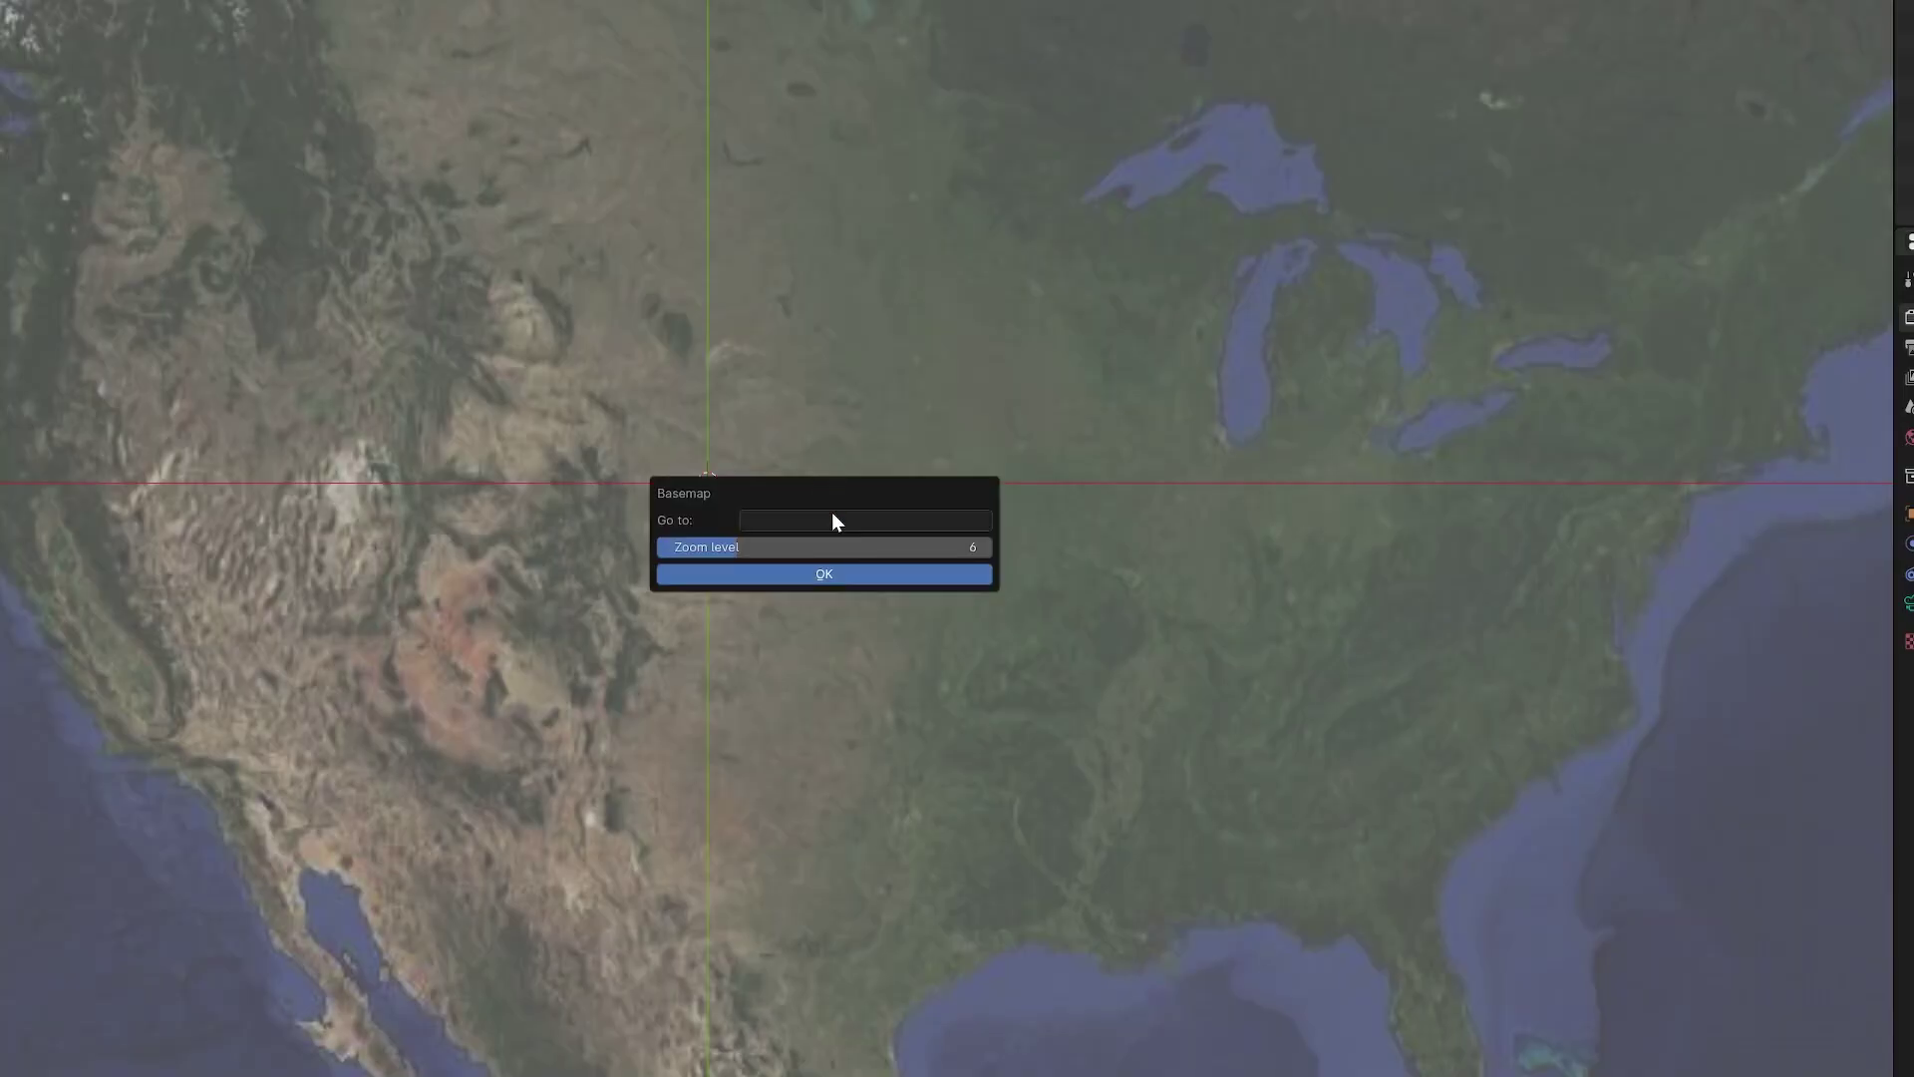
Jump the basemap to 34.0557° N, 118.2488° W at zoom level 16.
{"action": "left_click", "coordinate": [836, 519]}
{"action": "key", "text": "ctrl+v"}
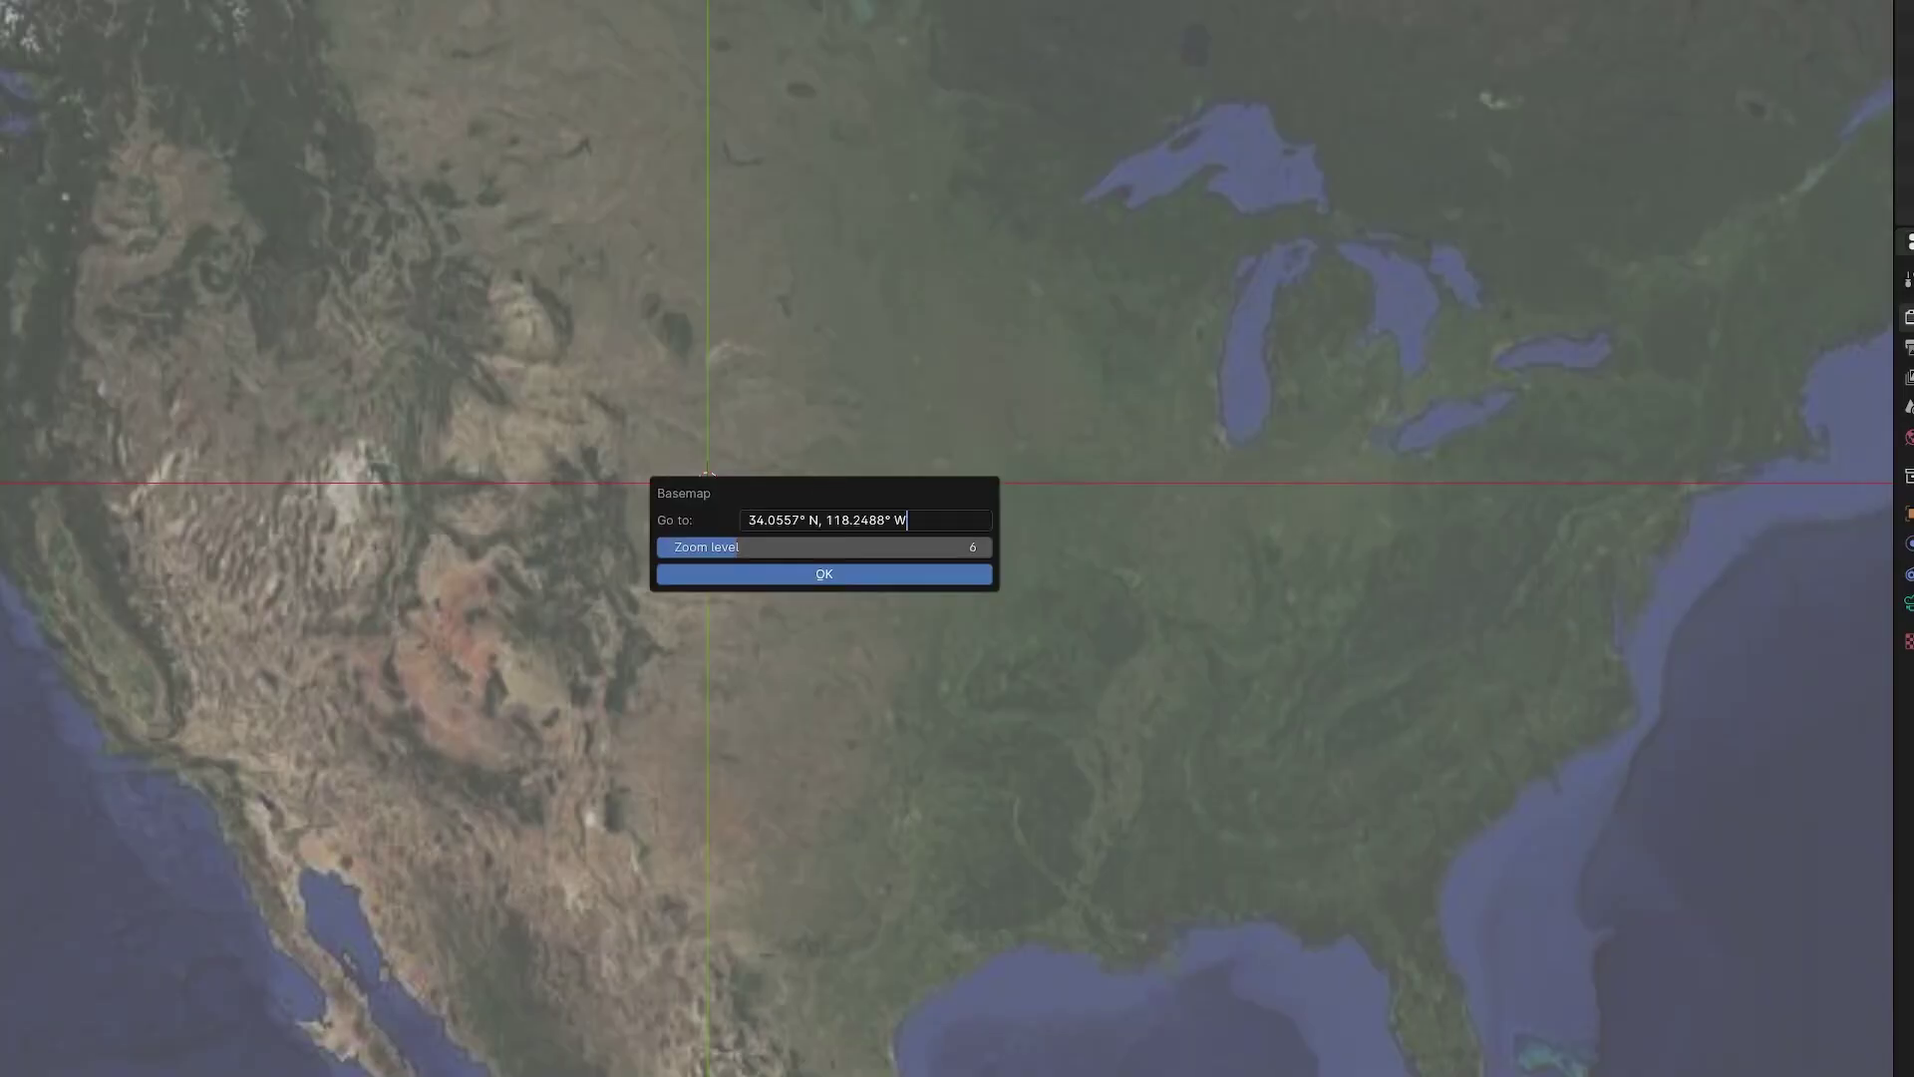
{"action": "left_click", "coordinate": [917, 552]}
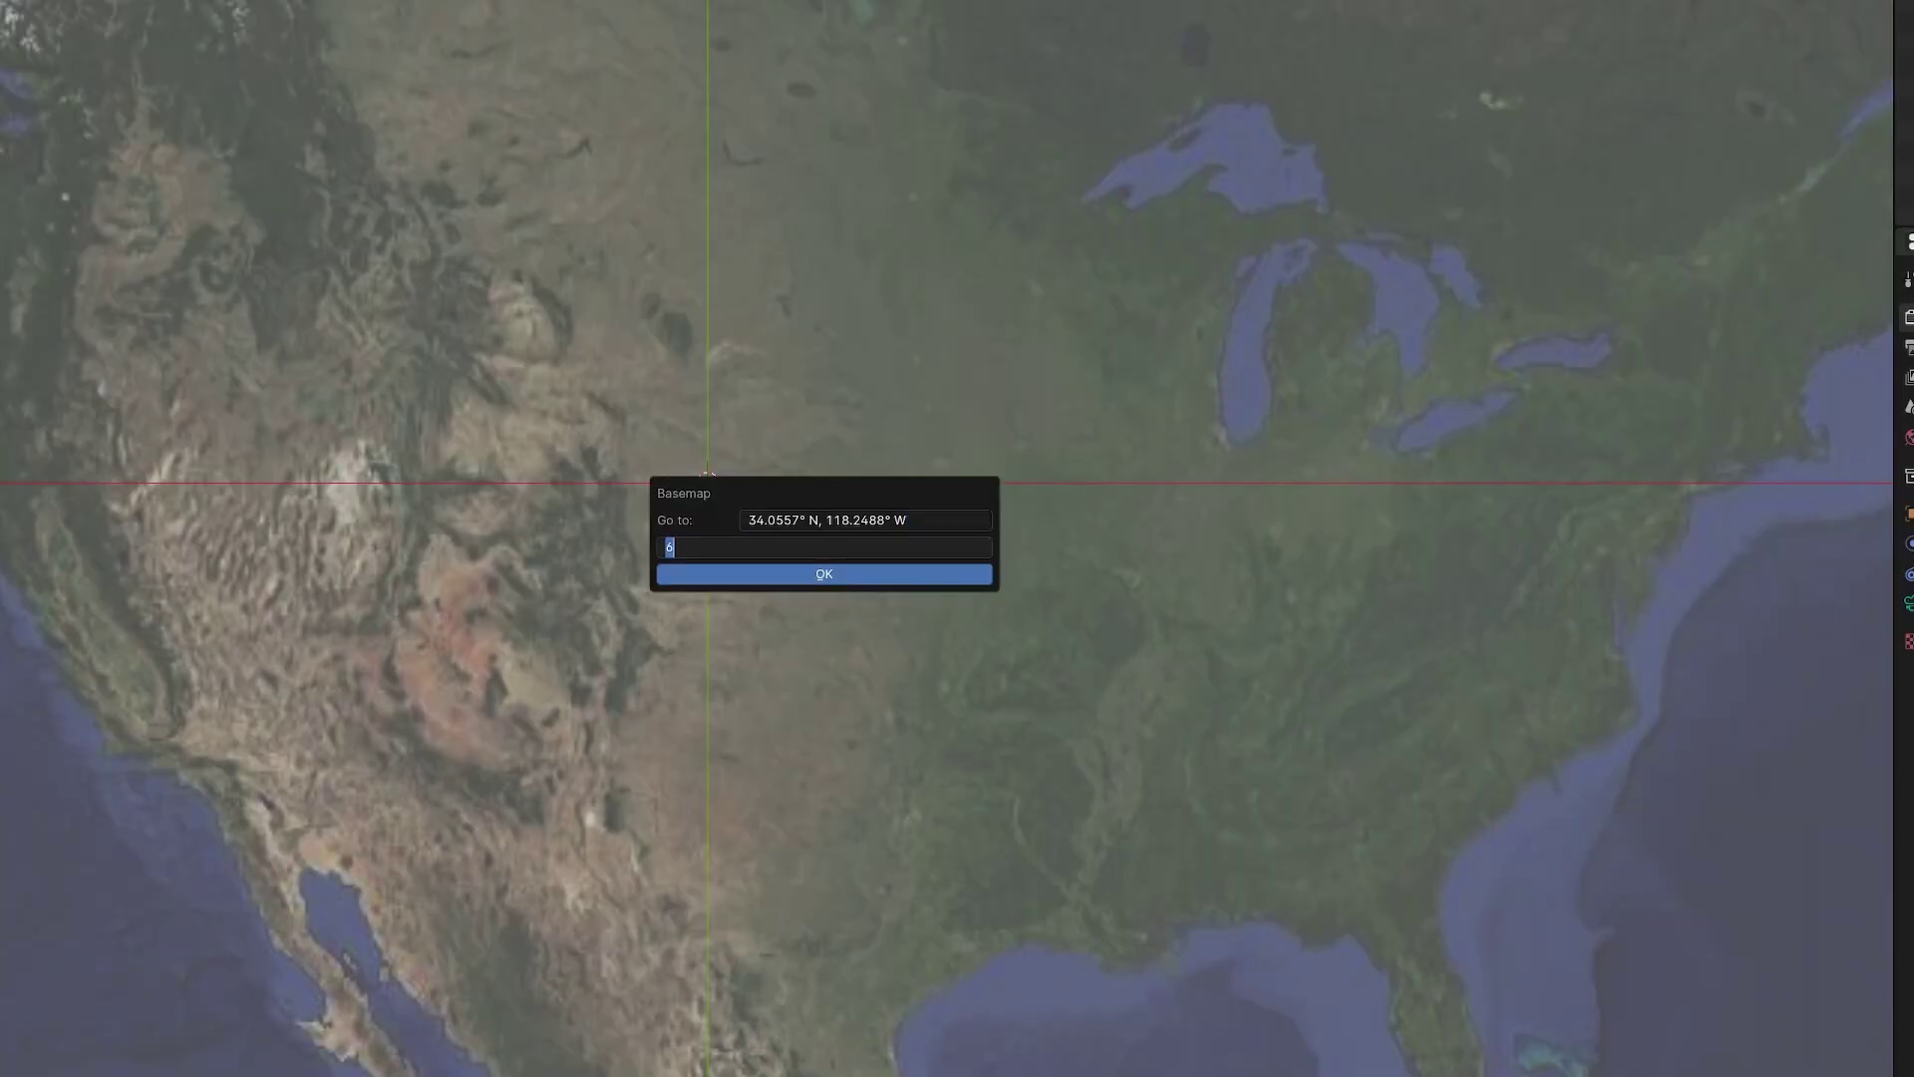
{"action": "key", "text": "Return"}
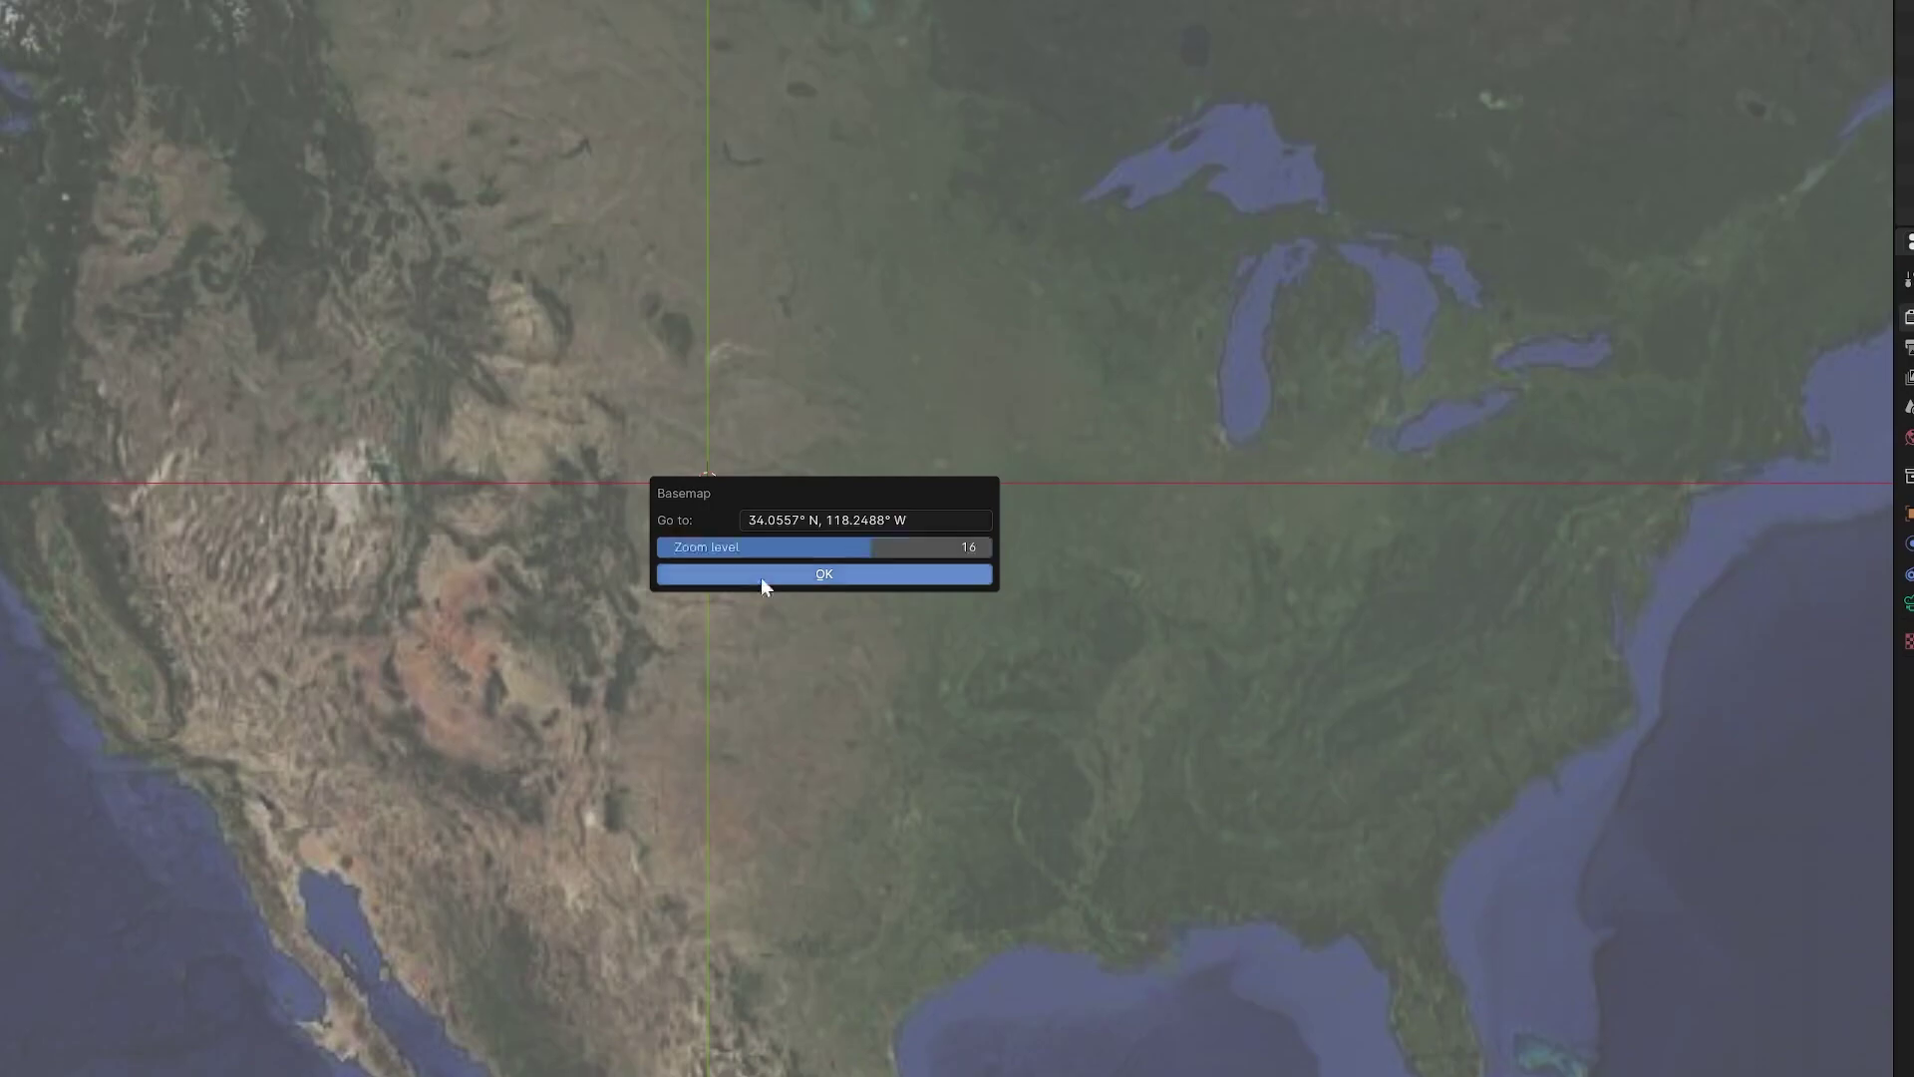
{"action": "left_click", "coordinate": [762, 575]}
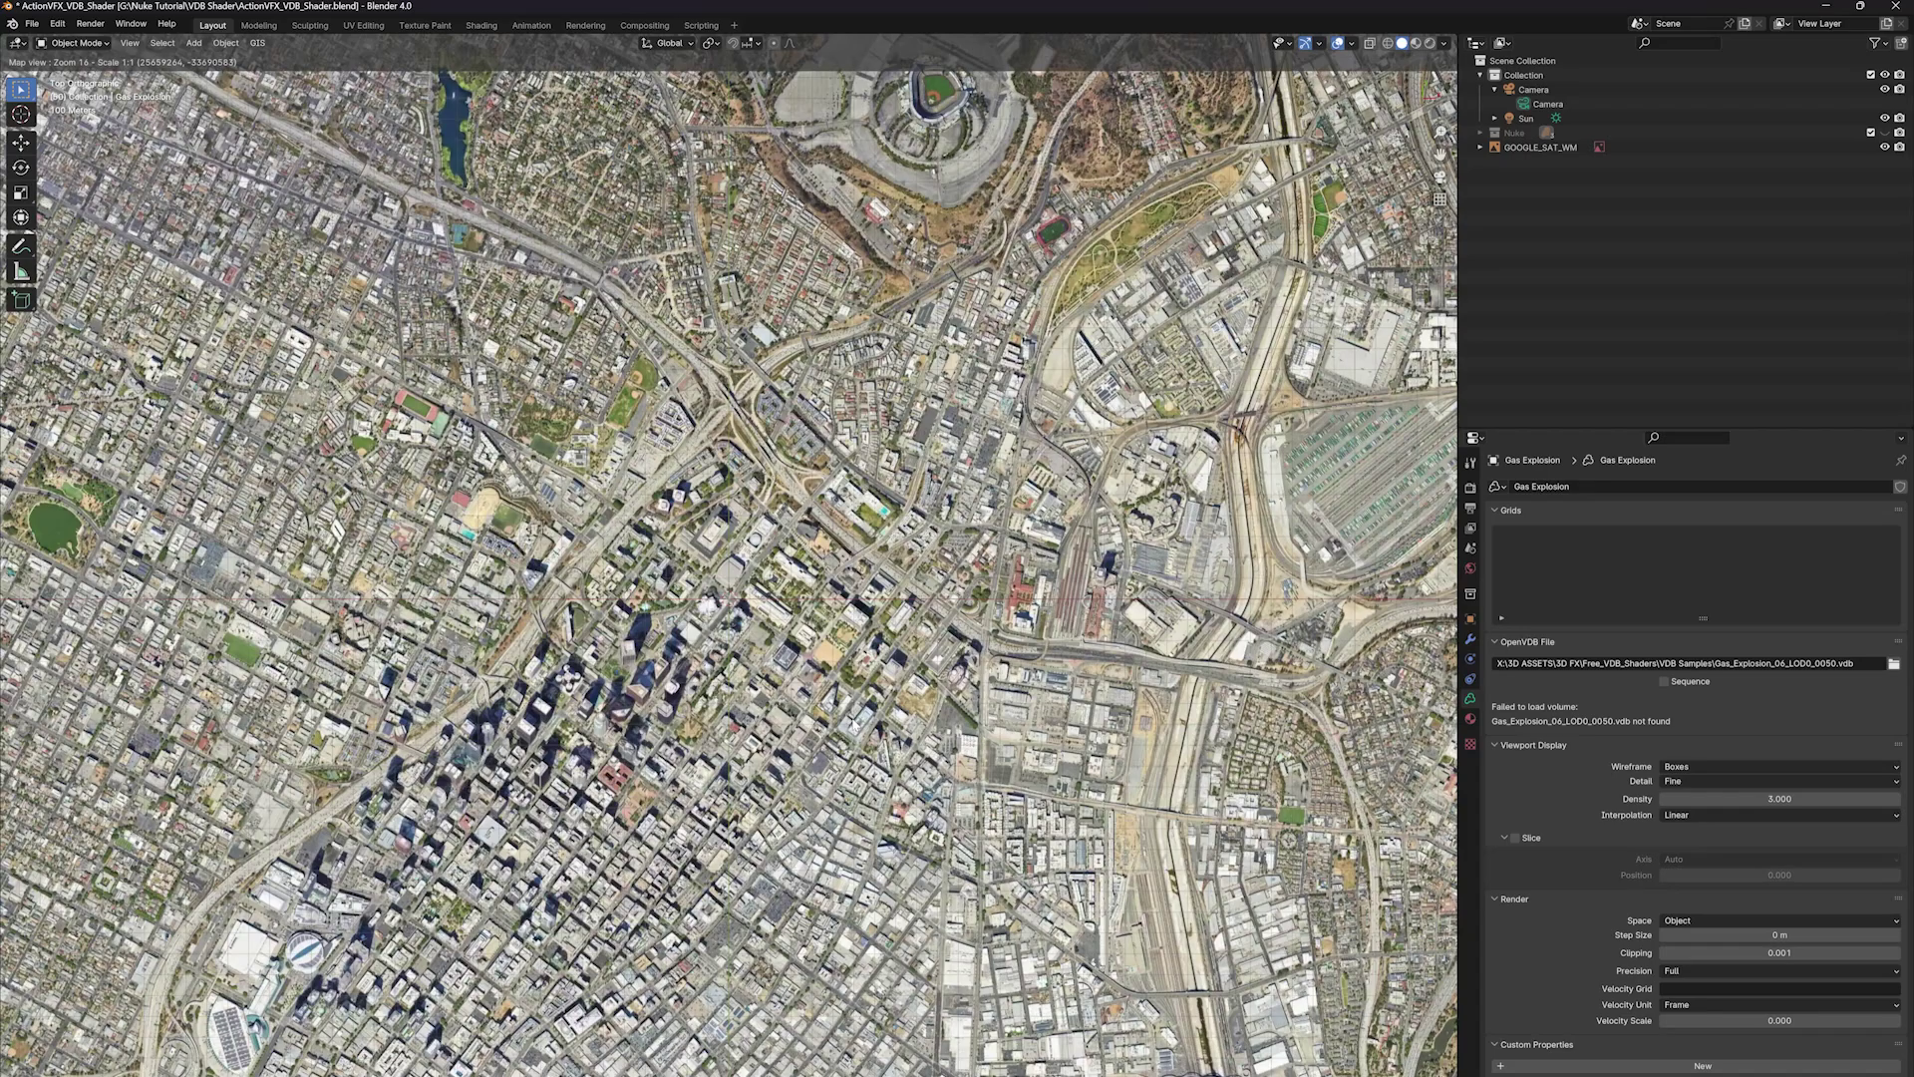
Centre the map on downtown LA and export it as the EXPORT_GOOGLE_SAT_WM textured plane.
{"action": "scroll", "coordinate": [827, 708], "scroll_direction": "down", "scroll_amount": 1}
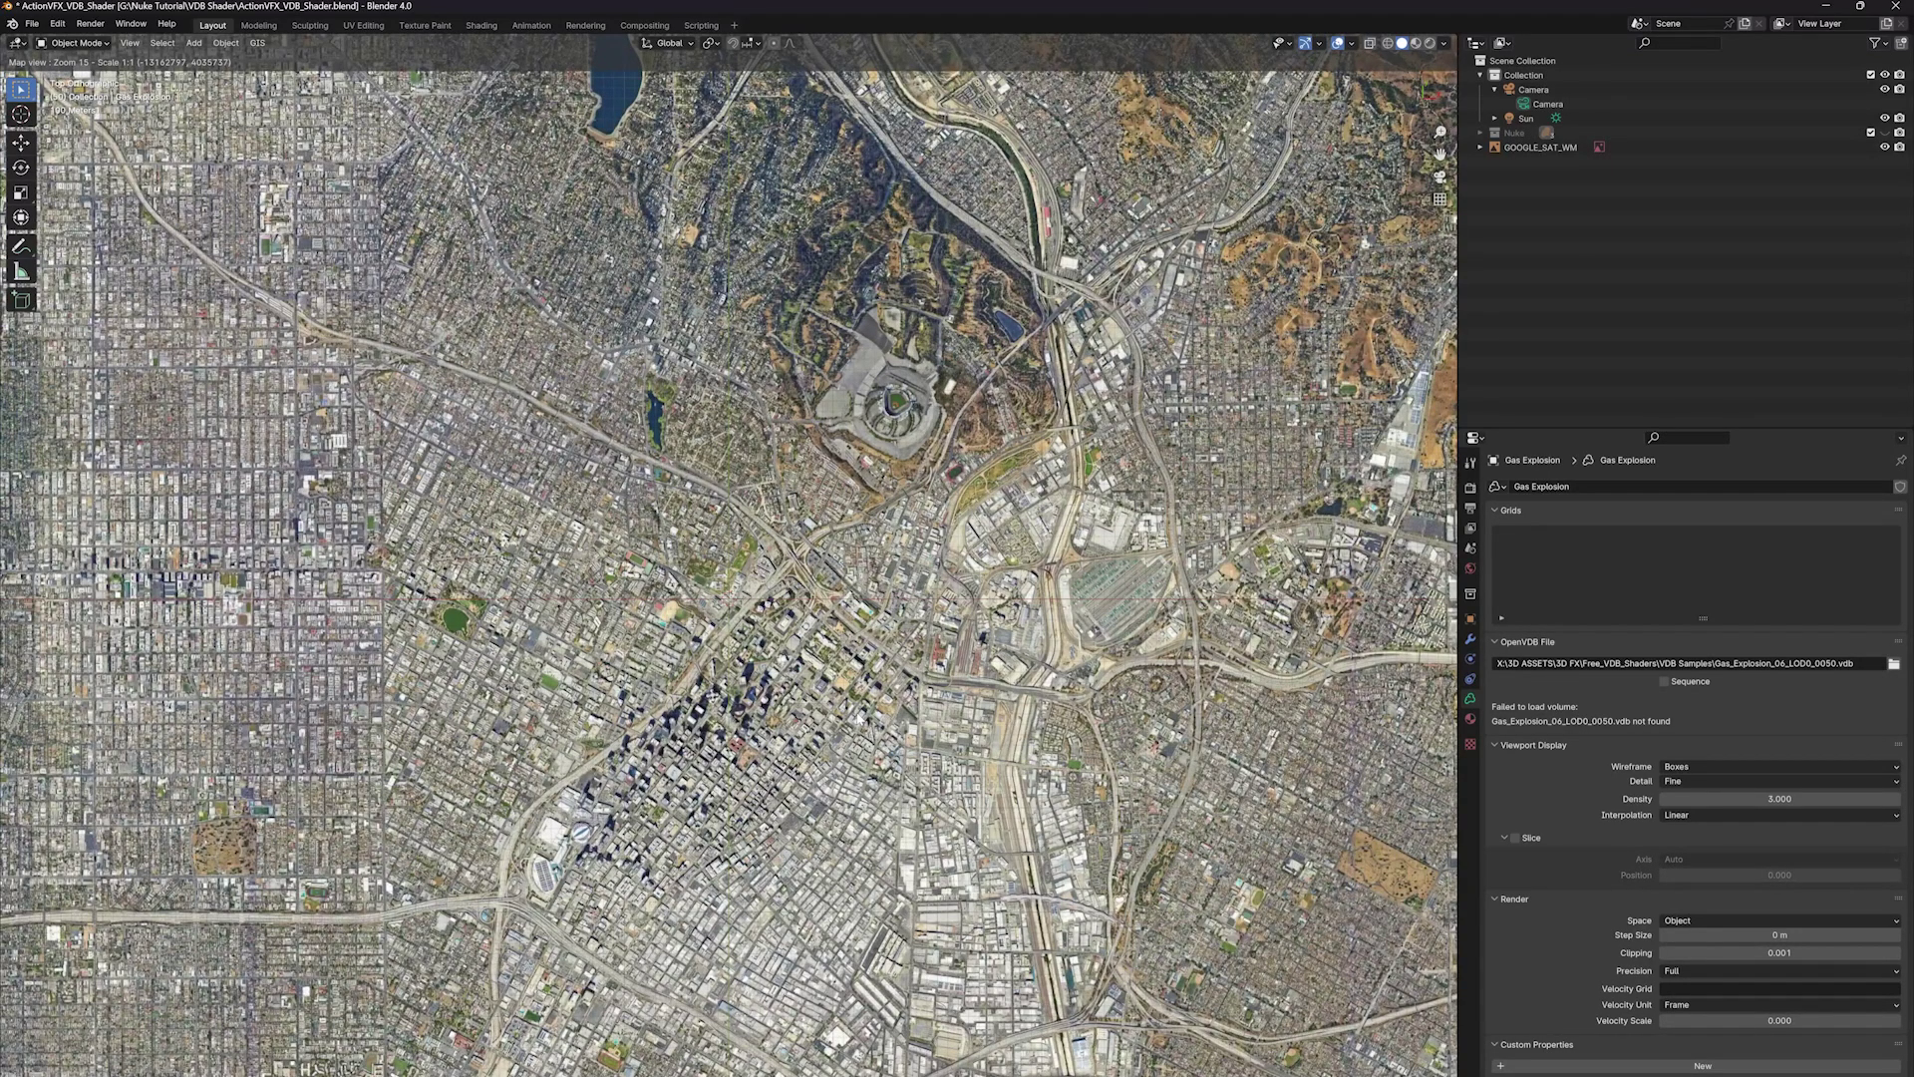
{"action": "scroll", "coordinate": [857, 716], "scroll_direction": "up", "scroll_amount": 1}
{"action": "middle_click_drag", "start_coordinate": [858, 715], "coordinate": [775, 626]}
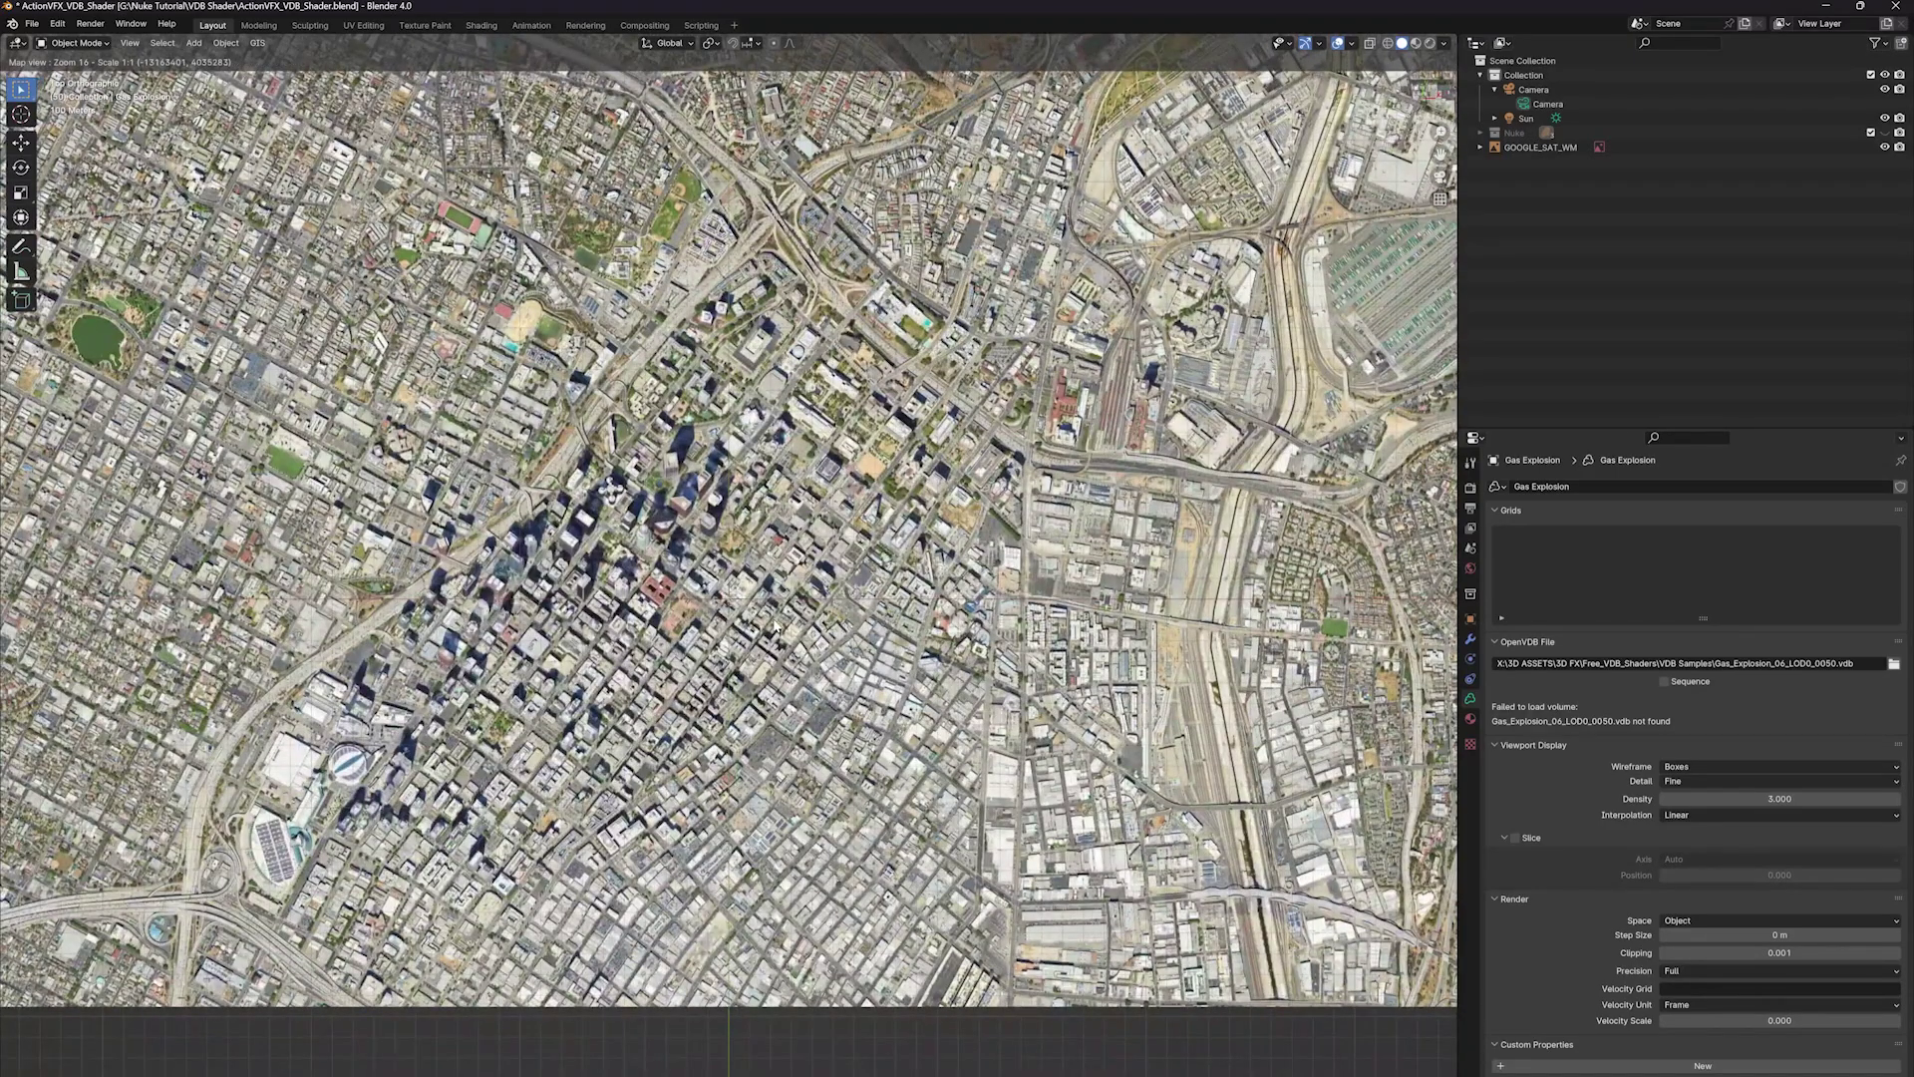
{"action": "key", "text": "e"}
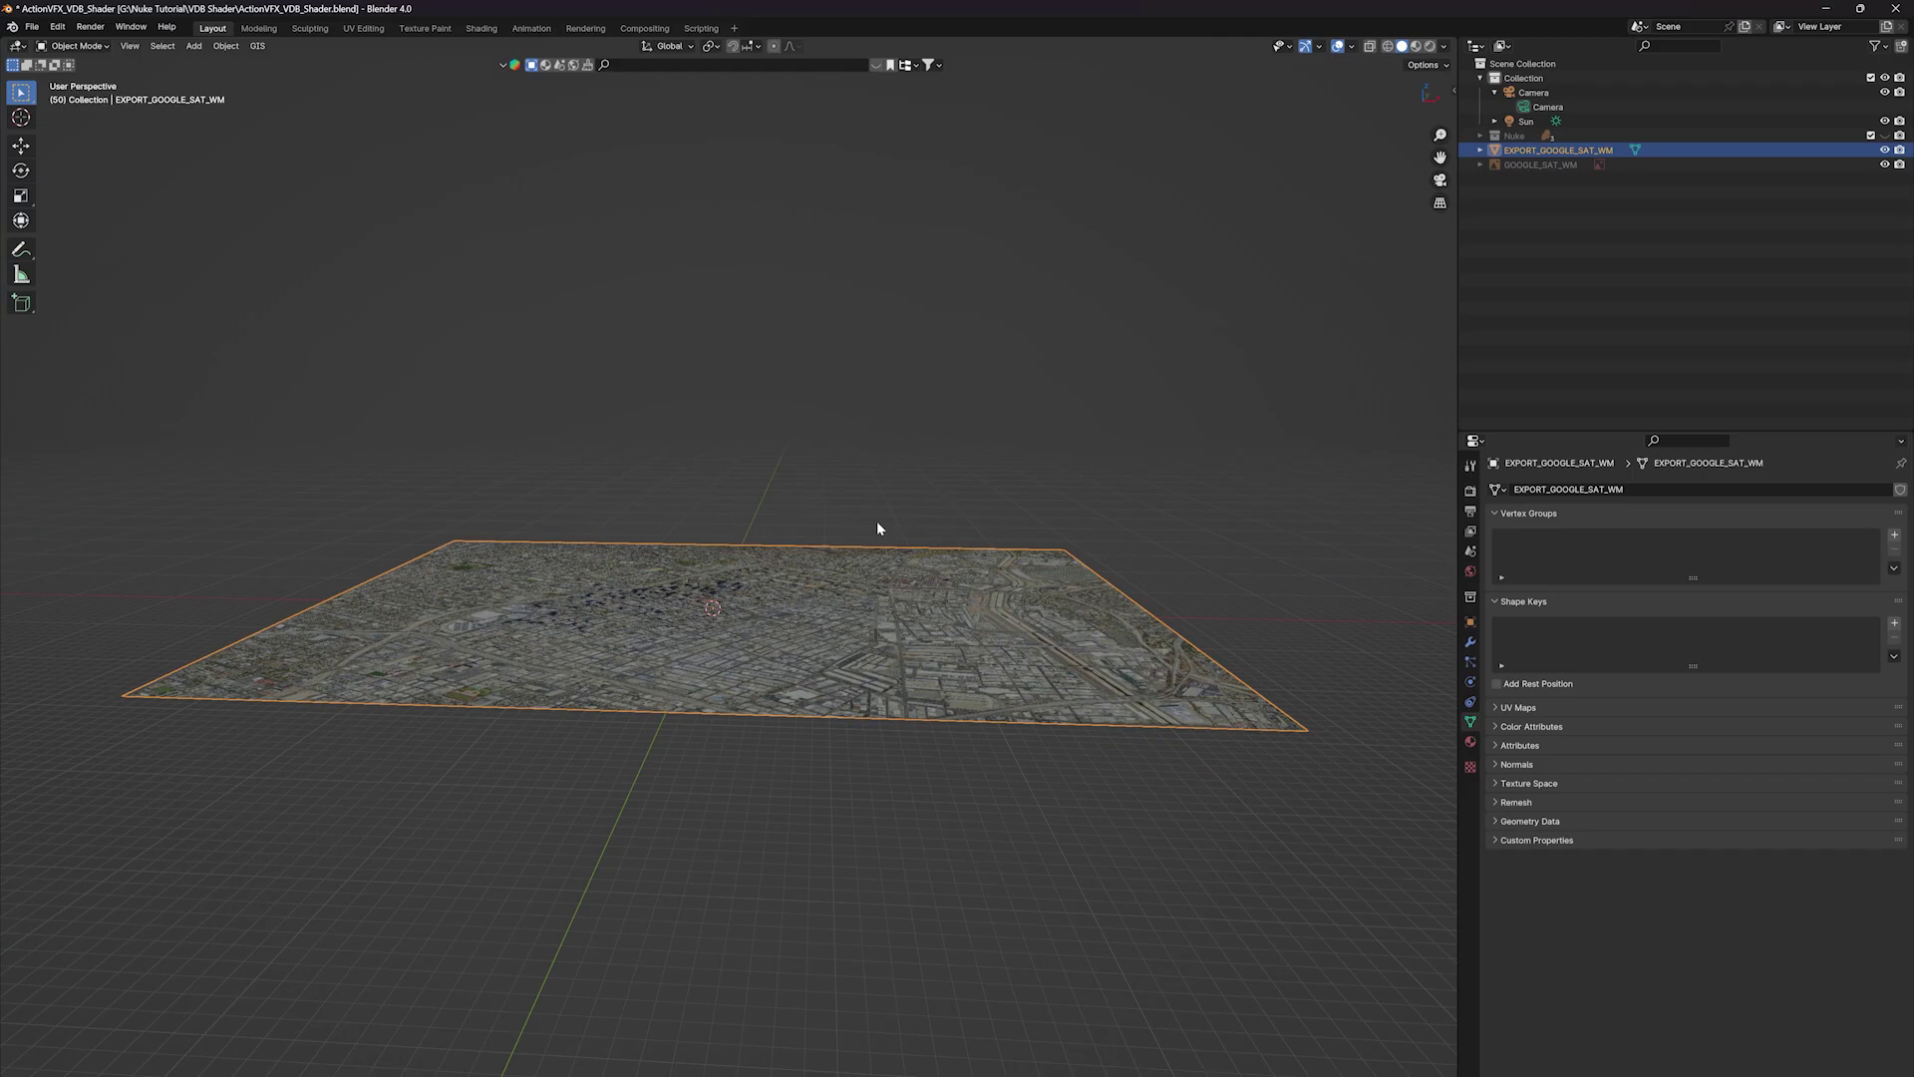
Start the Web geodata elevation request for the exported plane.
{"action": "left_click", "coordinate": [257, 46]}
{"action": "mouse_move", "coordinate": [295, 81]}
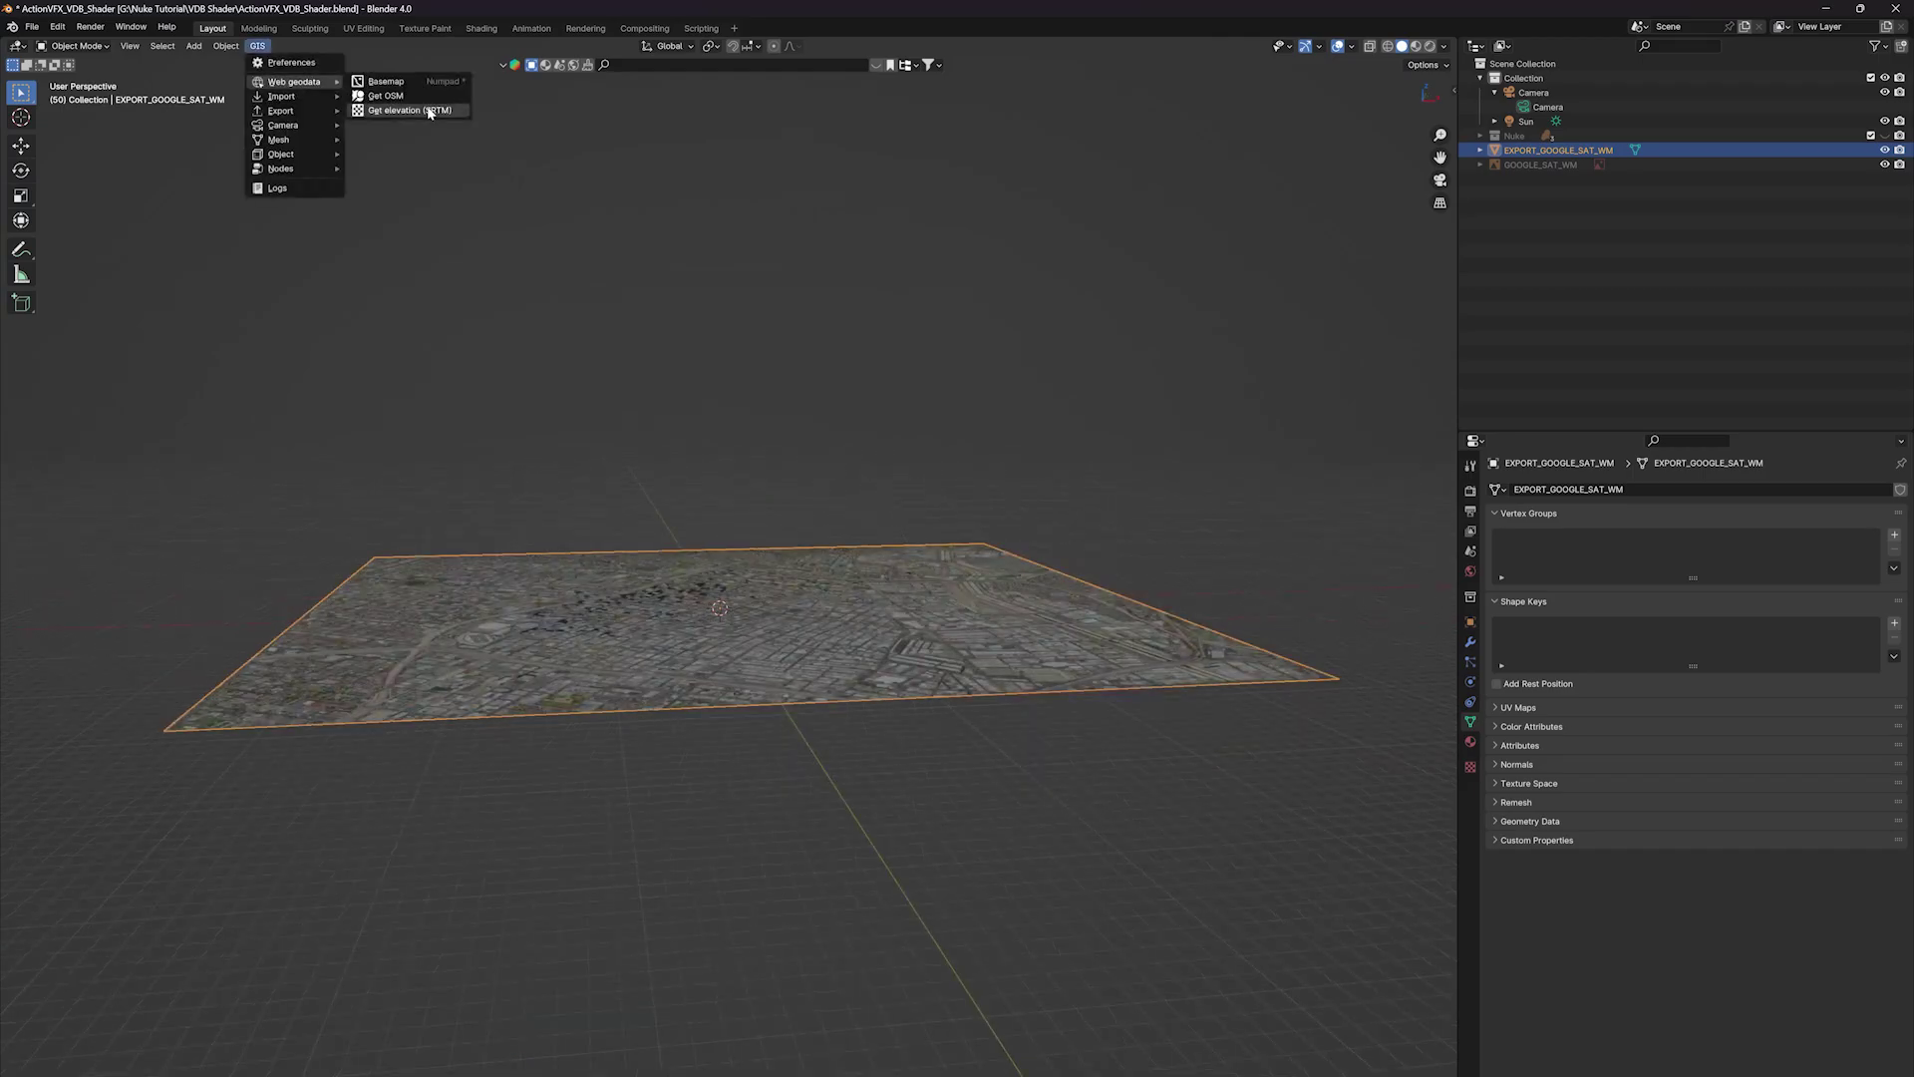
{"action": "left_click", "coordinate": [430, 110]}
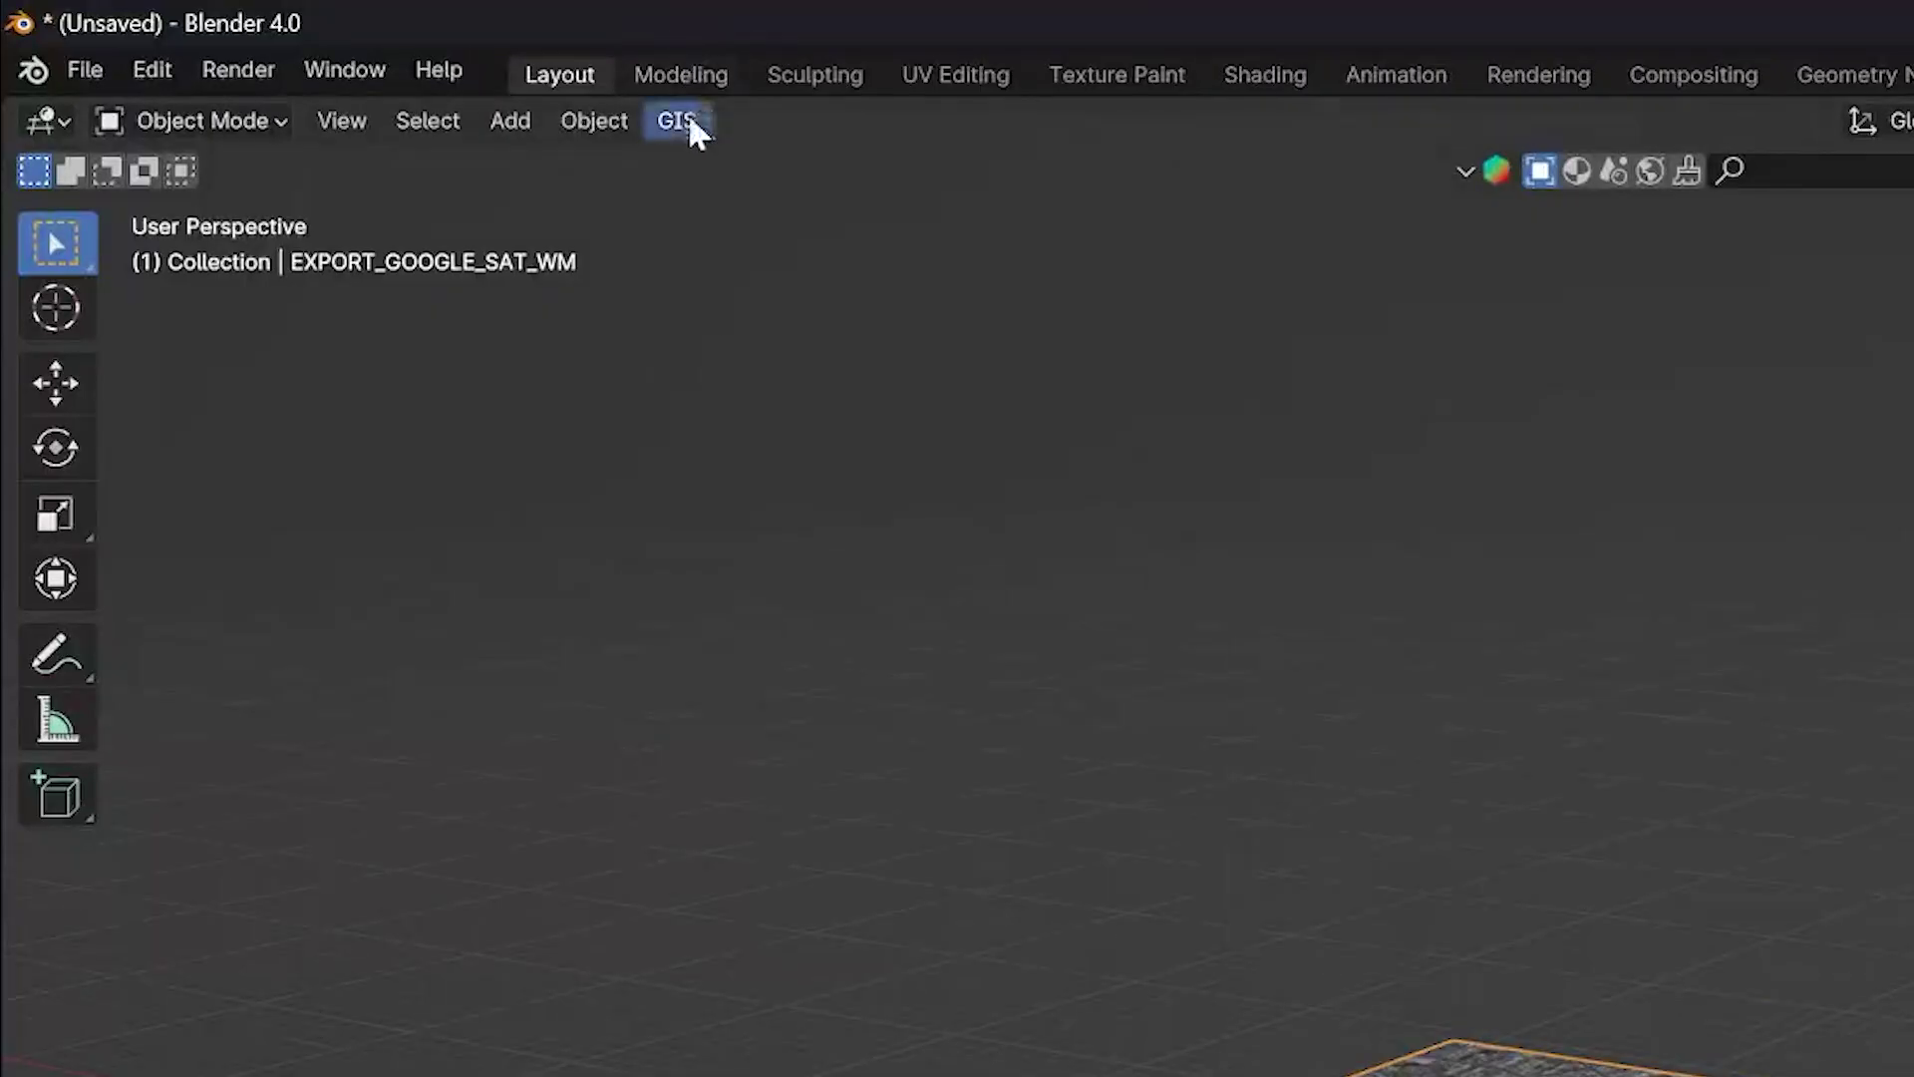
Fetch SRTM elevation for the plane from the Marine-geo.org GMRT server.
{"action": "left_click", "coordinate": [689, 120]}
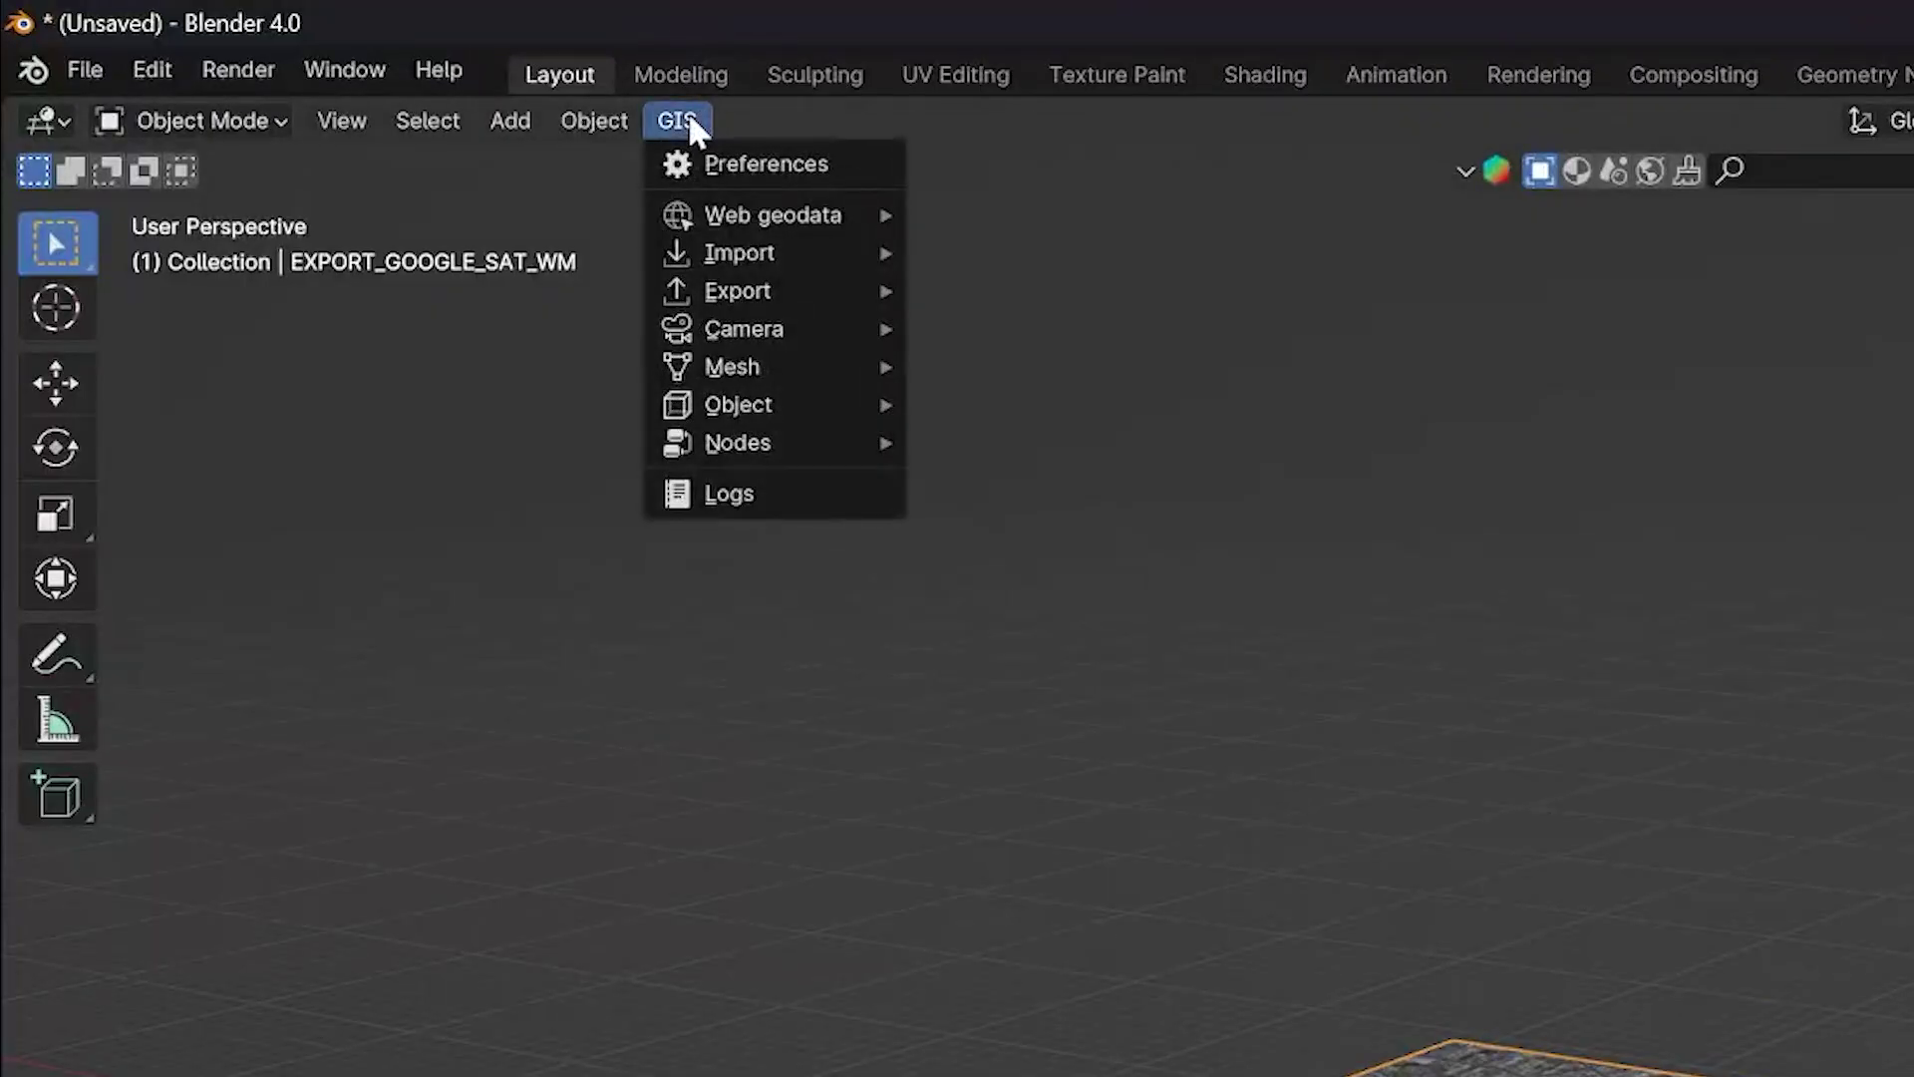
{"action": "mouse_move", "coordinate": [805, 215]}
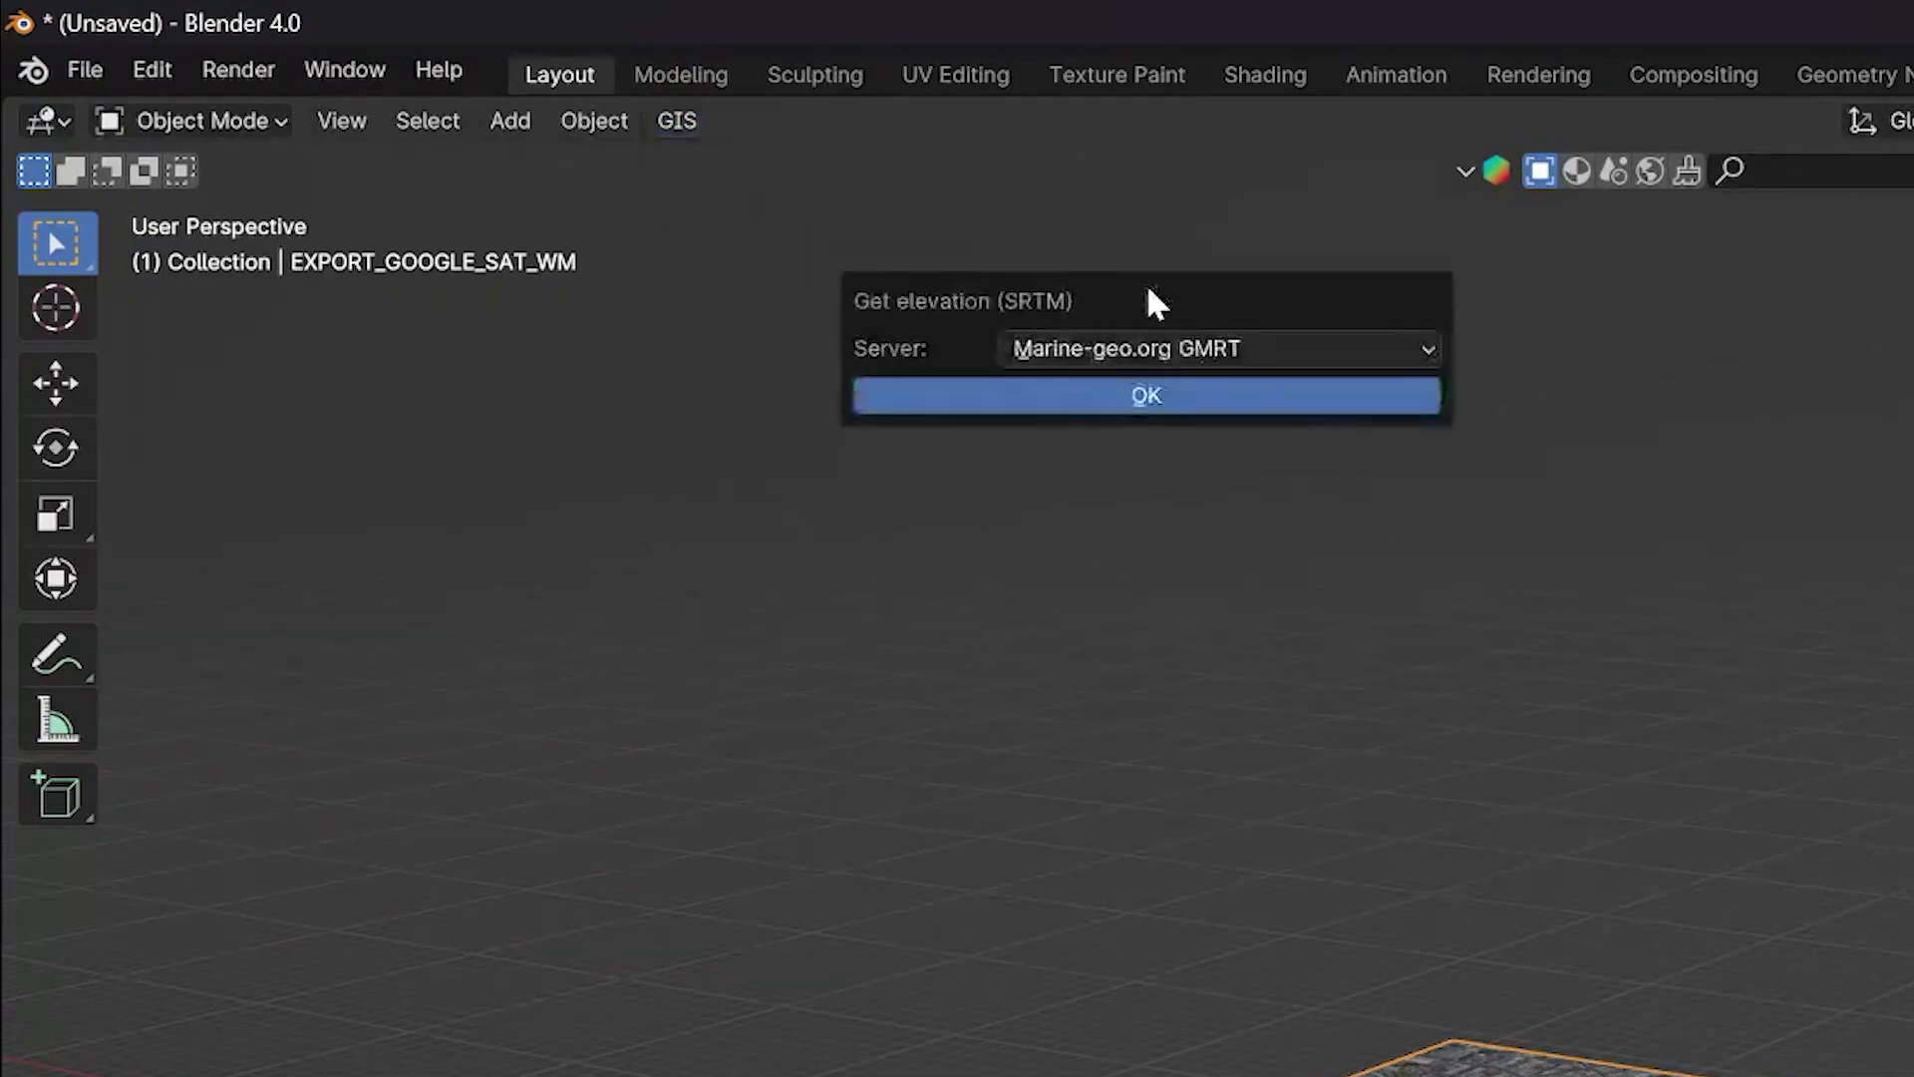
{"action": "left_click", "coordinate": [1148, 399]}
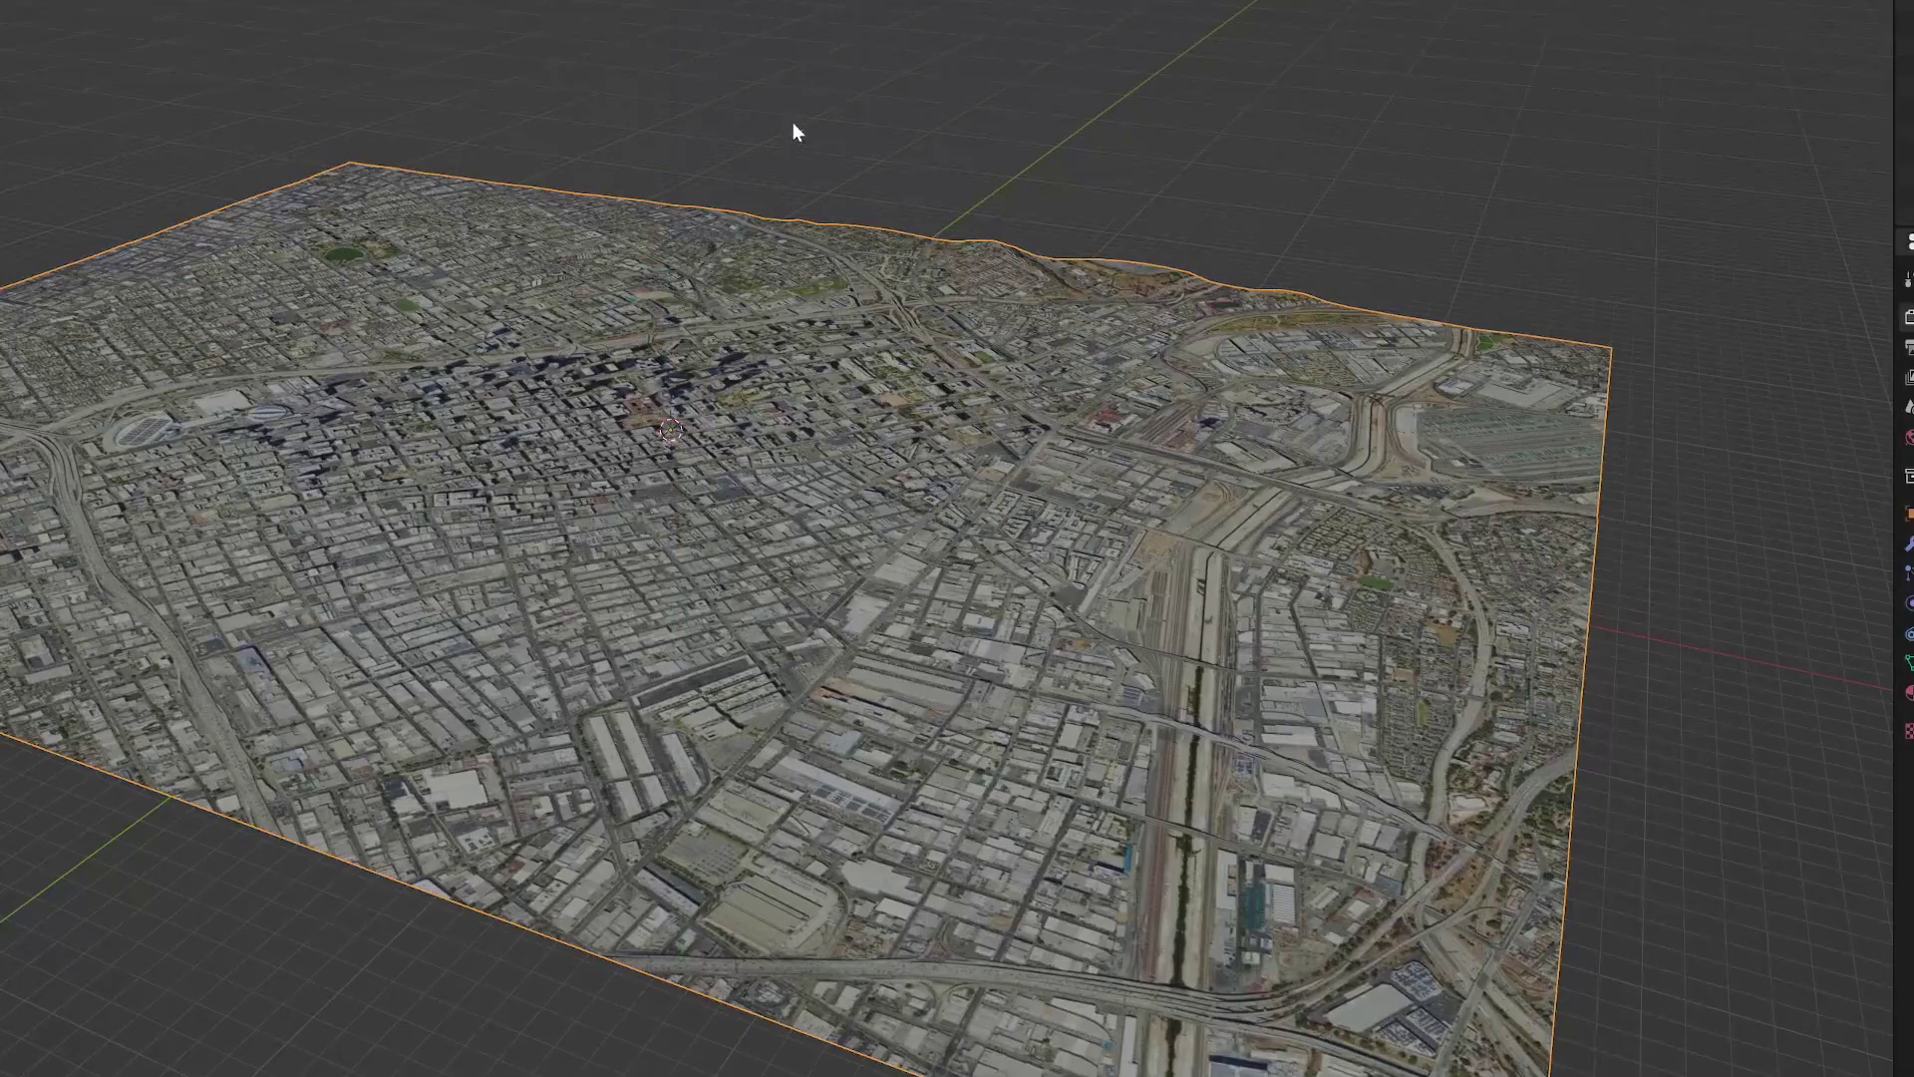
Import OSM building ways onto the EXPORT_GOOGLE_SAT_WM elevation, extruded at default height 20.
{"action": "middle_click_drag", "start_coordinate": [794, 339], "coordinate": [978, 282]}
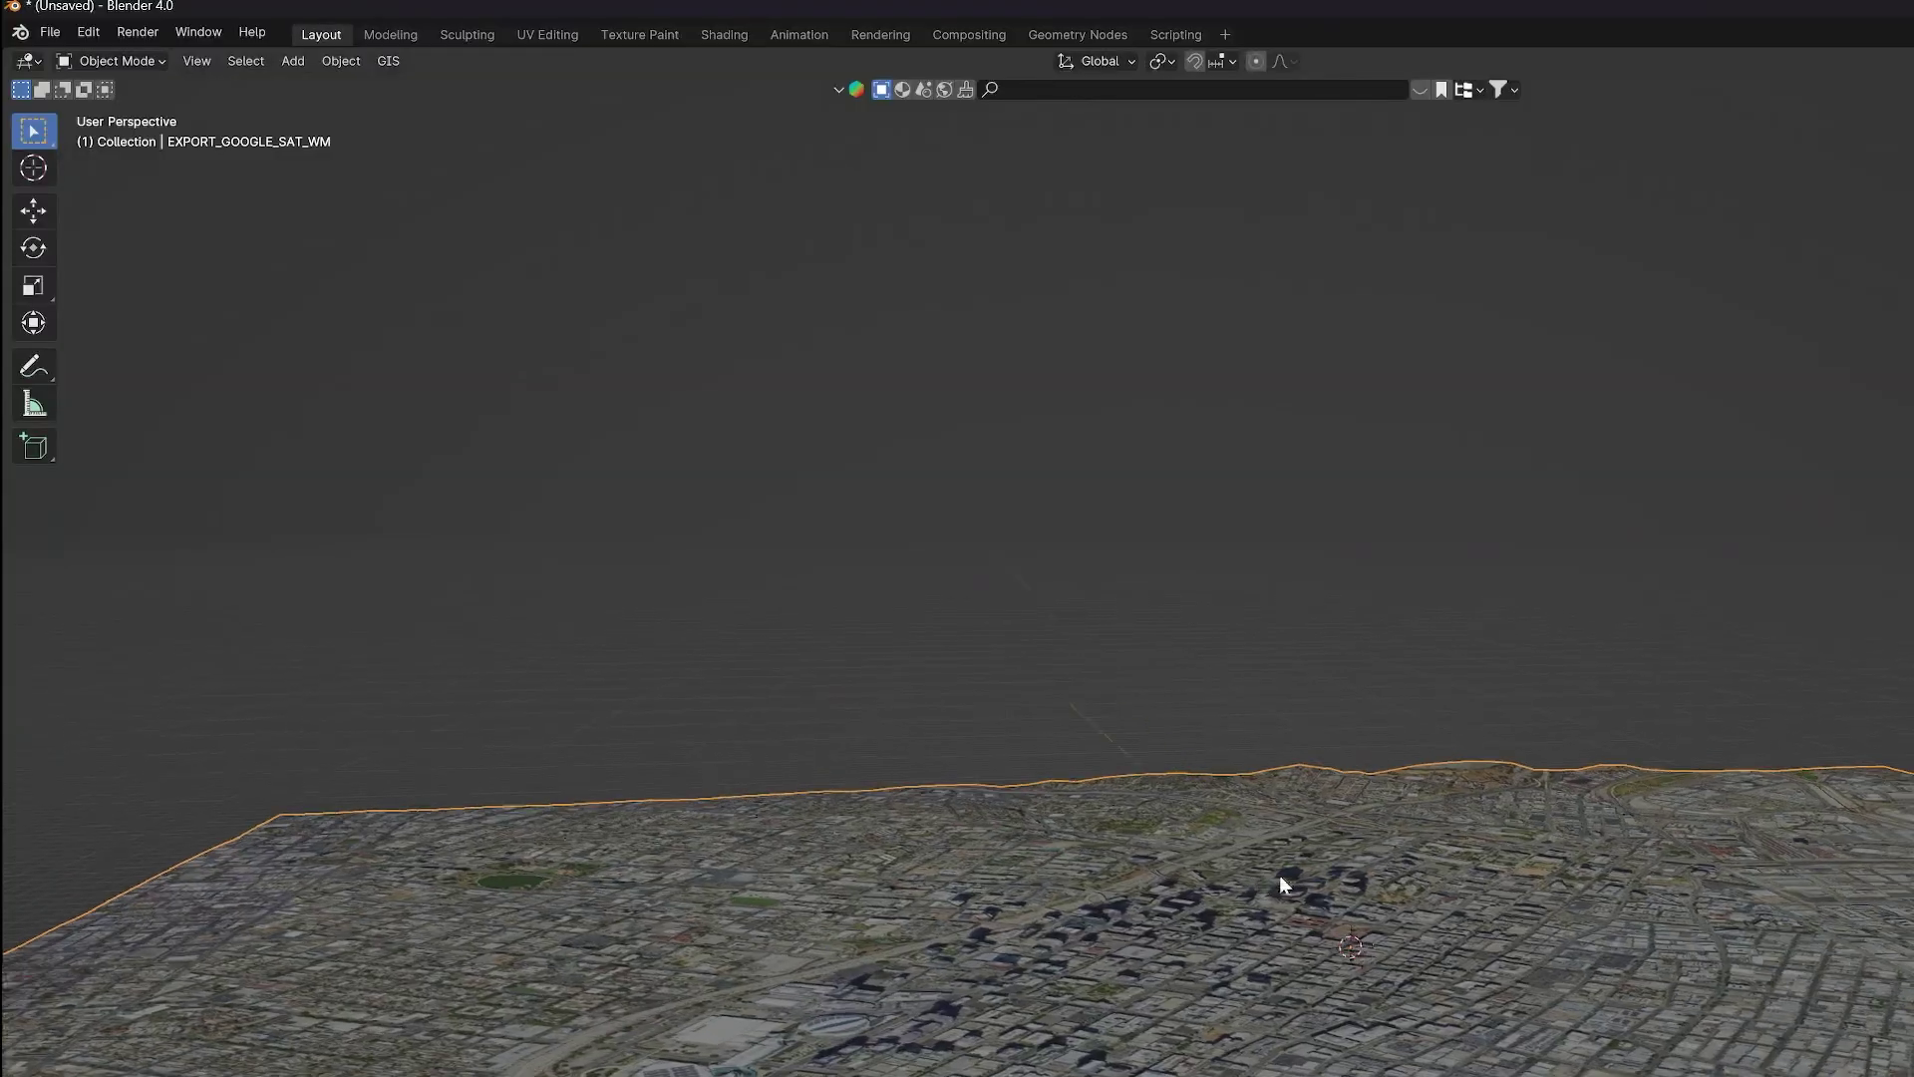
{"action": "middle_click_drag", "start_coordinate": [1282, 884], "coordinate": [1325, 884]}
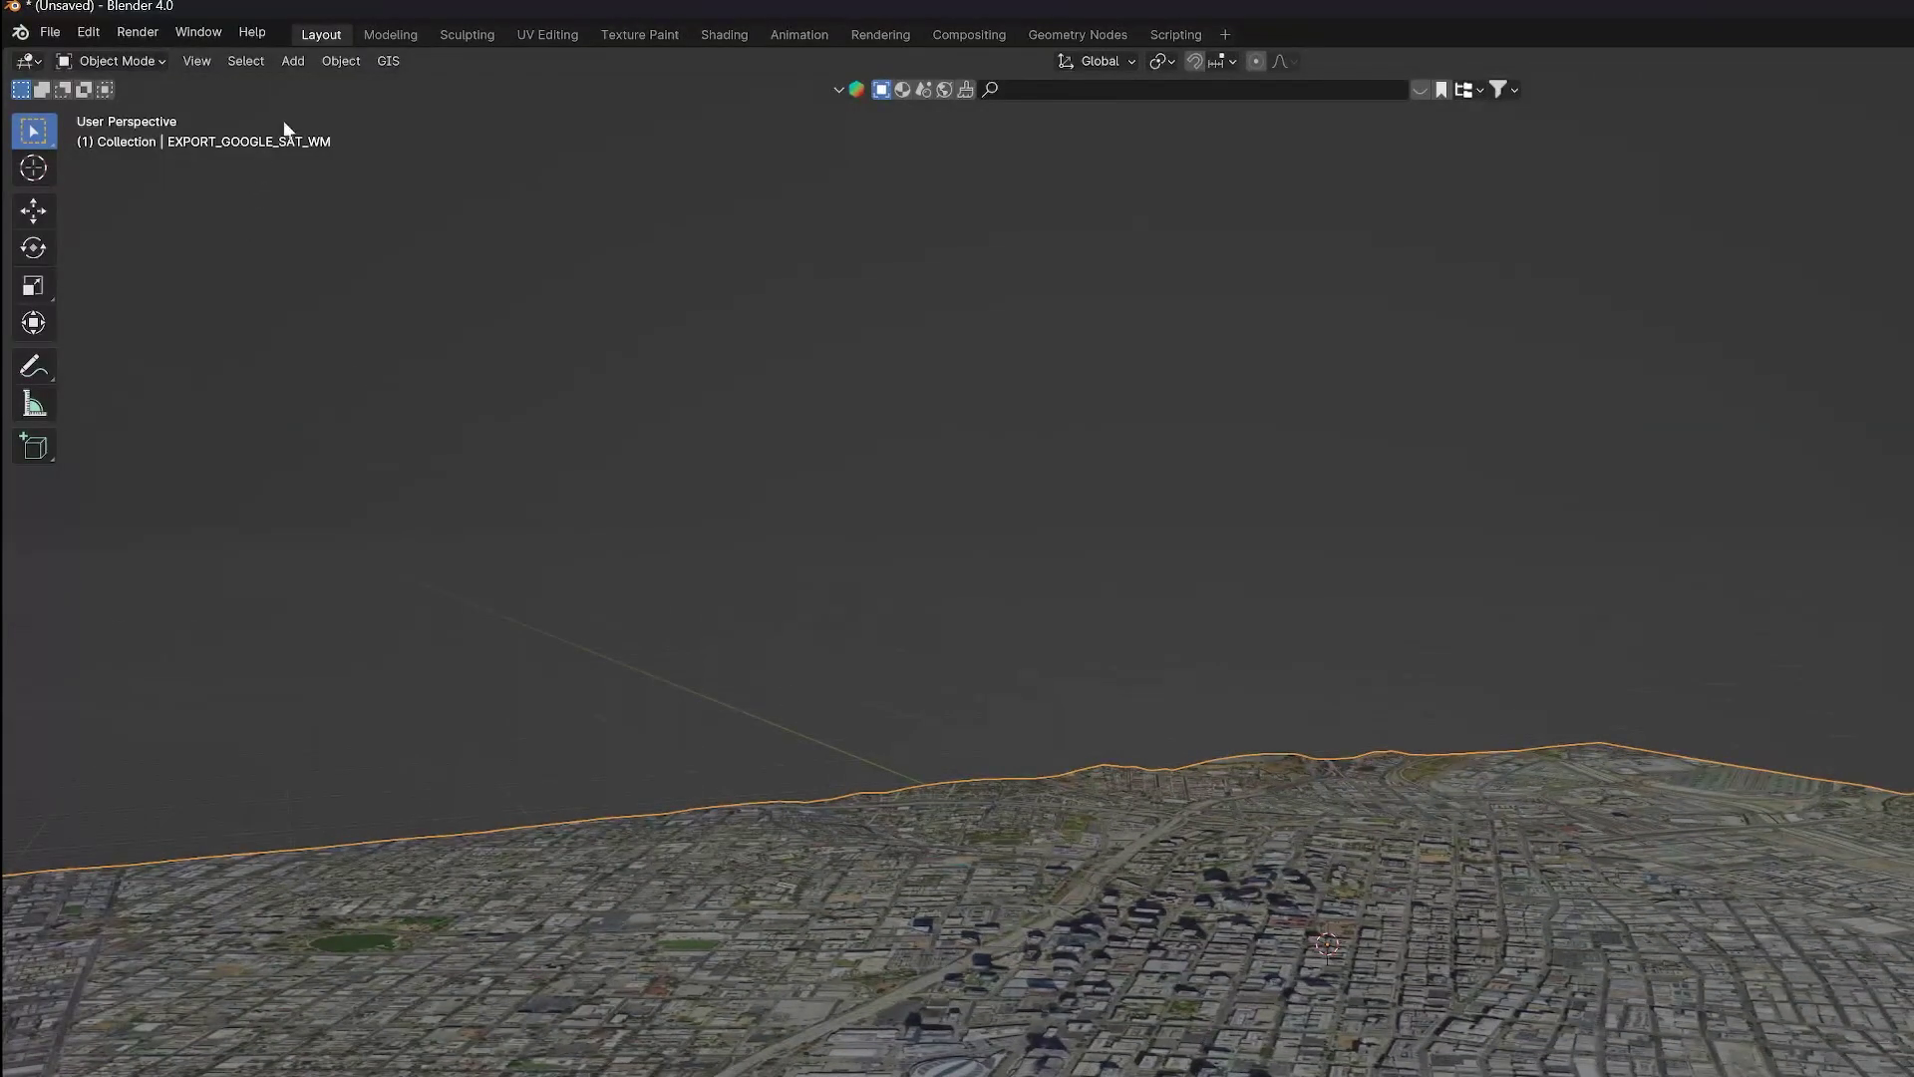
{"action": "left_click", "coordinate": [383, 66]}
{"action": "mouse_move", "coordinate": [452, 115]}
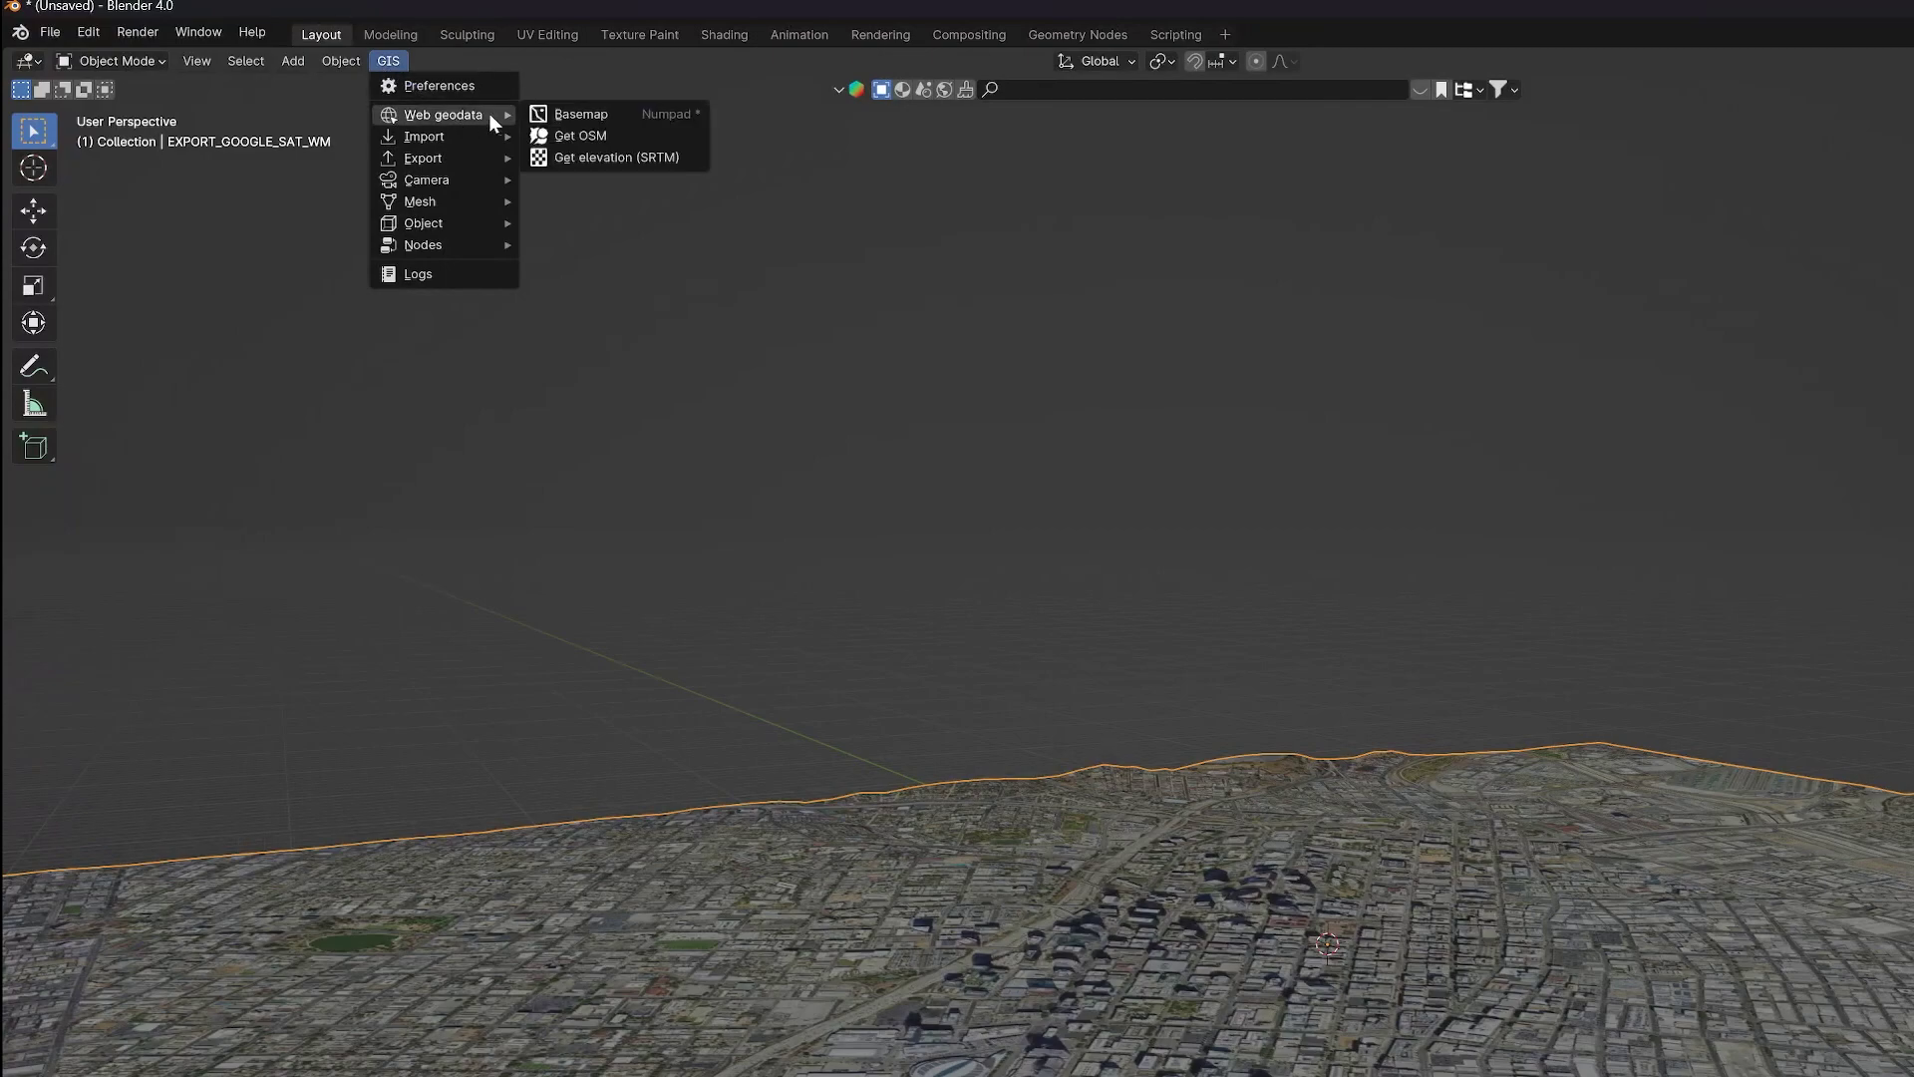
{"action": "left_click", "coordinate": [642, 137]}
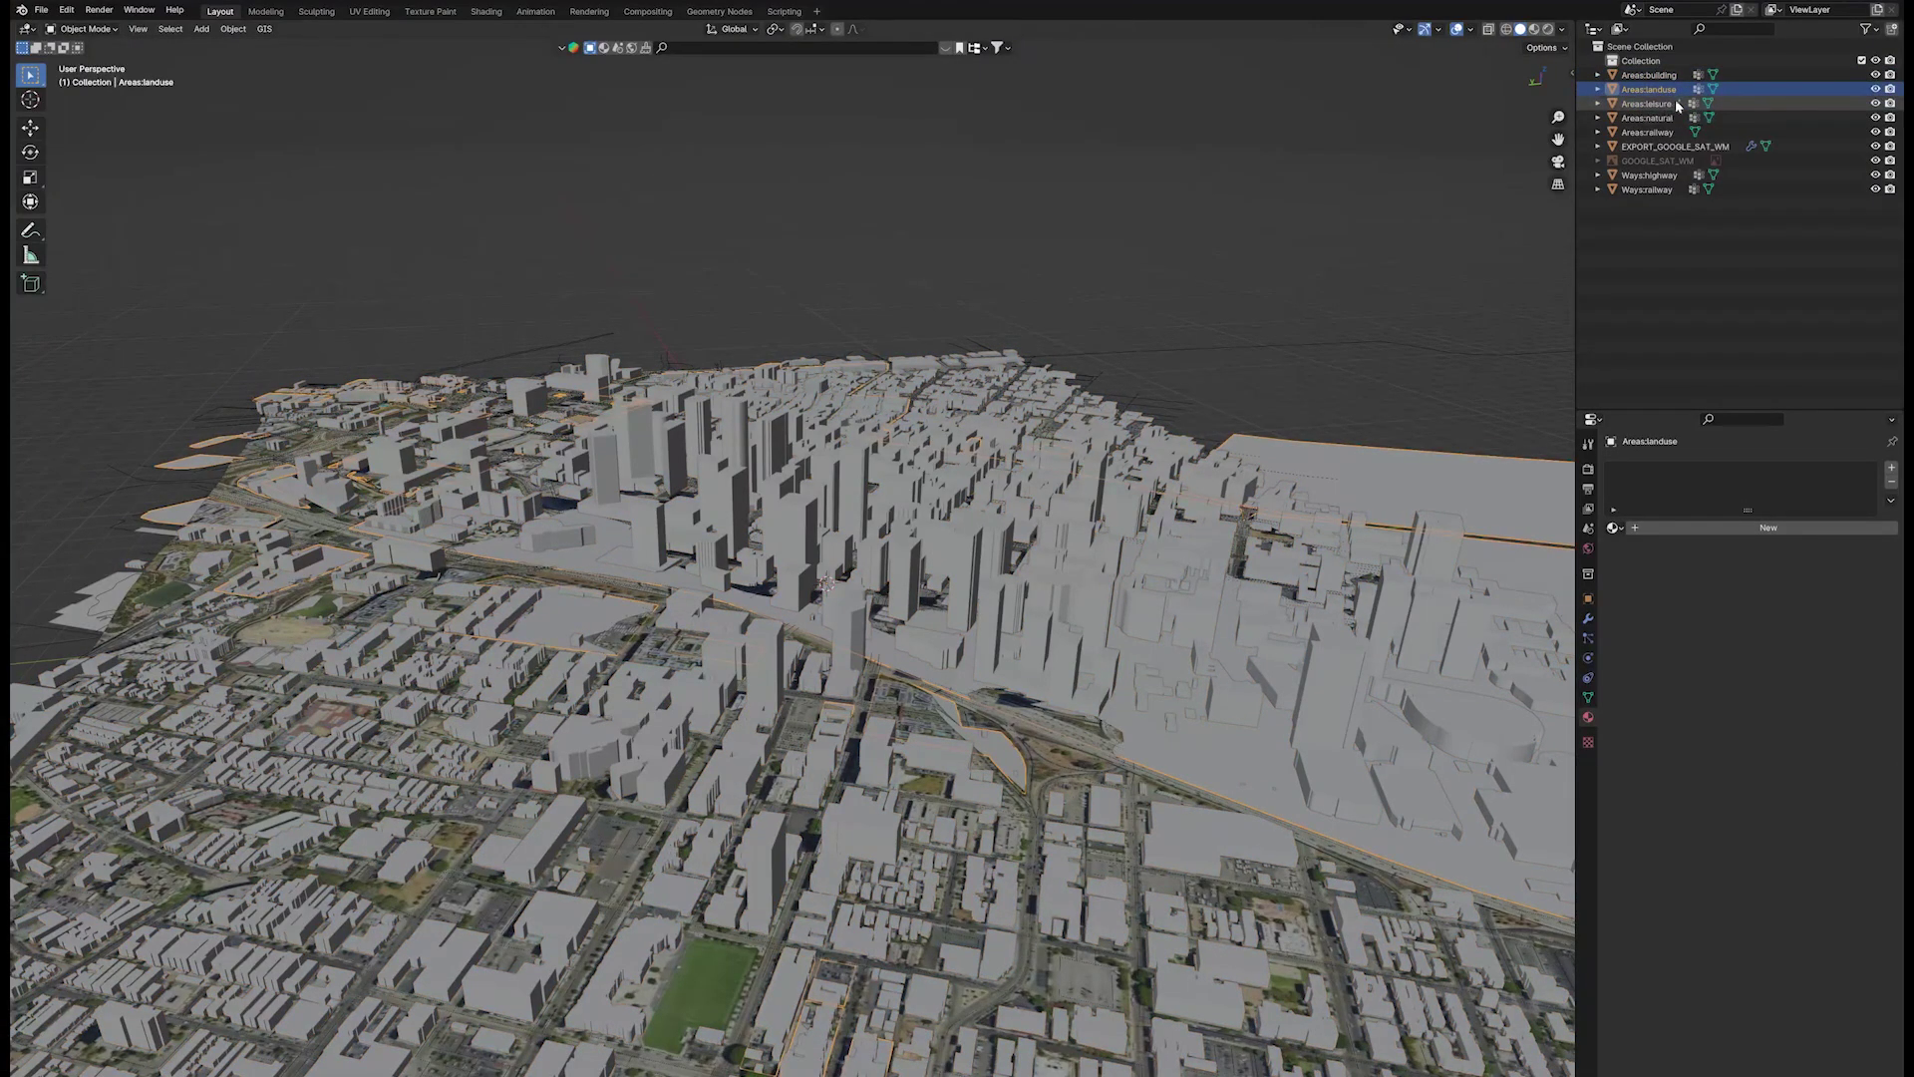
{"action": "left_click", "coordinate": [1876, 89]}
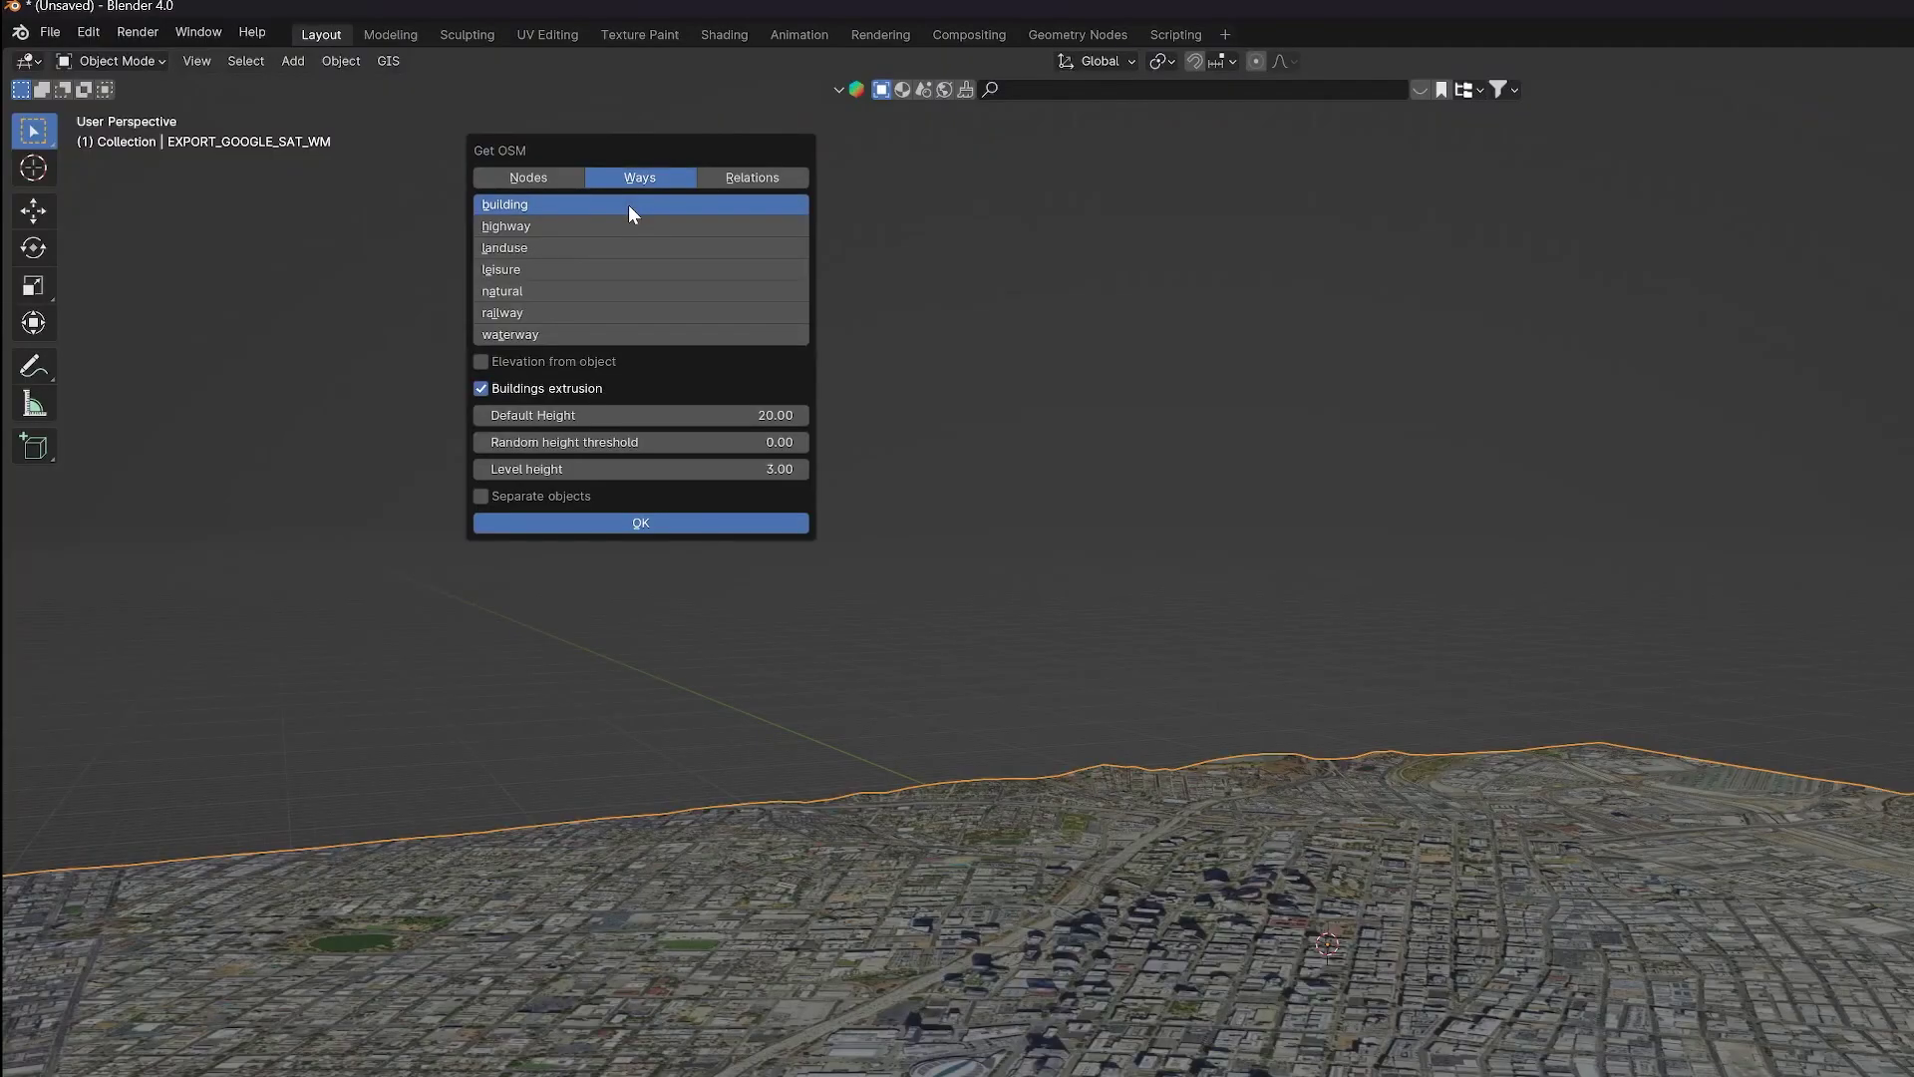
{"action": "left_click", "coordinate": [554, 361]}
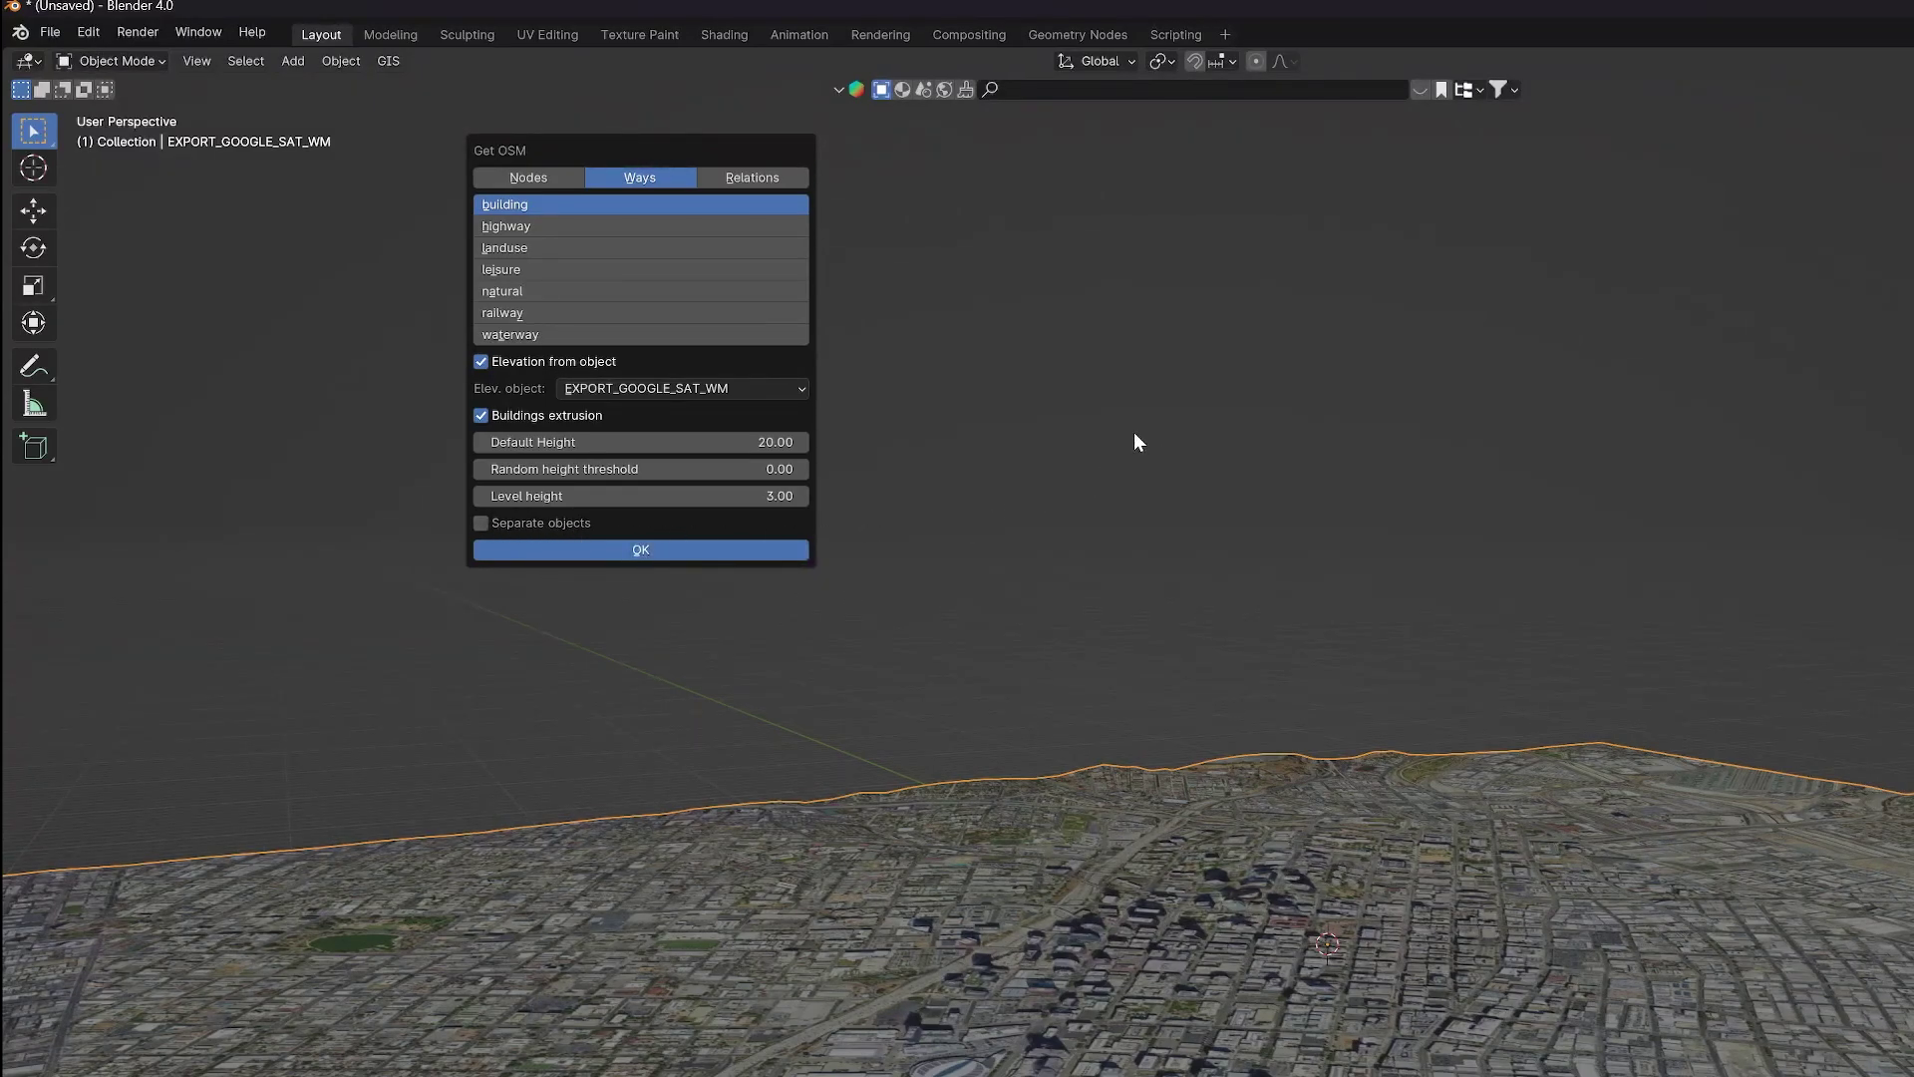
{"action": "key", "text": "Return"}
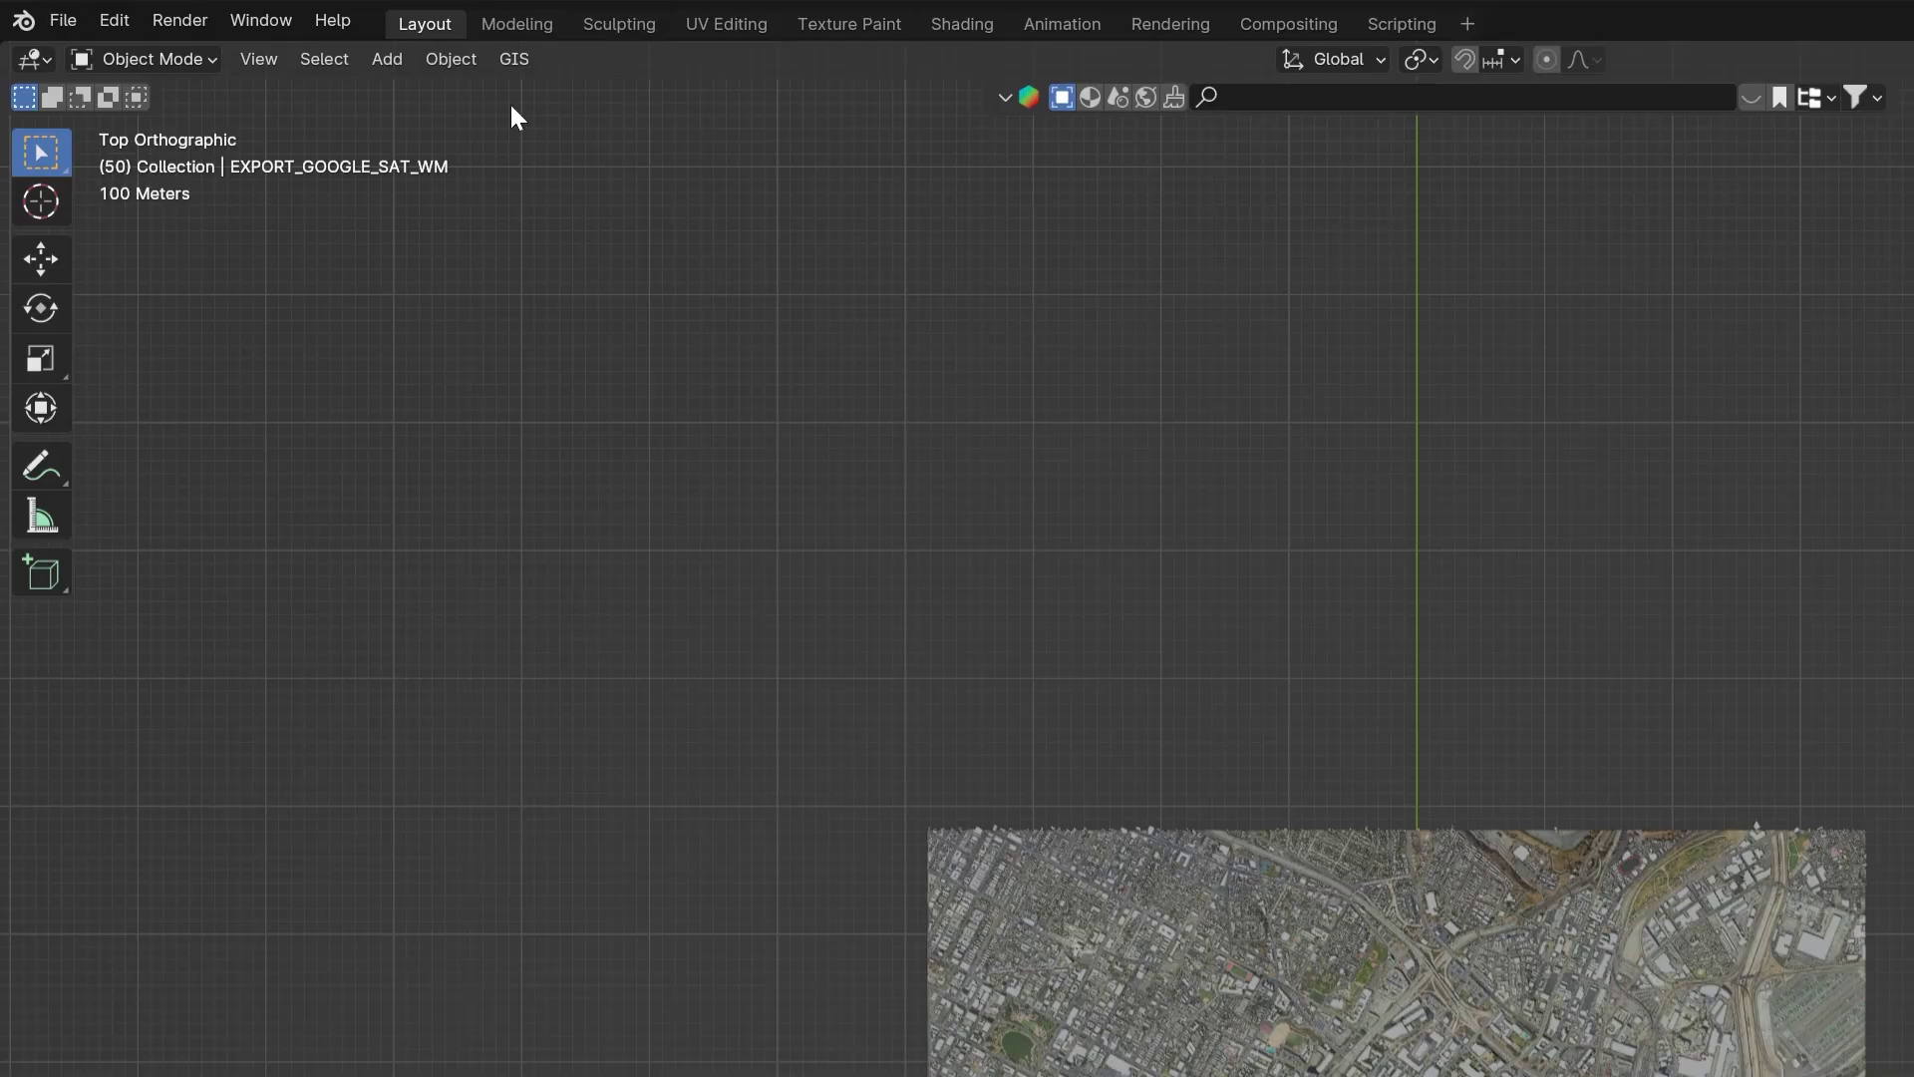
Add a Google Satellite basemap, zoom out to level 13, and export it as a plane.
{"action": "left_click", "coordinate": [256, 31]}
{"action": "mouse_move", "coordinate": [568, 134]}
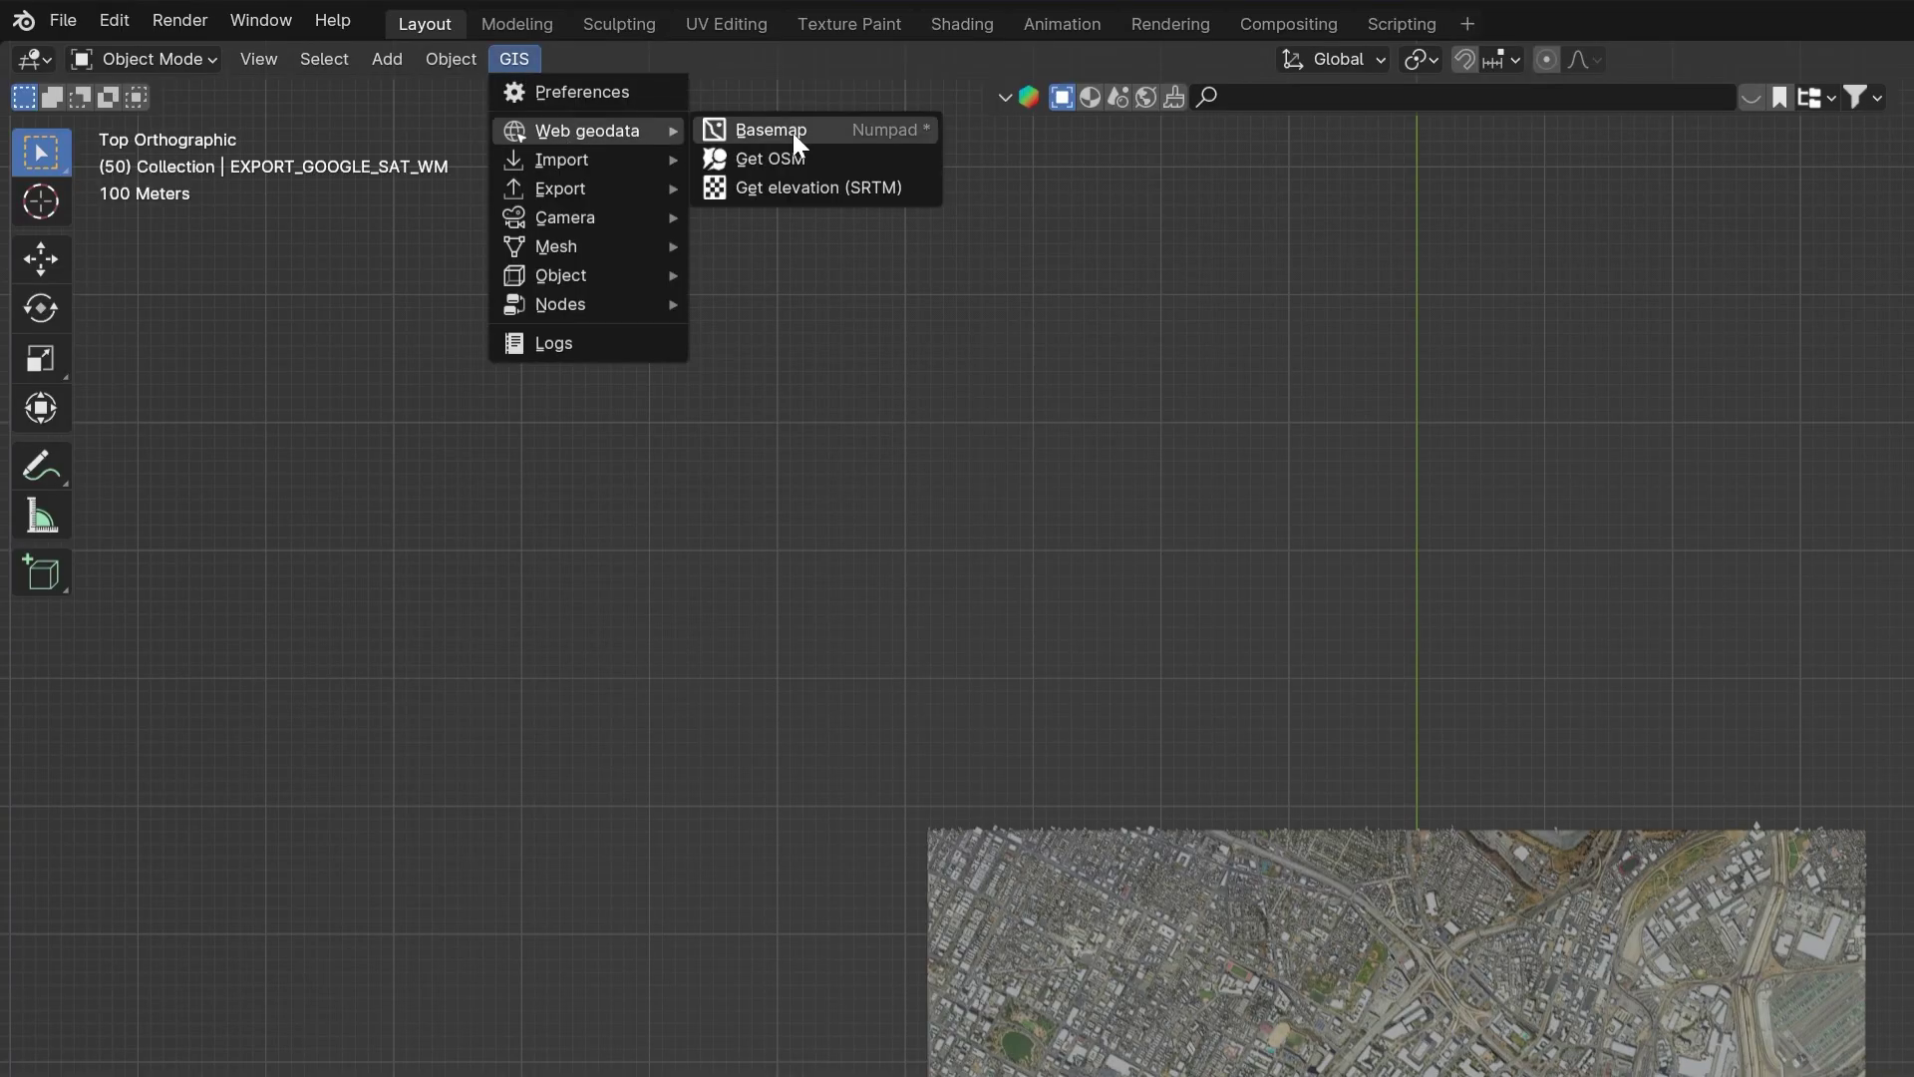
{"action": "left_click", "coordinate": [828, 133]}
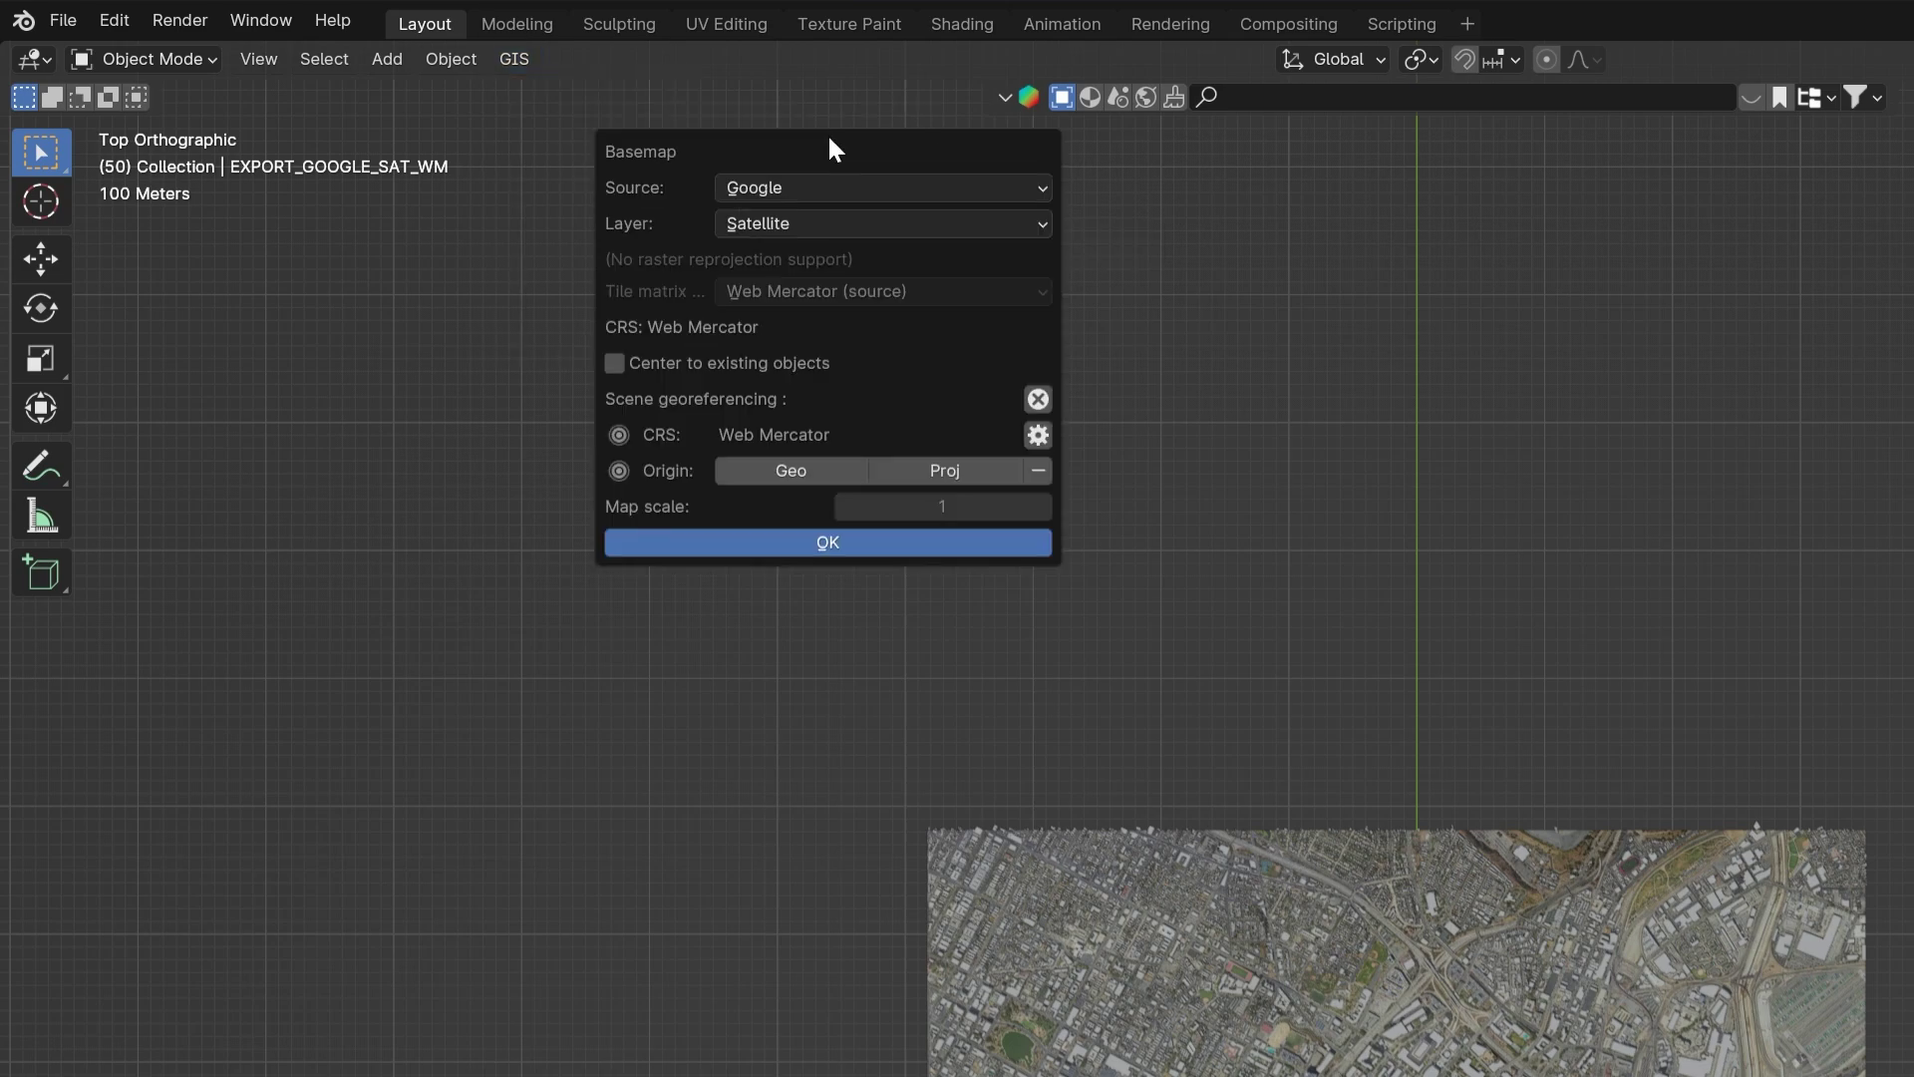
{"action": "left_click", "coordinate": [779, 541]}
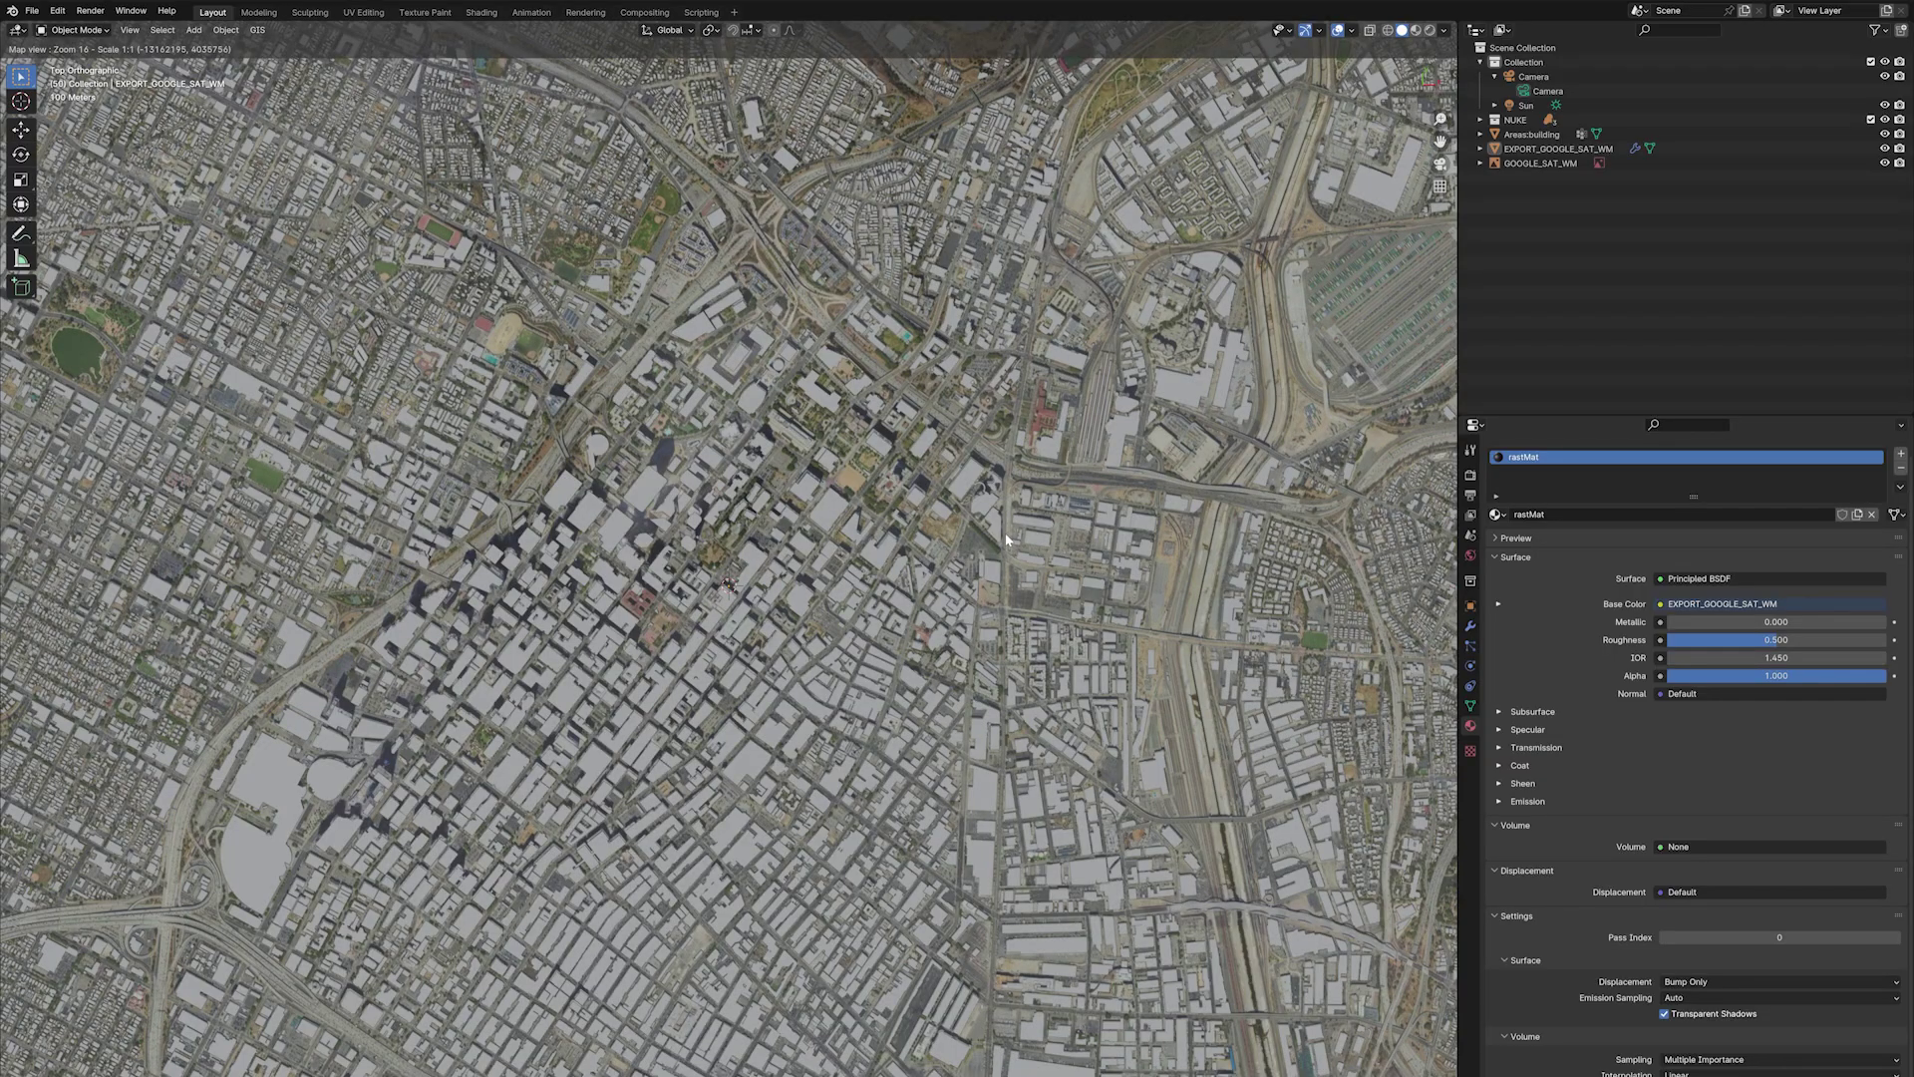
{"action": "scroll", "coordinate": [1005, 539], "scroll_direction": "down", "scroll_amount": 2}
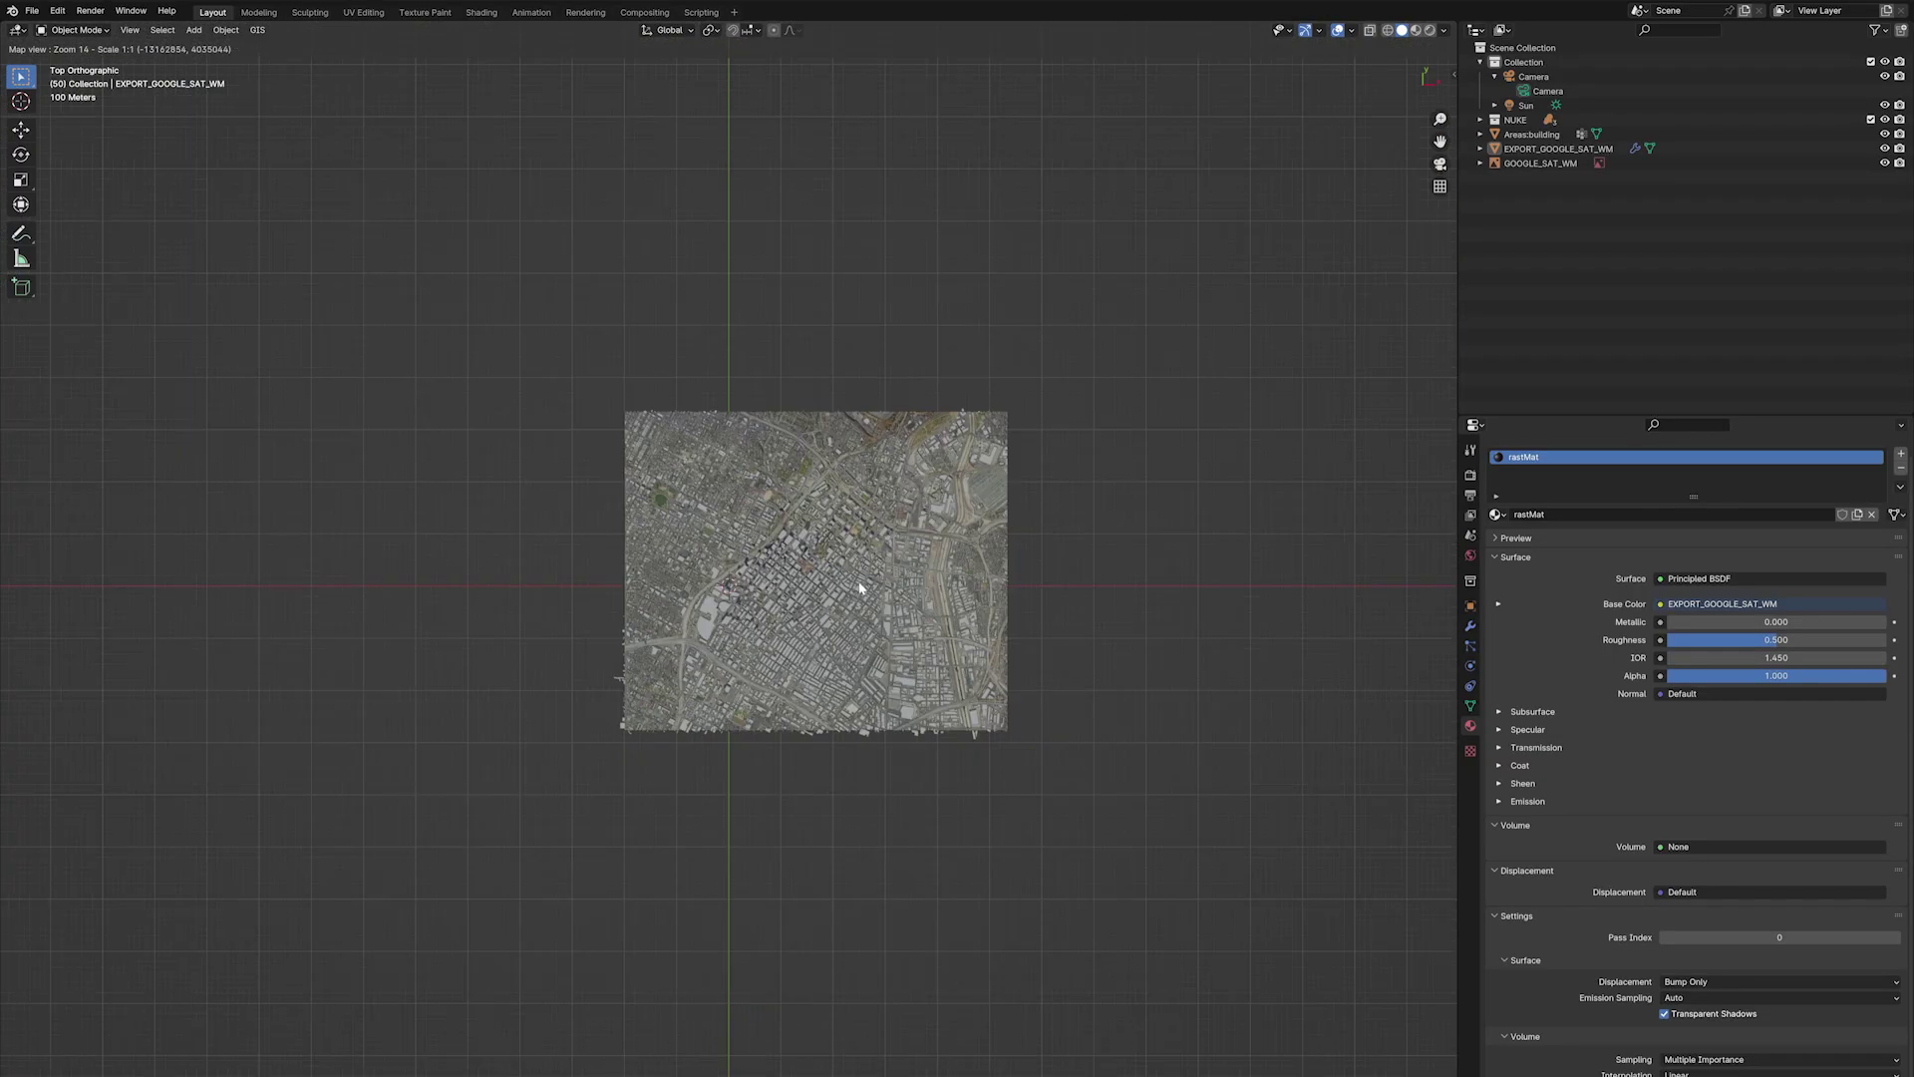
{"action": "scroll", "coordinate": [860, 588], "scroll_direction": "down", "scroll_amount": 1}
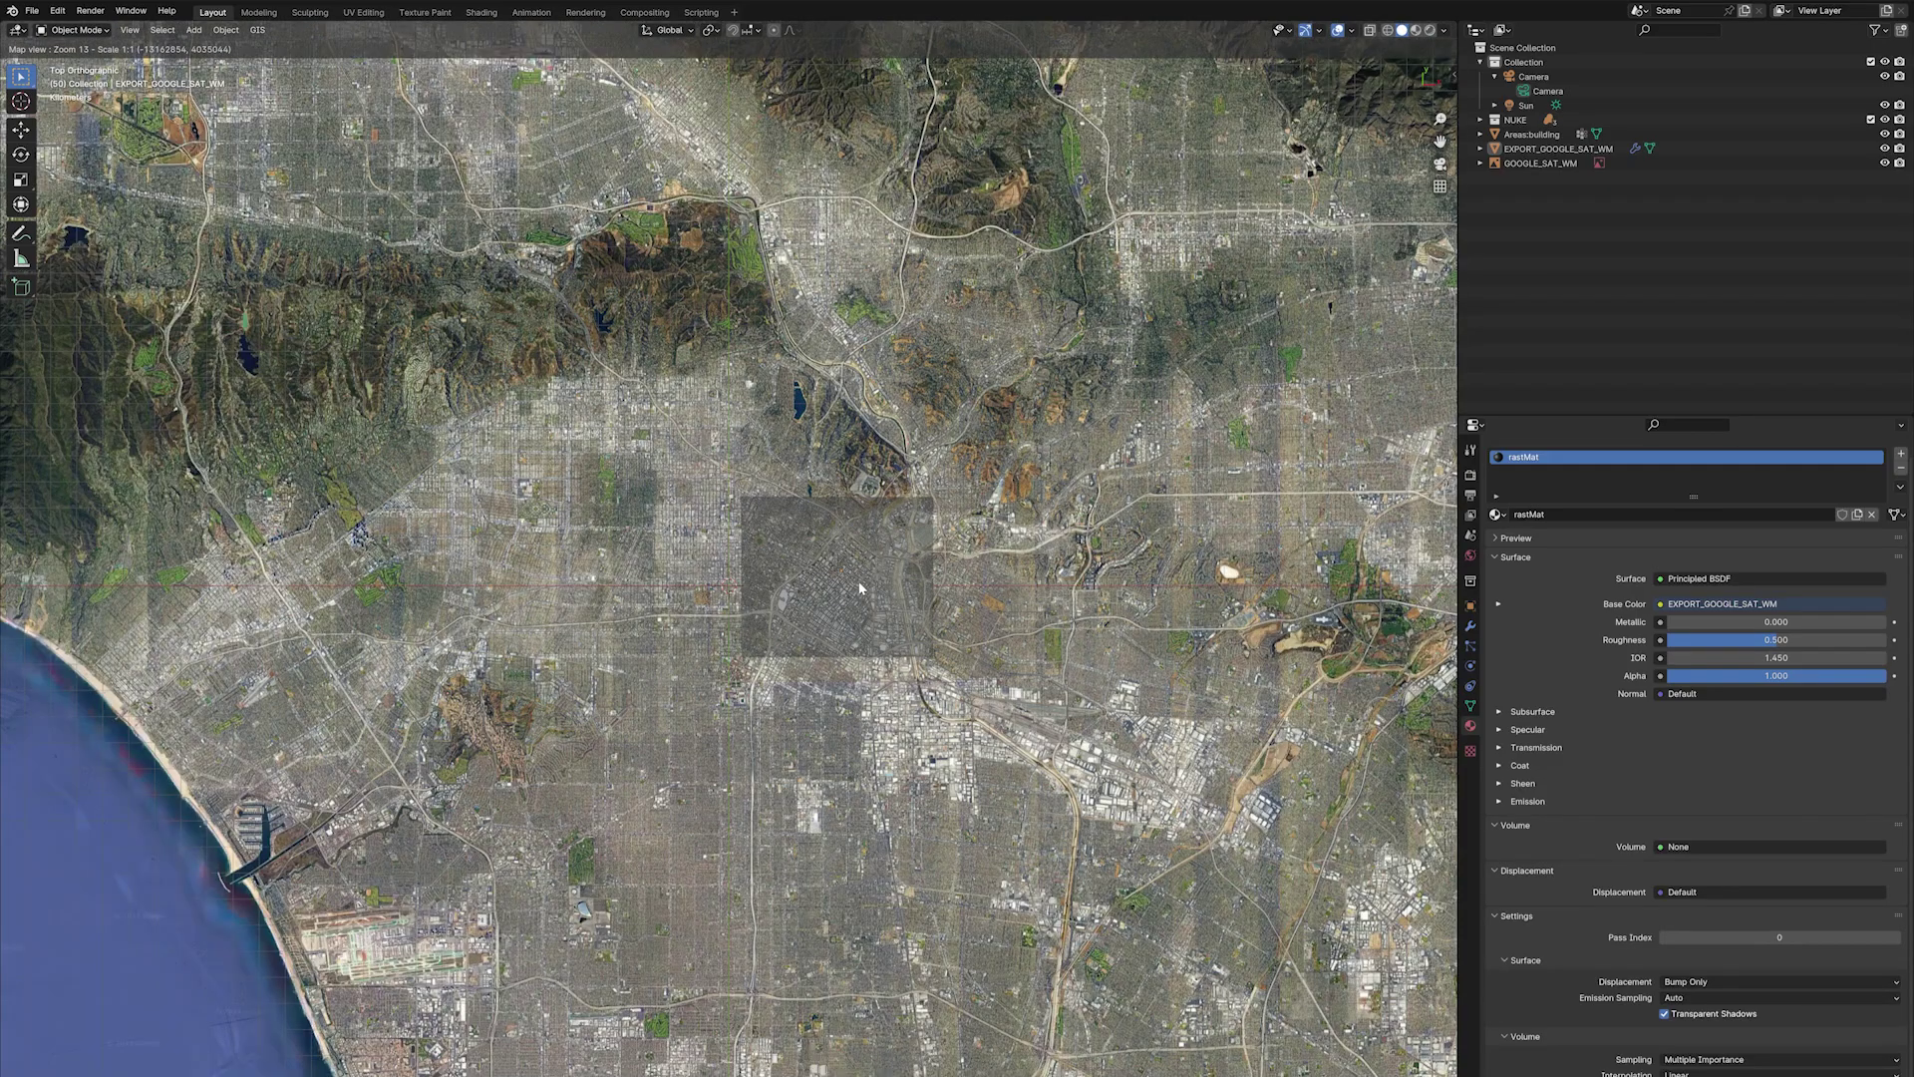
{"action": "key", "text": "e"}
Request SRTM elevation for the wider terrain plane.
{"action": "left_click", "coordinate": [257, 30]}
{"action": "mouse_move", "coordinate": [277, 63]}
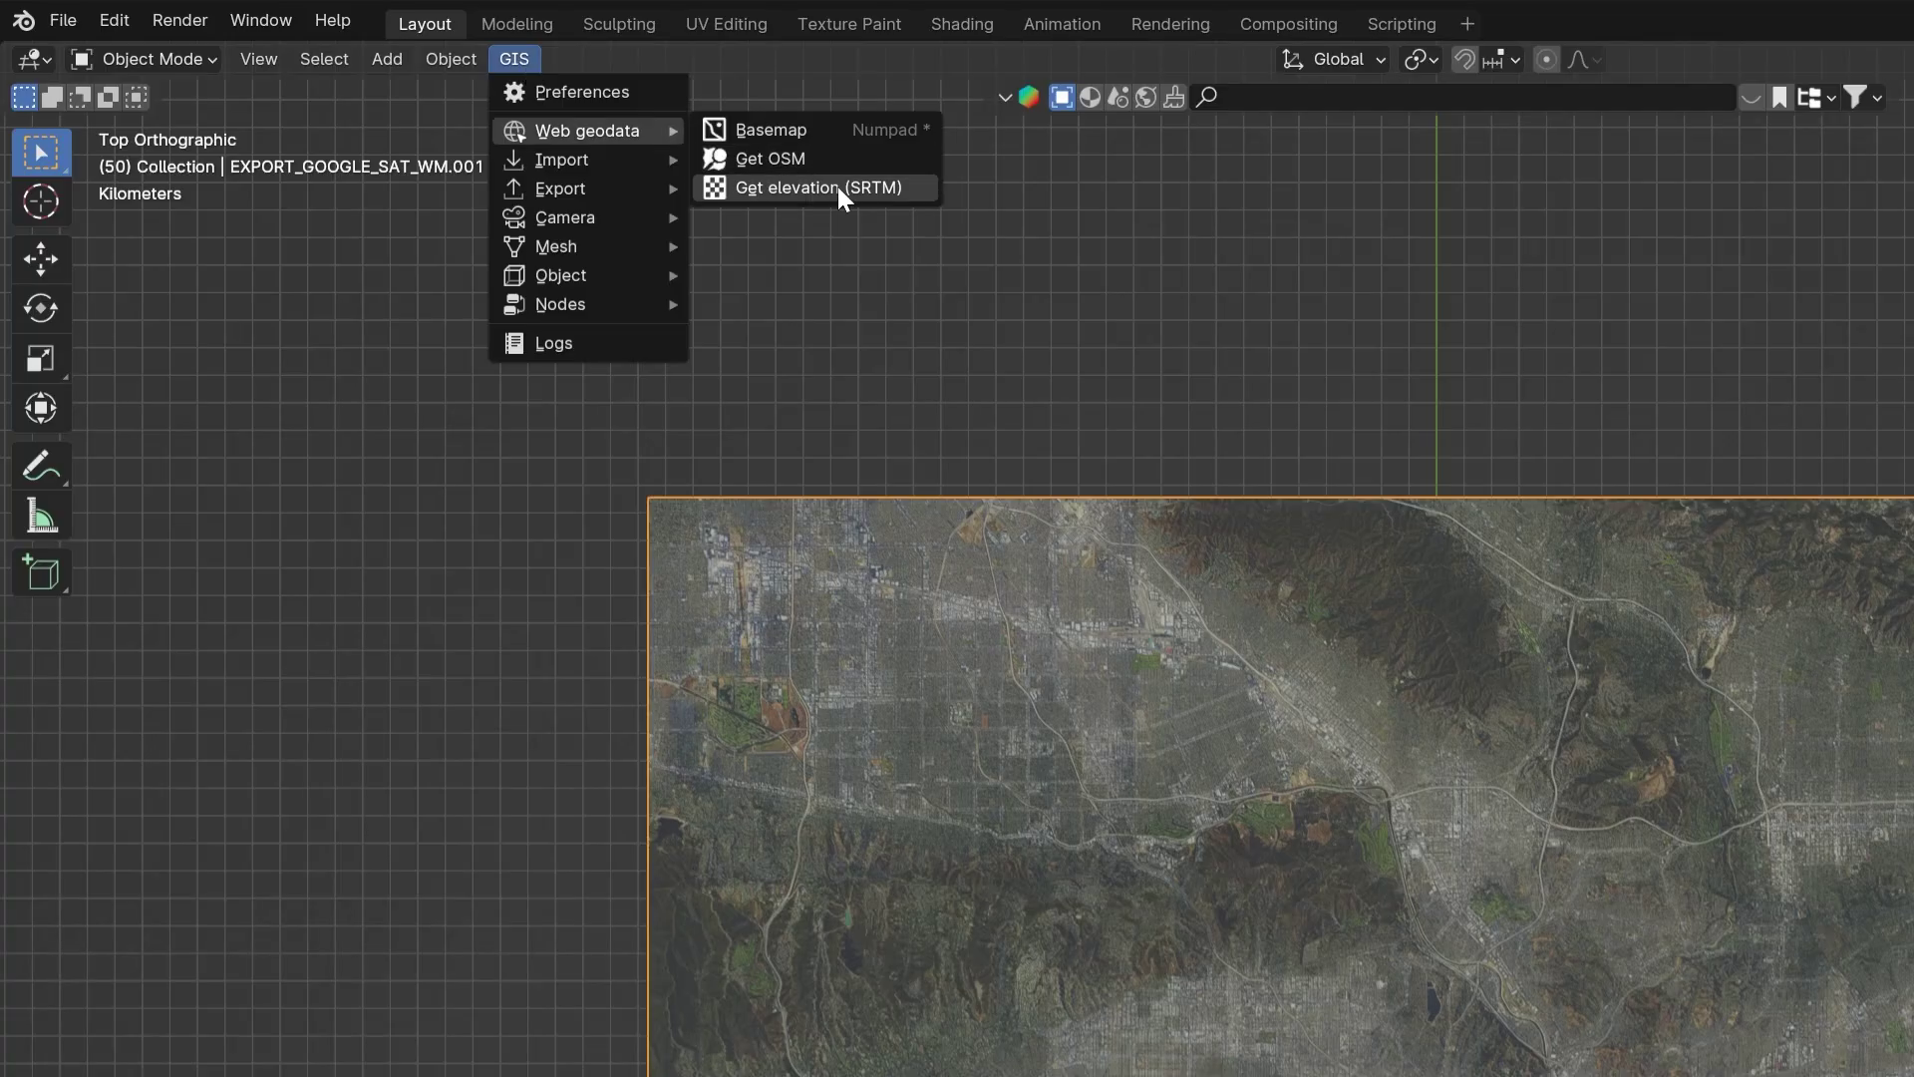
{"action": "left_click", "coordinate": [419, 94]}
{"action": "left_click", "coordinate": [835, 272]}
Set Roughness to 1.000 on both terrain materials, rastMat and rastMat.002.
{"action": "middle_click_drag", "start_coordinate": [668, 453], "coordinate": [743, 470]}
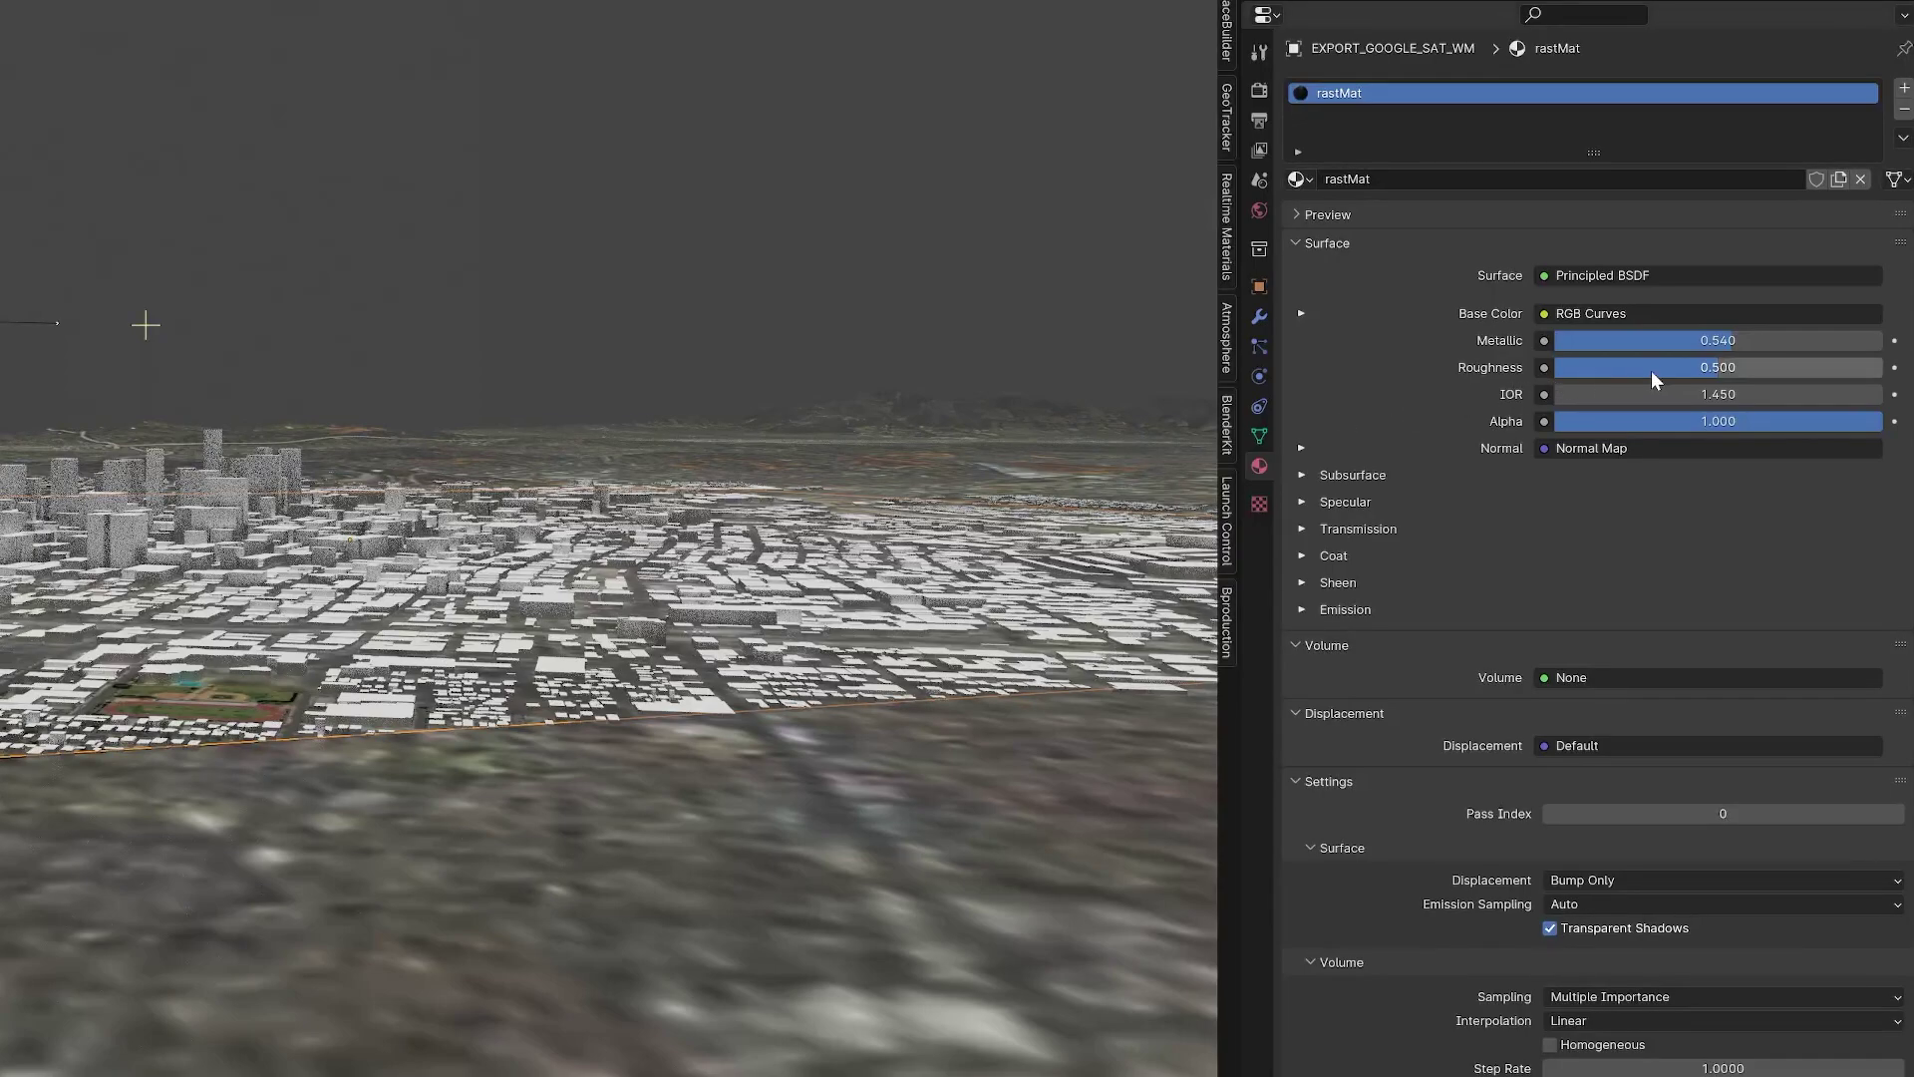
{"action": "left_click_drag", "start_coordinate": [1656, 367], "coordinate": [1884, 368]}
{"action": "left_click", "coordinate": [877, 969]}
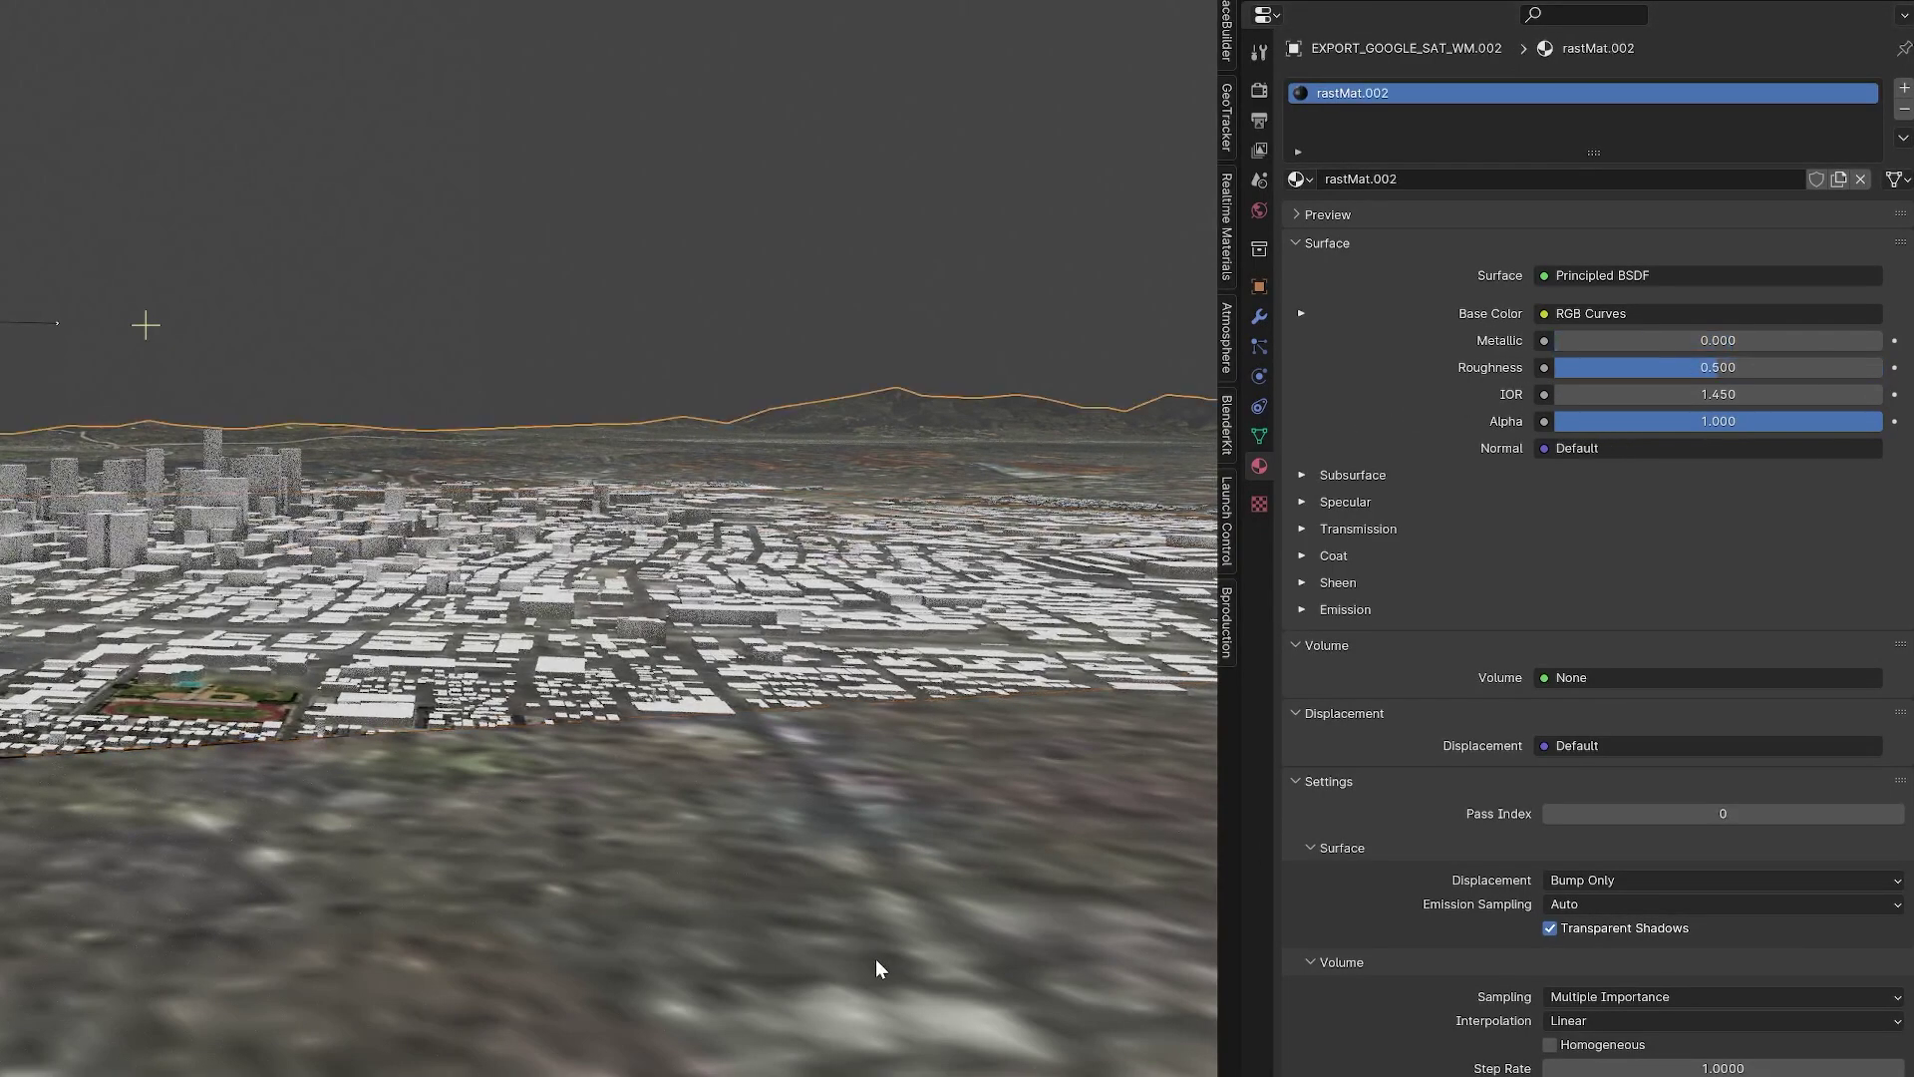
{"action": "left_click_drag", "start_coordinate": [1685, 368], "coordinate": [1884, 367]}
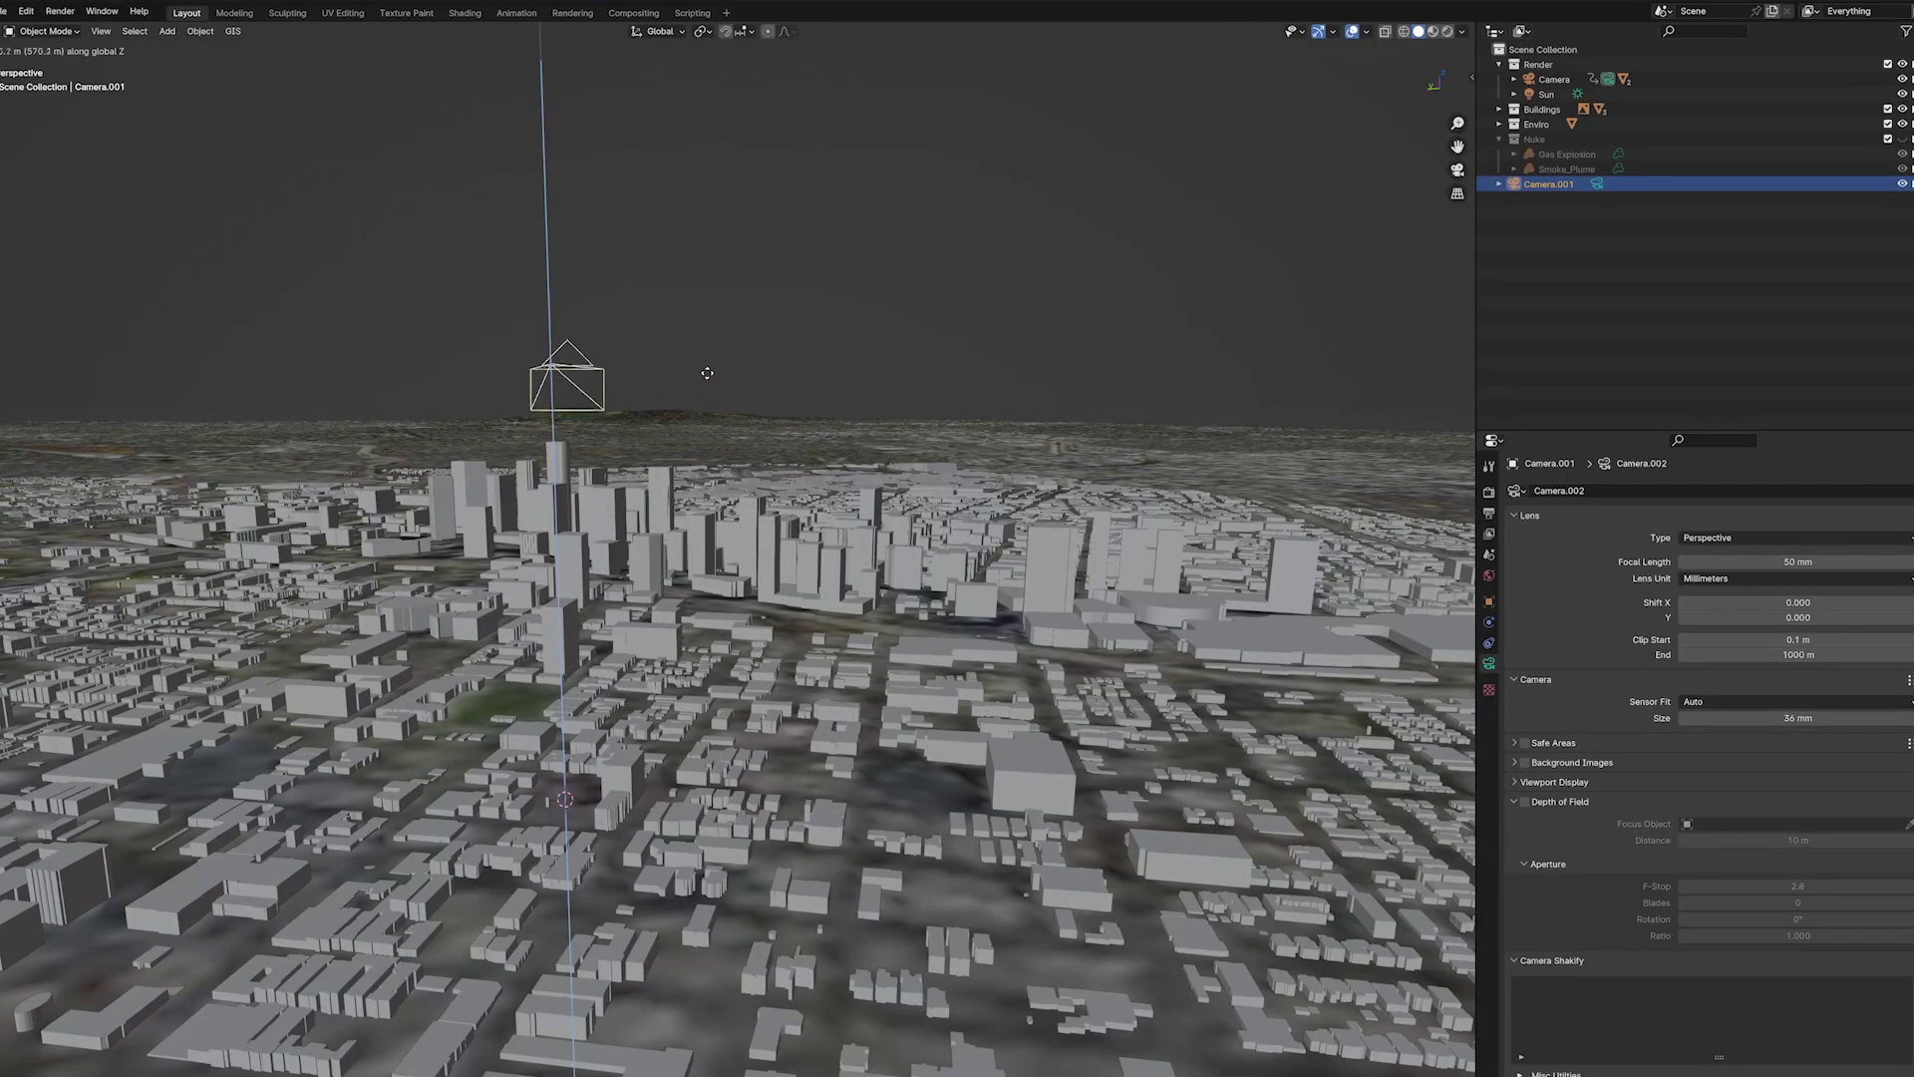
Raise the camera and set its Clip End to 10000 m, then 100000 m.
{"action": "left_click", "coordinate": [706, 372]}
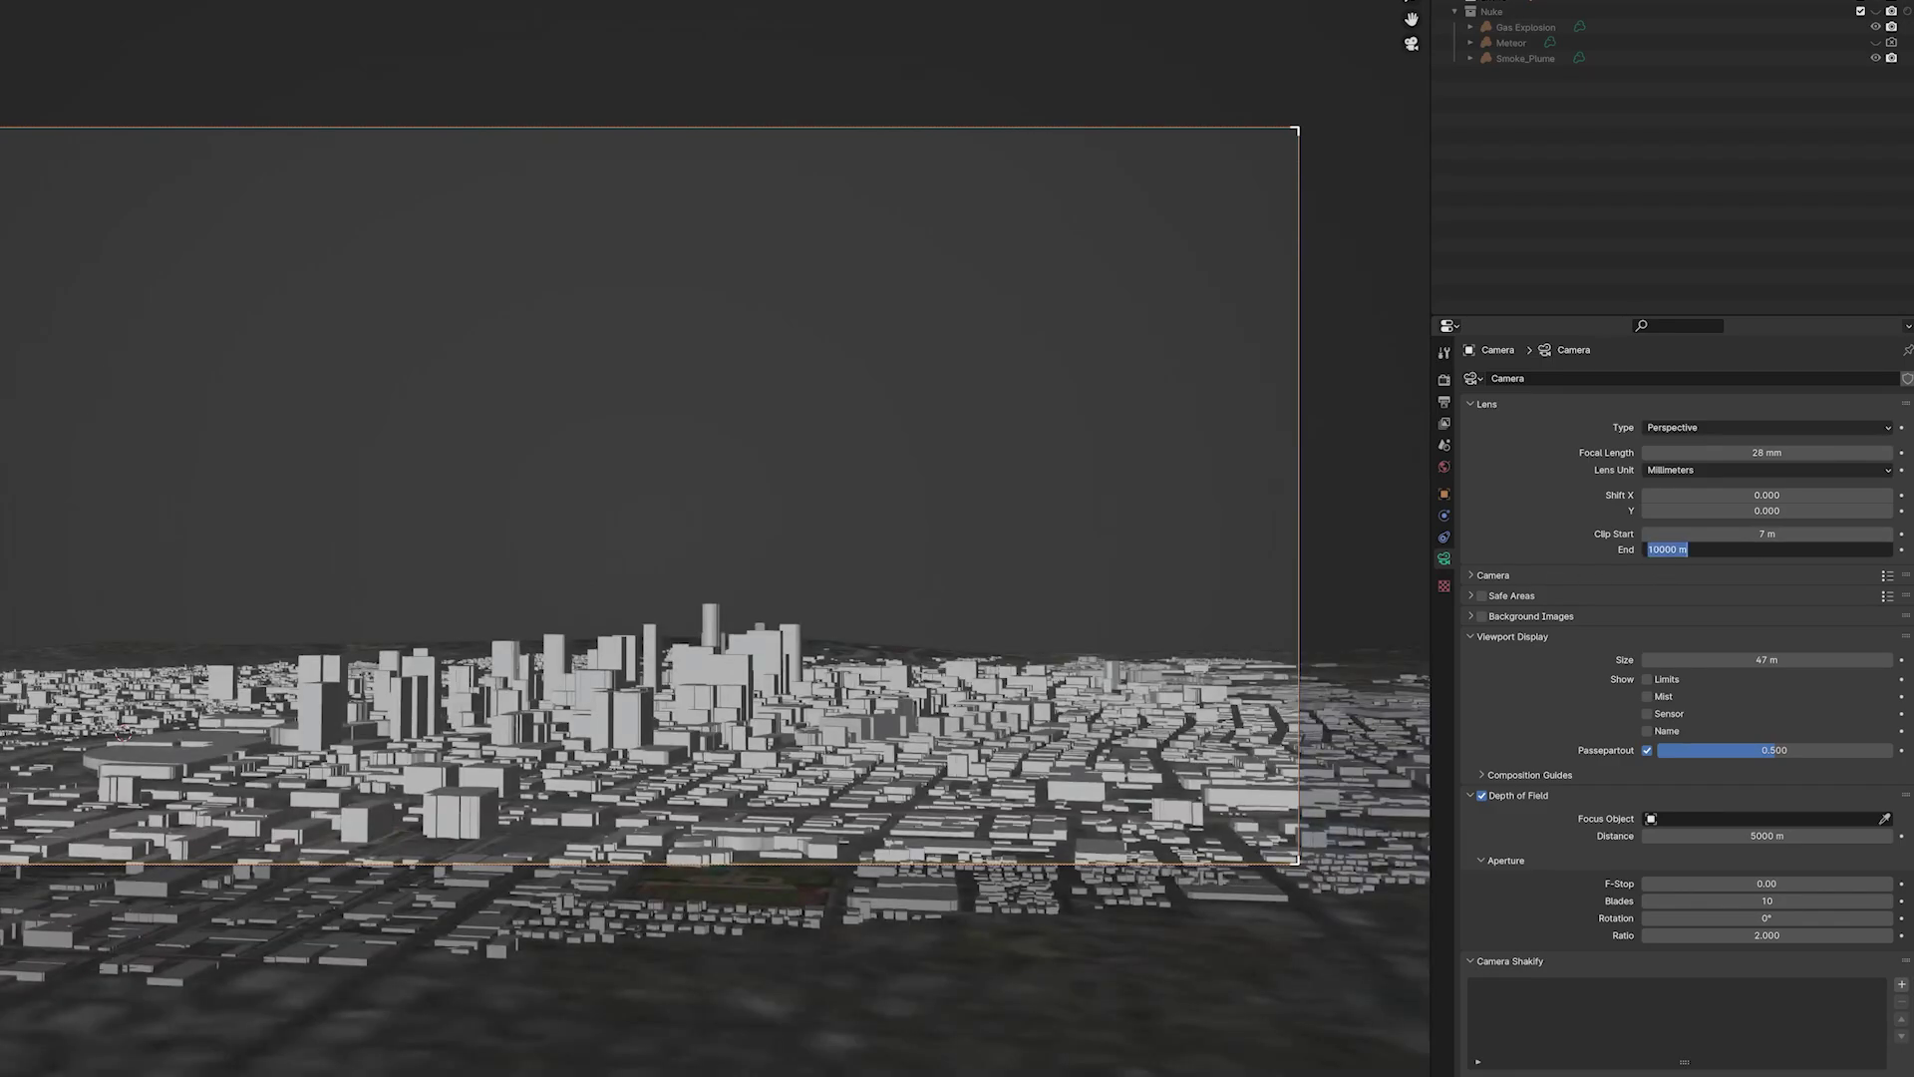
{"action": "key", "text": "Return"}
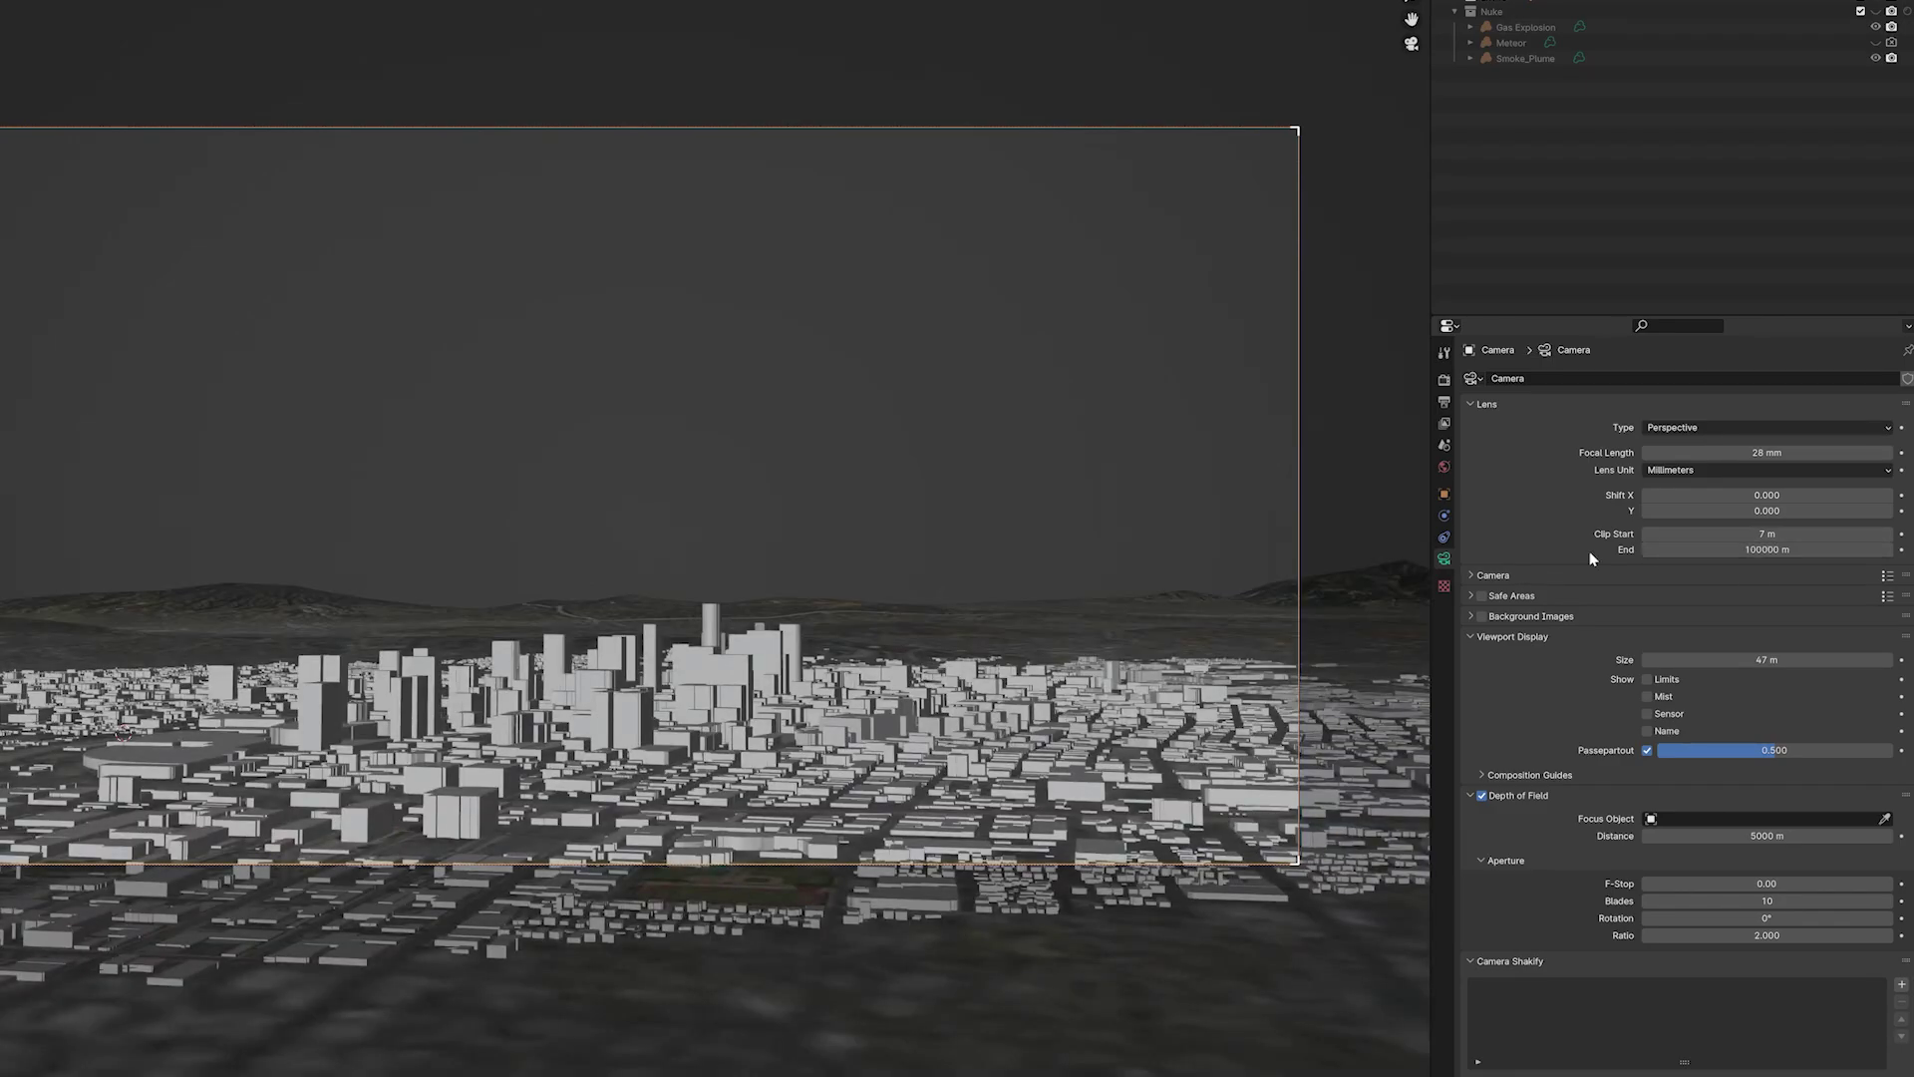
{"action": "key", "text": "z"}
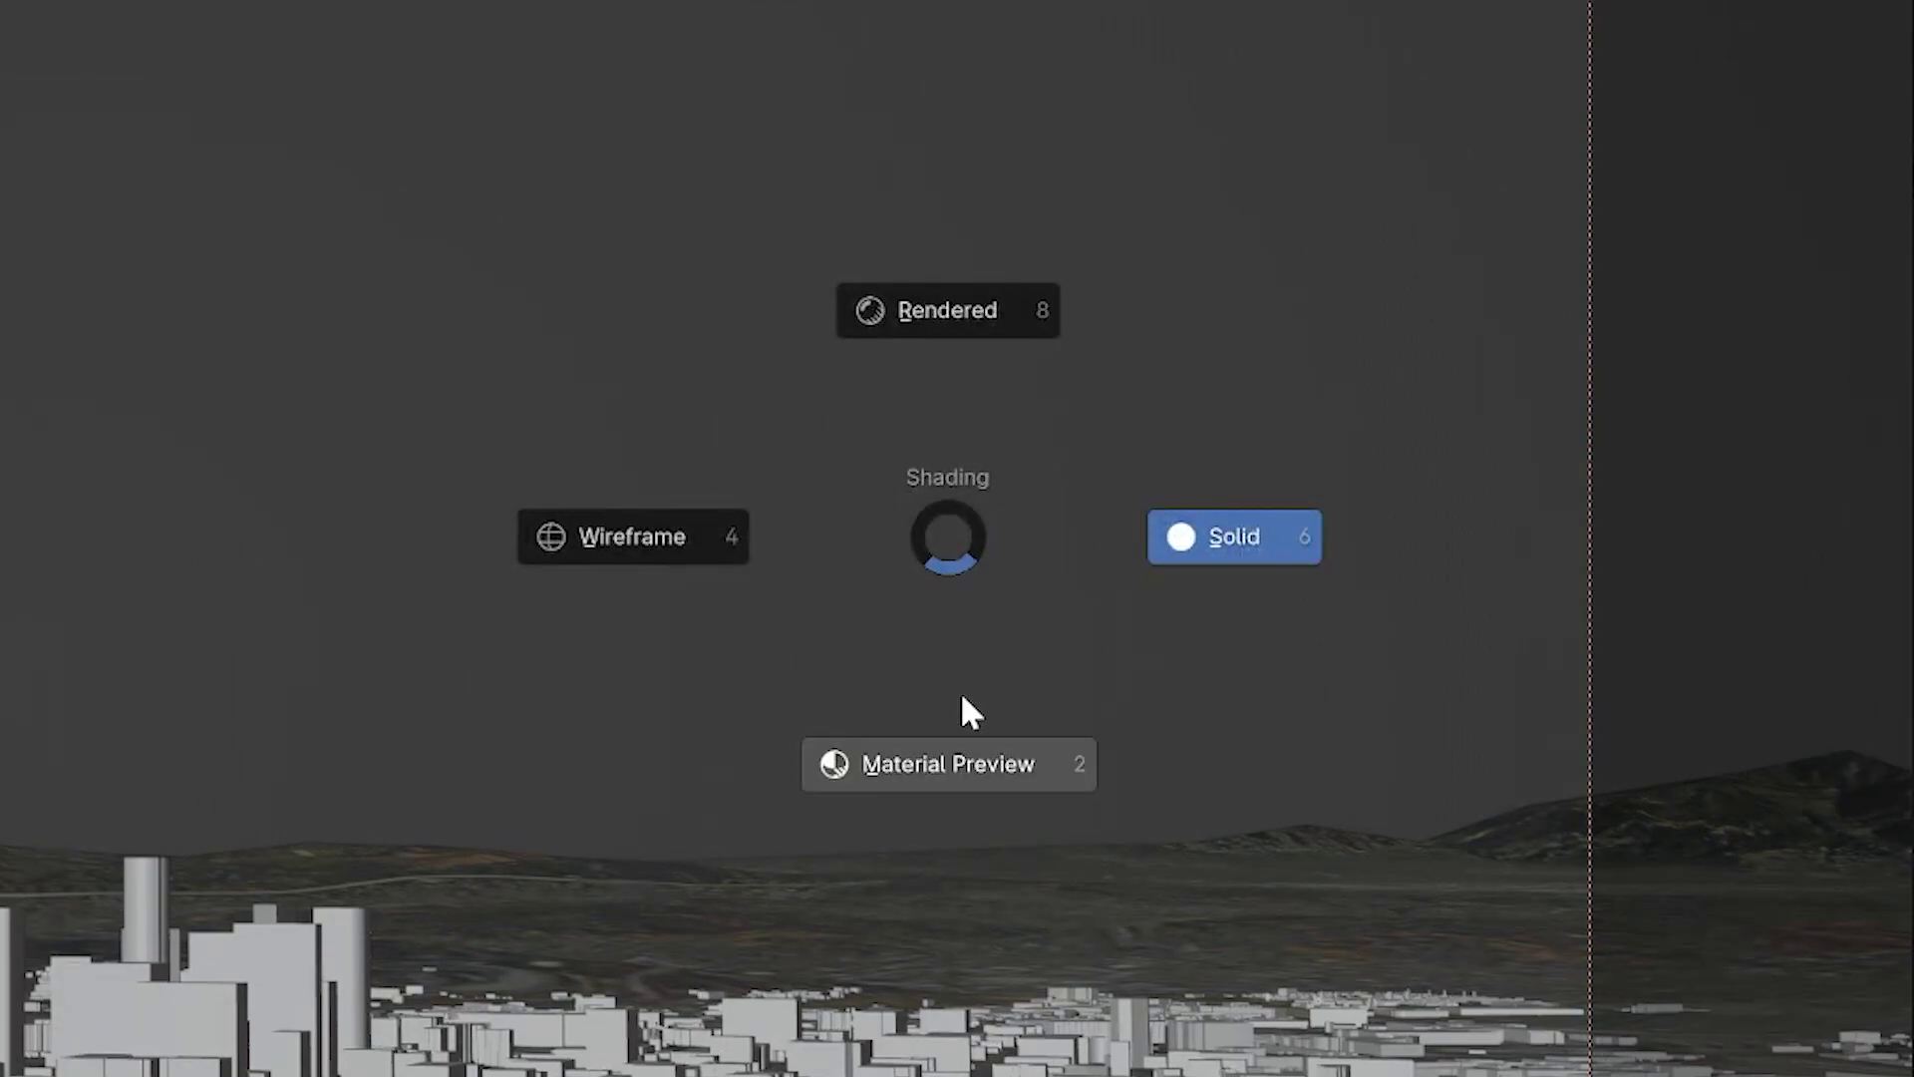
In rendered shading, reset the Gas Explosion volume's Location X and Y to 0 m.
{"action": "left_click", "coordinate": [893, 339]}
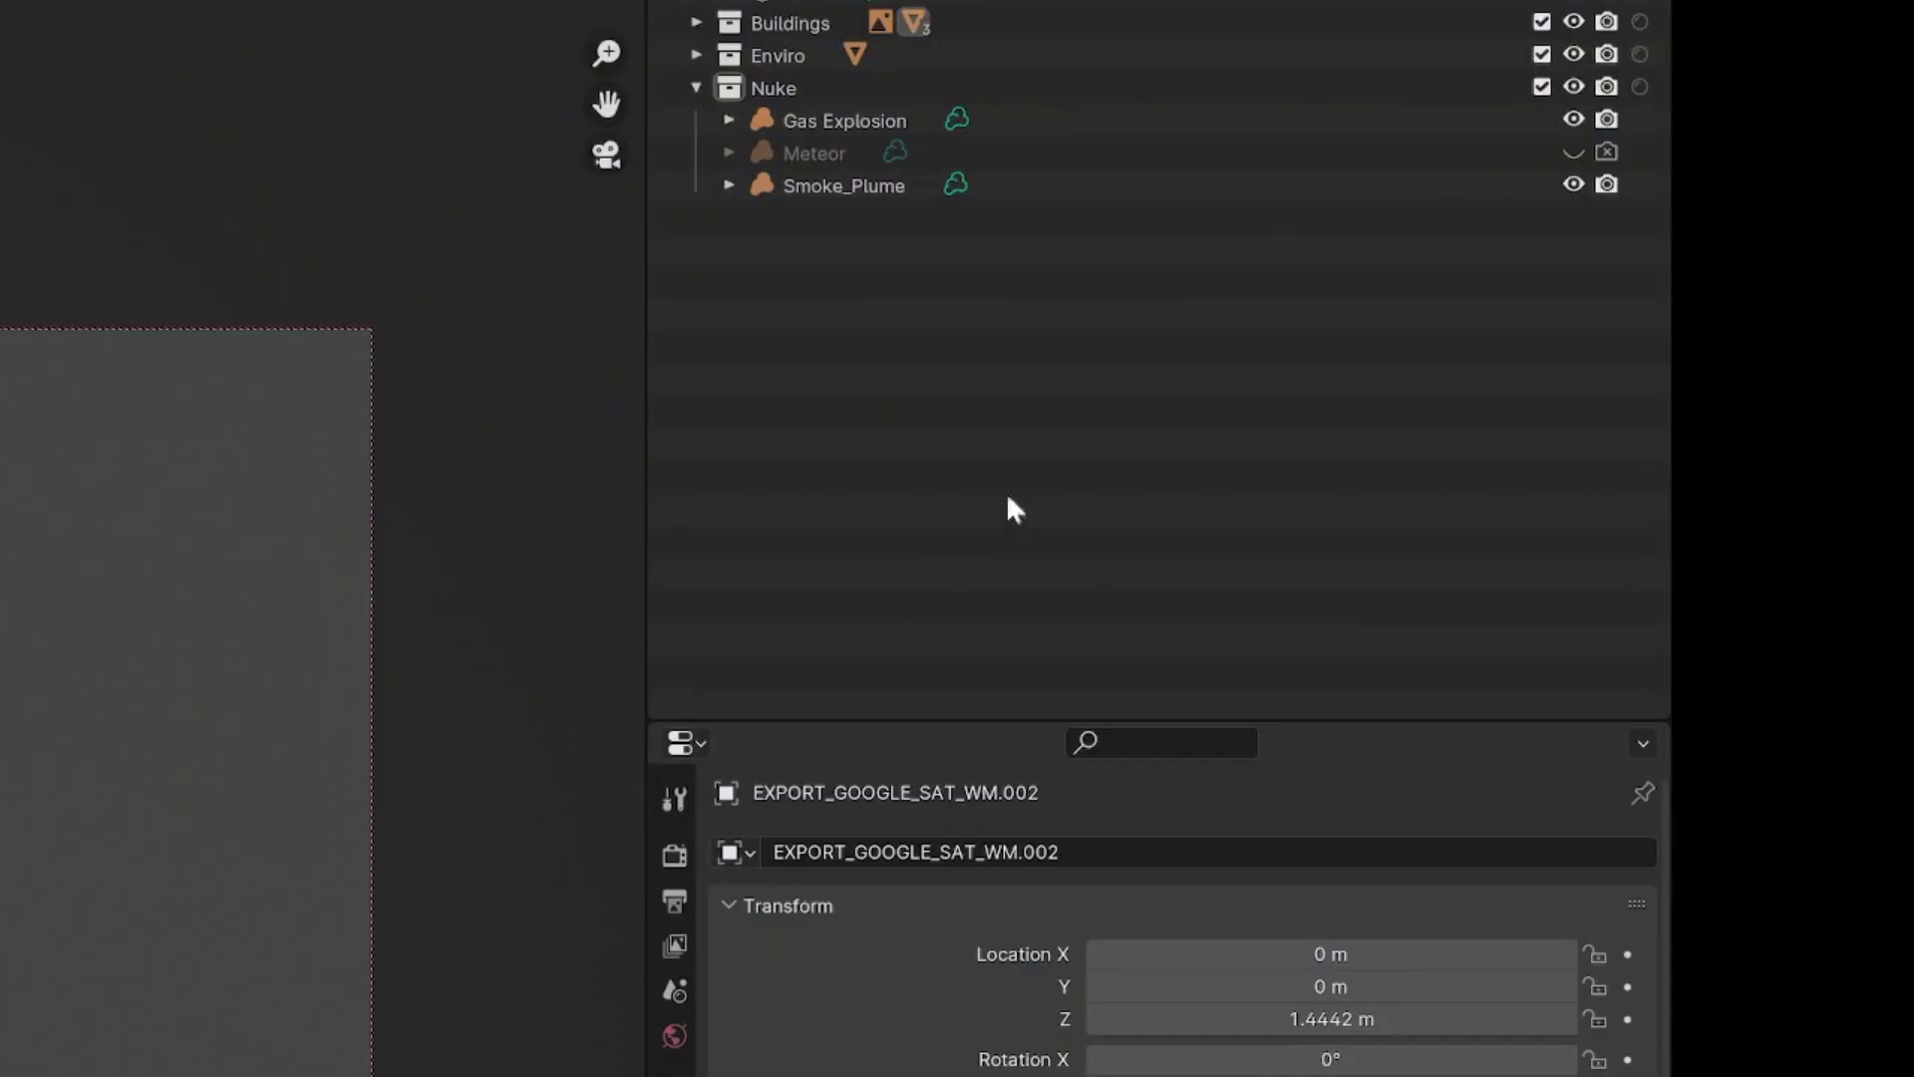
{"action": "left_click", "coordinate": [1257, 118]}
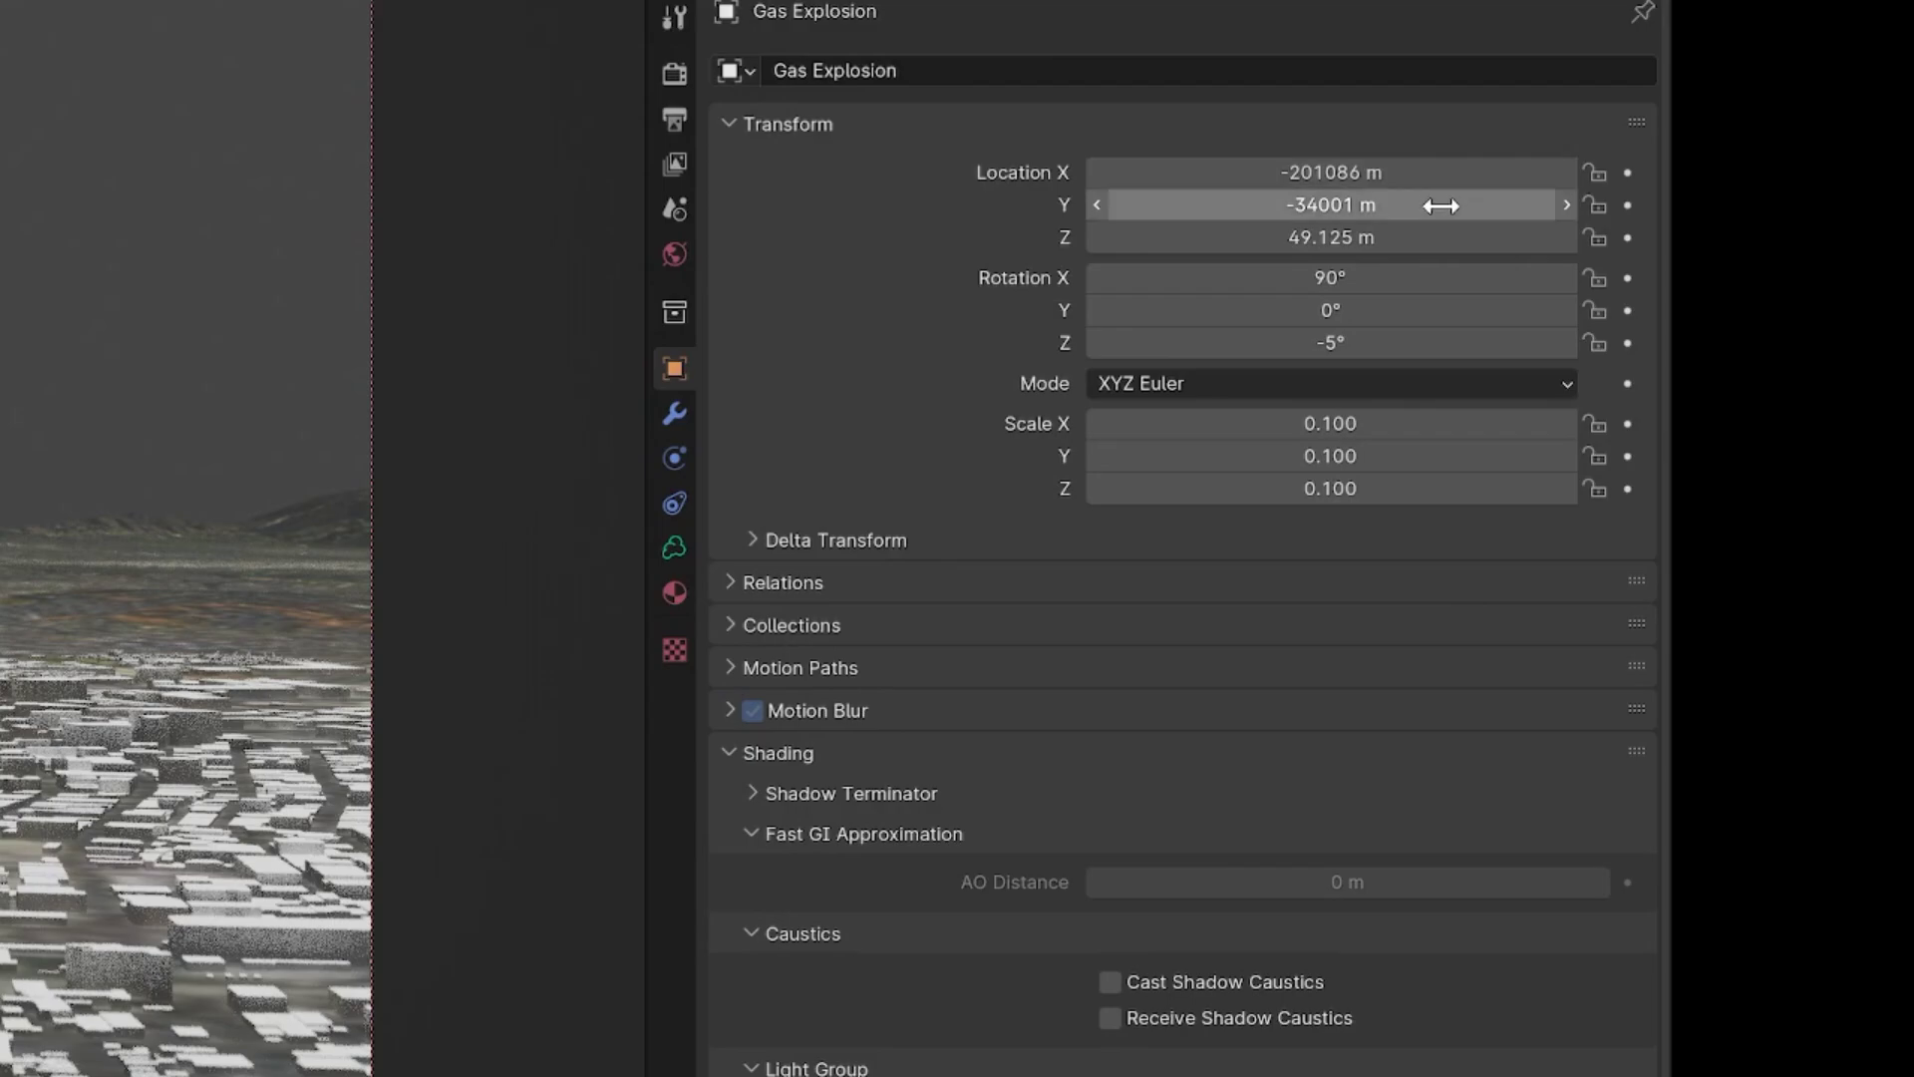
{"action": "left_click", "coordinate": [1444, 173]}
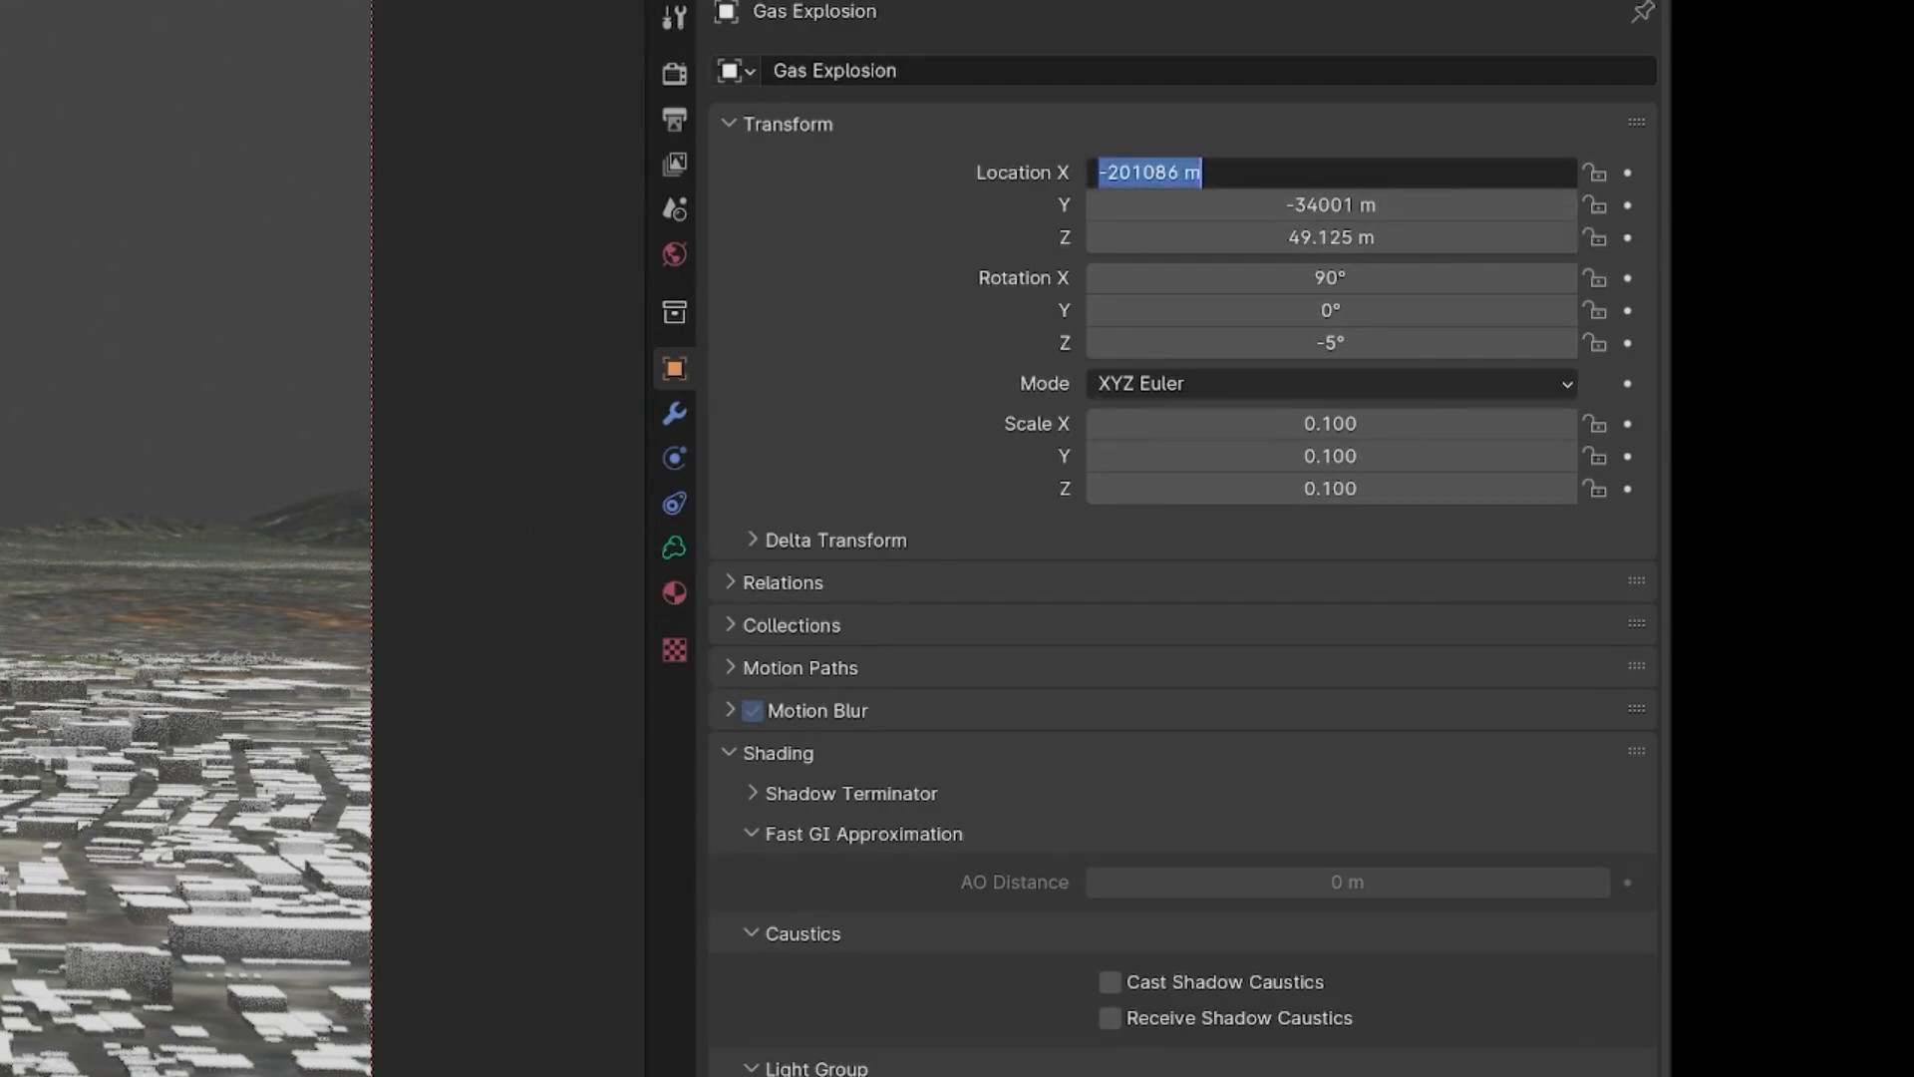
{"action": "type", "text": "0"}
{"action": "key", "text": "Return"}
{"action": "left_click", "coordinate": [1444, 204]}
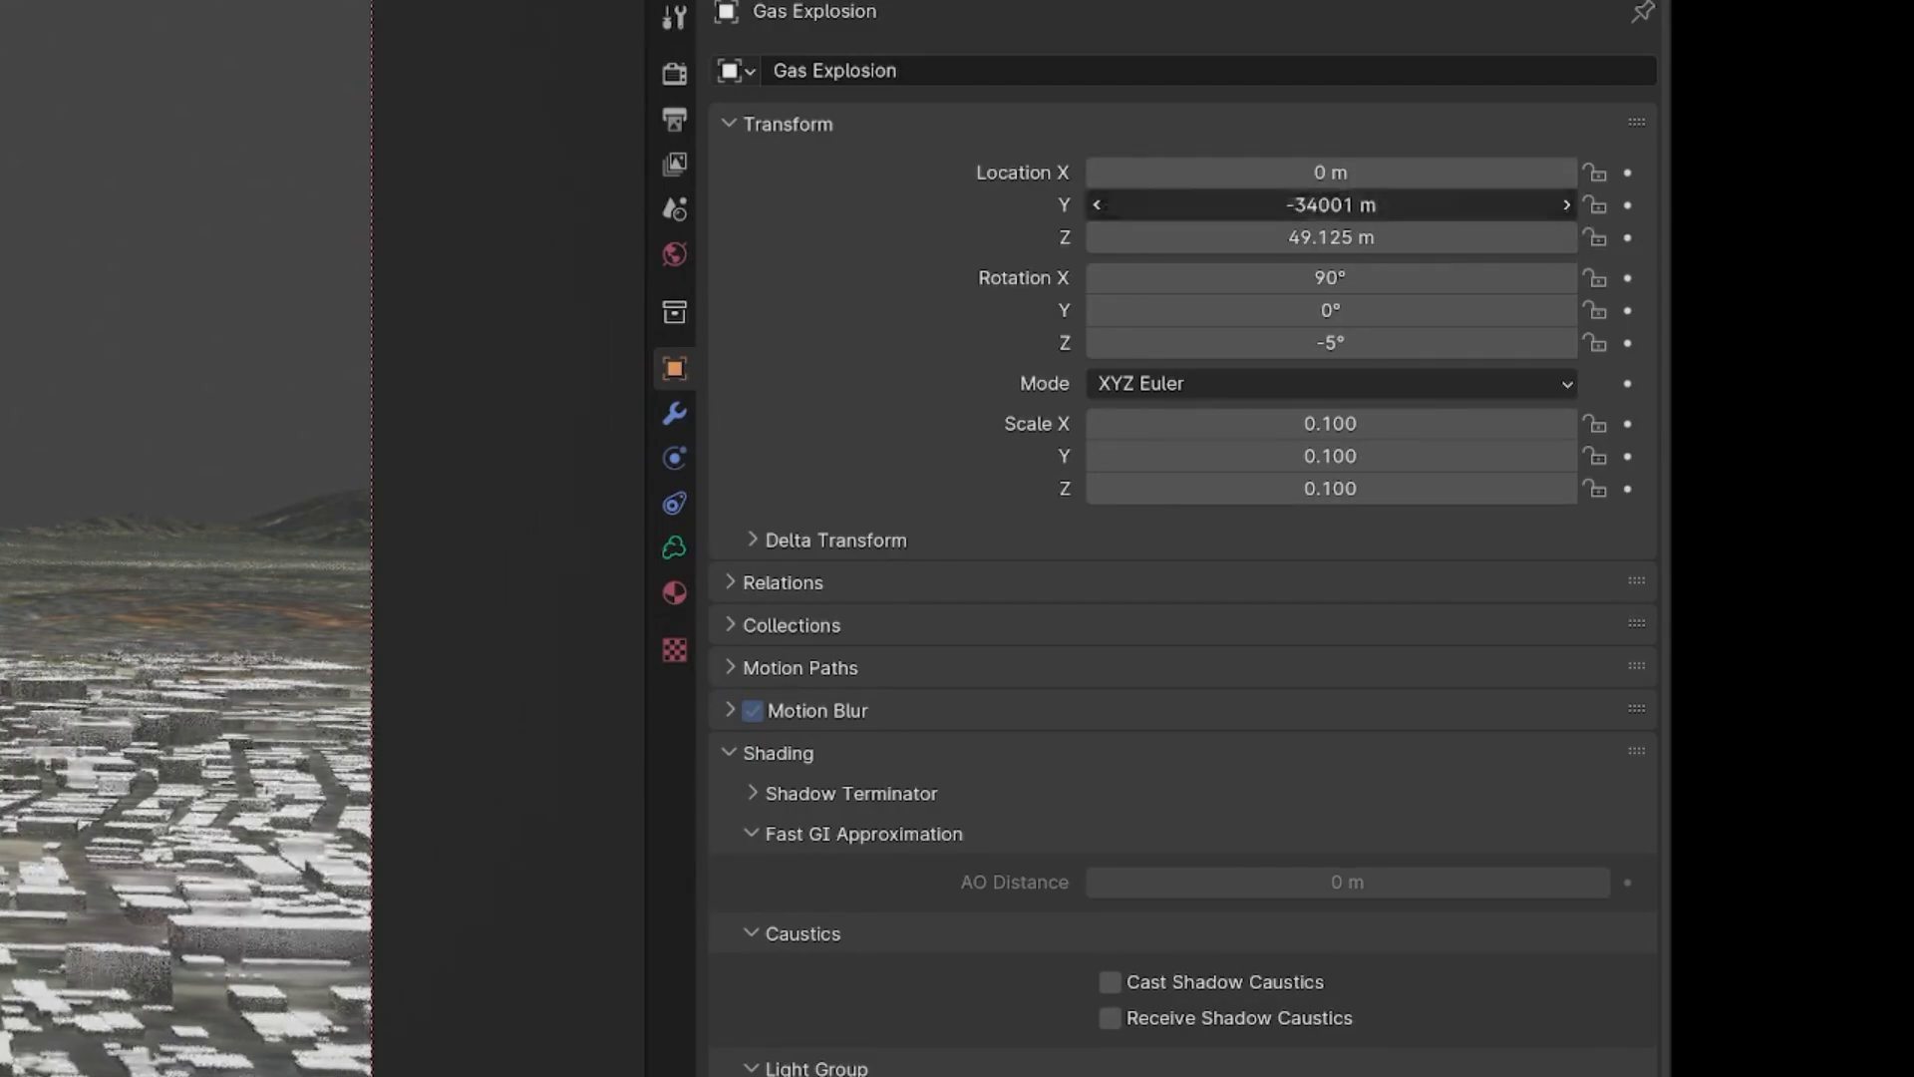
{"action": "type", "text": "0"}
{"action": "key", "text": "Return"}
{"action": "left_click", "coordinate": [1453, 403]}
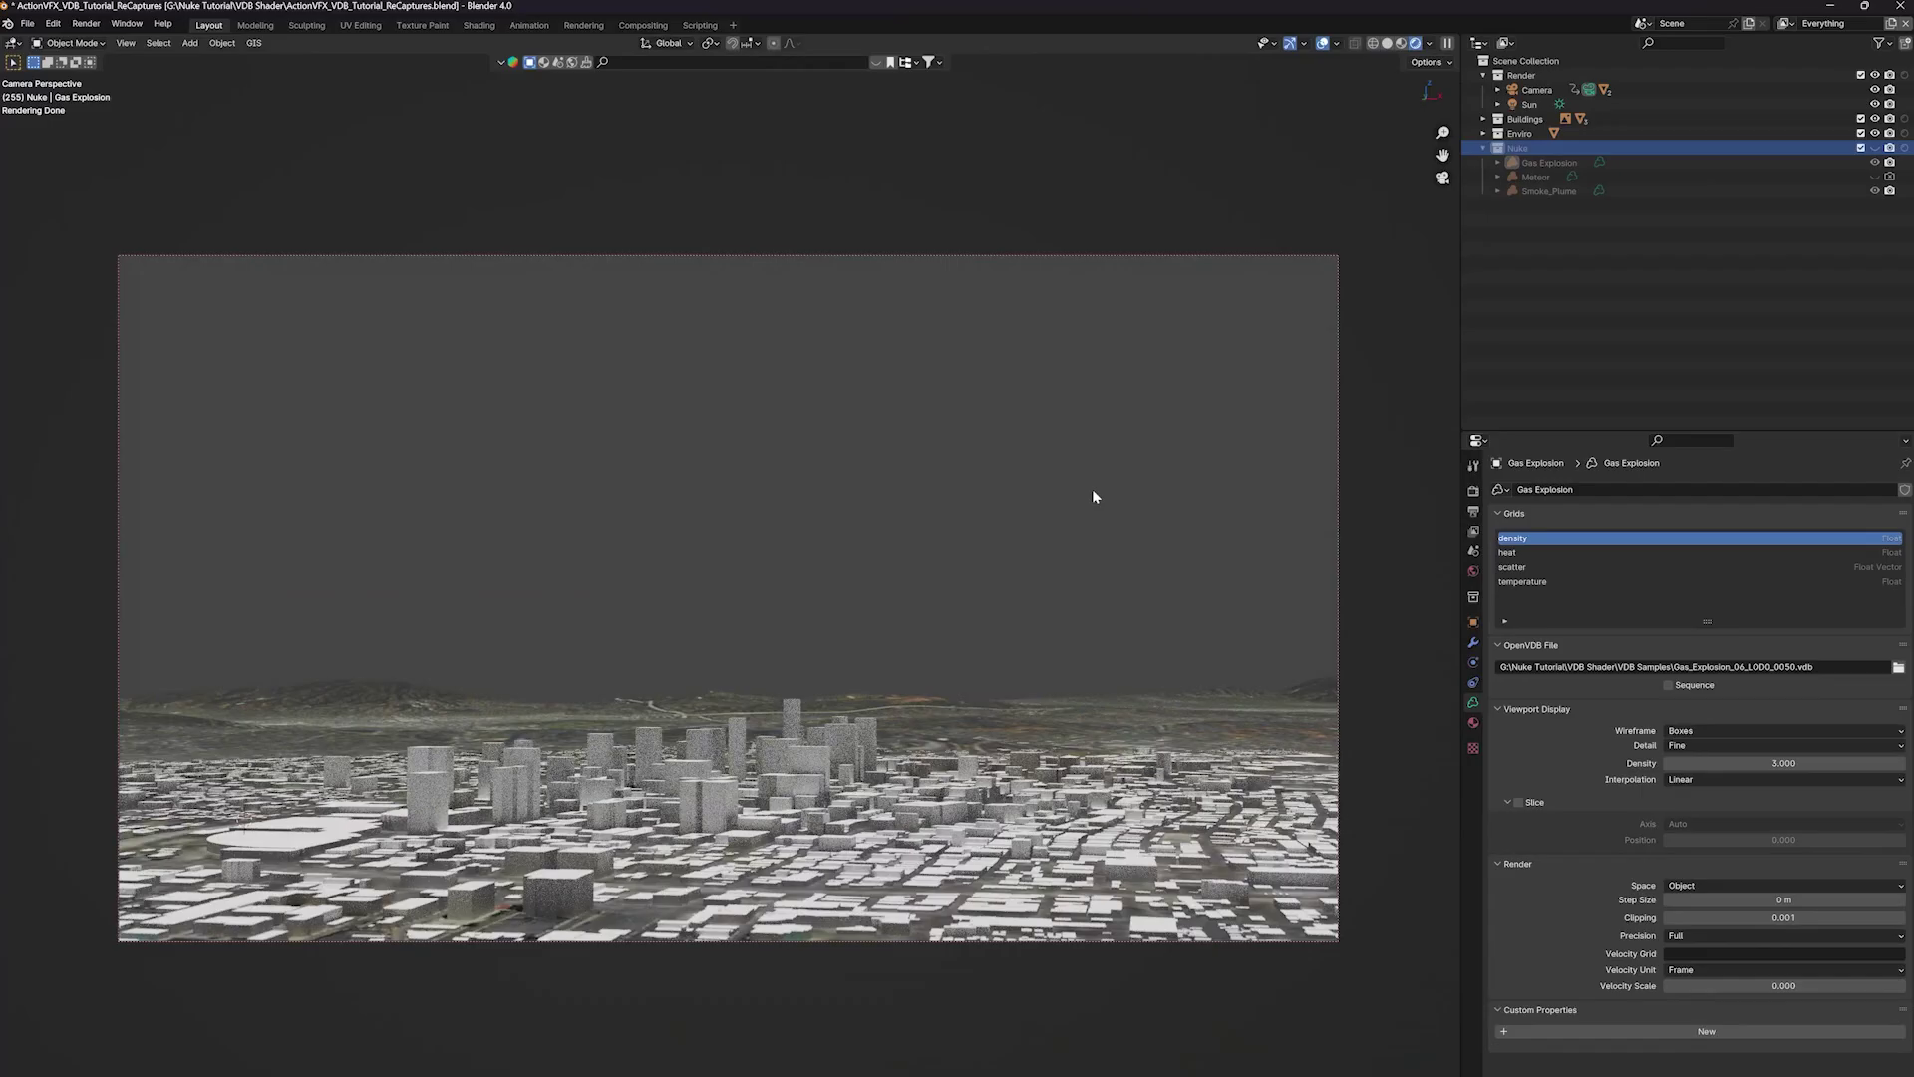
Load the first nuclear explosion .0001.vdb into Gas Explosion as an animated sequence.
{"action": "left_click", "coordinate": [1876, 157]}
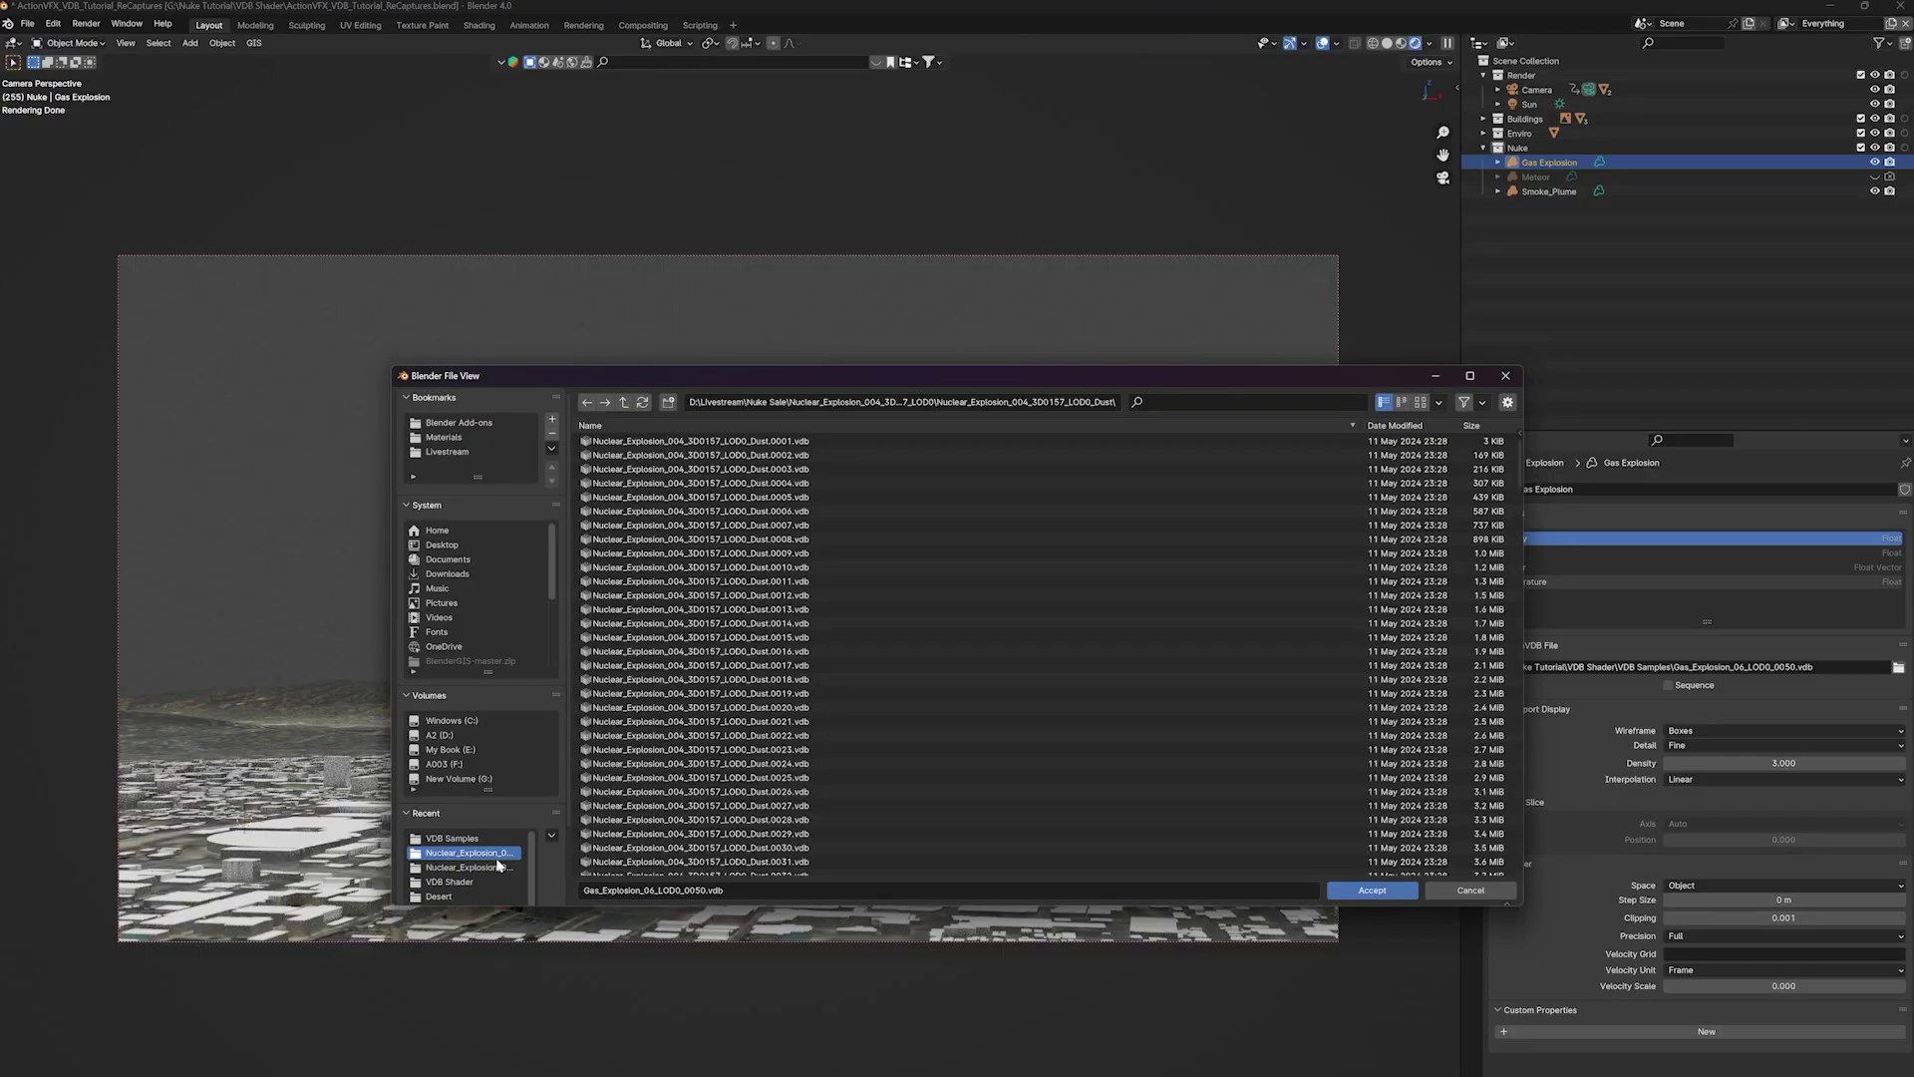
{"action": "left_click", "coordinate": [500, 866]}
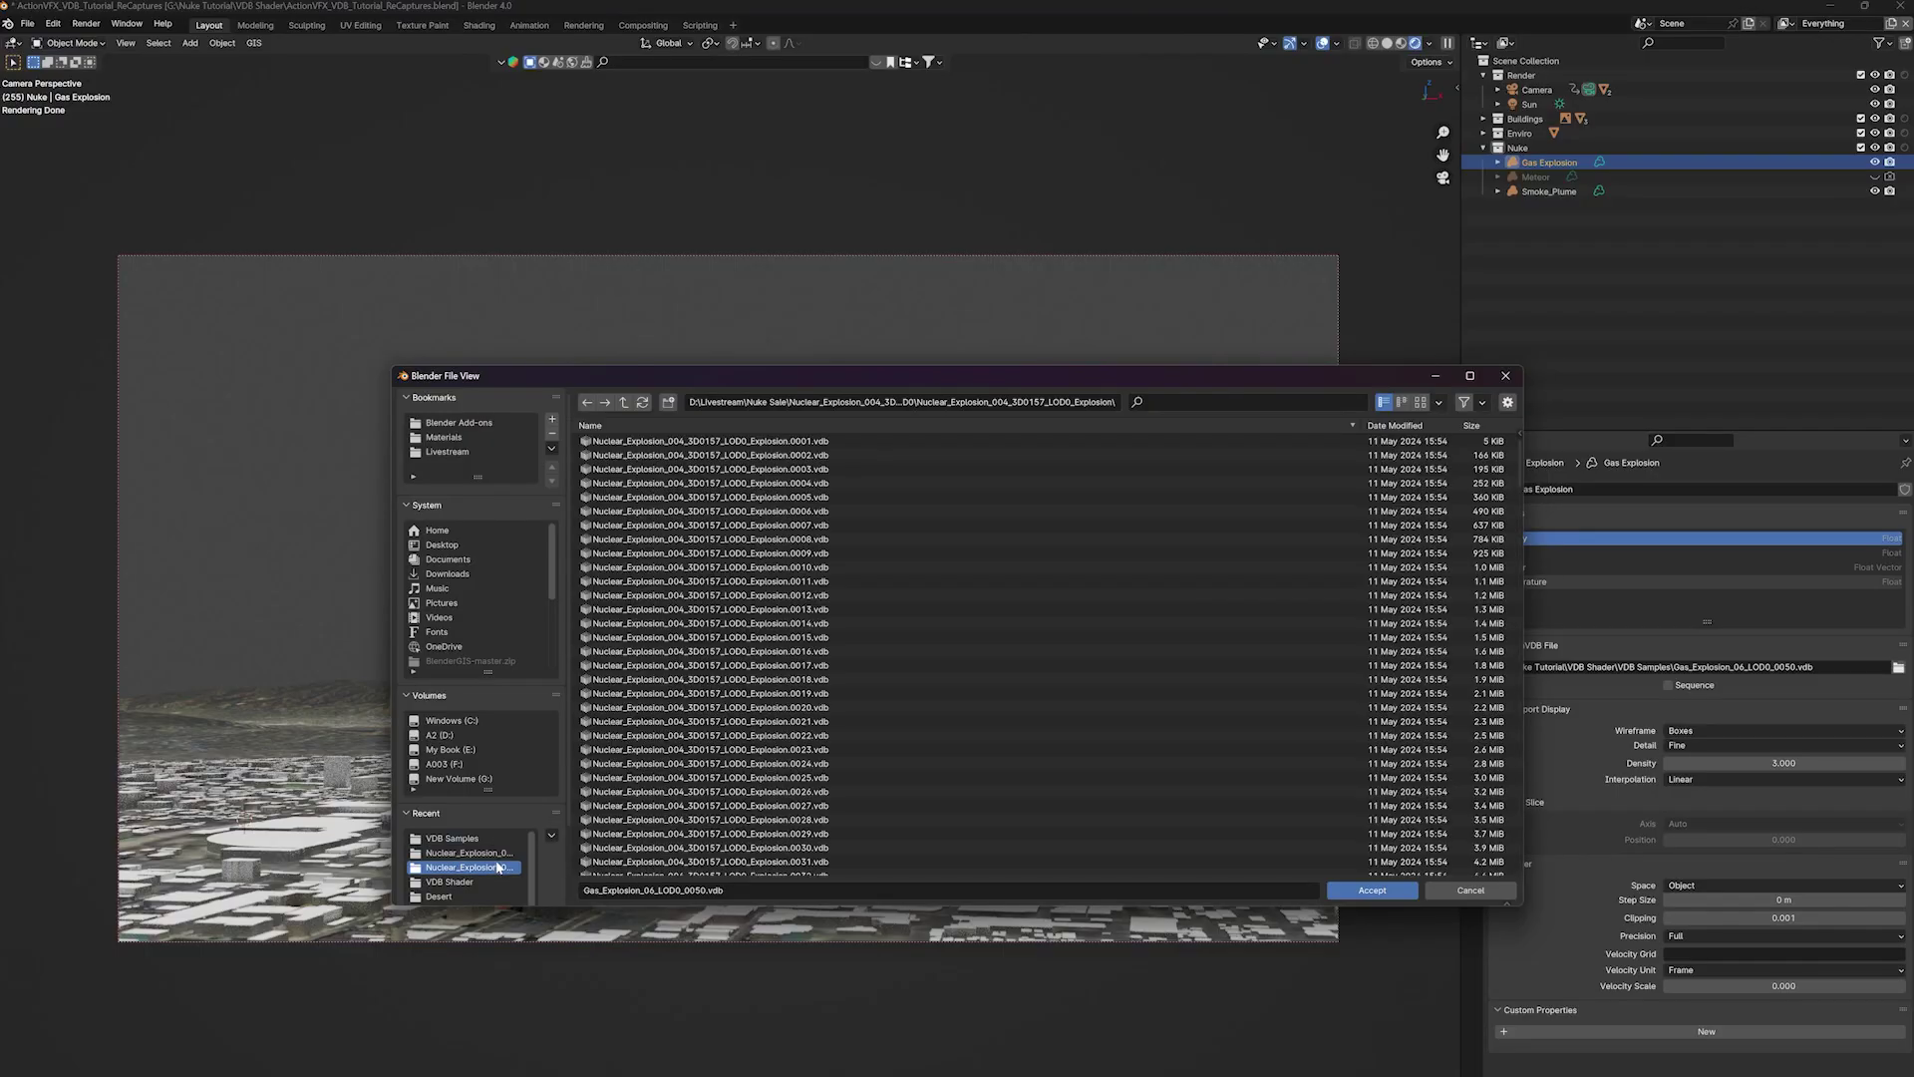
{"action": "left_click", "coordinate": [977, 440]}
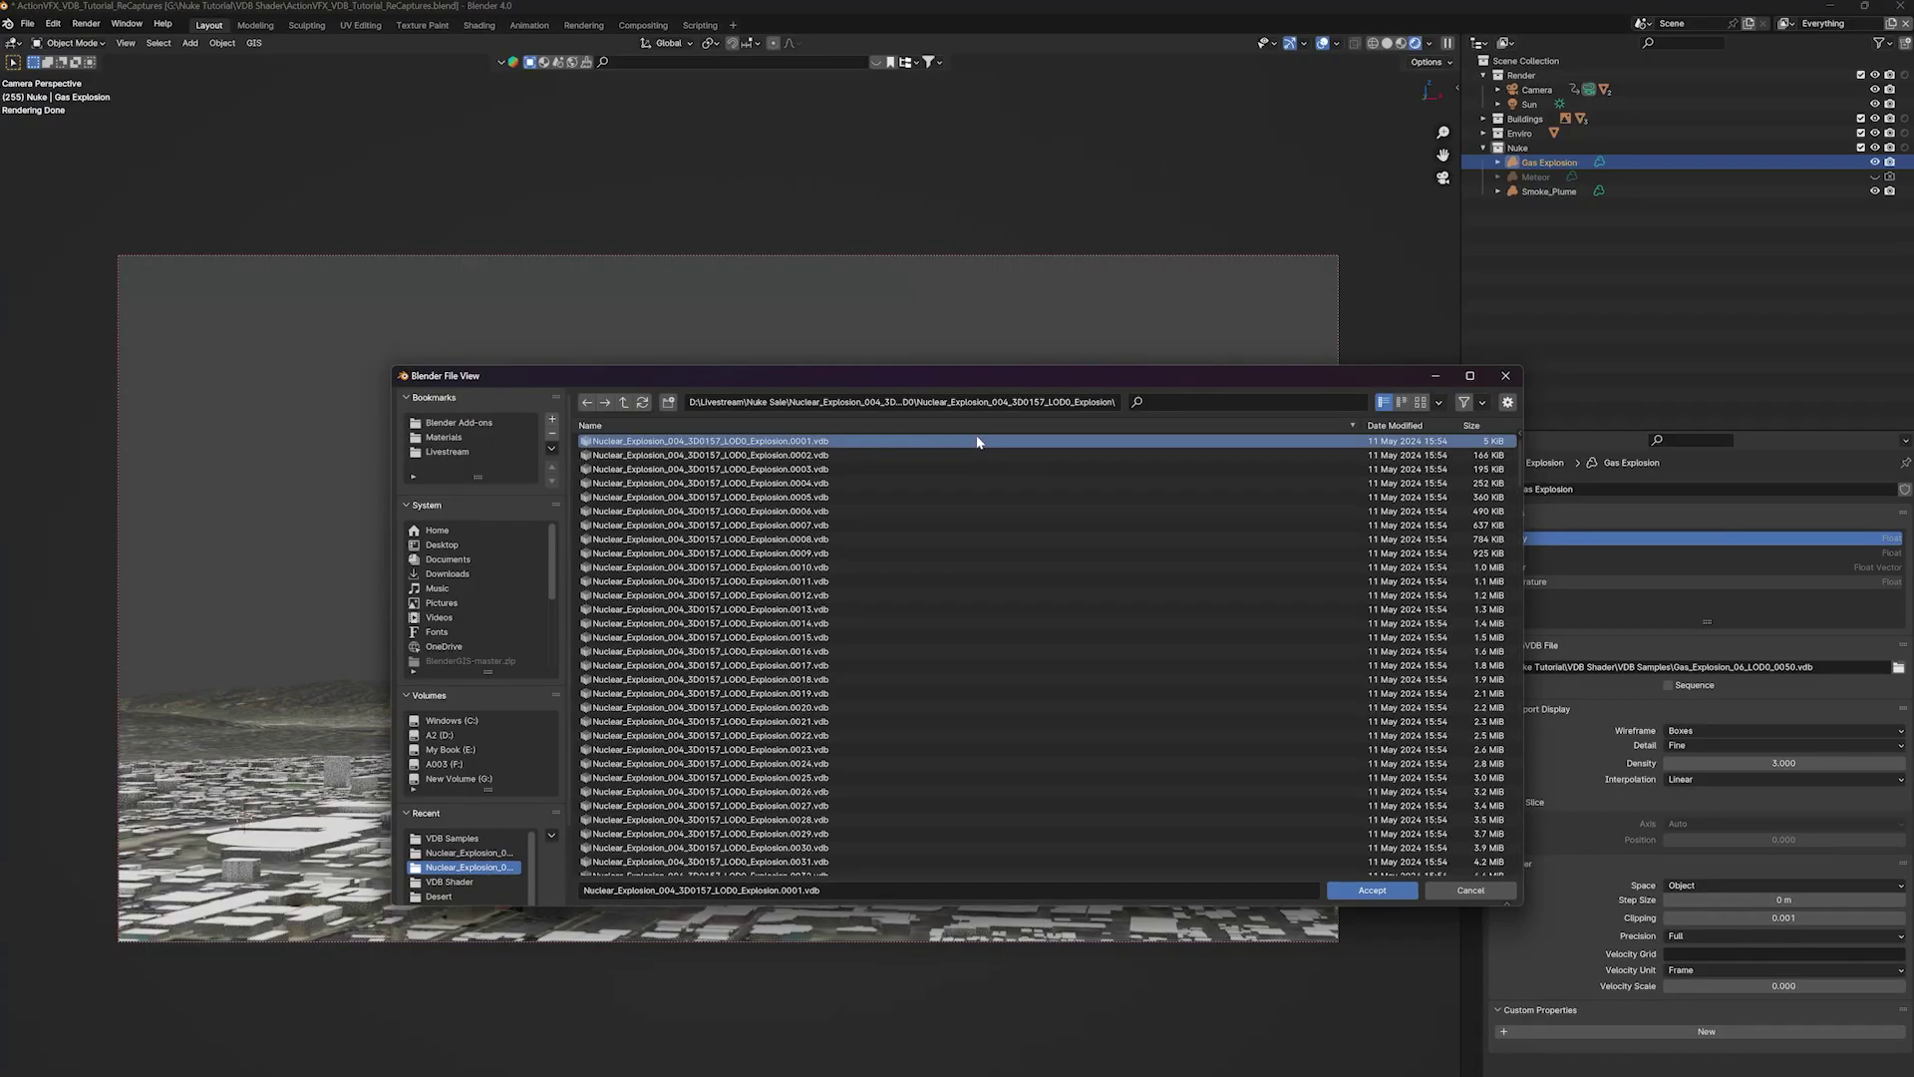
{"action": "left_click", "coordinate": [1357, 890]}
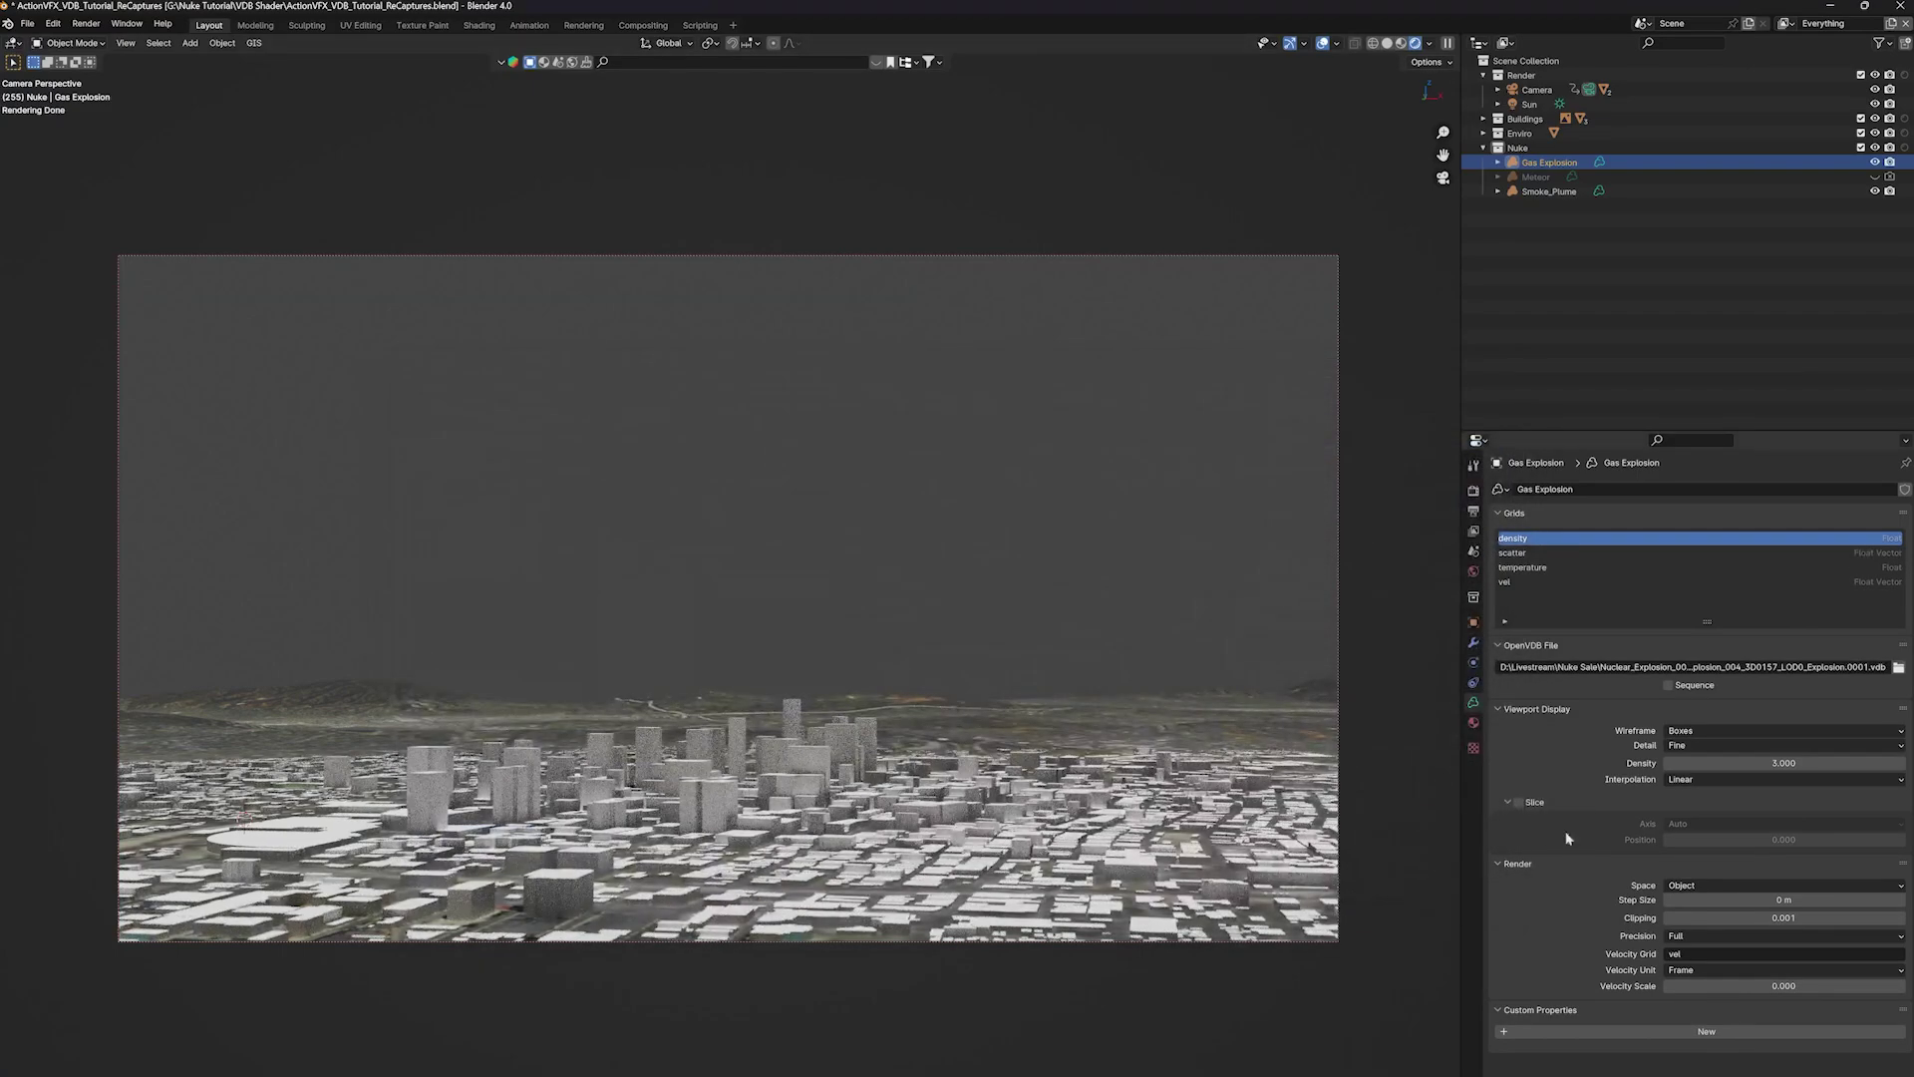
{"action": "left_click", "coordinate": [1669, 686]}
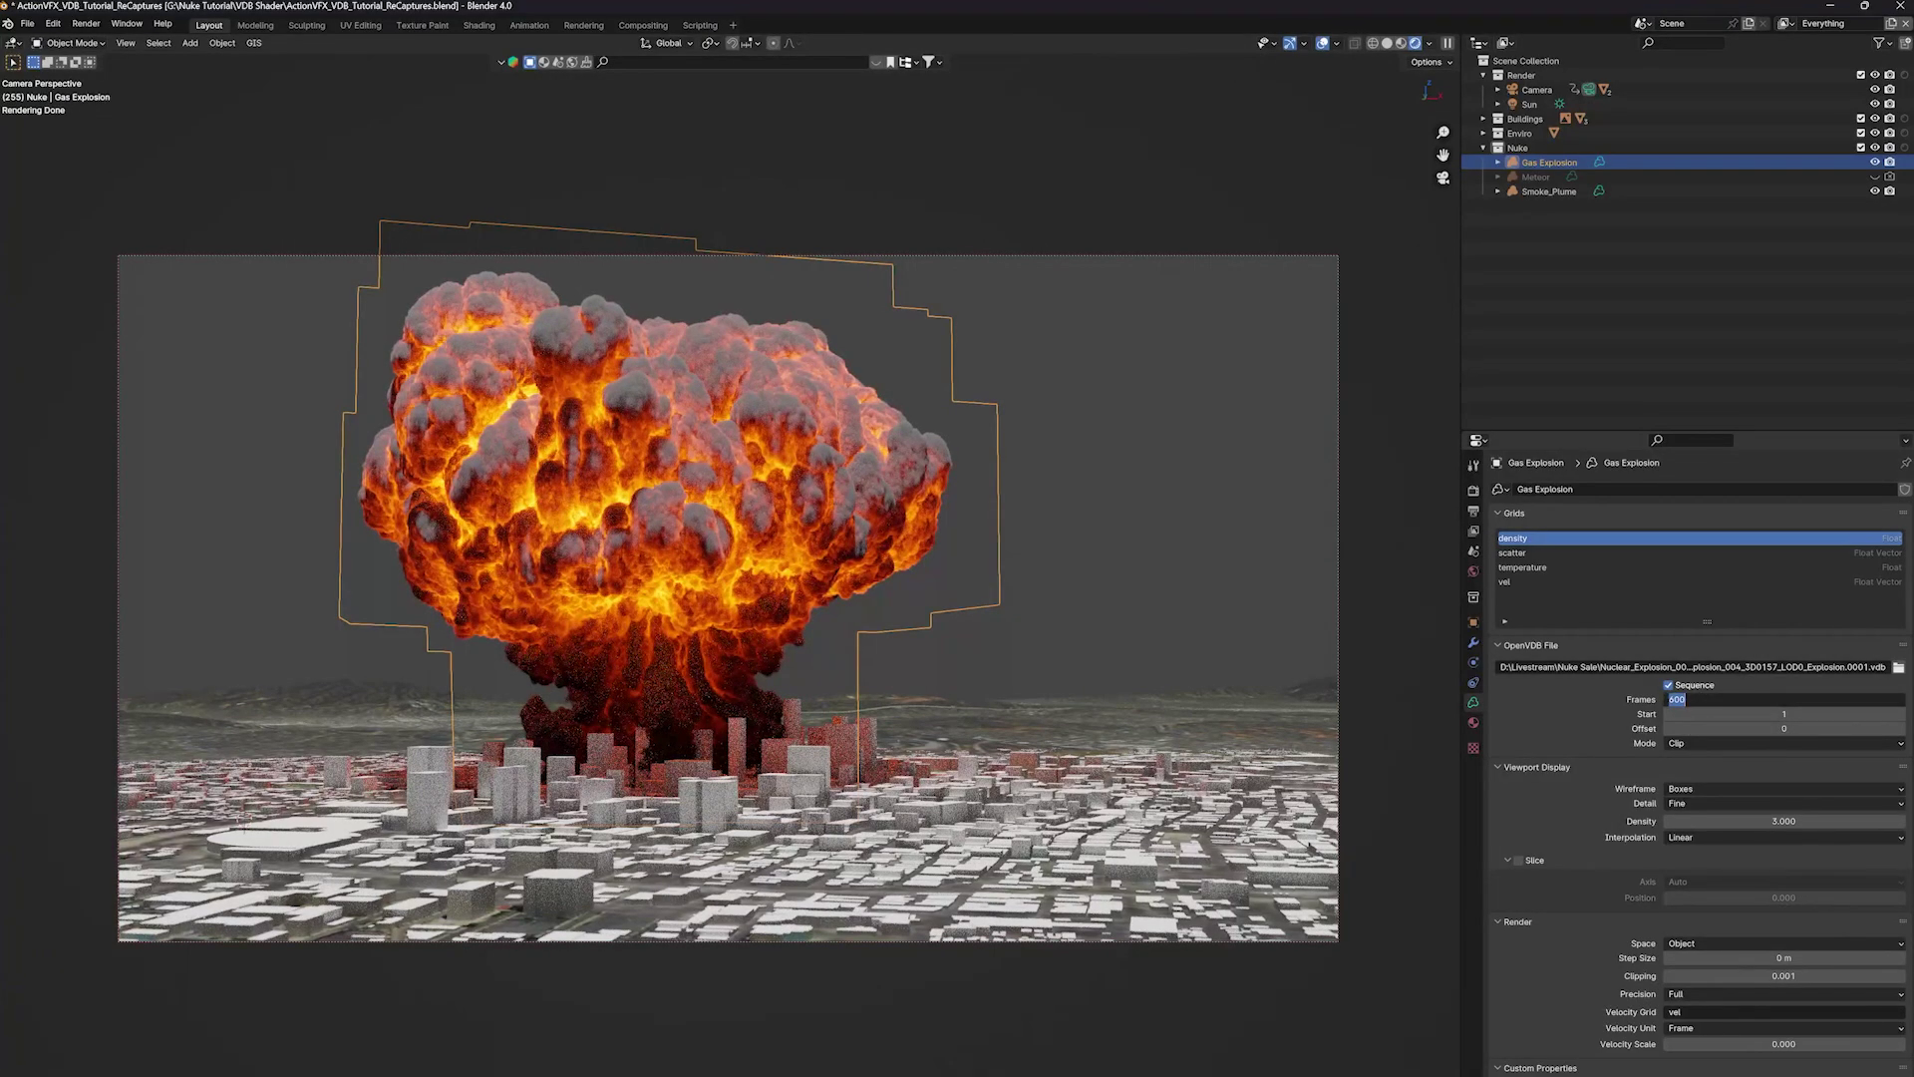
Set the timeline end frame to 300 and load the dust VDB onto Smoke Plume.
{"action": "double_click", "coordinate": [1435, 1076]}
{"action": "type", "text": "300"}
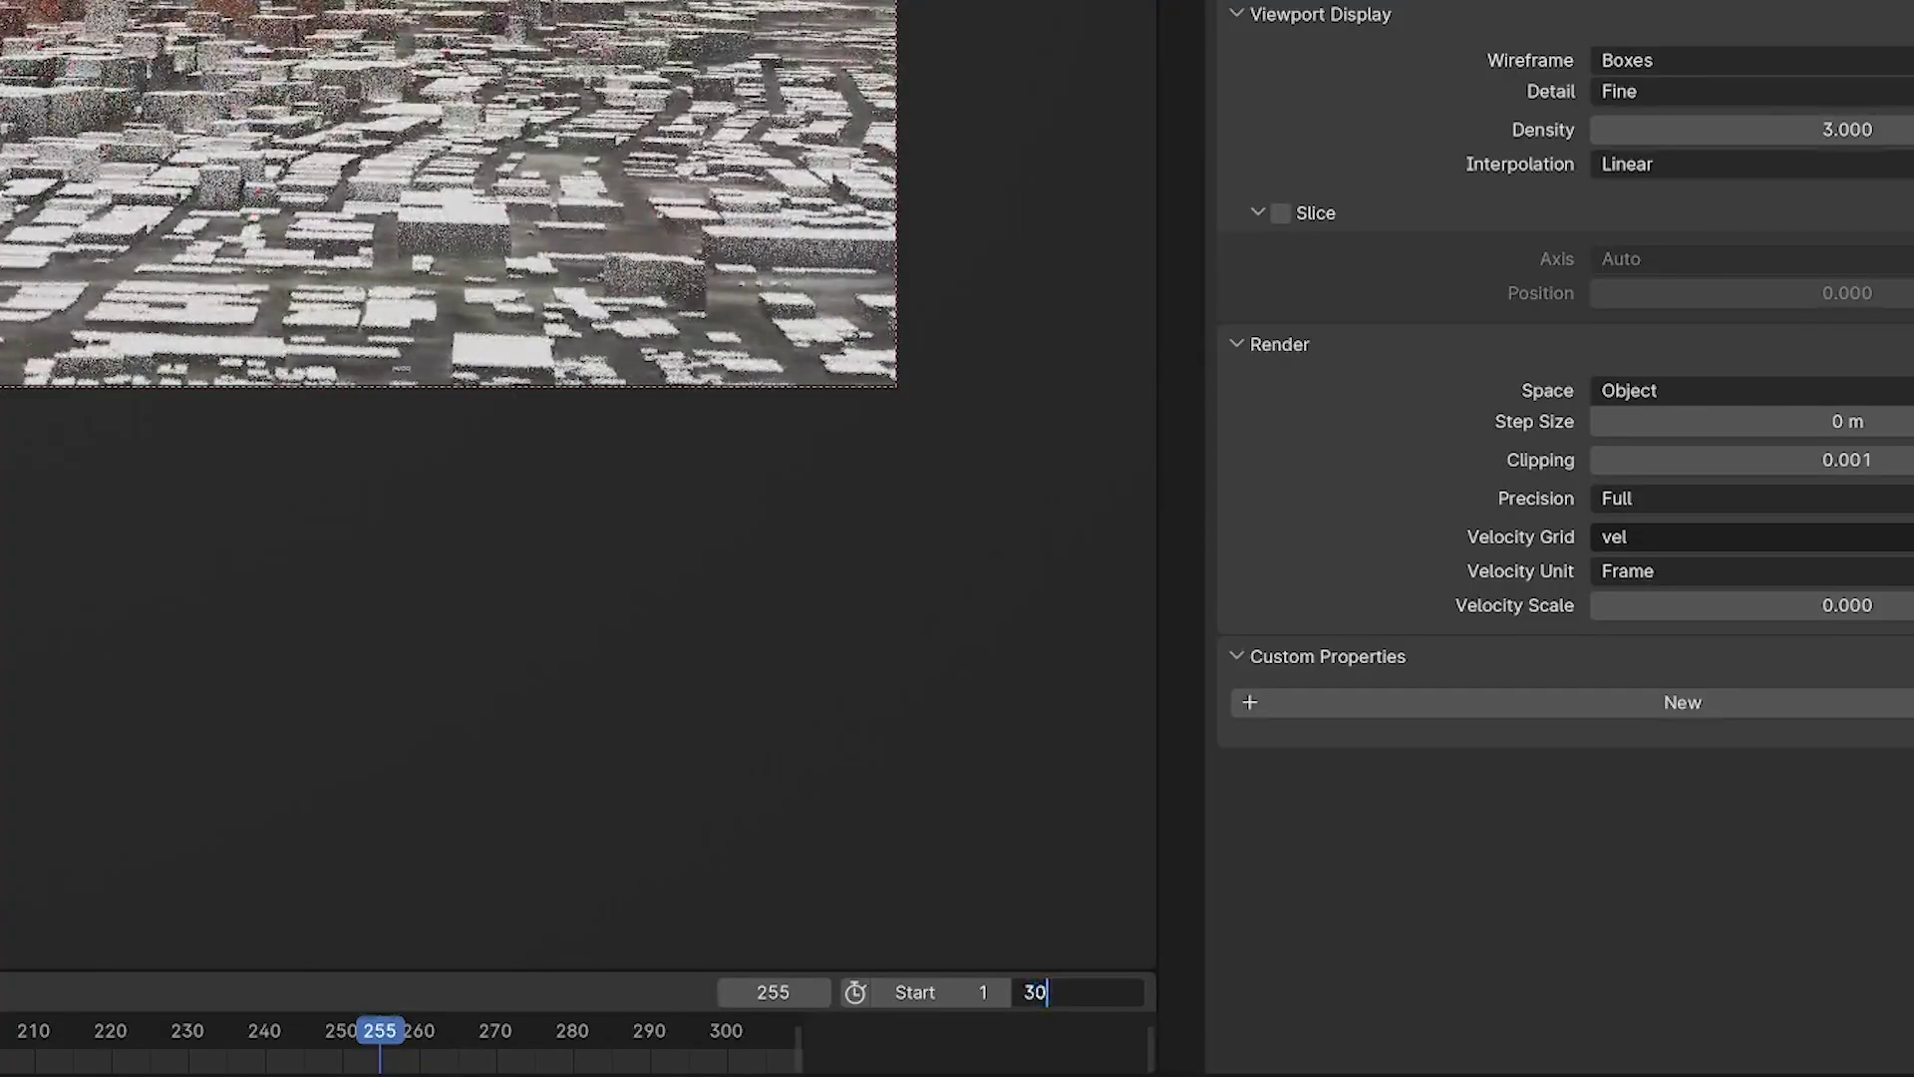
{"action": "key", "text": "Return"}
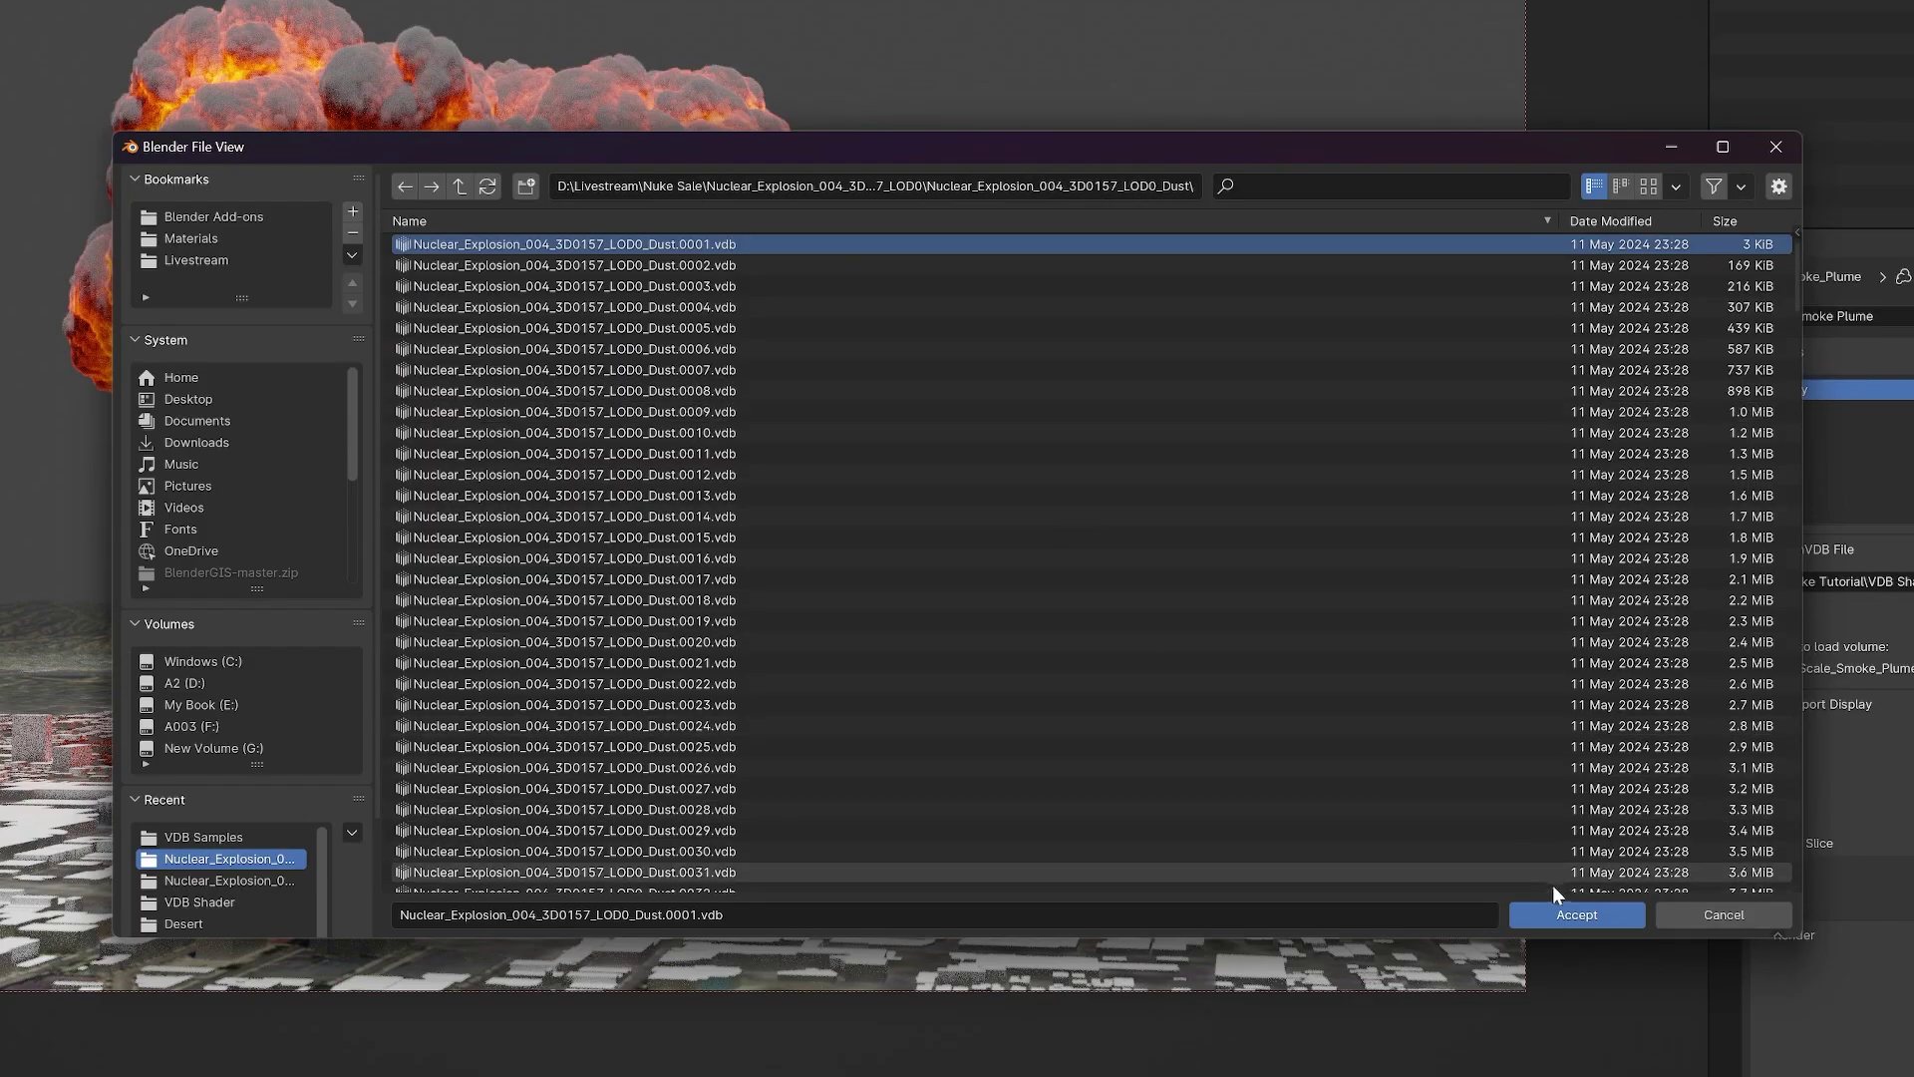
{"action": "left_click", "coordinate": [1553, 913]}
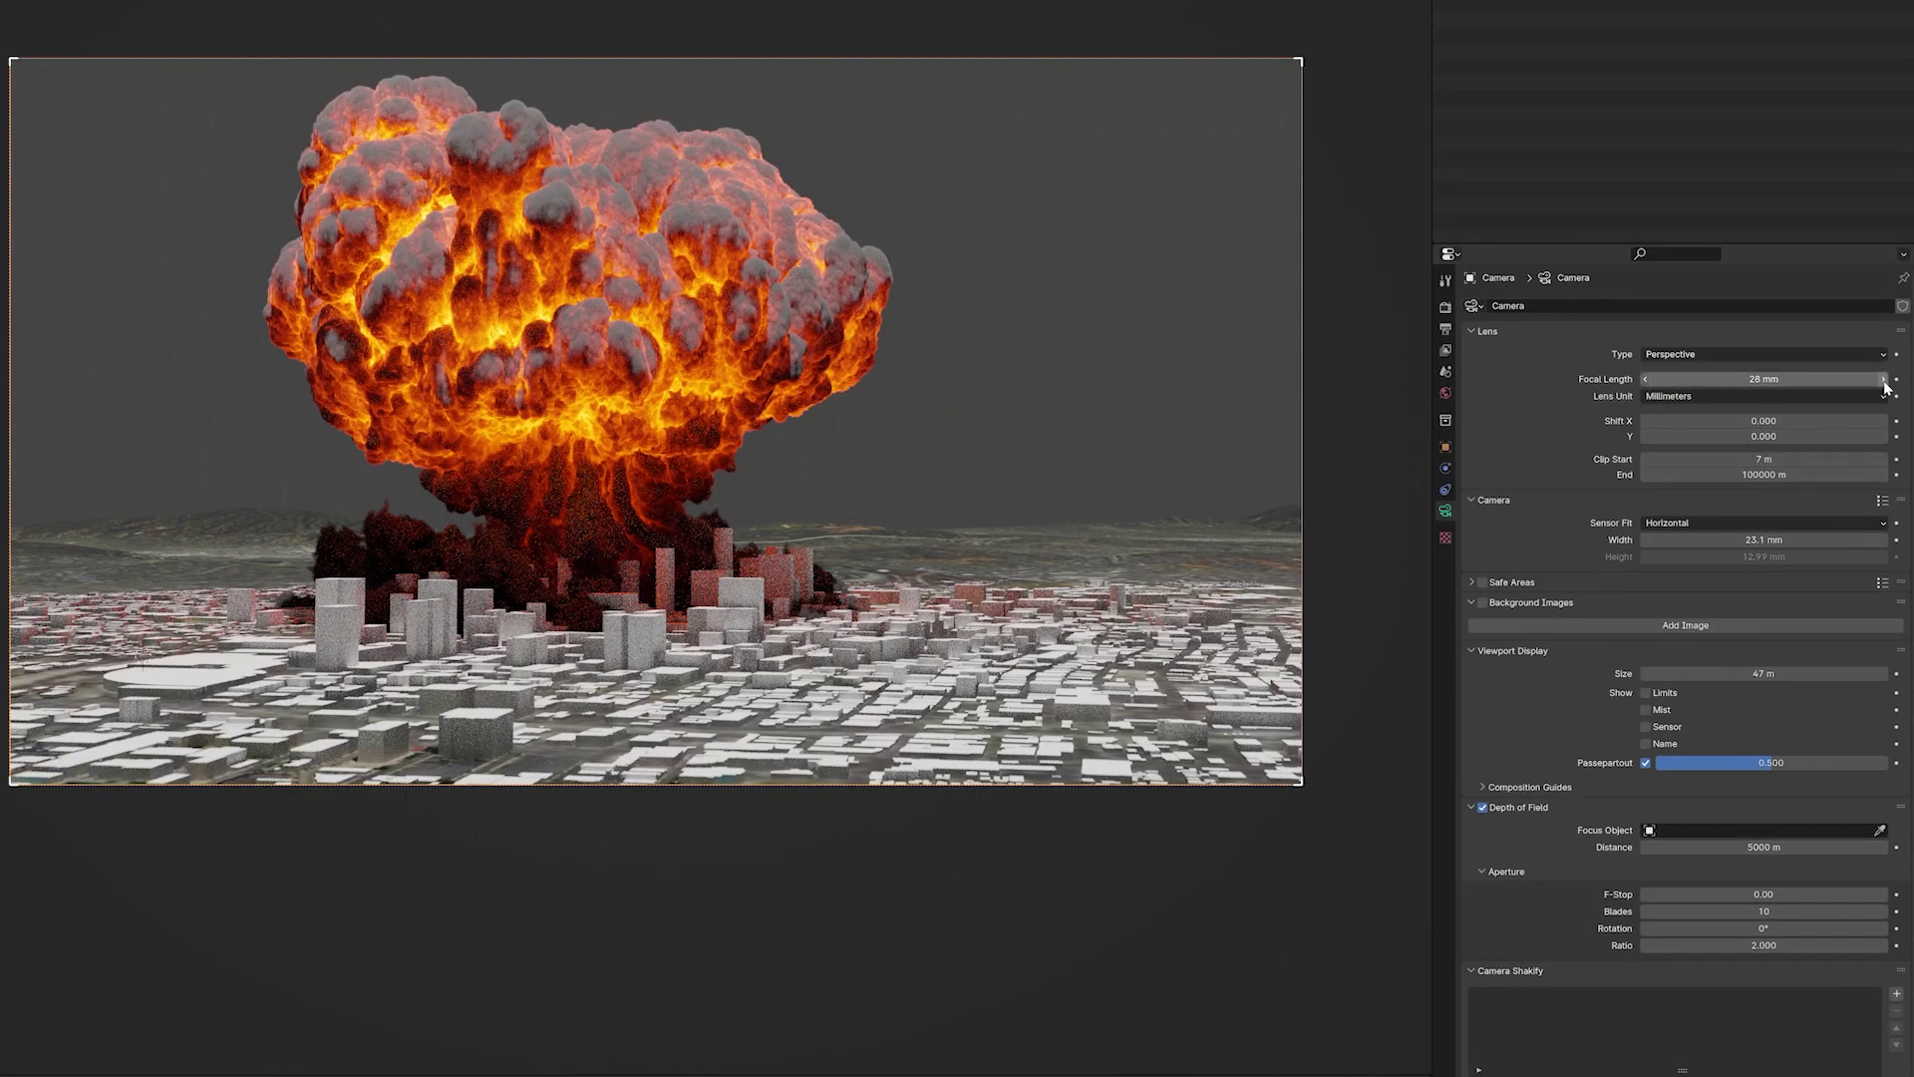
Try a 34 mm focal length, return the camera to 28 mm, then hide the Nuke collection.
{"action": "left_click_drag", "start_coordinate": [1763, 379], "coordinate": [1773, 379]}
{"action": "left_click_drag", "start_coordinate": [1647, 386], "coordinate": [1760, 386]}
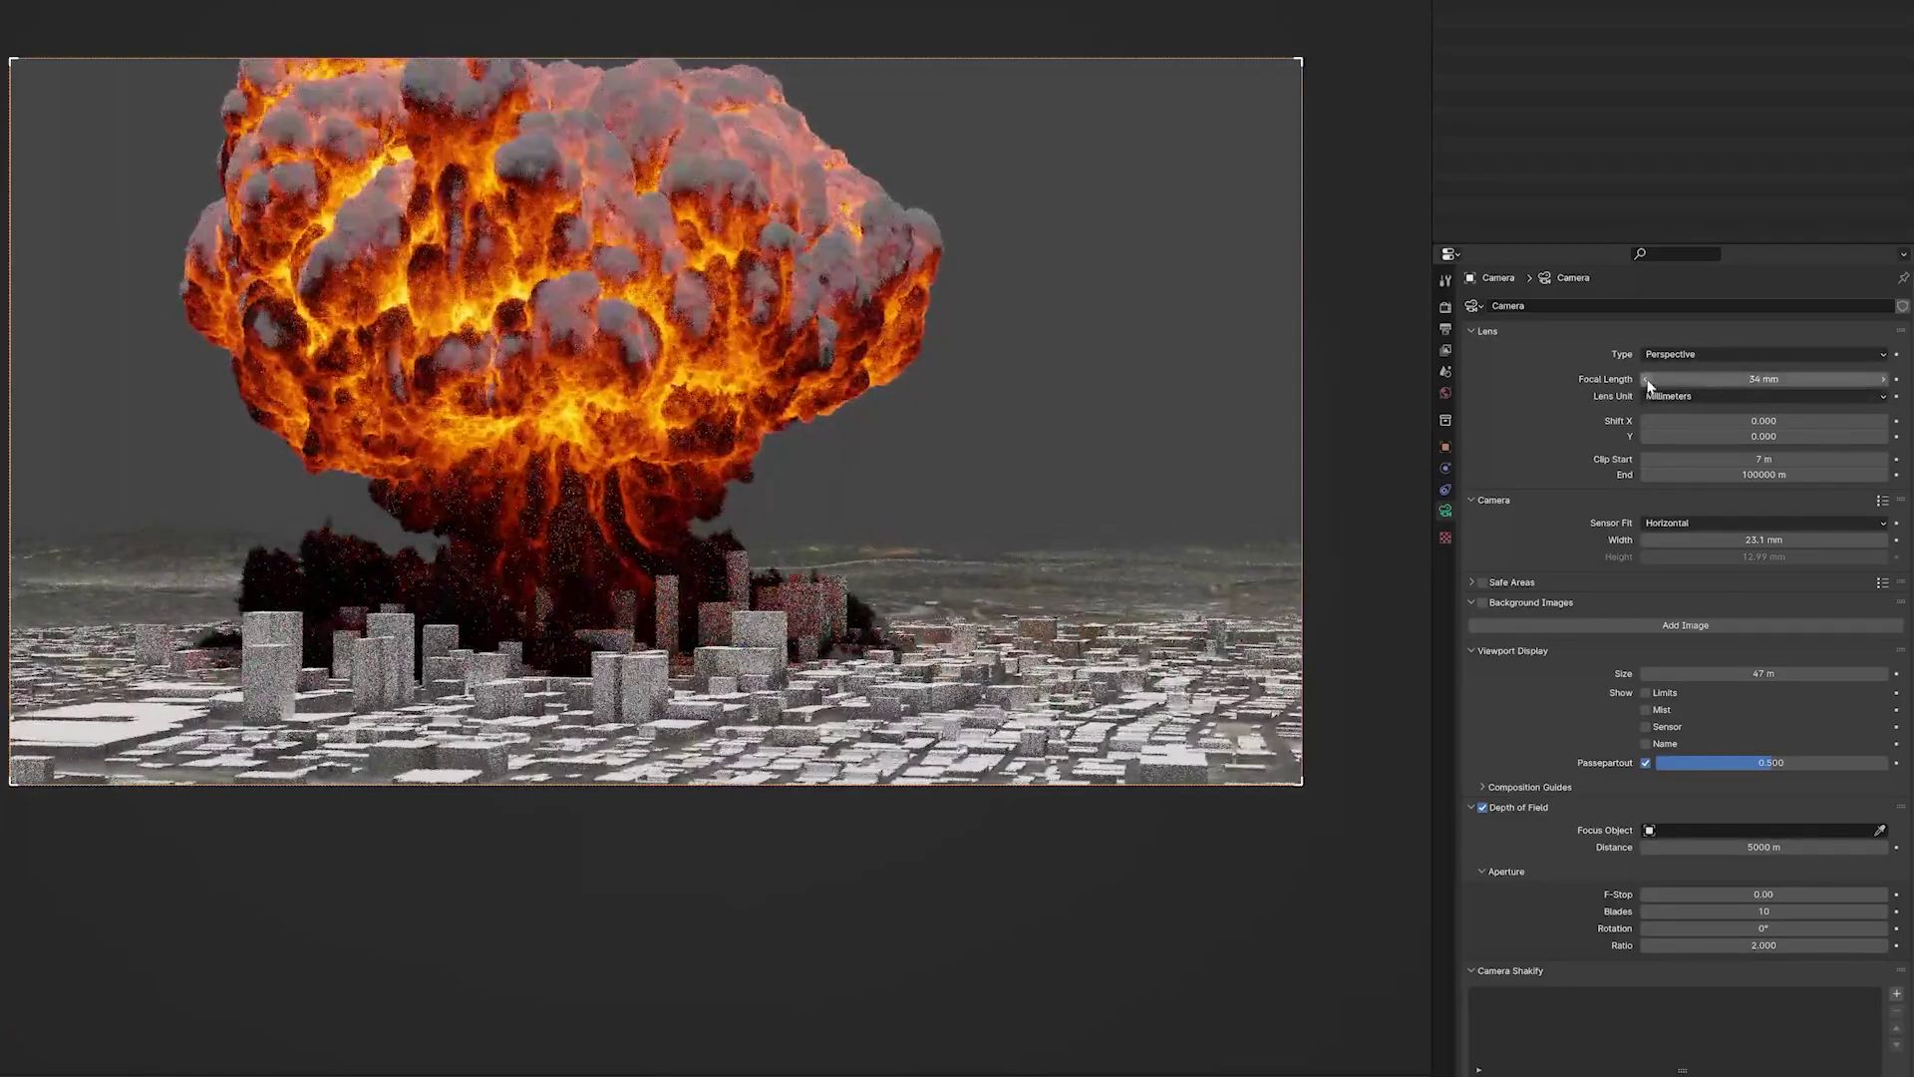
{"action": "left_click", "coordinate": [1647, 380]}
{"action": "left_click", "coordinate": [1647, 380]}
{"action": "left_click", "coordinate": [1647, 380]}
{"action": "left_click", "coordinate": [1647, 380]}
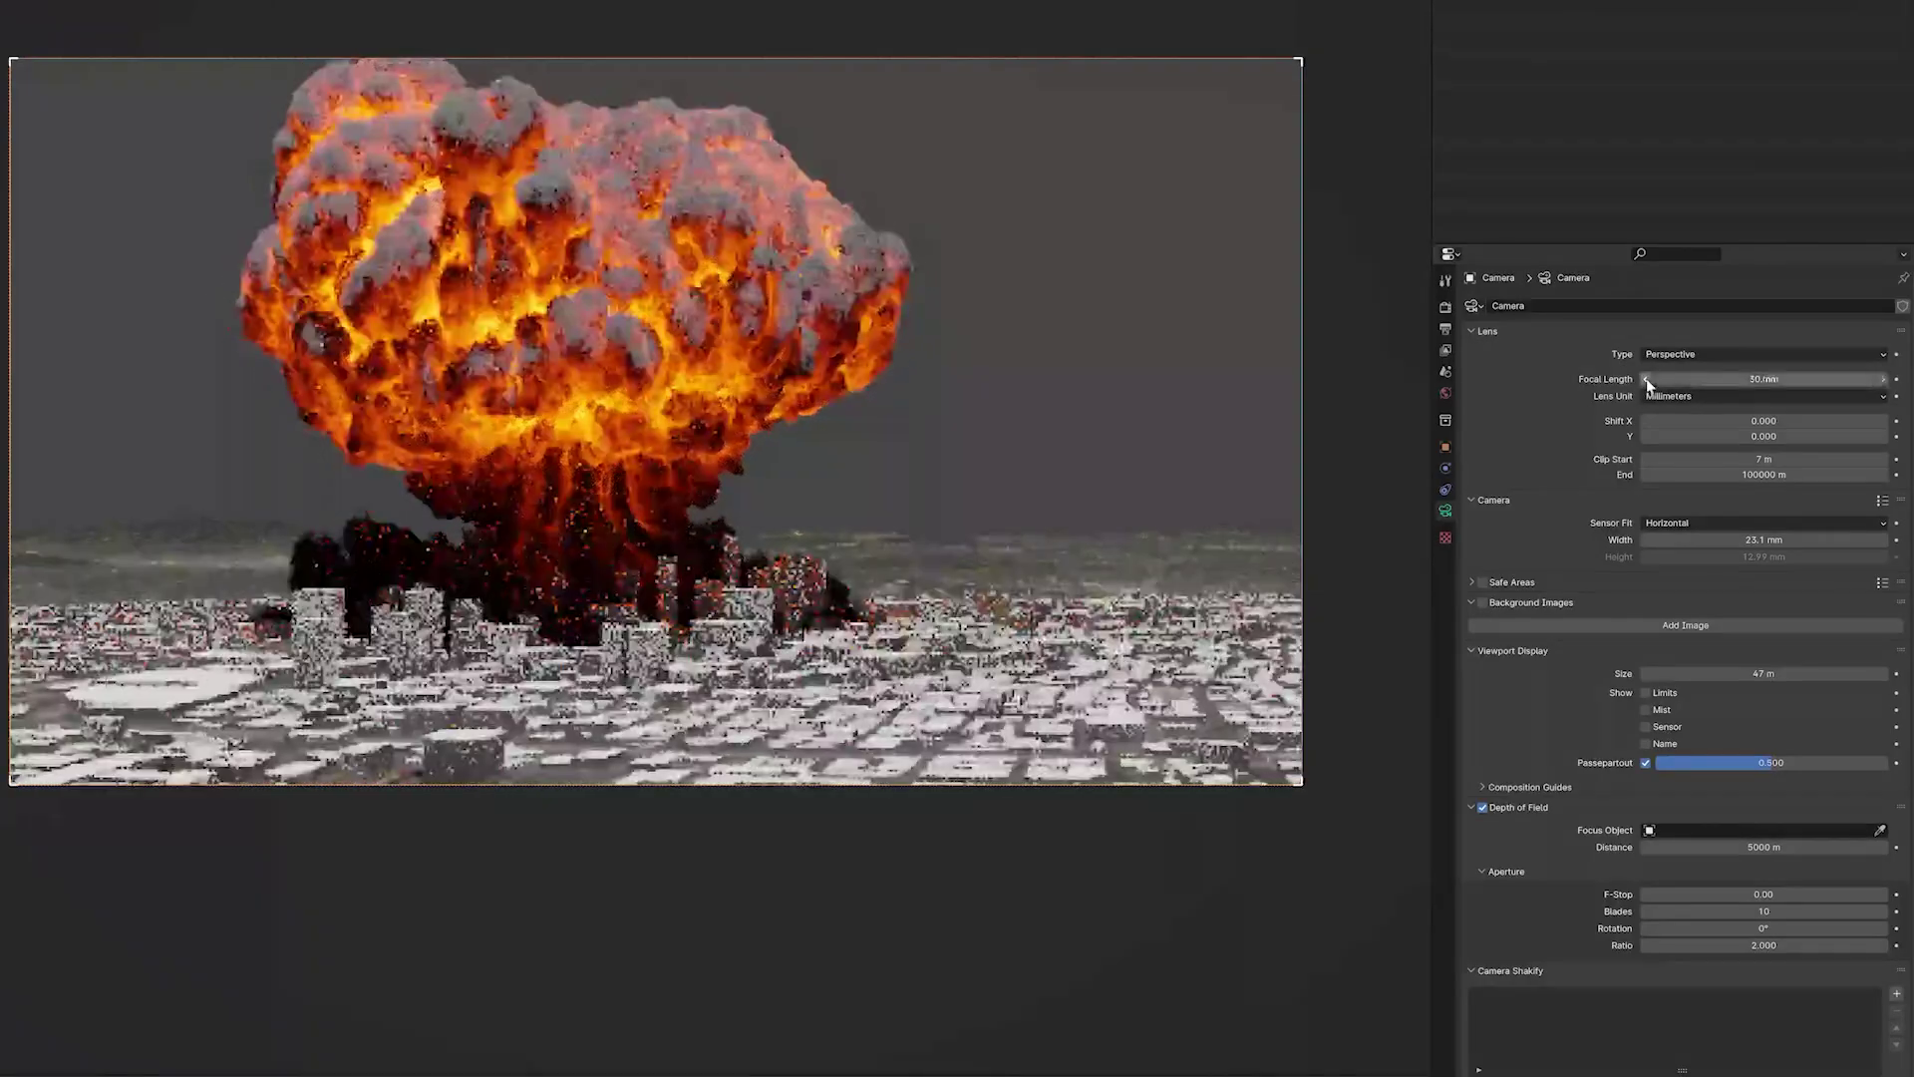
{"action": "left_click", "coordinate": [1647, 380]}
{"action": "left_click", "coordinate": [1647, 380]}
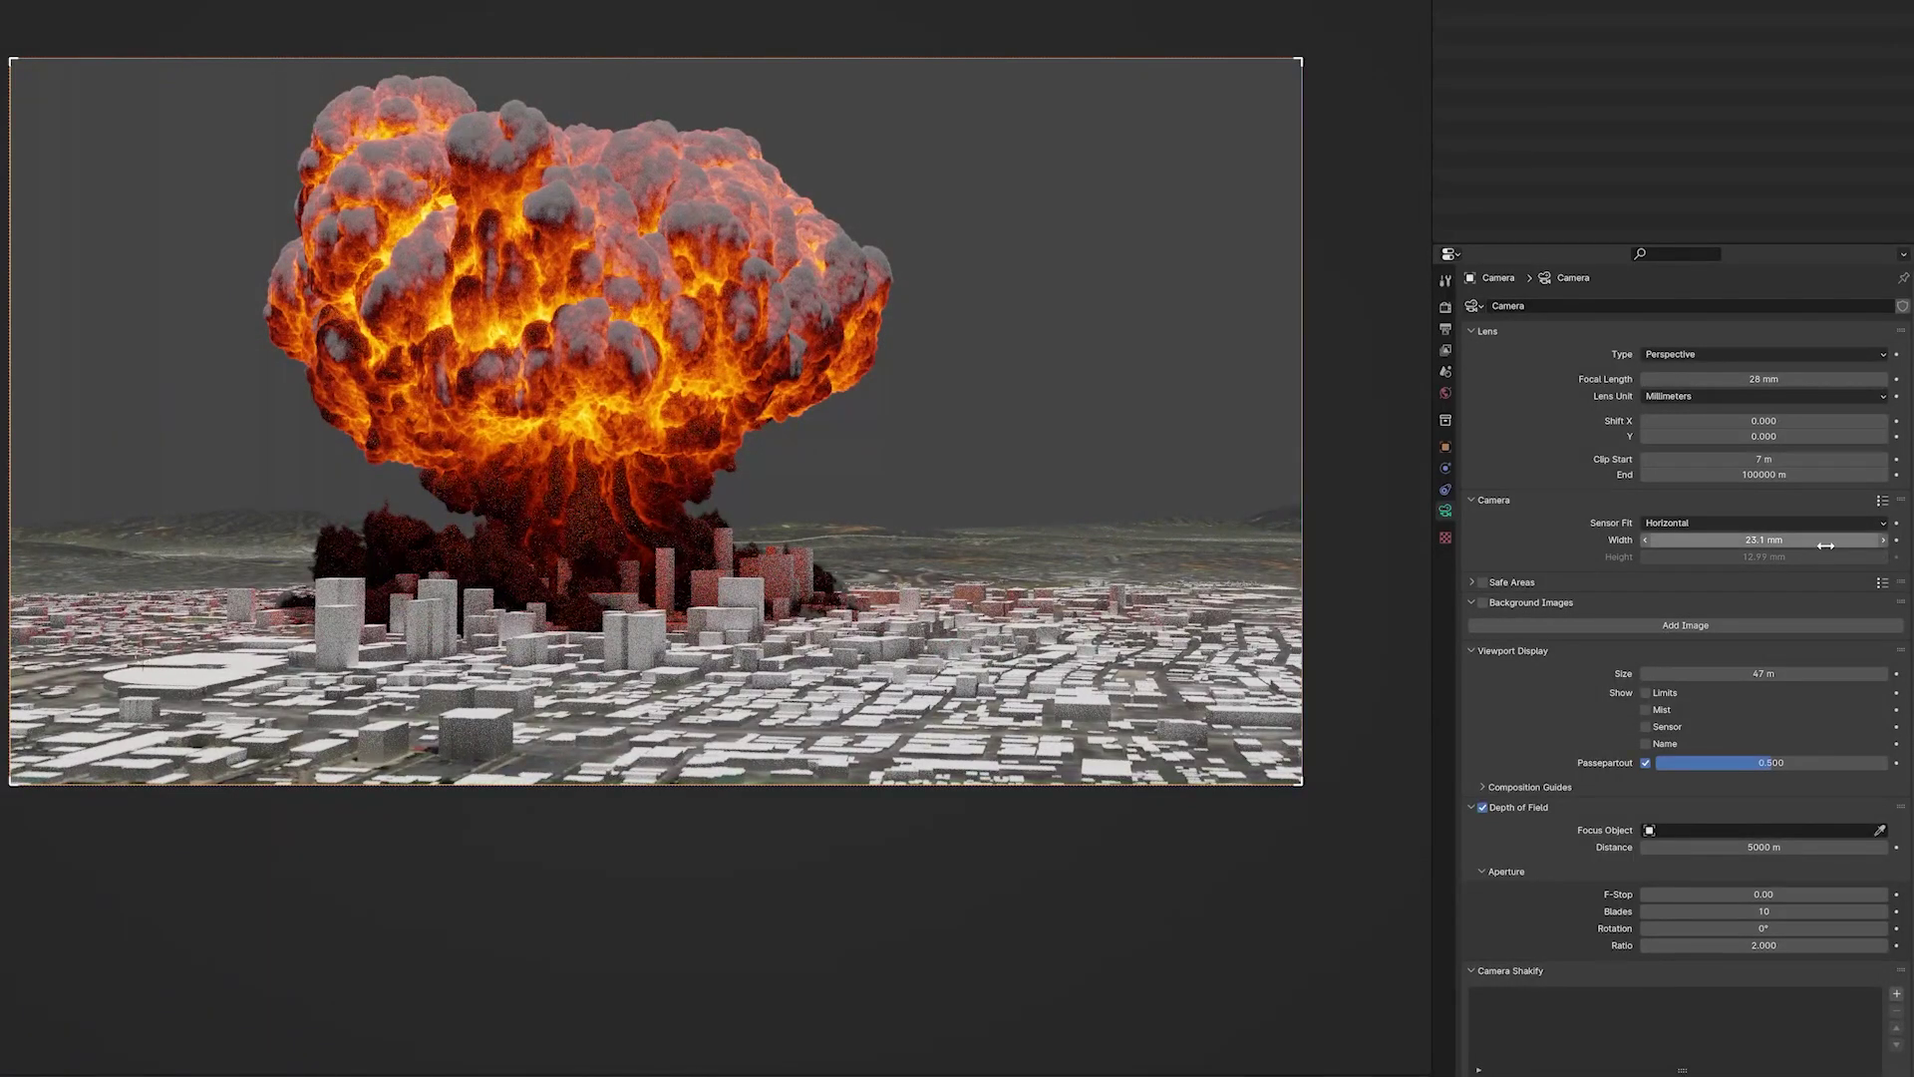
{"action": "left_click", "coordinate": [1883, 499]}
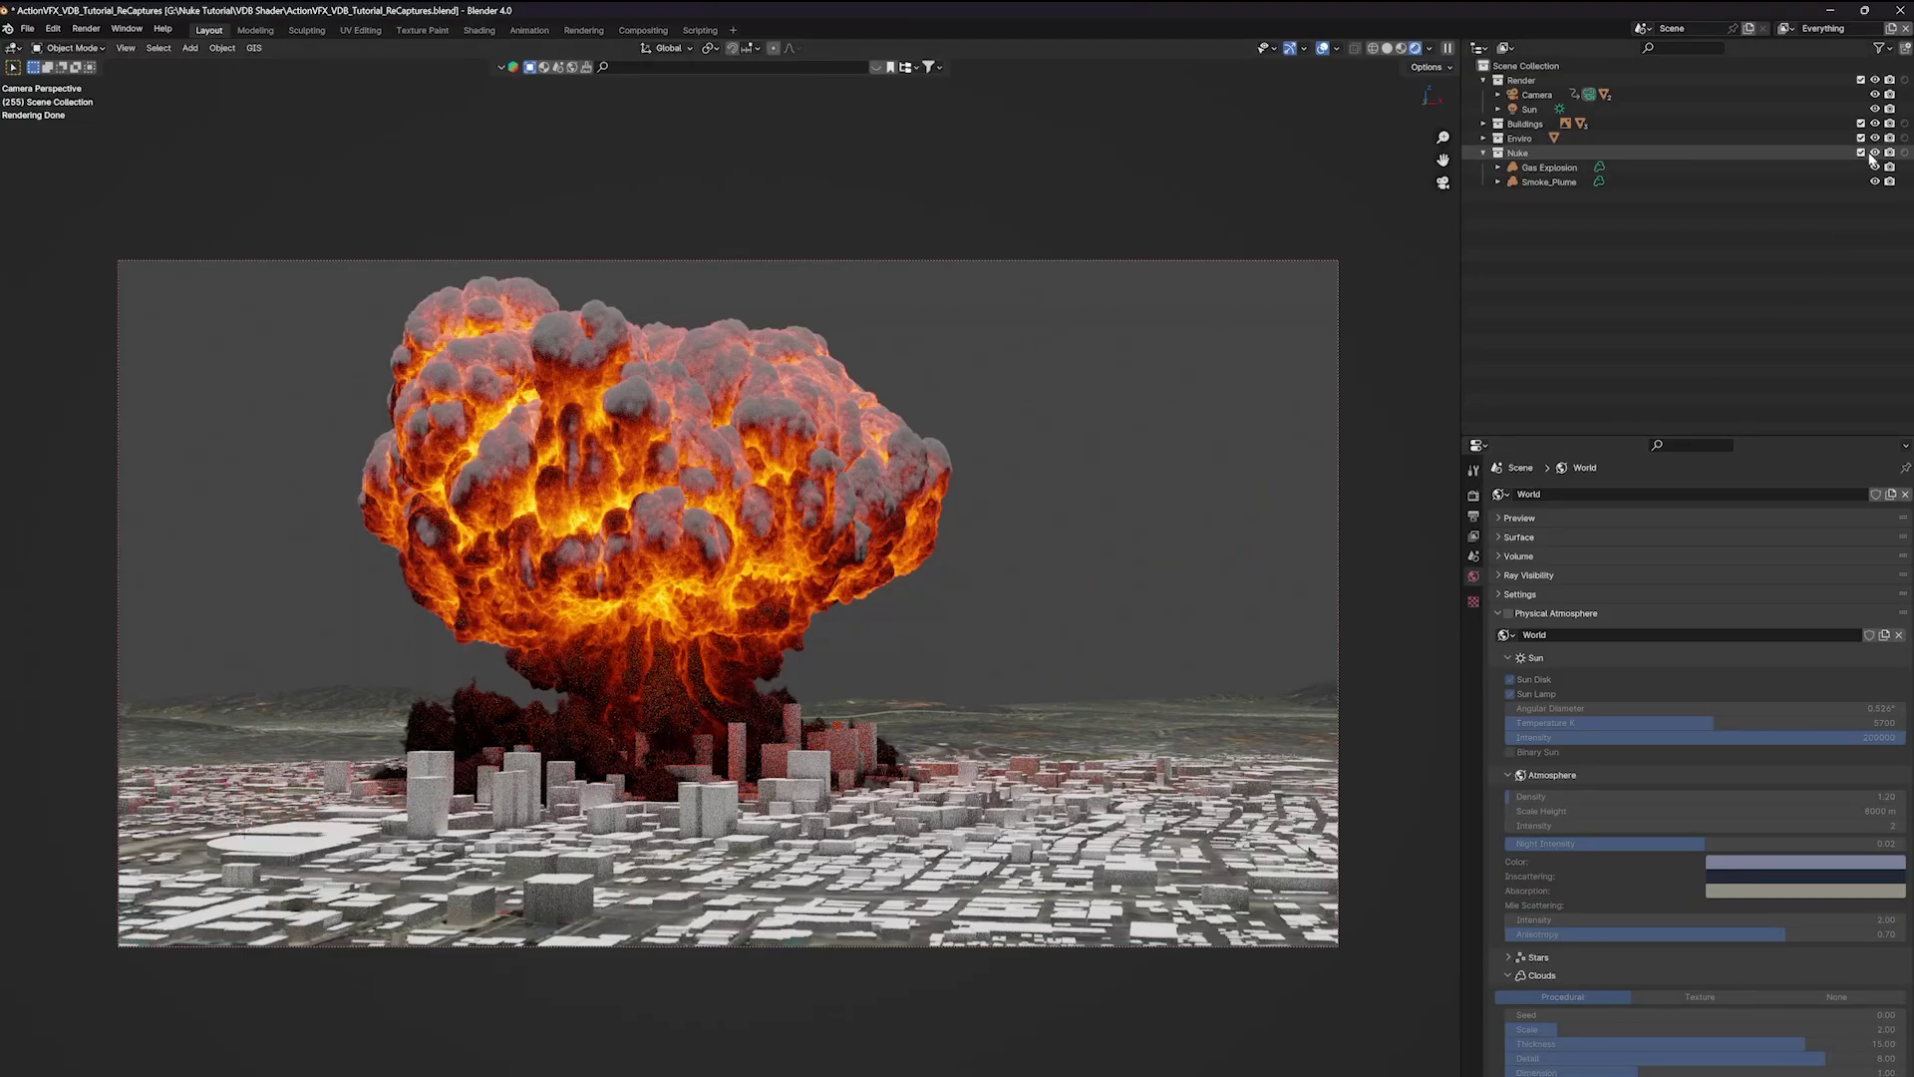
{"action": "left_click", "coordinate": [1873, 153]}
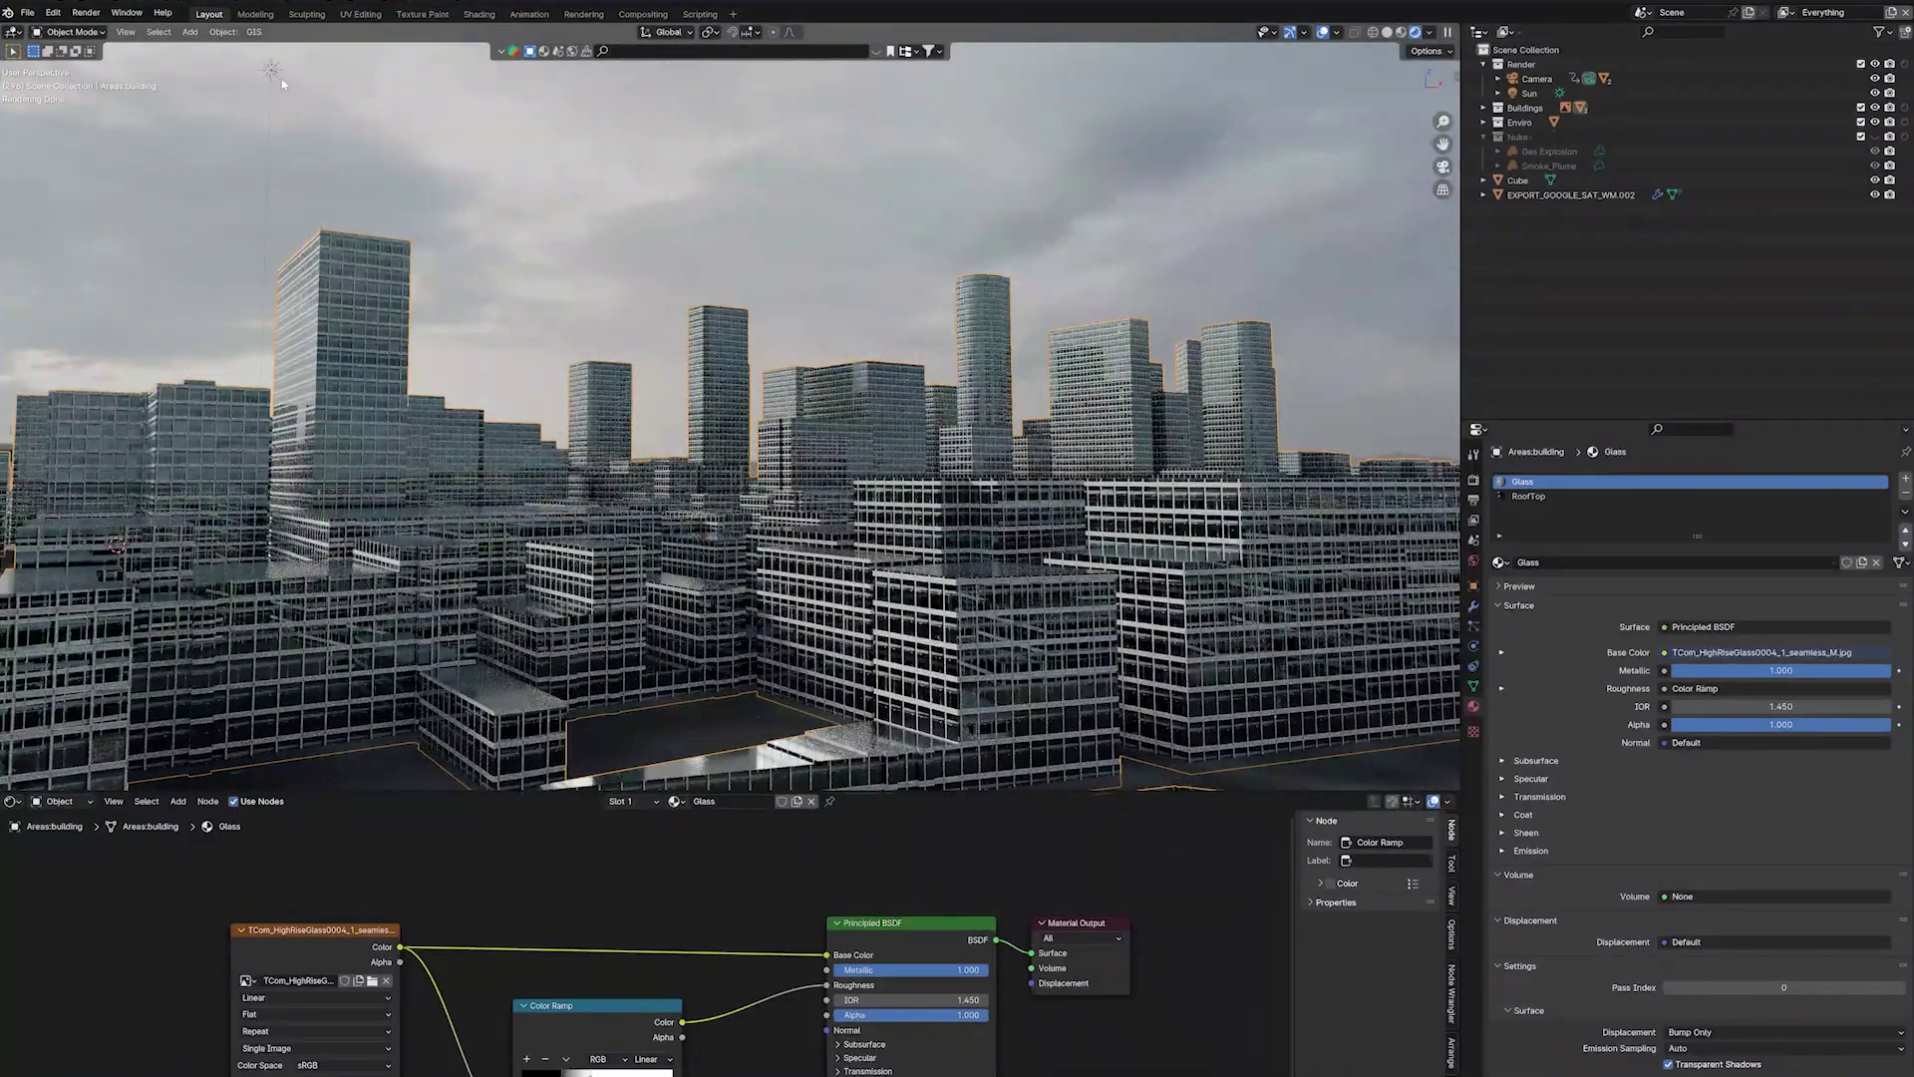
Rotate the Sun light to change its direction.
{"action": "left_click", "coordinate": [271, 70]}
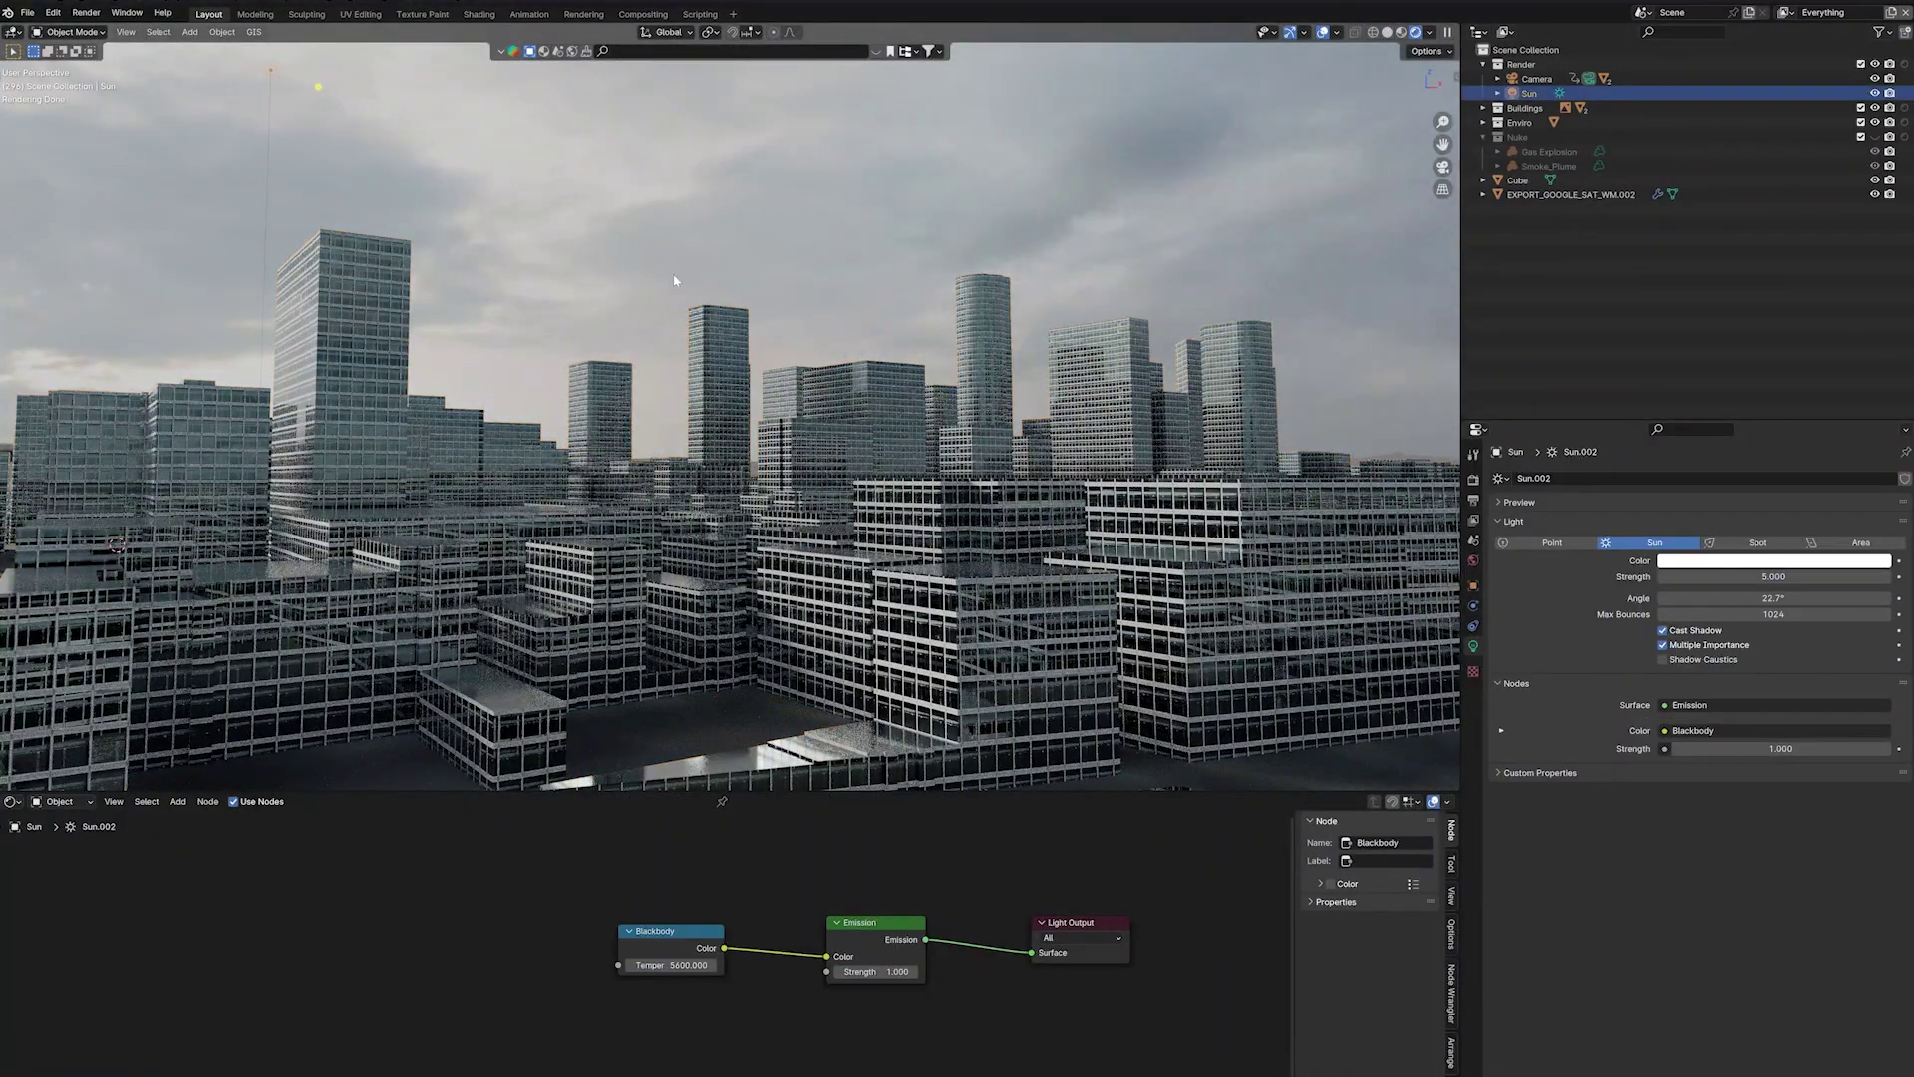
{"action": "key", "text": "r"}
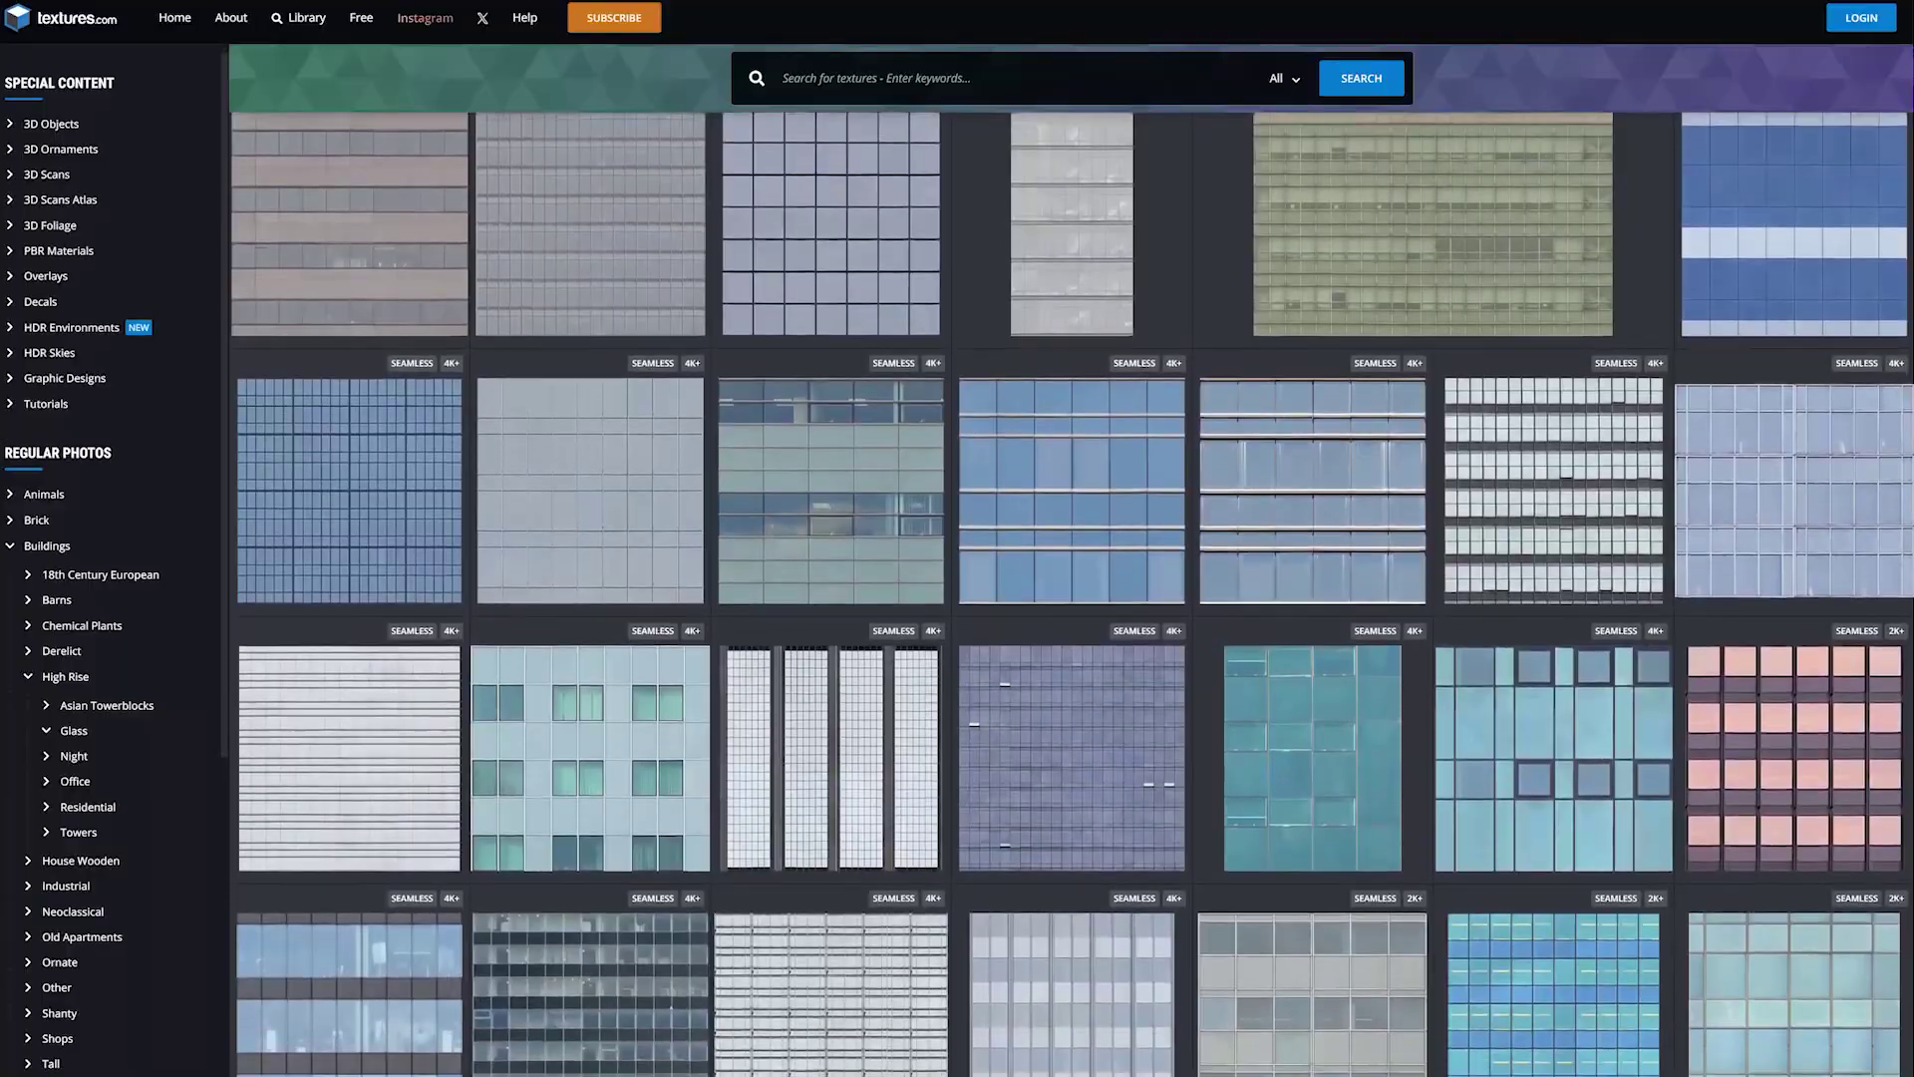
{"action": "scroll", "coordinate": [1072, 593], "scroll_direction": "down", "scroll_amount": 3}
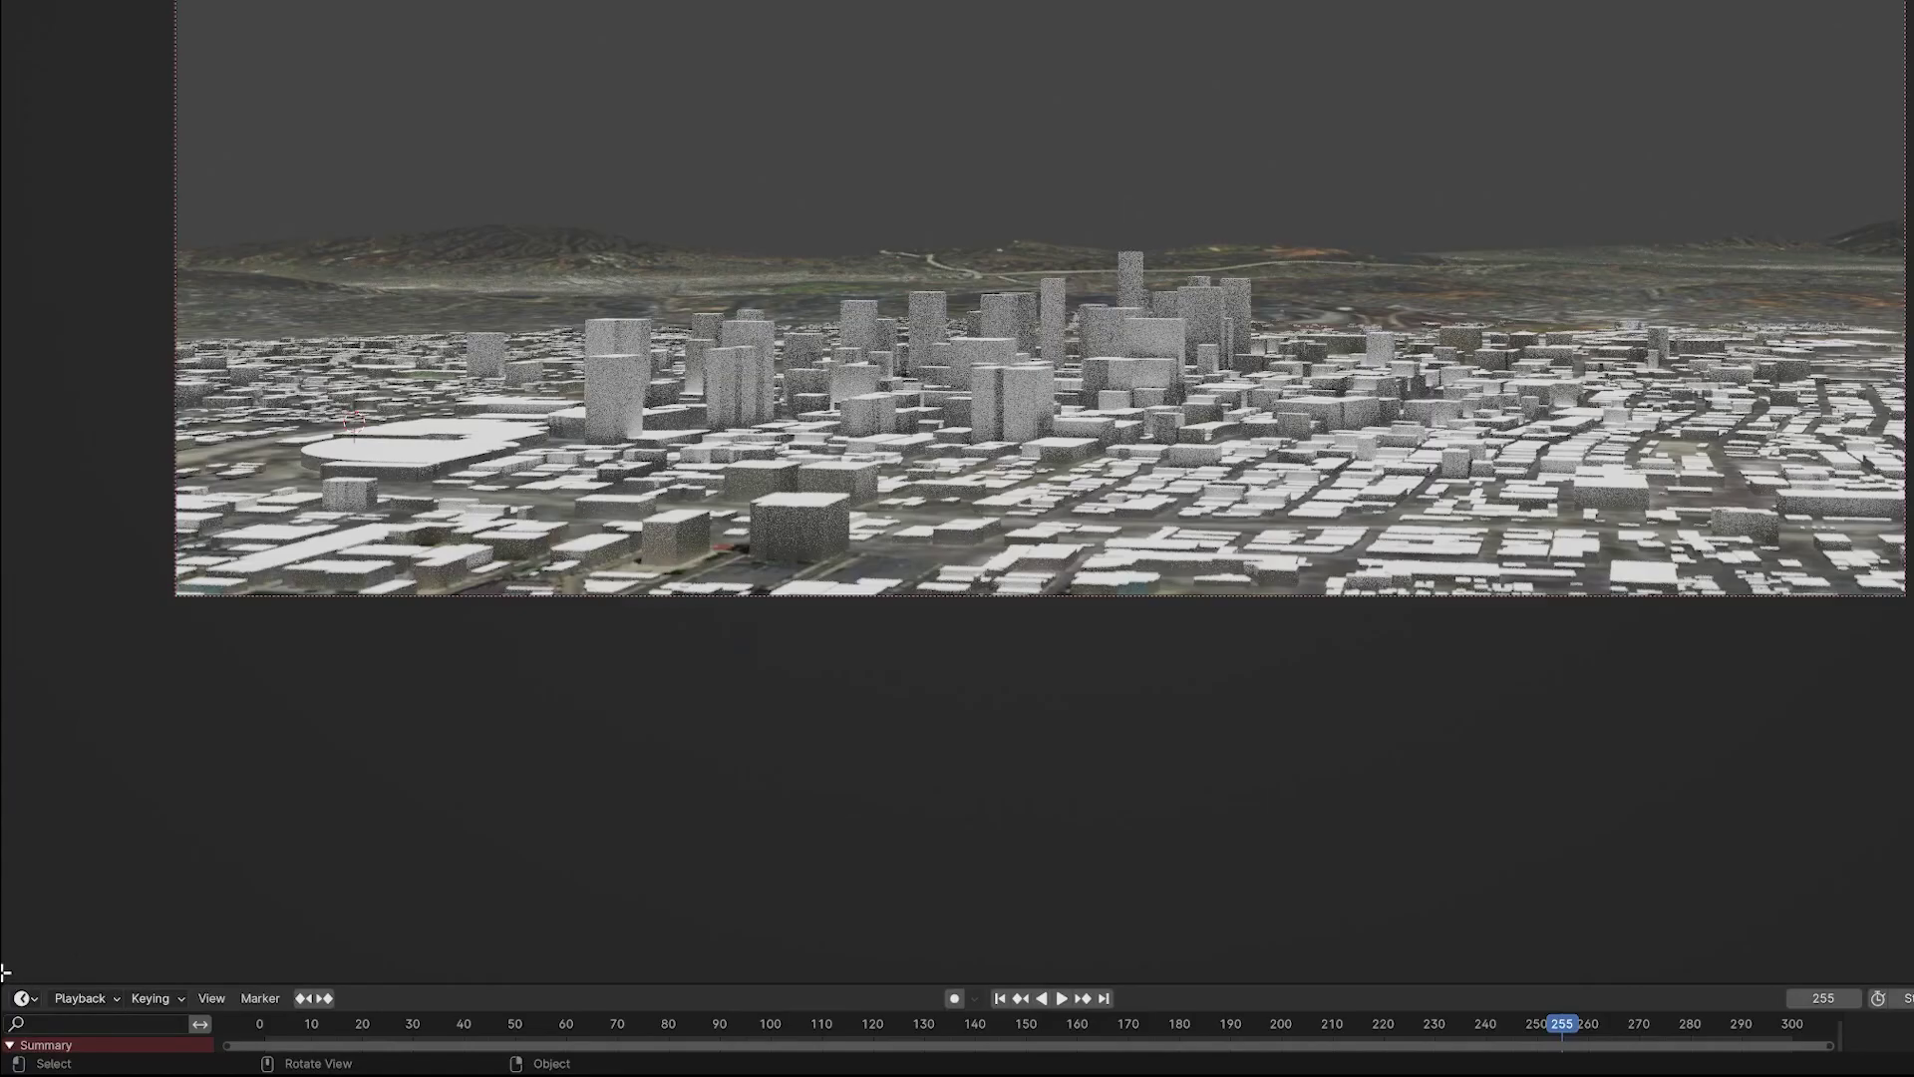
Enlarge the lower area and make it a UV Editor left, Shader Editor right.
{"action": "left_click_drag", "start_coordinate": [8, 973], "coordinate": [939, 518]}
{"action": "left_click", "coordinate": [964, 499]}
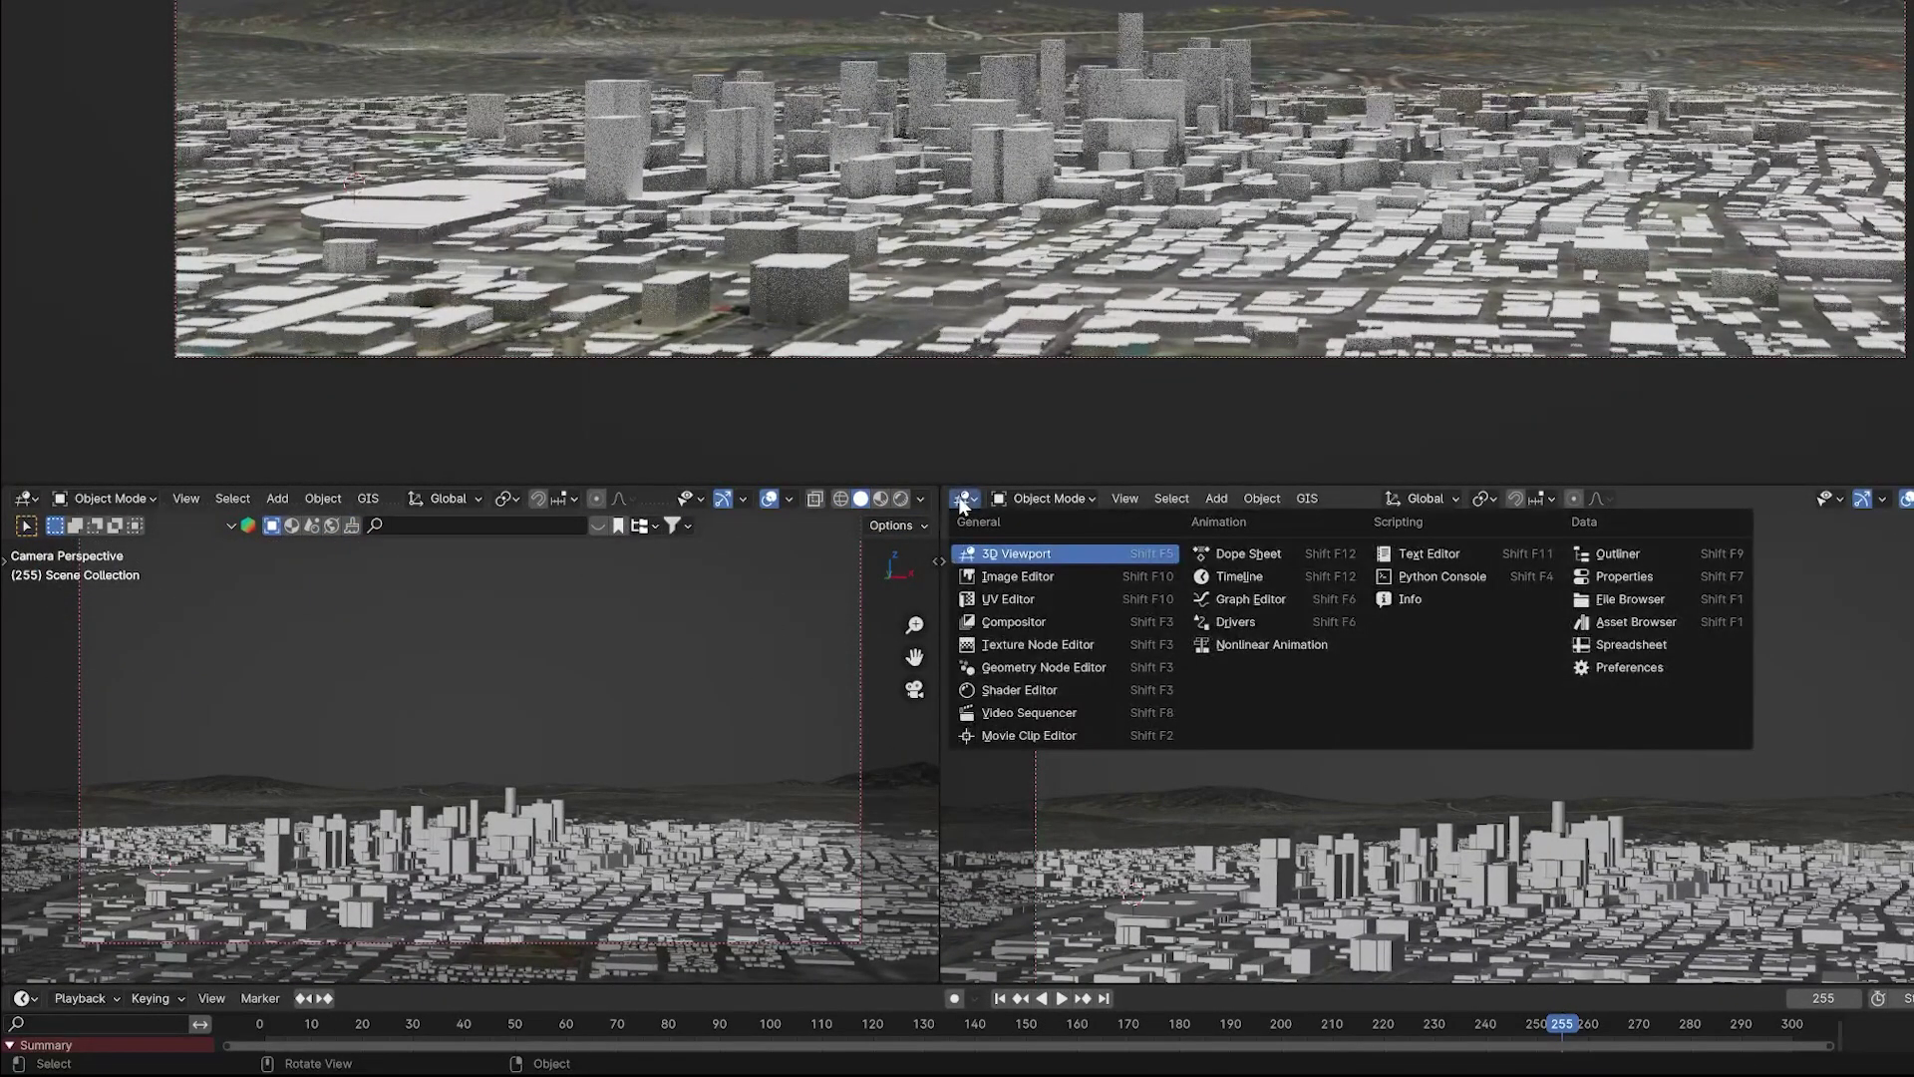
{"action": "left_click", "coordinate": [1026, 691]}
{"action": "left_click", "coordinate": [26, 499]}
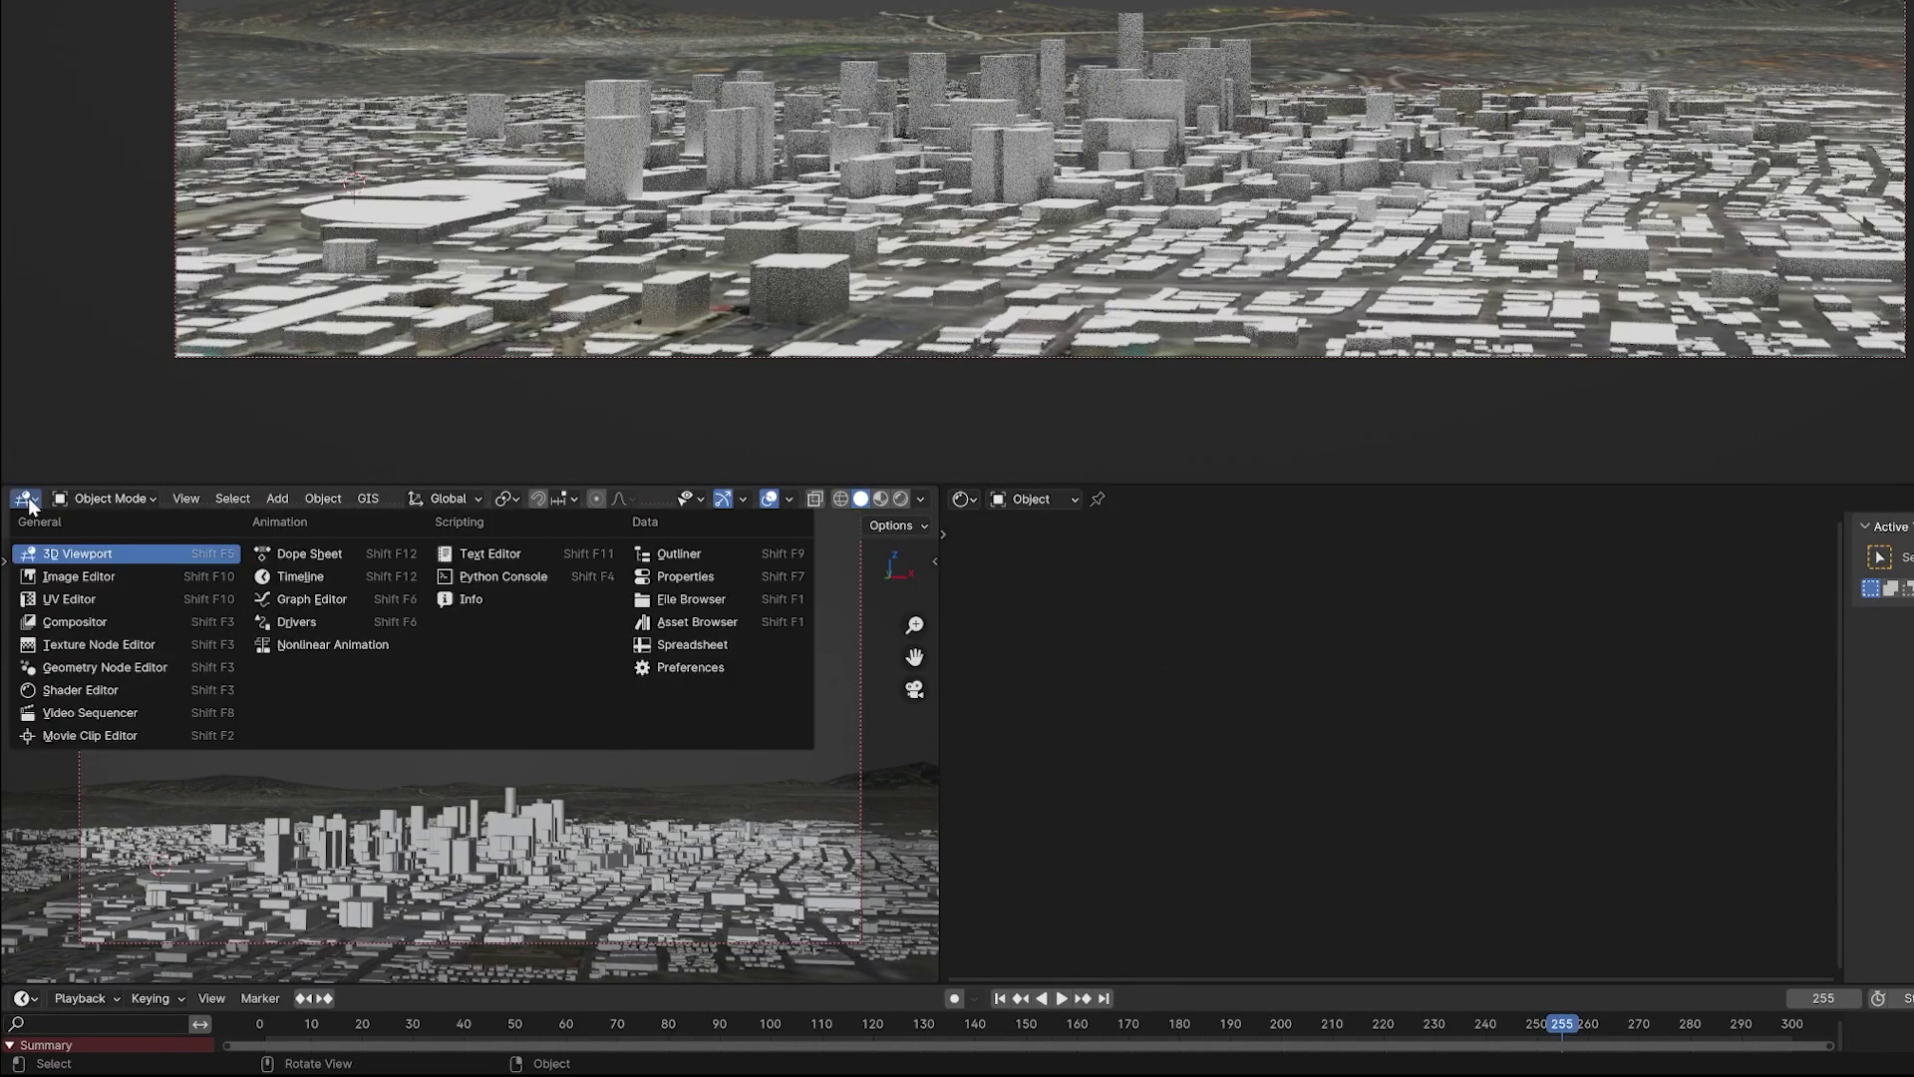
{"action": "left_click", "coordinate": [58, 601]}
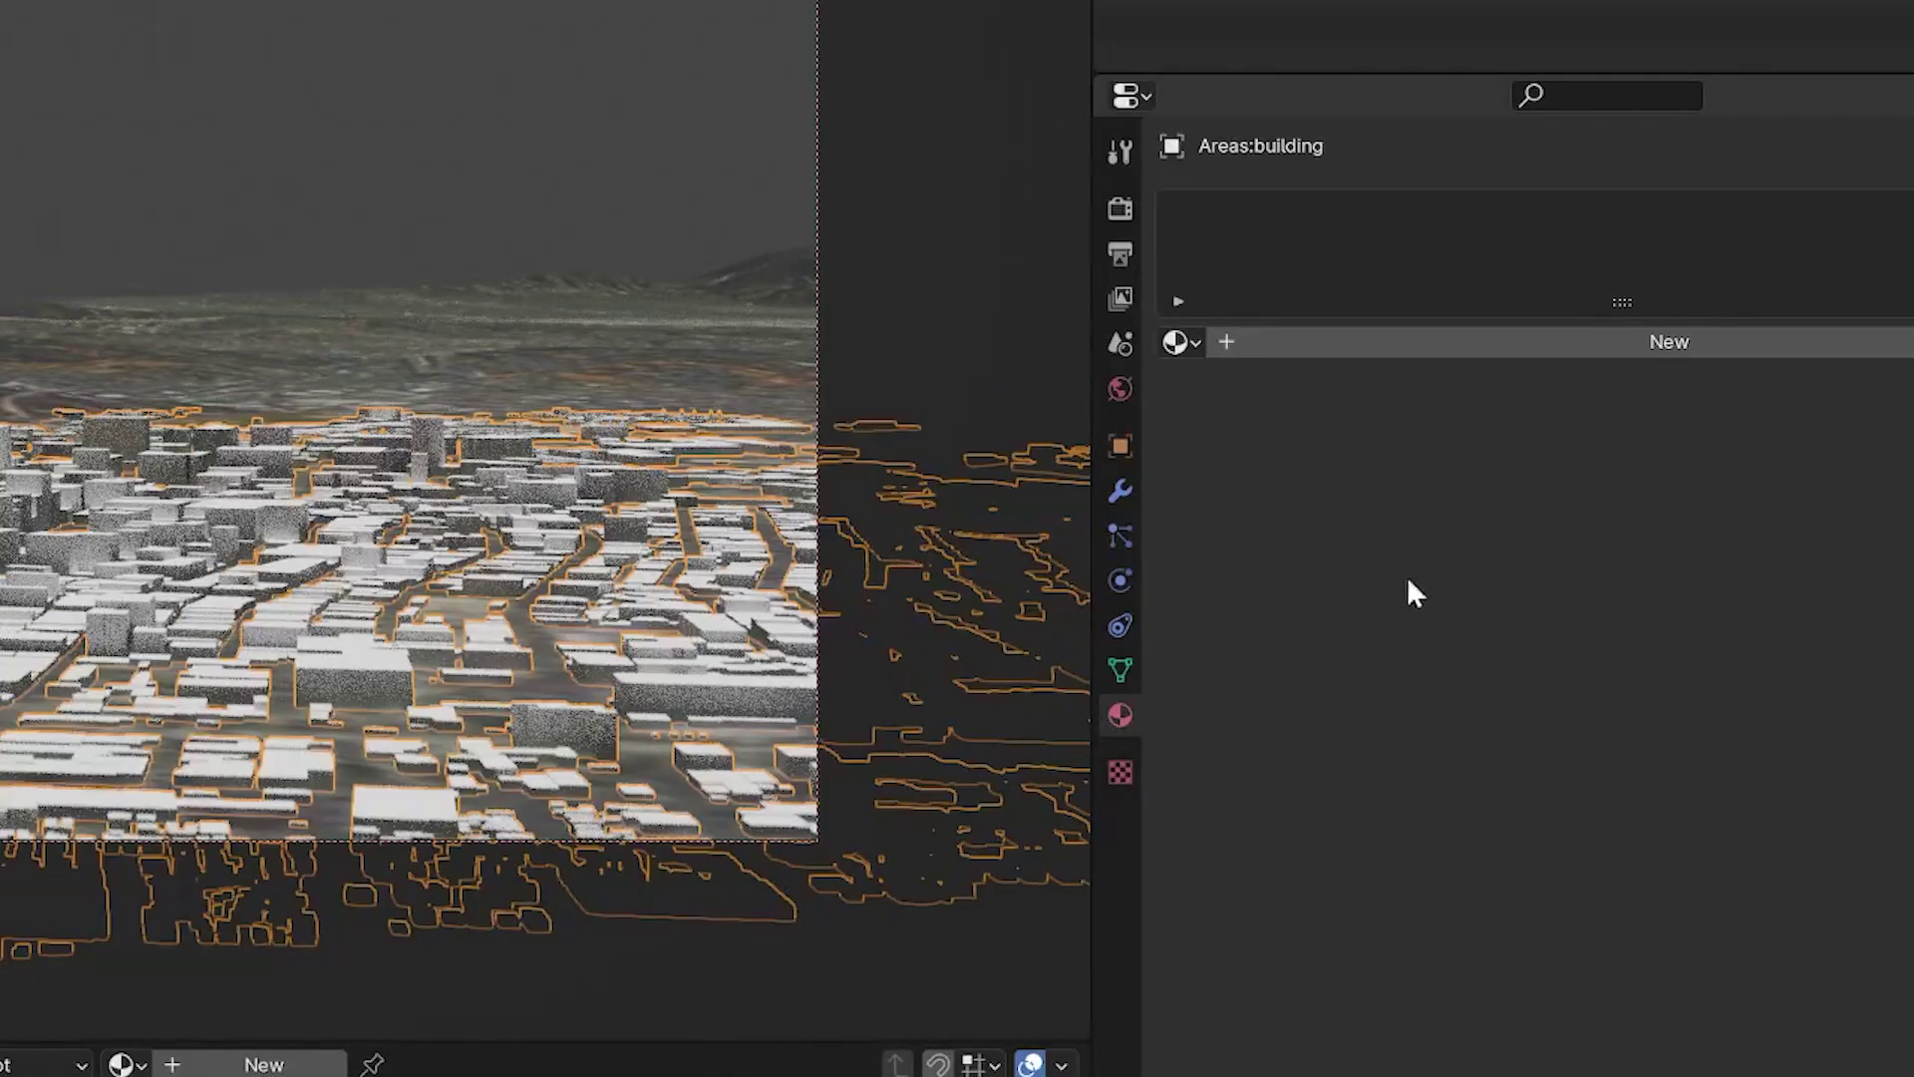
Create a new building material named Glass.
{"action": "left_click", "coordinate": [1553, 341]}
{"action": "double_click", "coordinate": [1553, 341]}
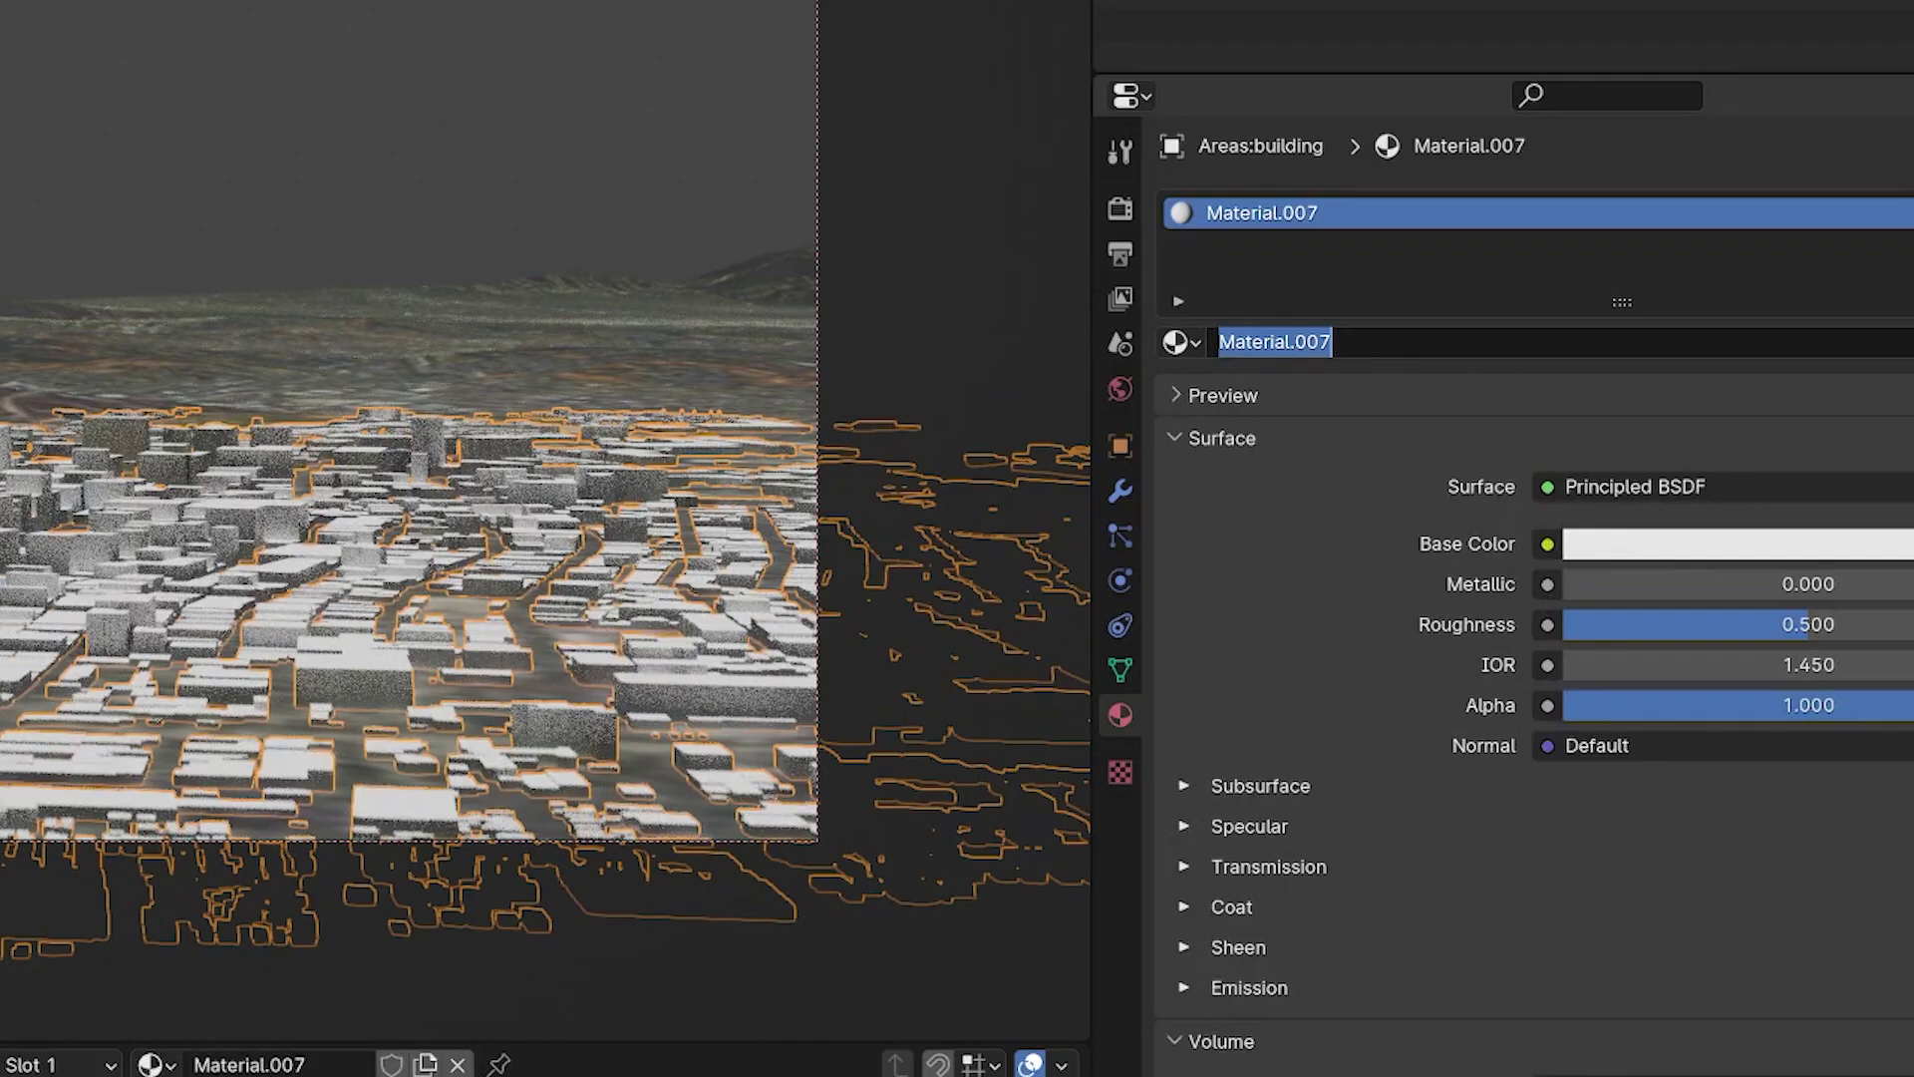
{"action": "type", "text": "Glass"}
{"action": "key", "text": "Return"}
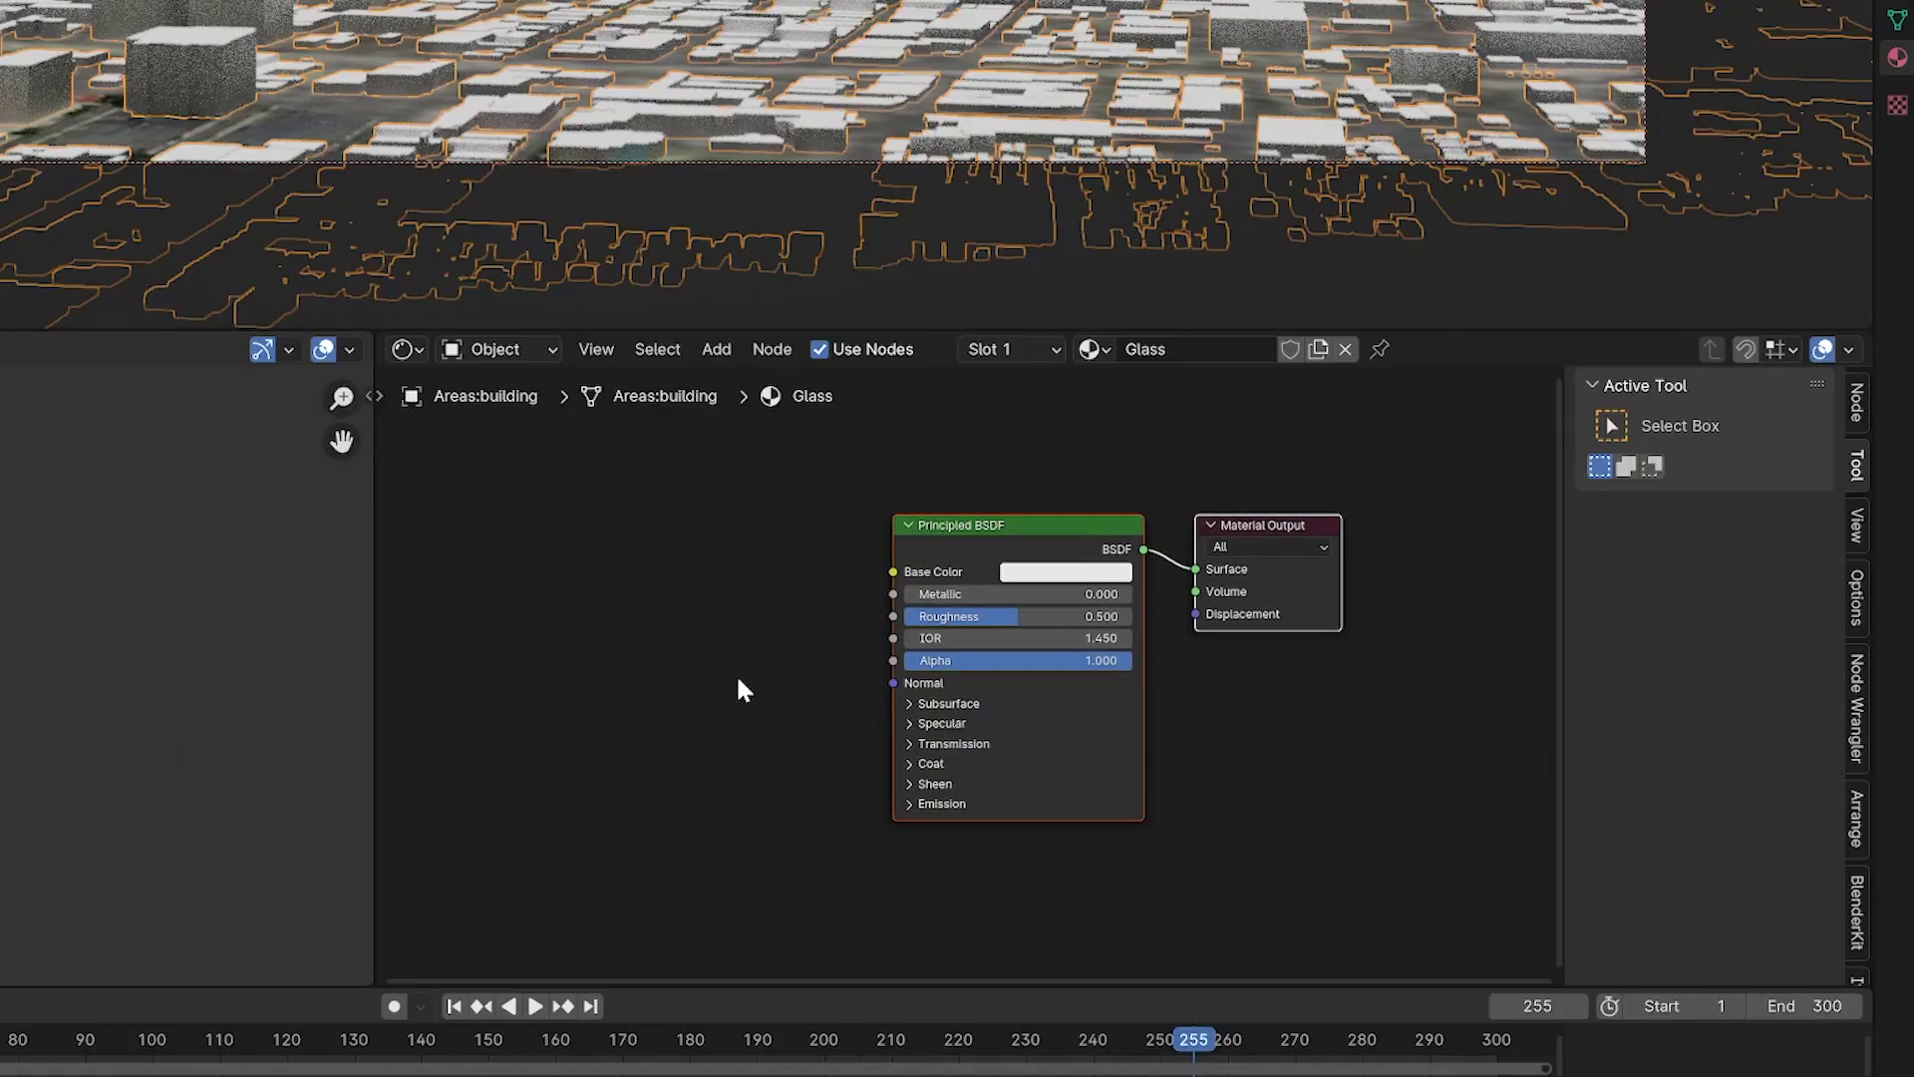
Add an Image Texture node loading TCom_HighRiseGlass0004_1_seamless_M.jpg for the Base Color.
{"action": "key", "text": "shift+a"}
{"action": "left_click", "coordinate": [635, 622]}
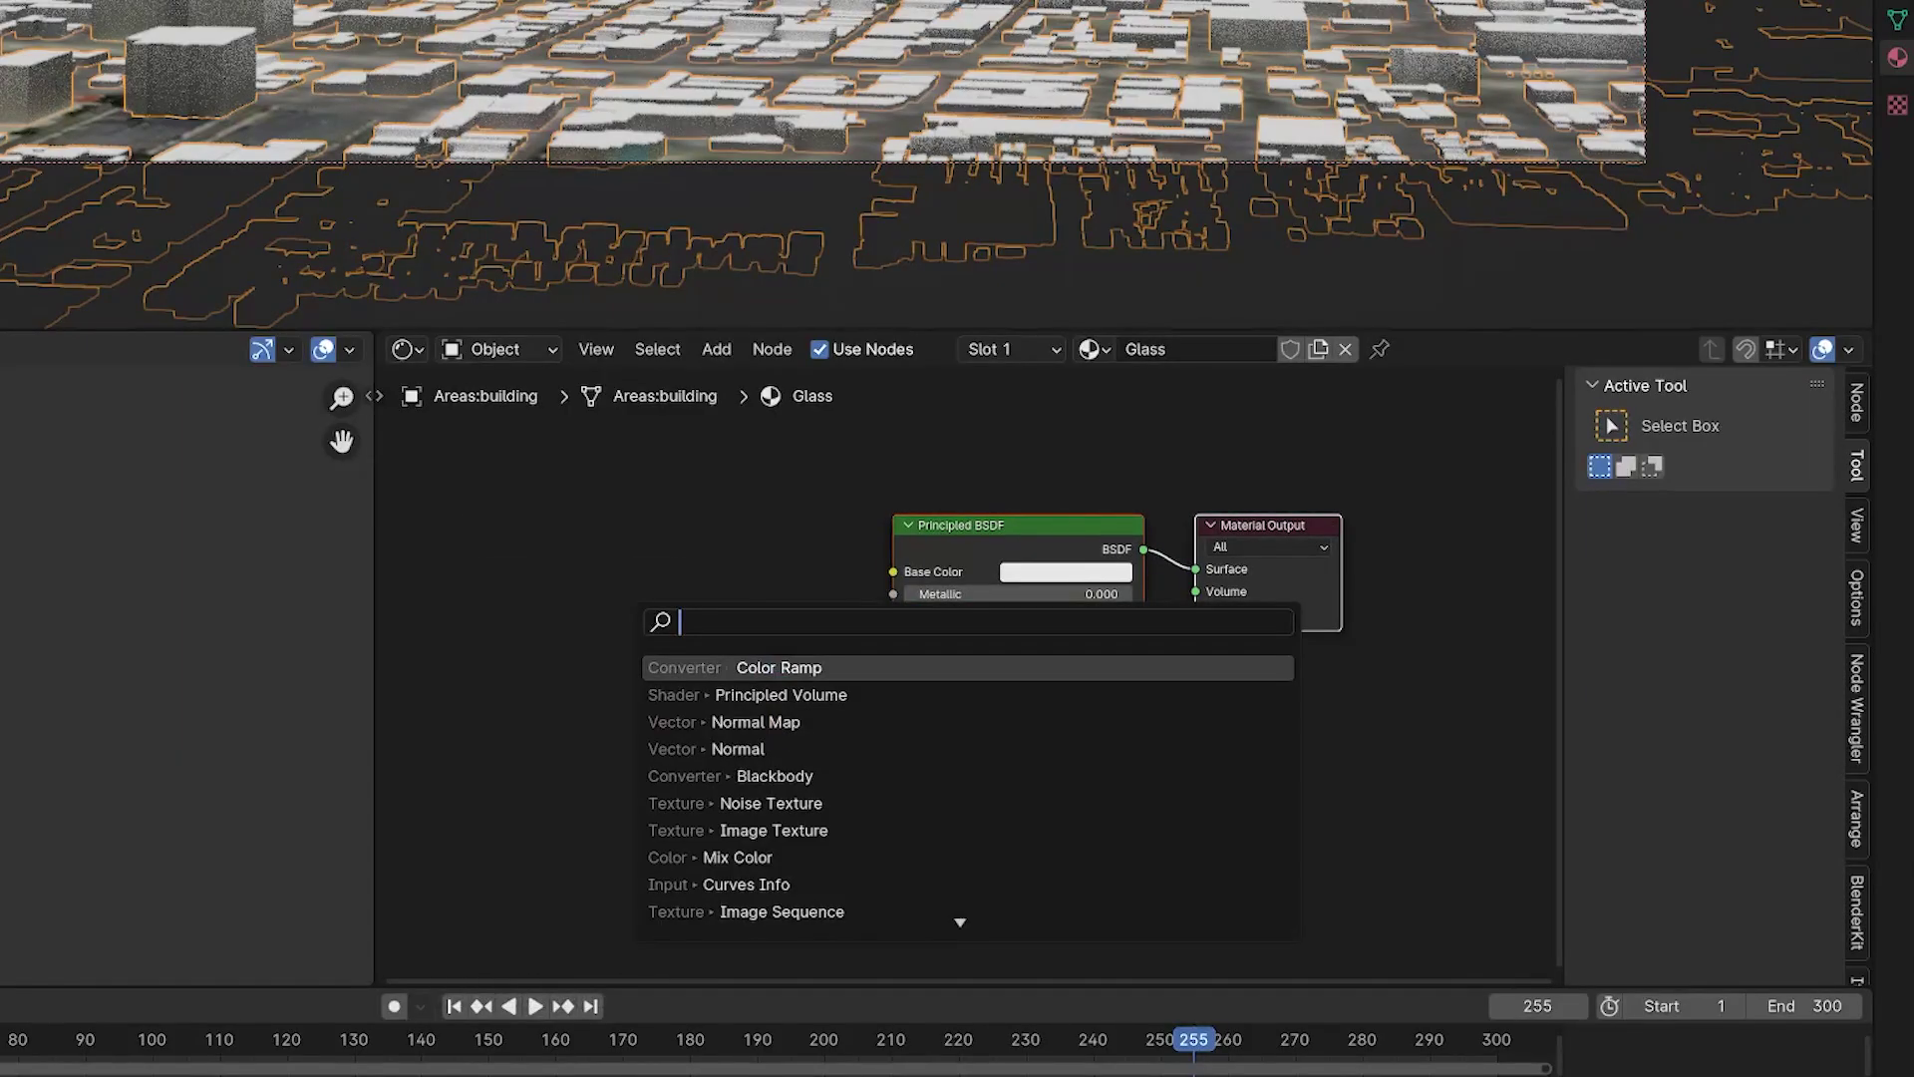
{"action": "type", "text": "im"}
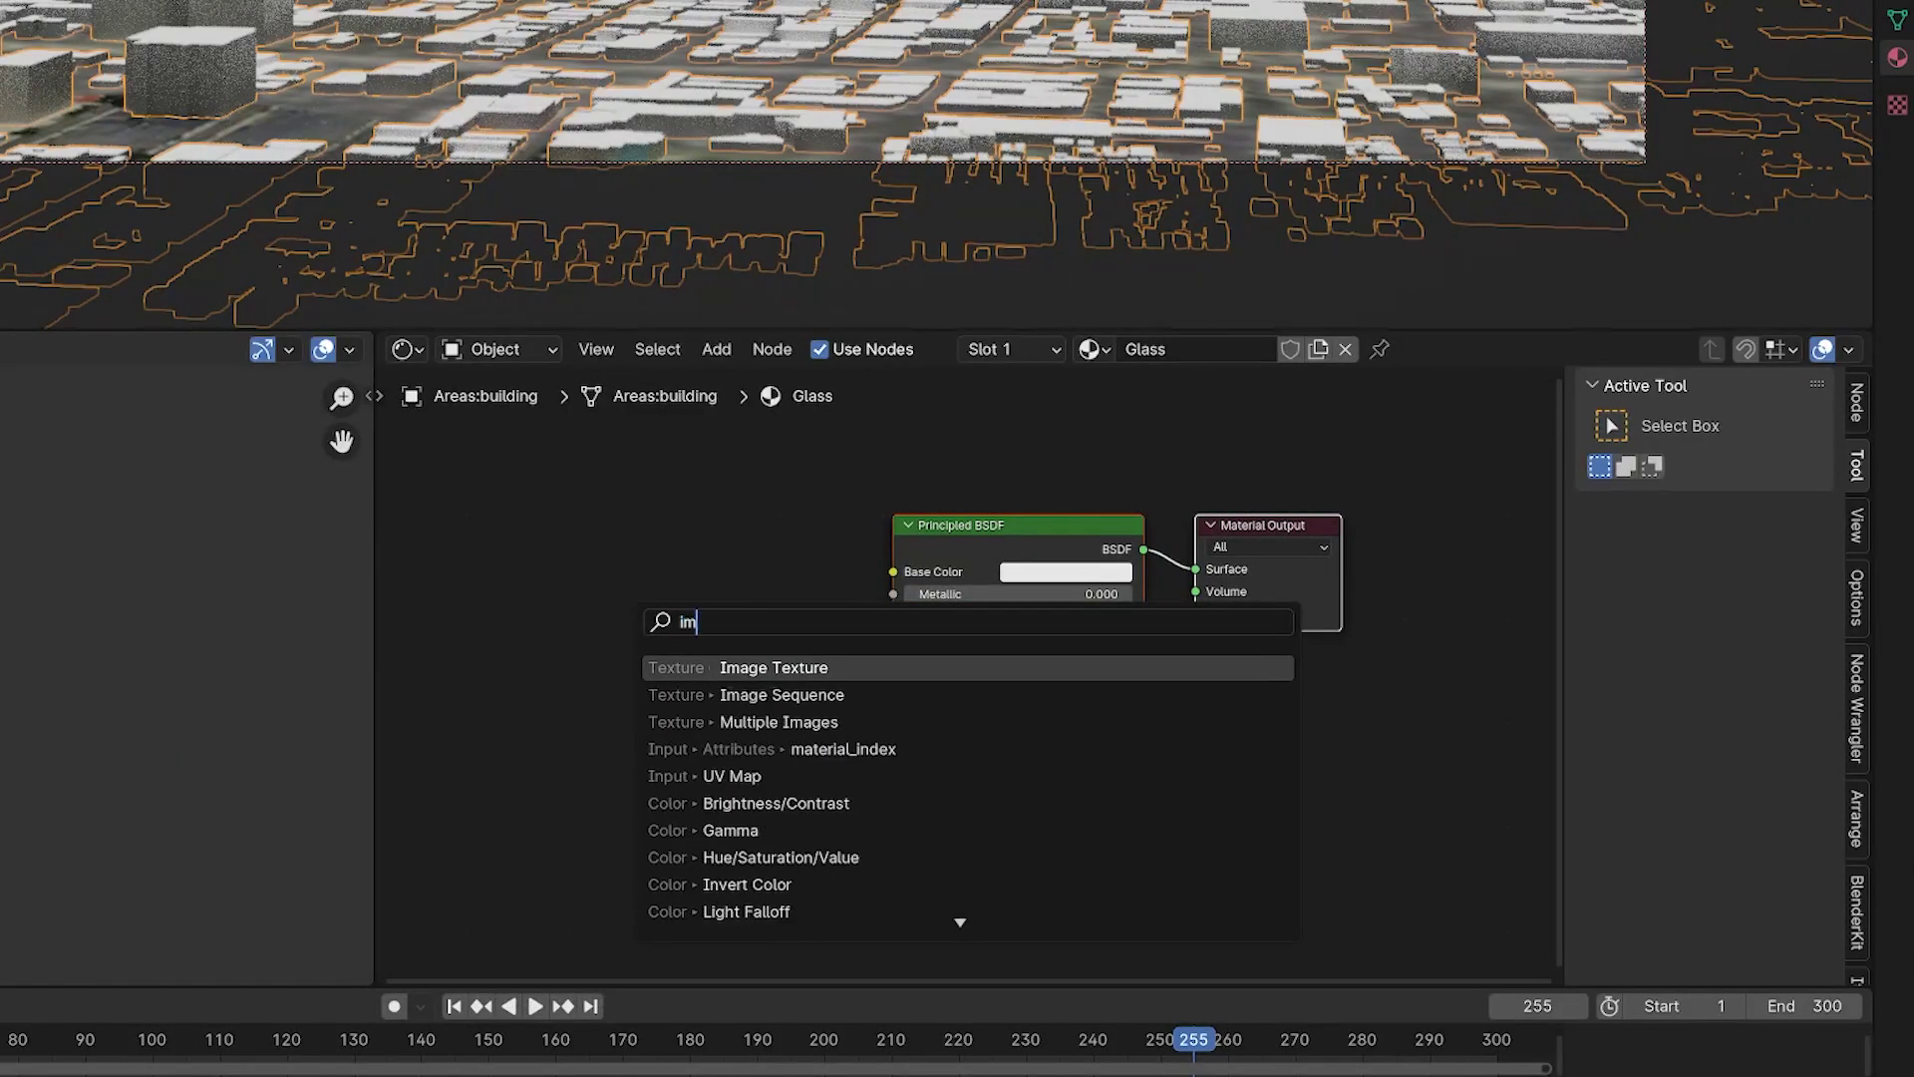
{"action": "left_click", "coordinate": [663, 666]}
{"action": "left_click", "coordinate": [469, 532]}
{"action": "left_click", "coordinate": [644, 618]}
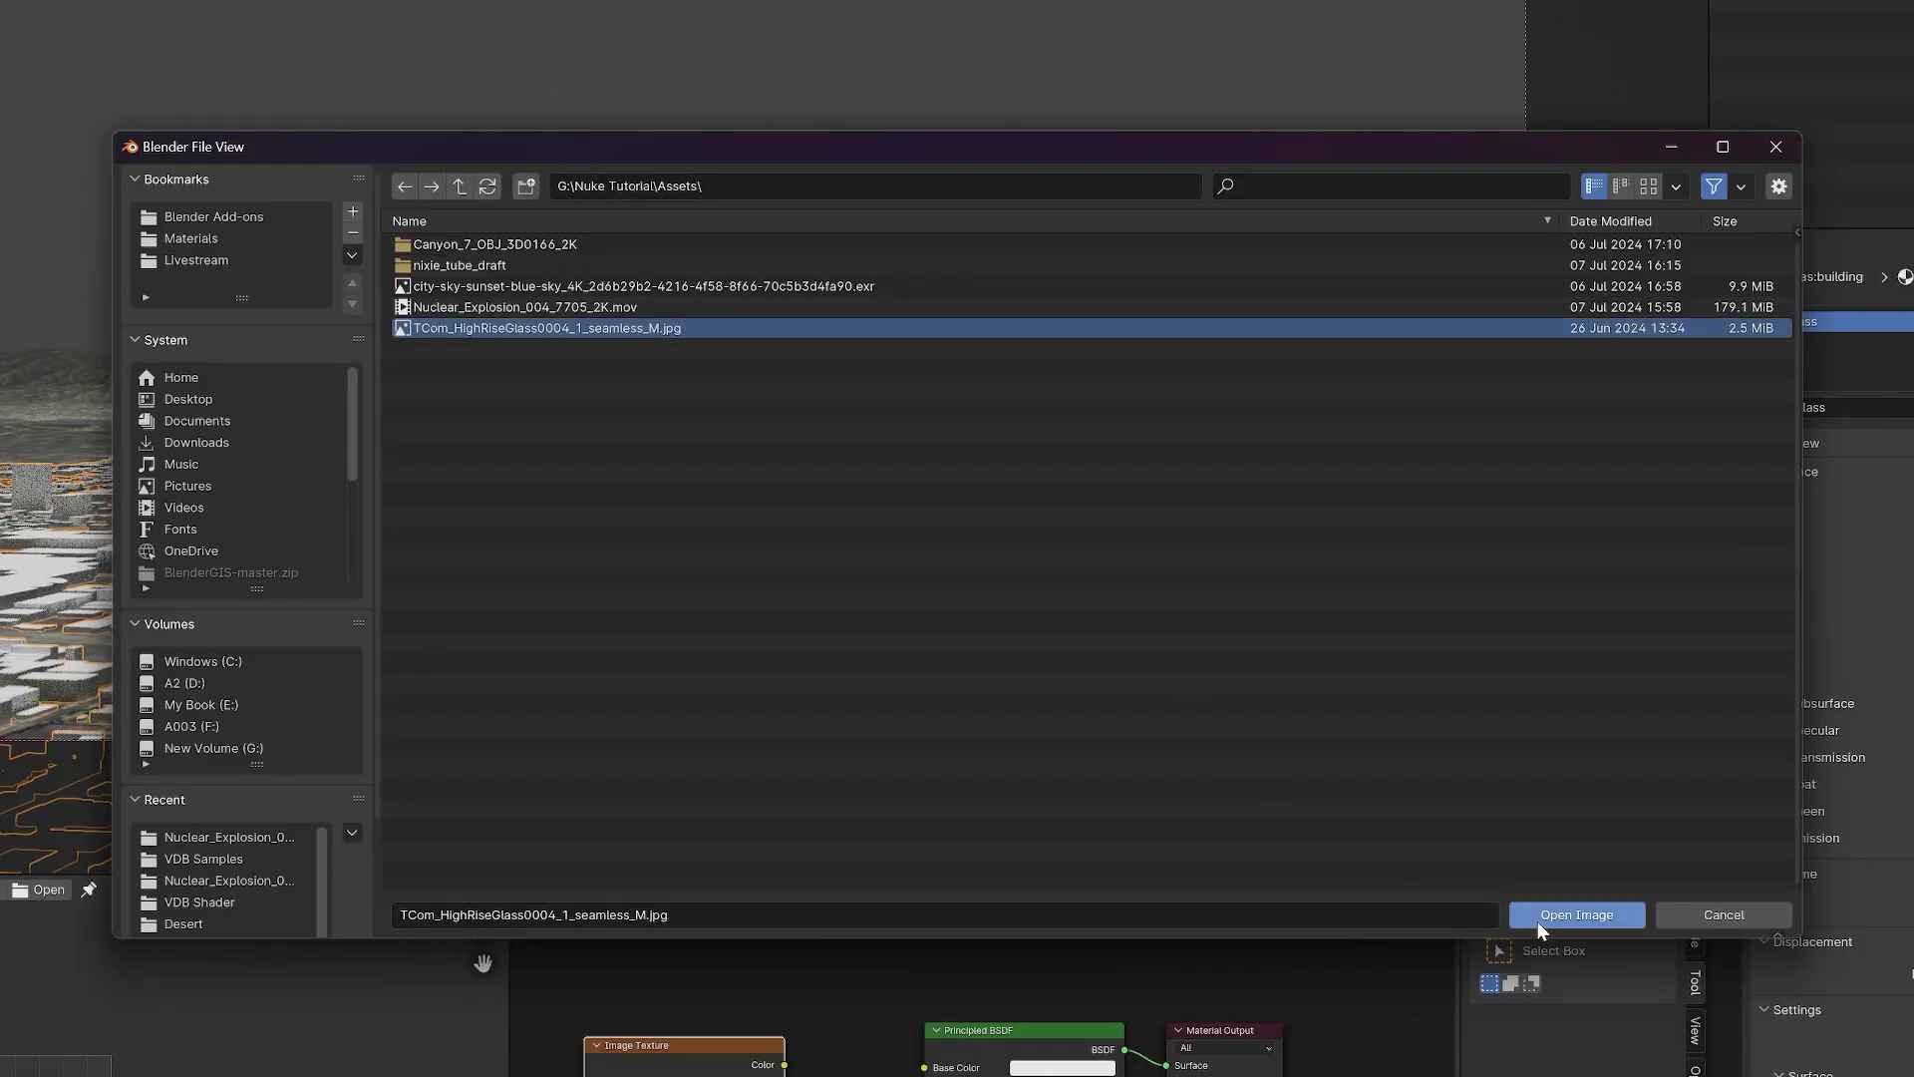
{"action": "left_click", "coordinate": [1575, 914]}
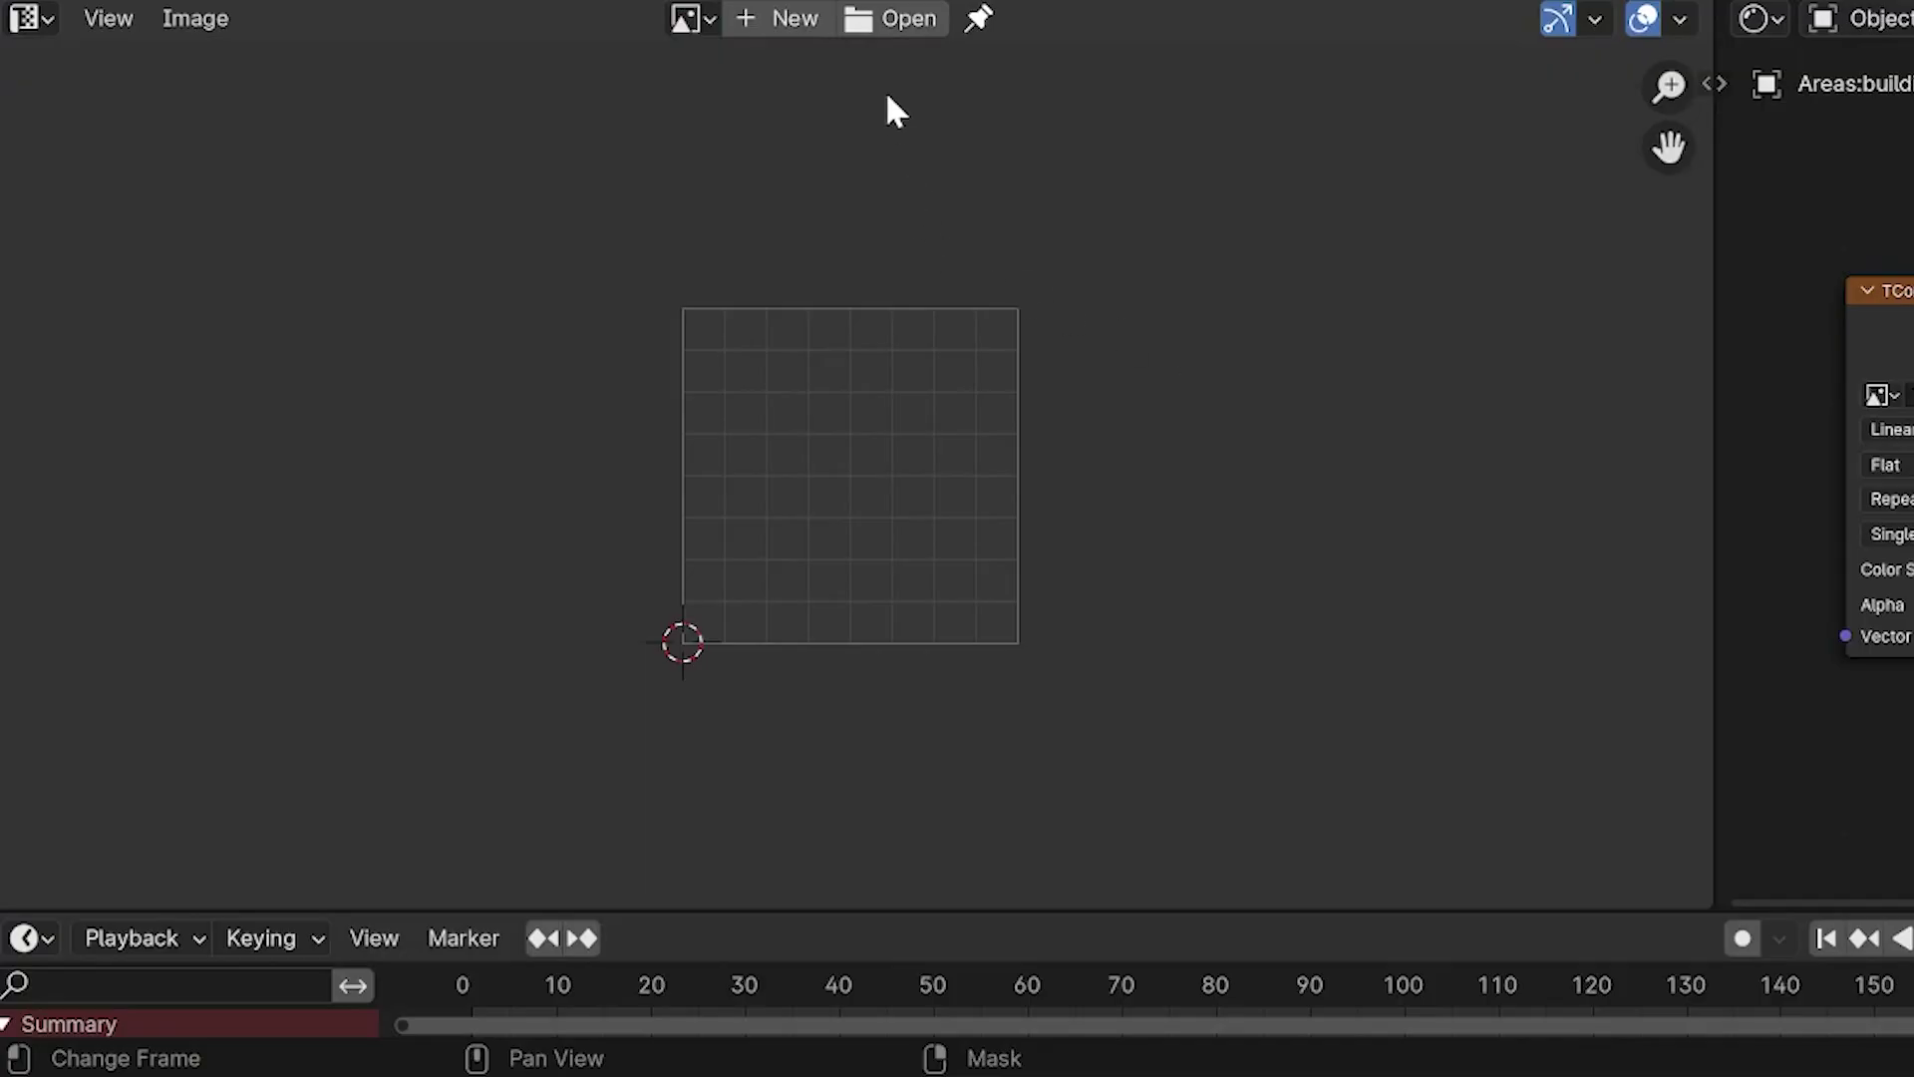
{"action": "left_click", "coordinate": [889, 20]}
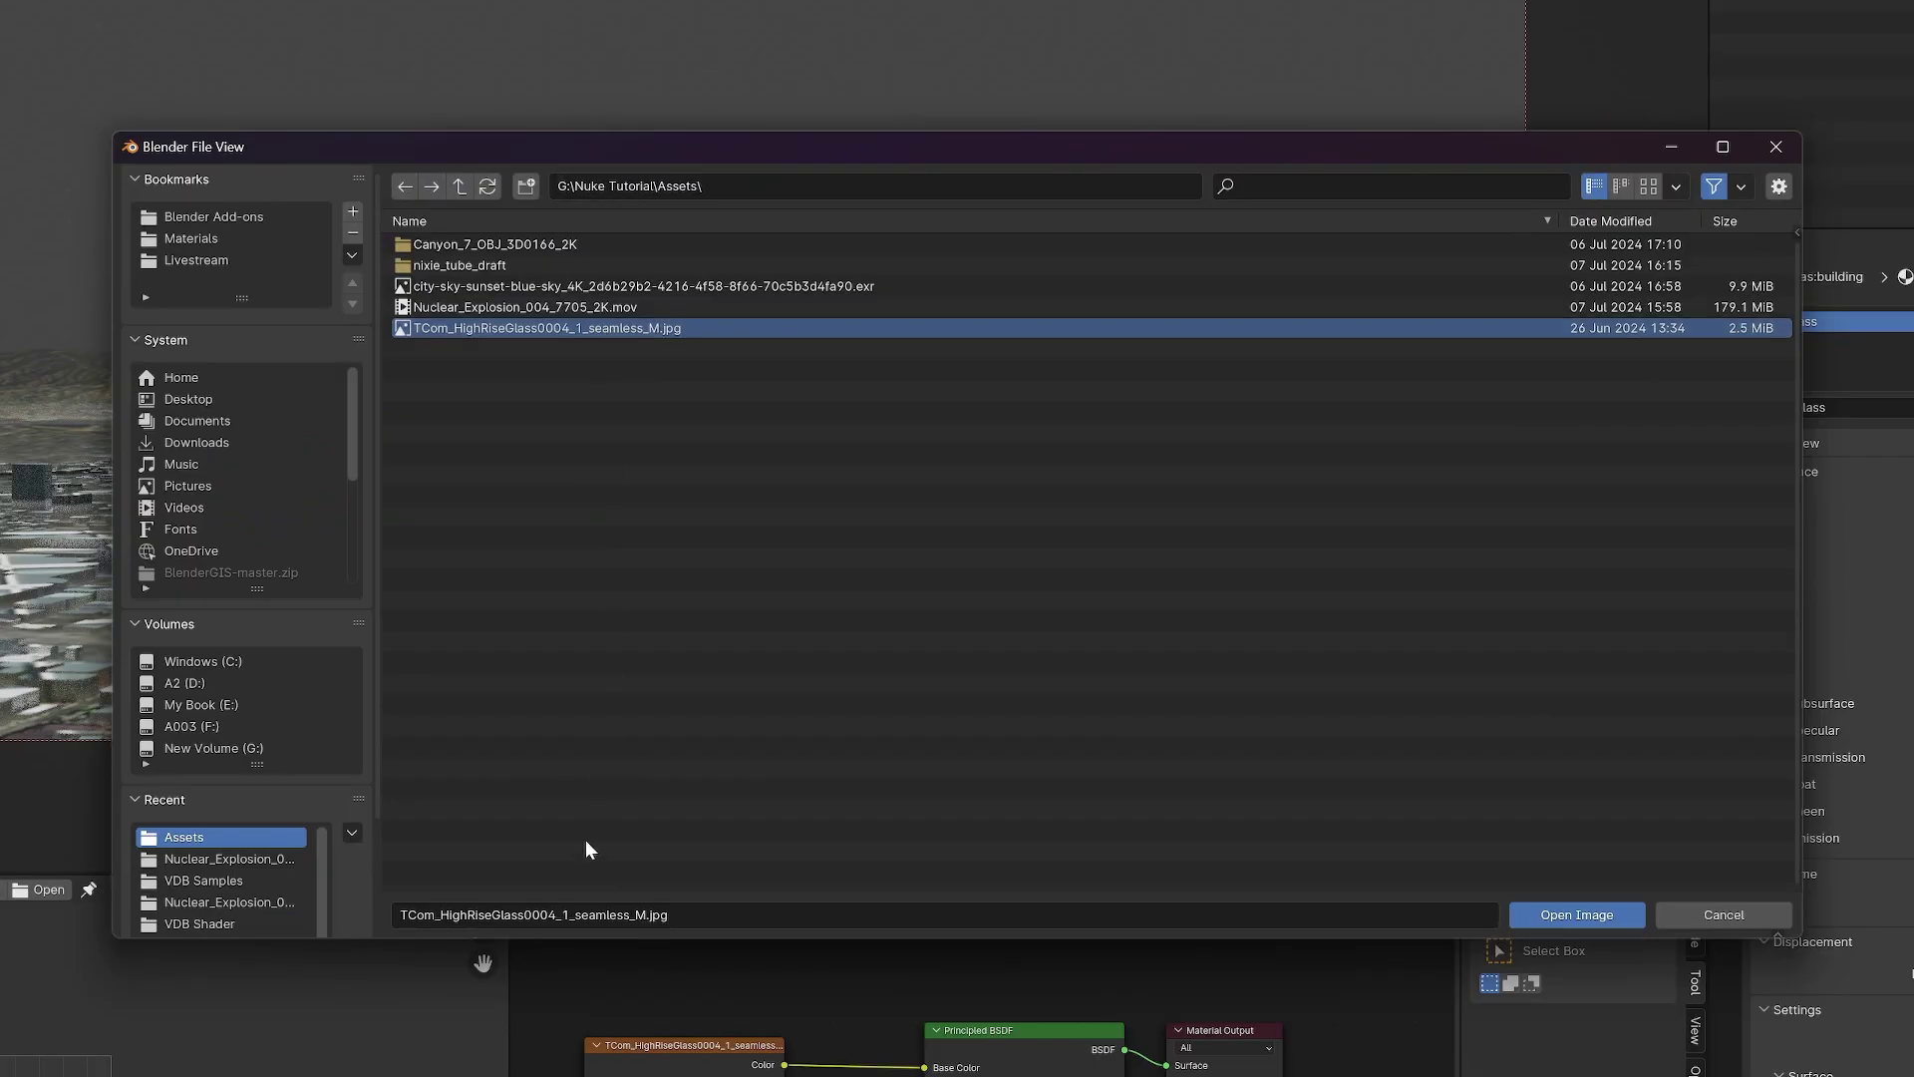
Show the glass texture in the image editor and switch to an orthographic side view.
{"action": "left_click", "coordinate": [1576, 914]}
{"action": "key", "text": "Home"}
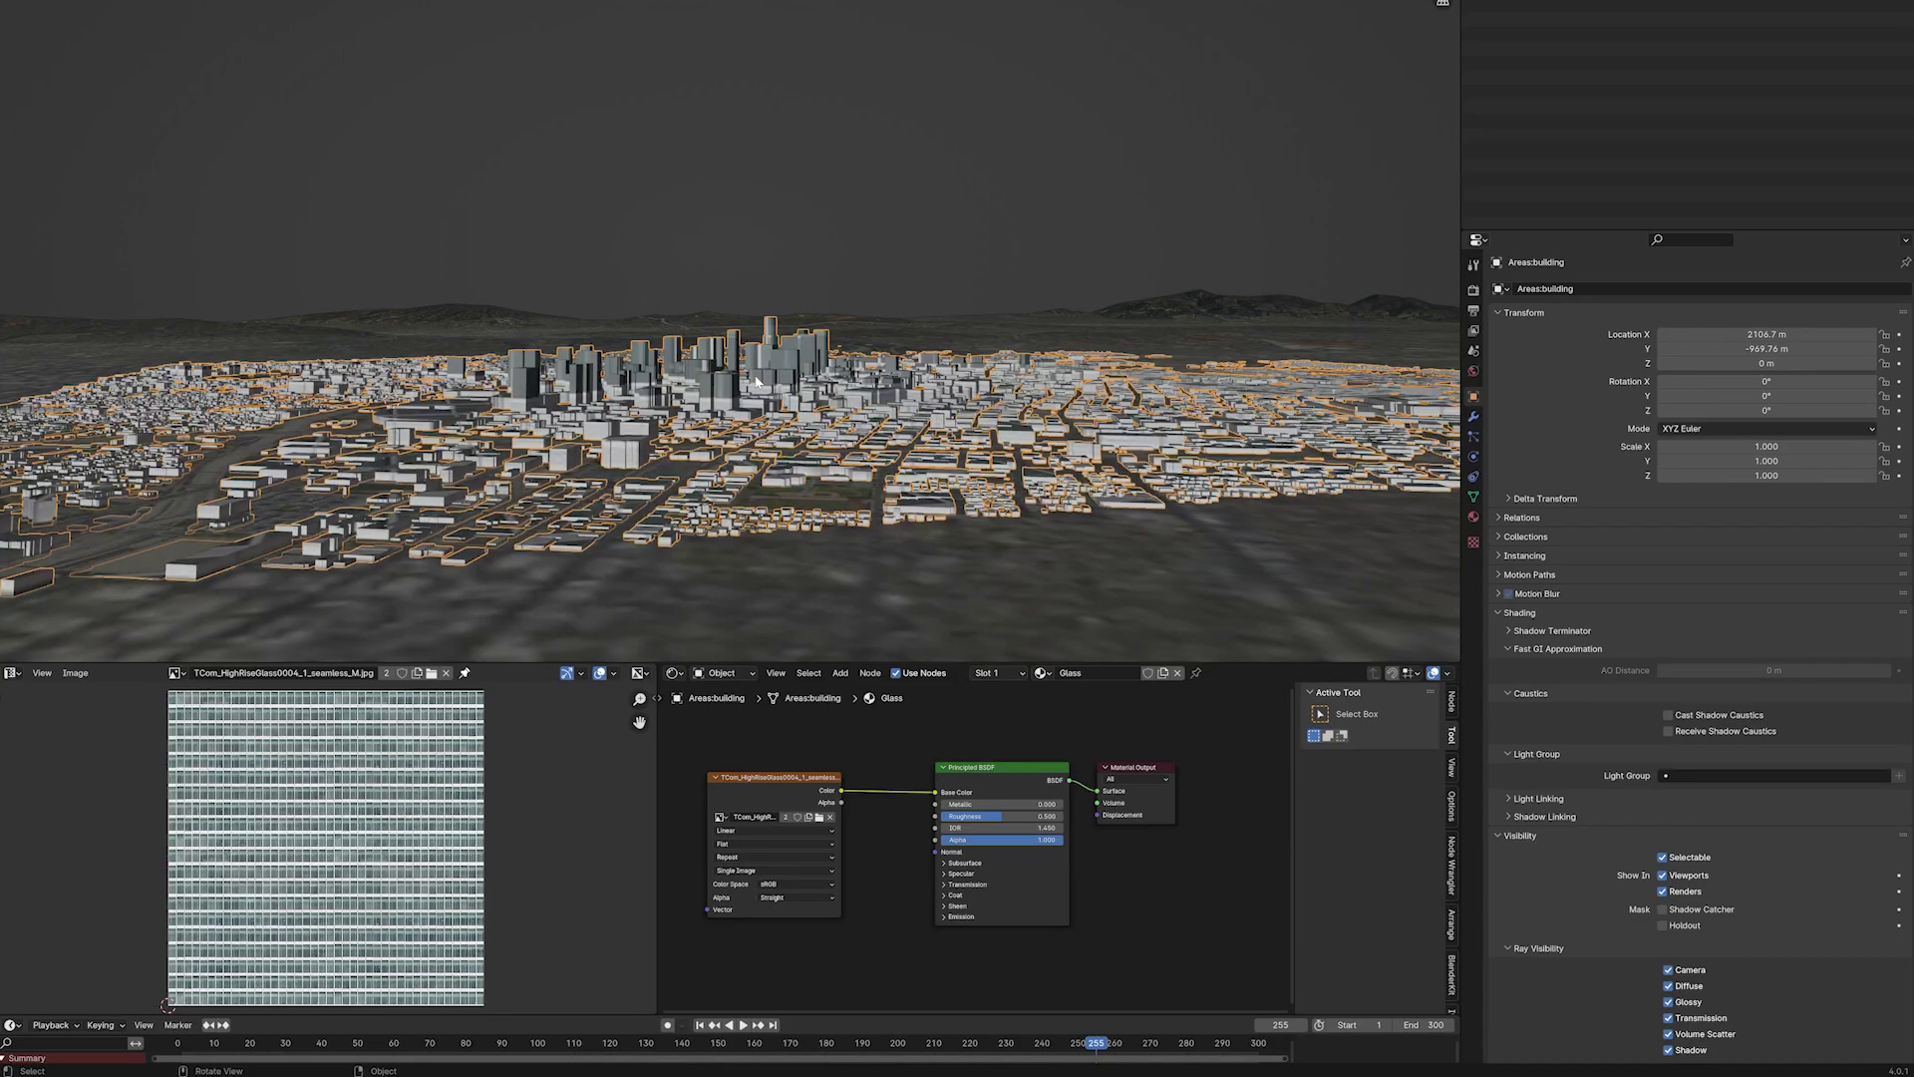
{"action": "key", "text": "KP_1"}
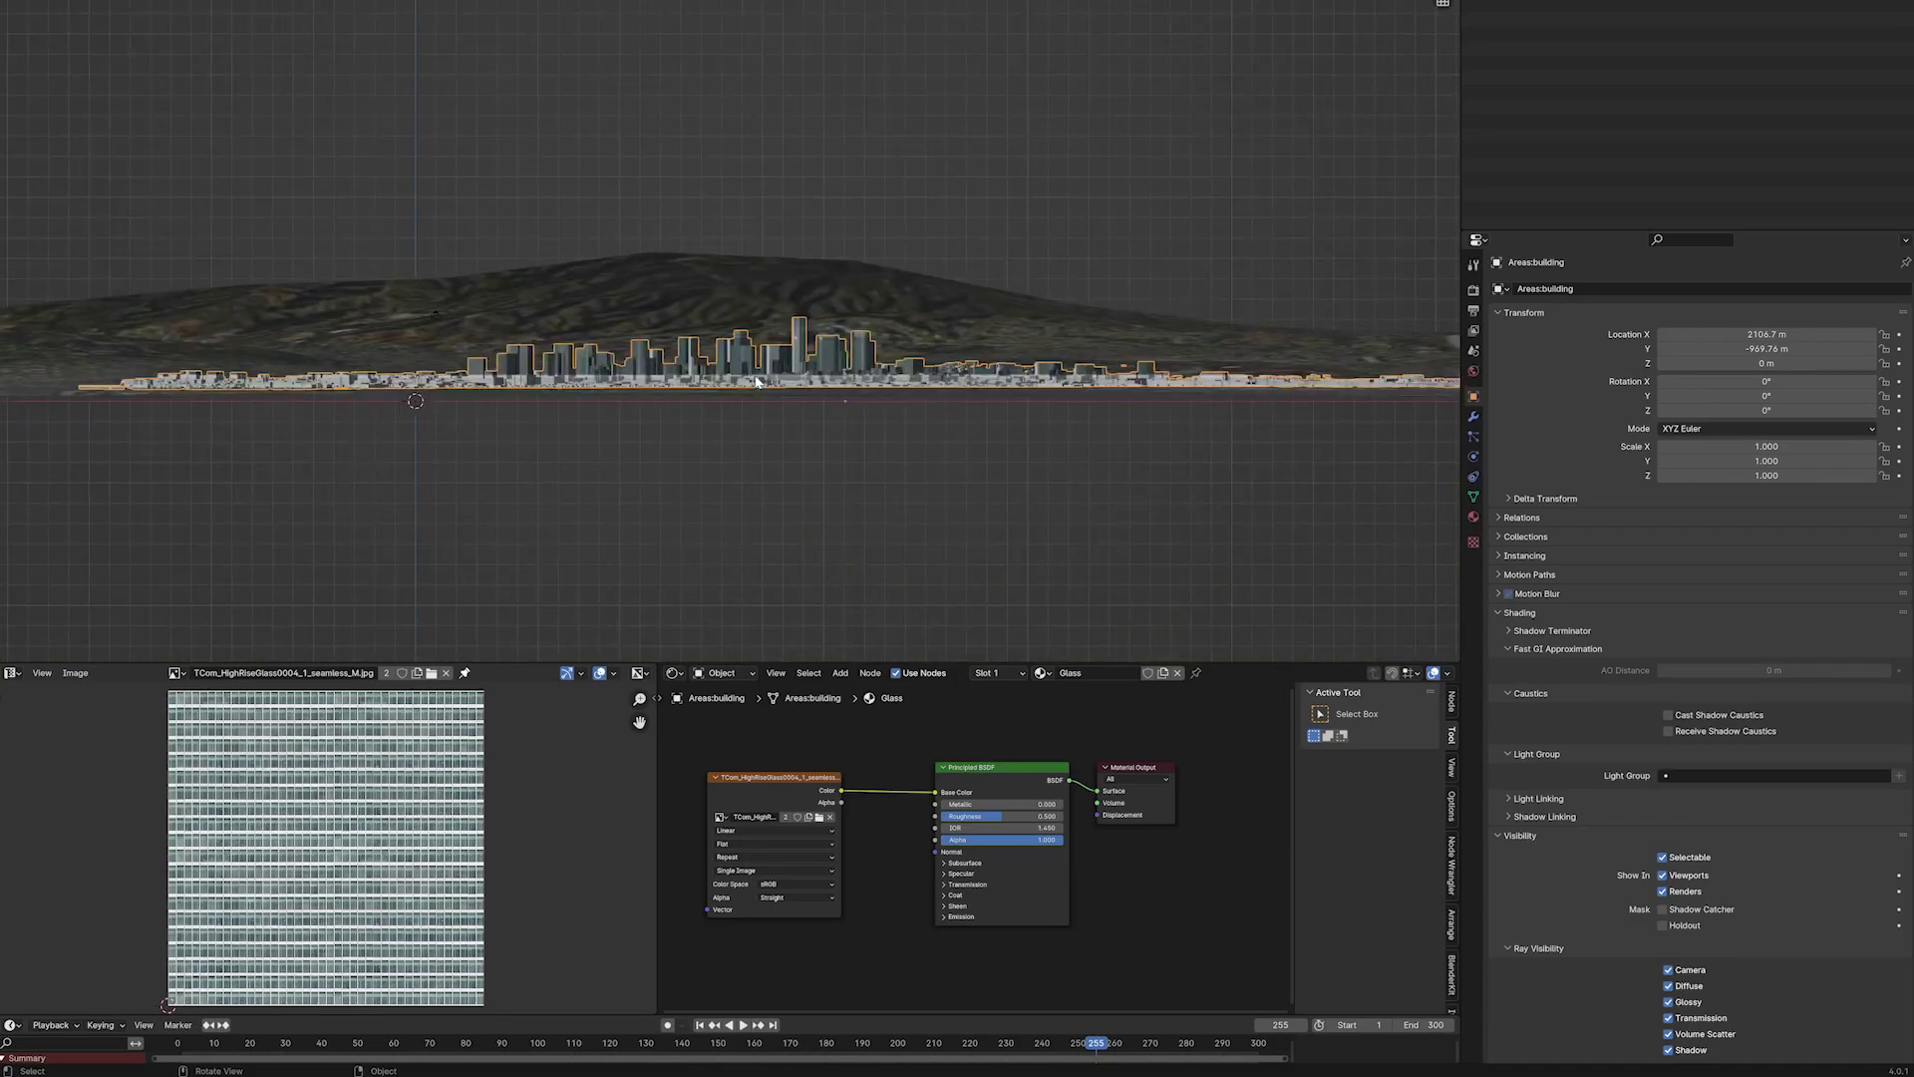
{"action": "key", "text": "KP_6"}
{"action": "key", "text": "KP_6"}
Unwrap the buildings with Project from View and scale the UVs up.
{"action": "key", "text": "Tab"}
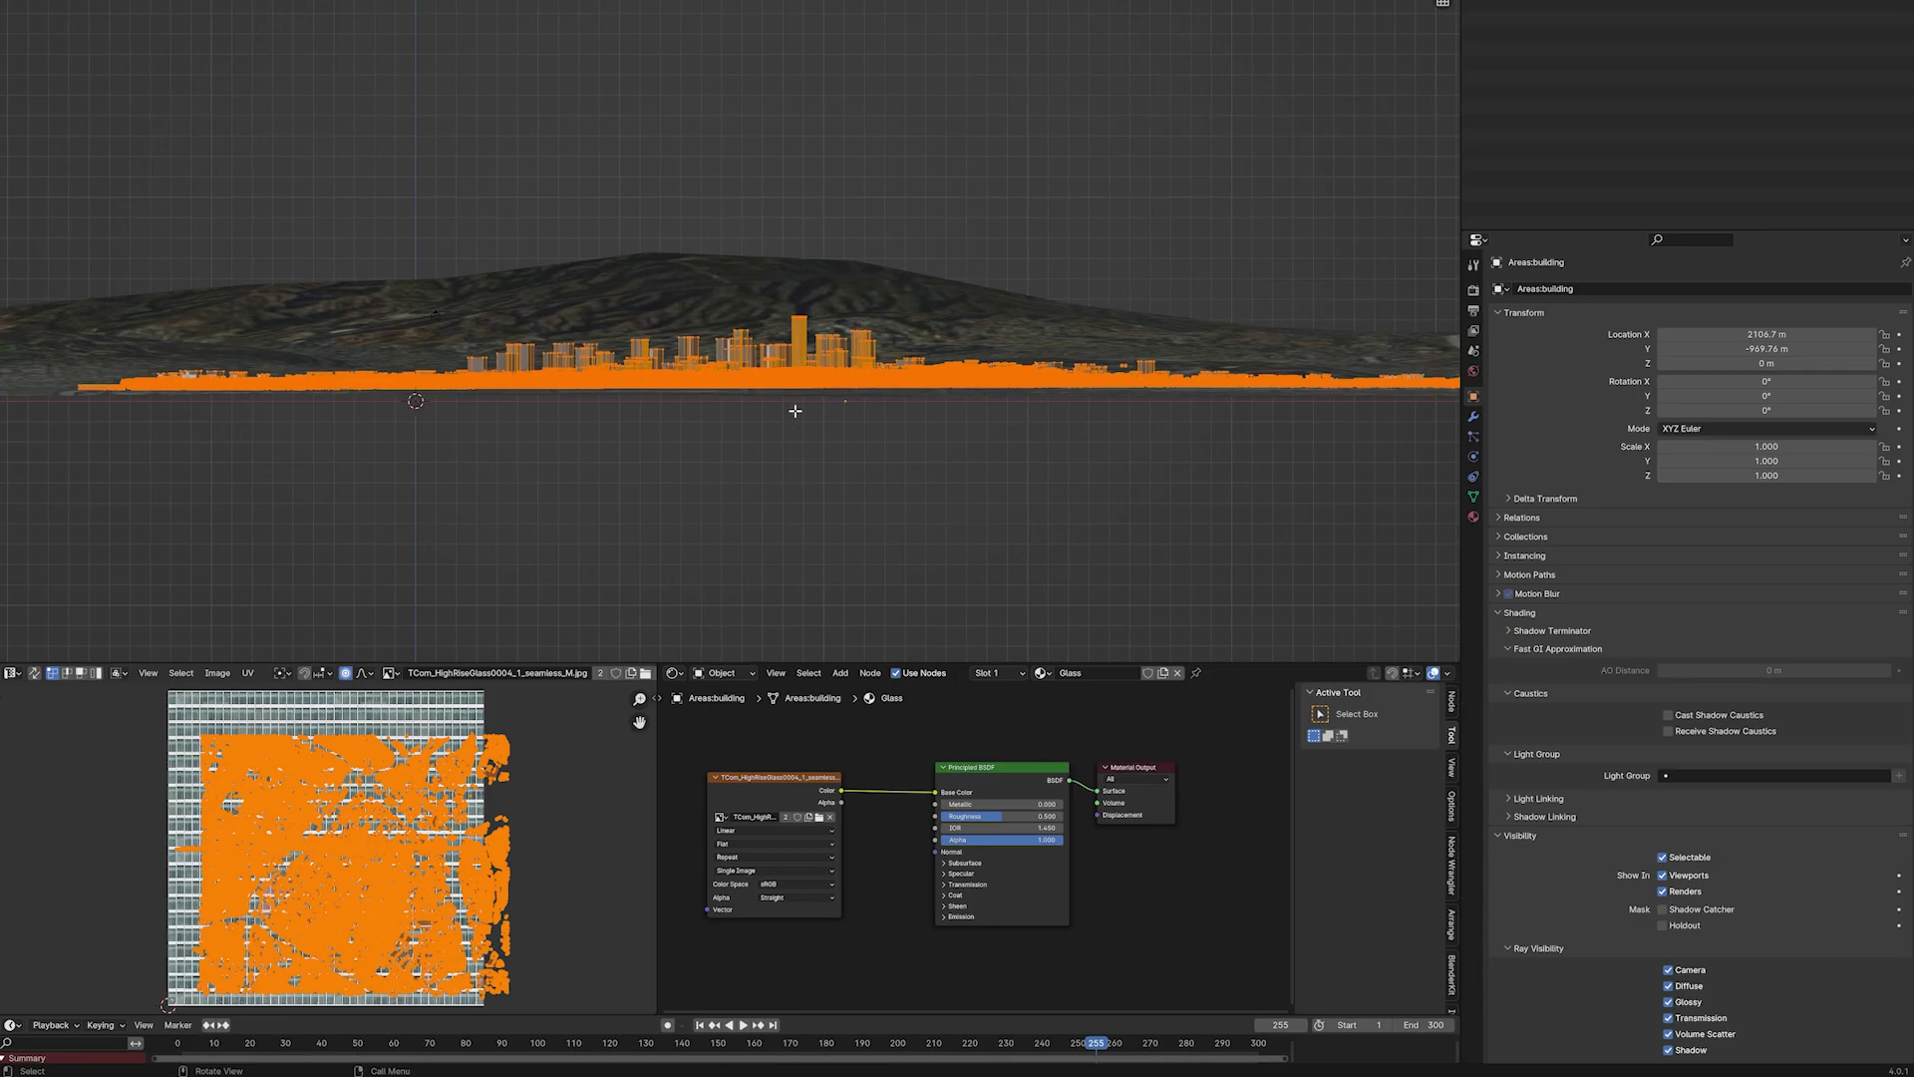
{"action": "key", "text": "u"}
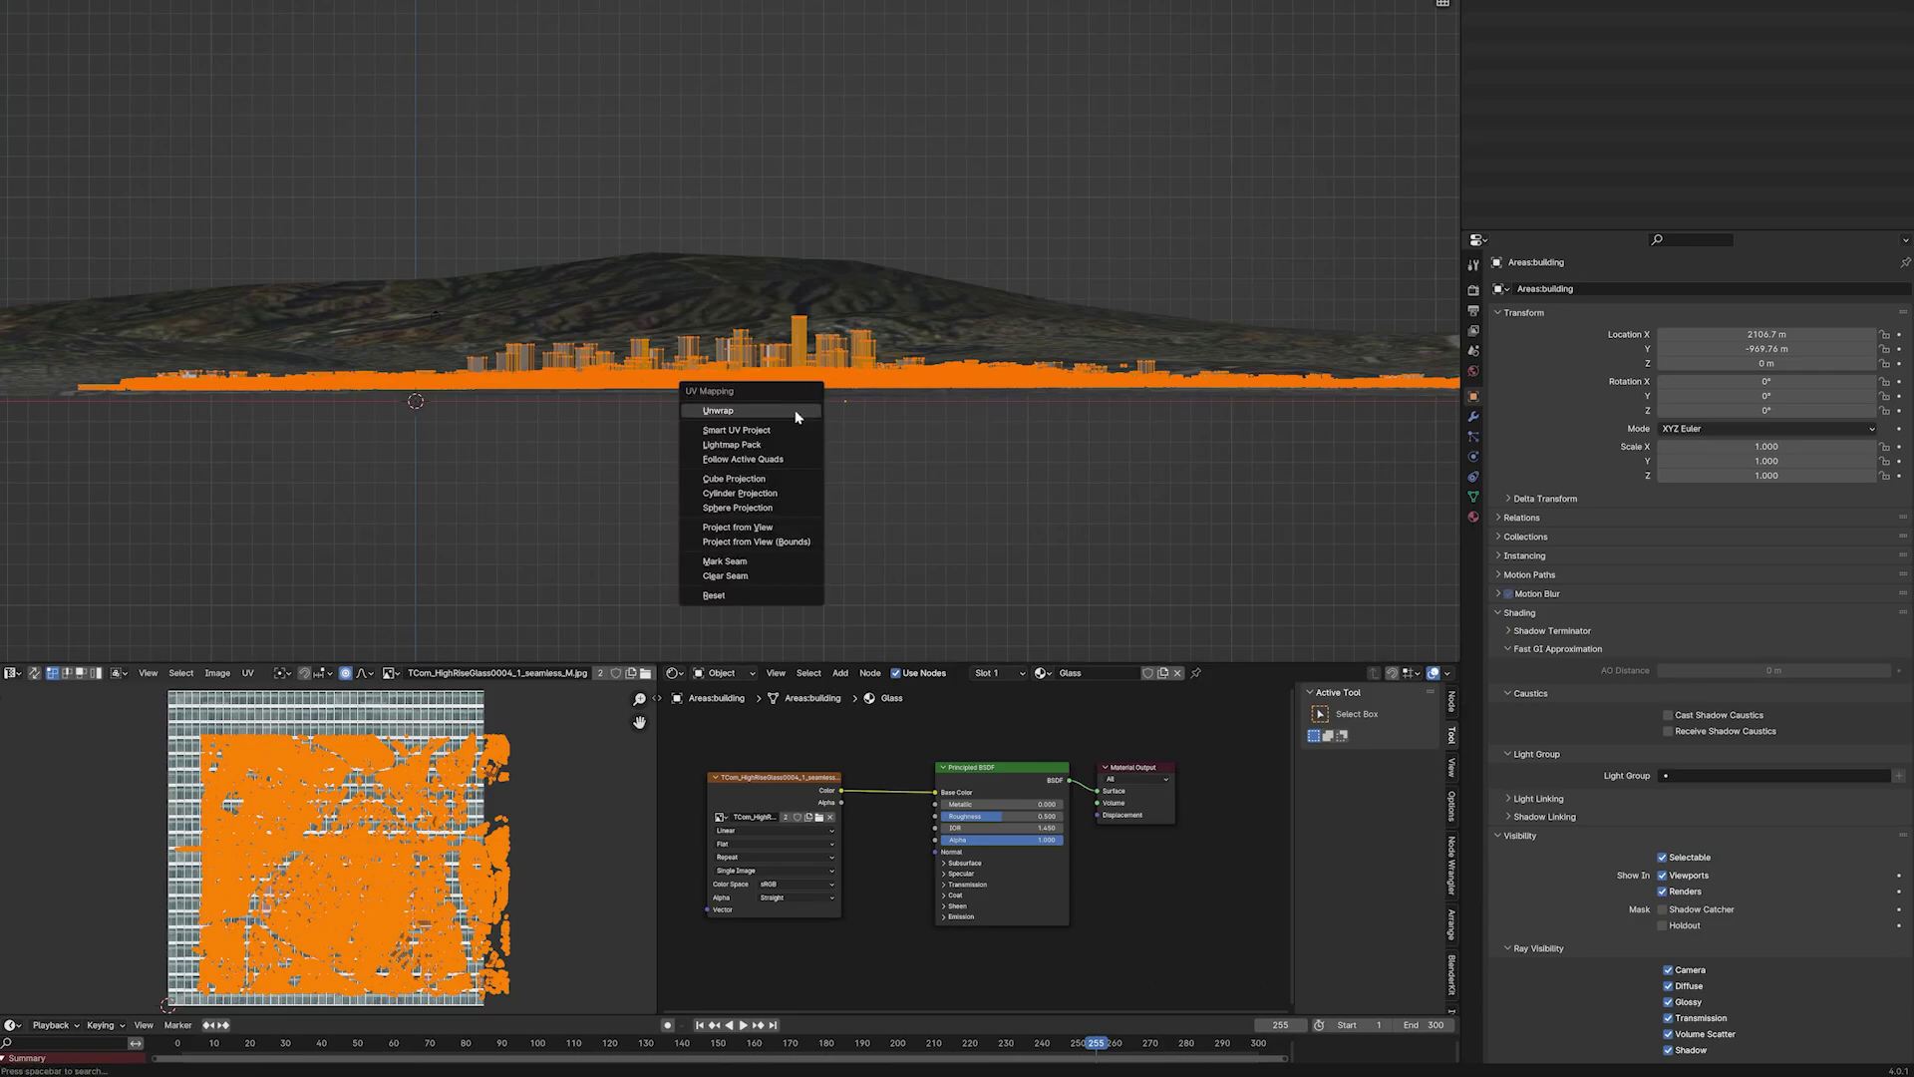
{"action": "left_click", "coordinate": [781, 525]}
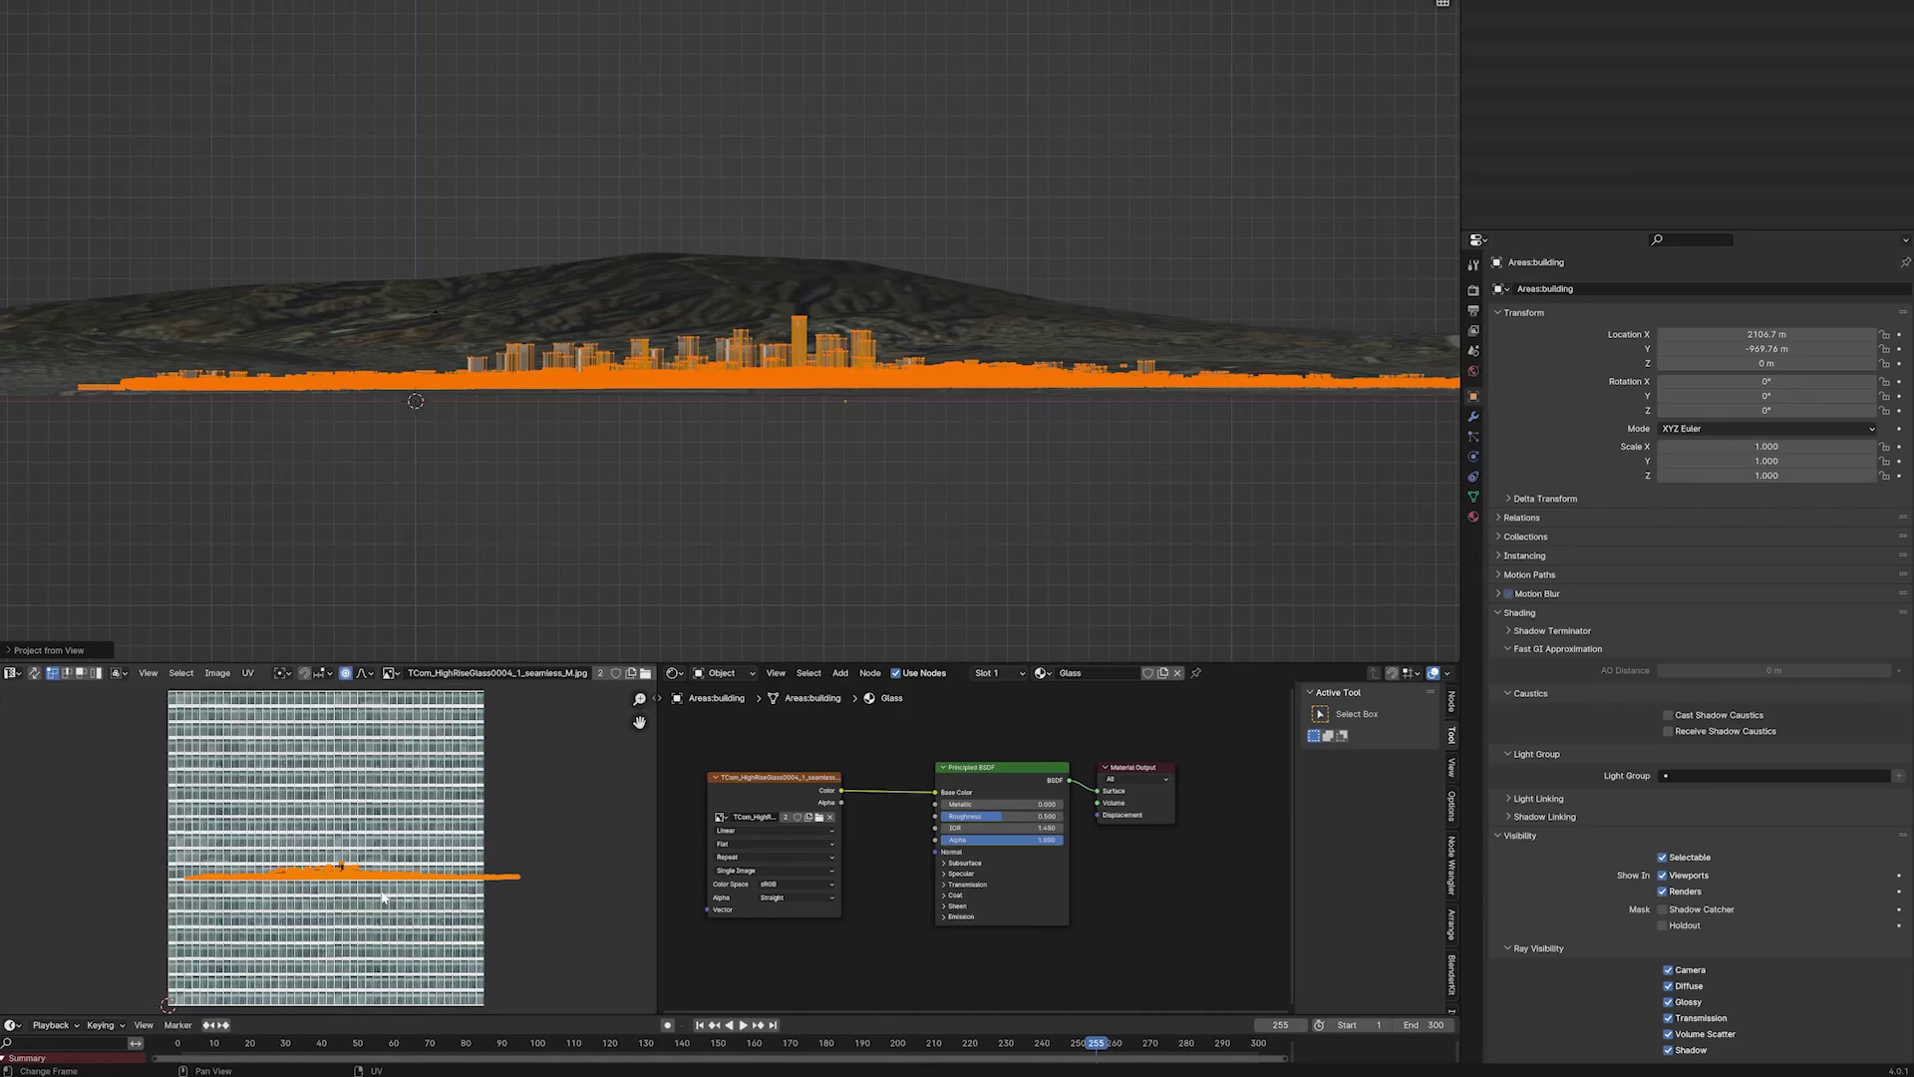
{"action": "key", "text": "s"}
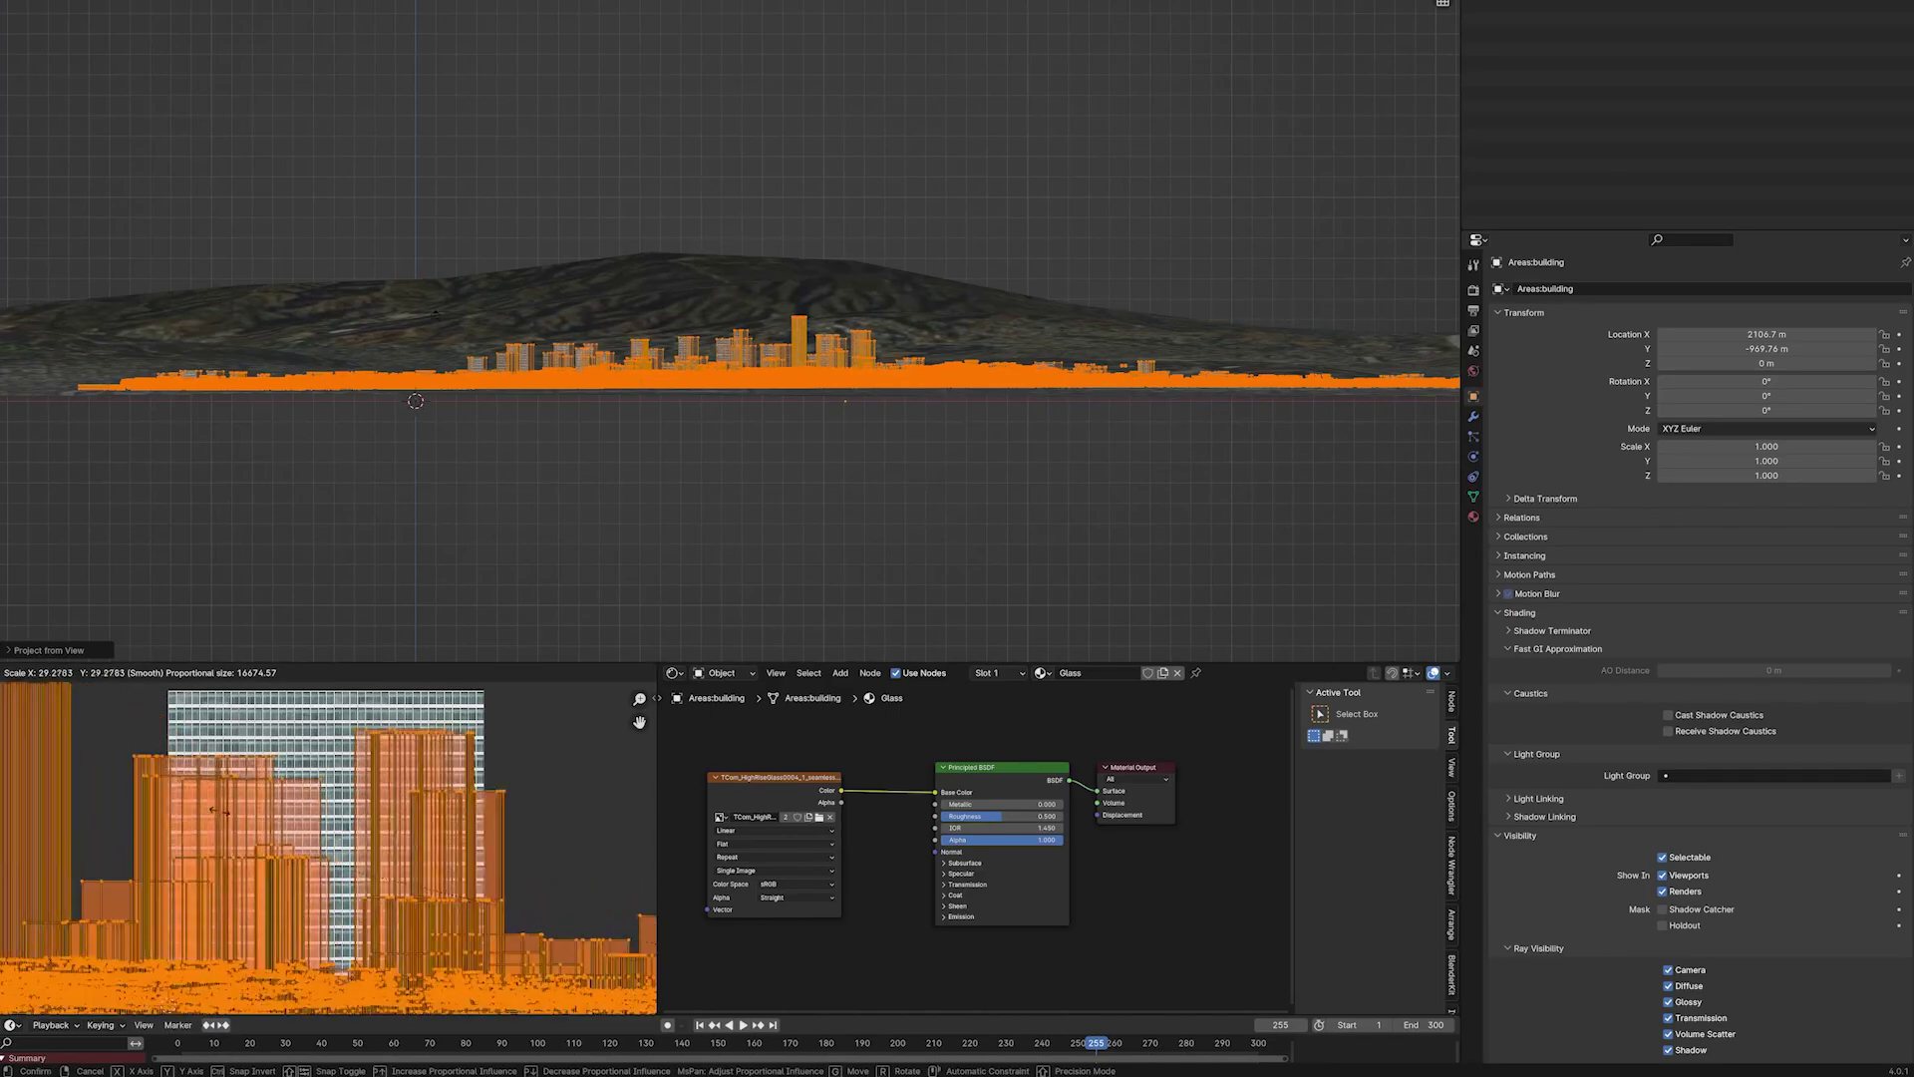
{"action": "left_click", "coordinate": [105, 845]}
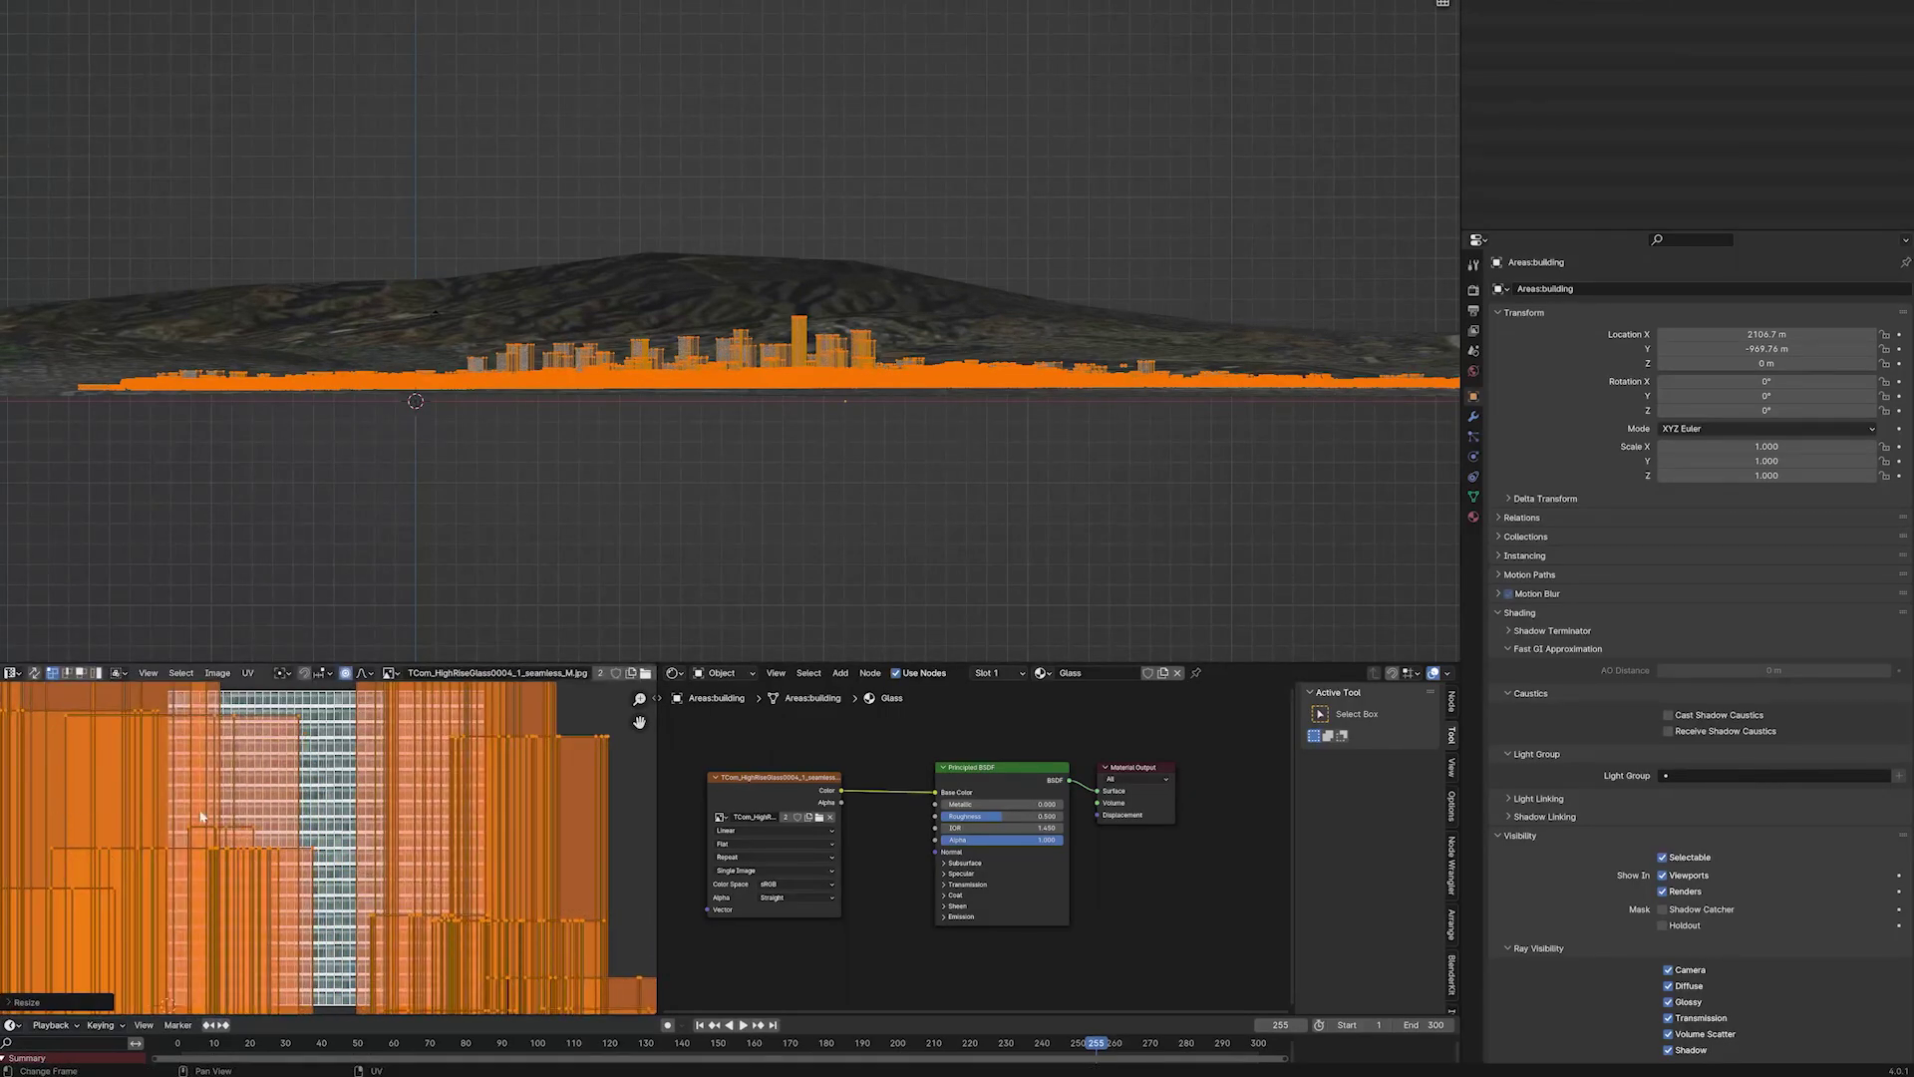
Shift the UVs across the glass texture and add a Color Ramp node.
{"action": "key", "text": "g"}
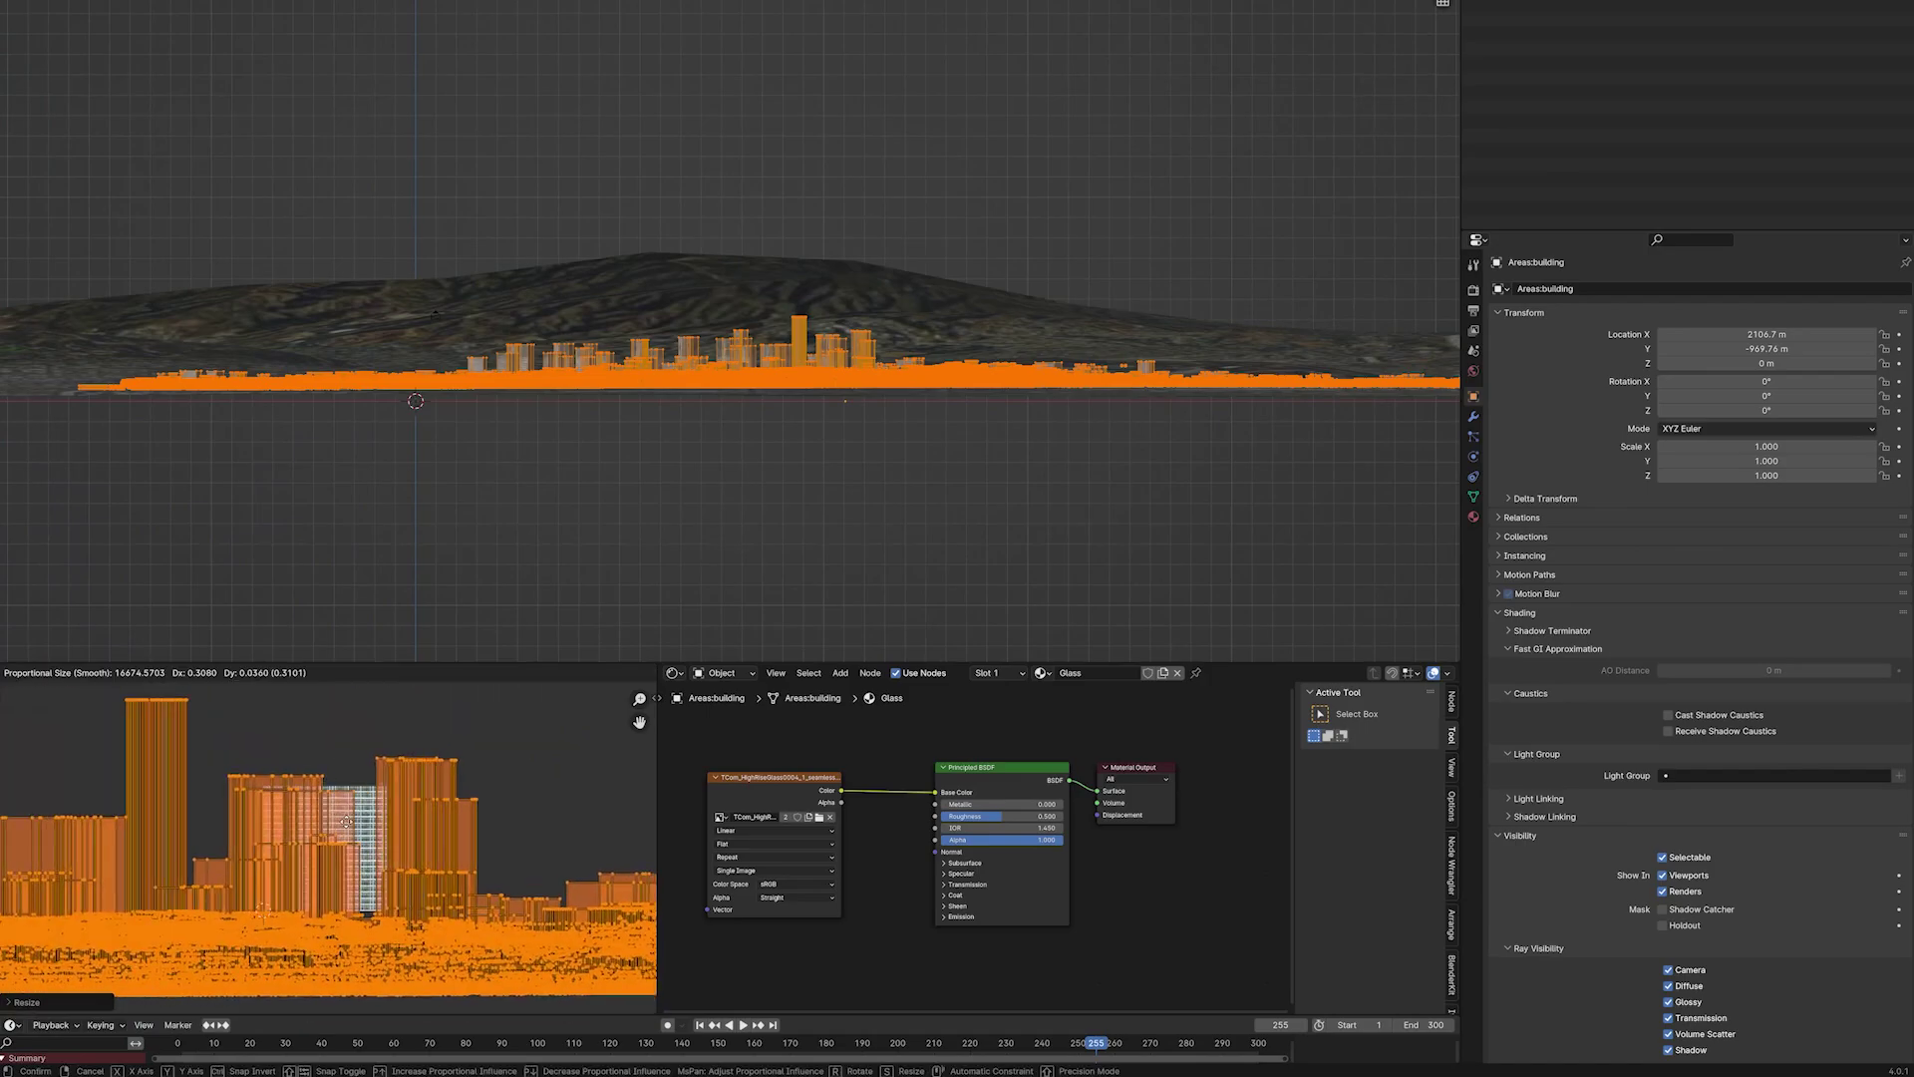
{"action": "left_click_drag", "start_coordinate": [694, 302], "coordinate": [289, 295]}
{"action": "key", "text": "shift+a"}
{"action": "left_click", "coordinate": [600, 440]}
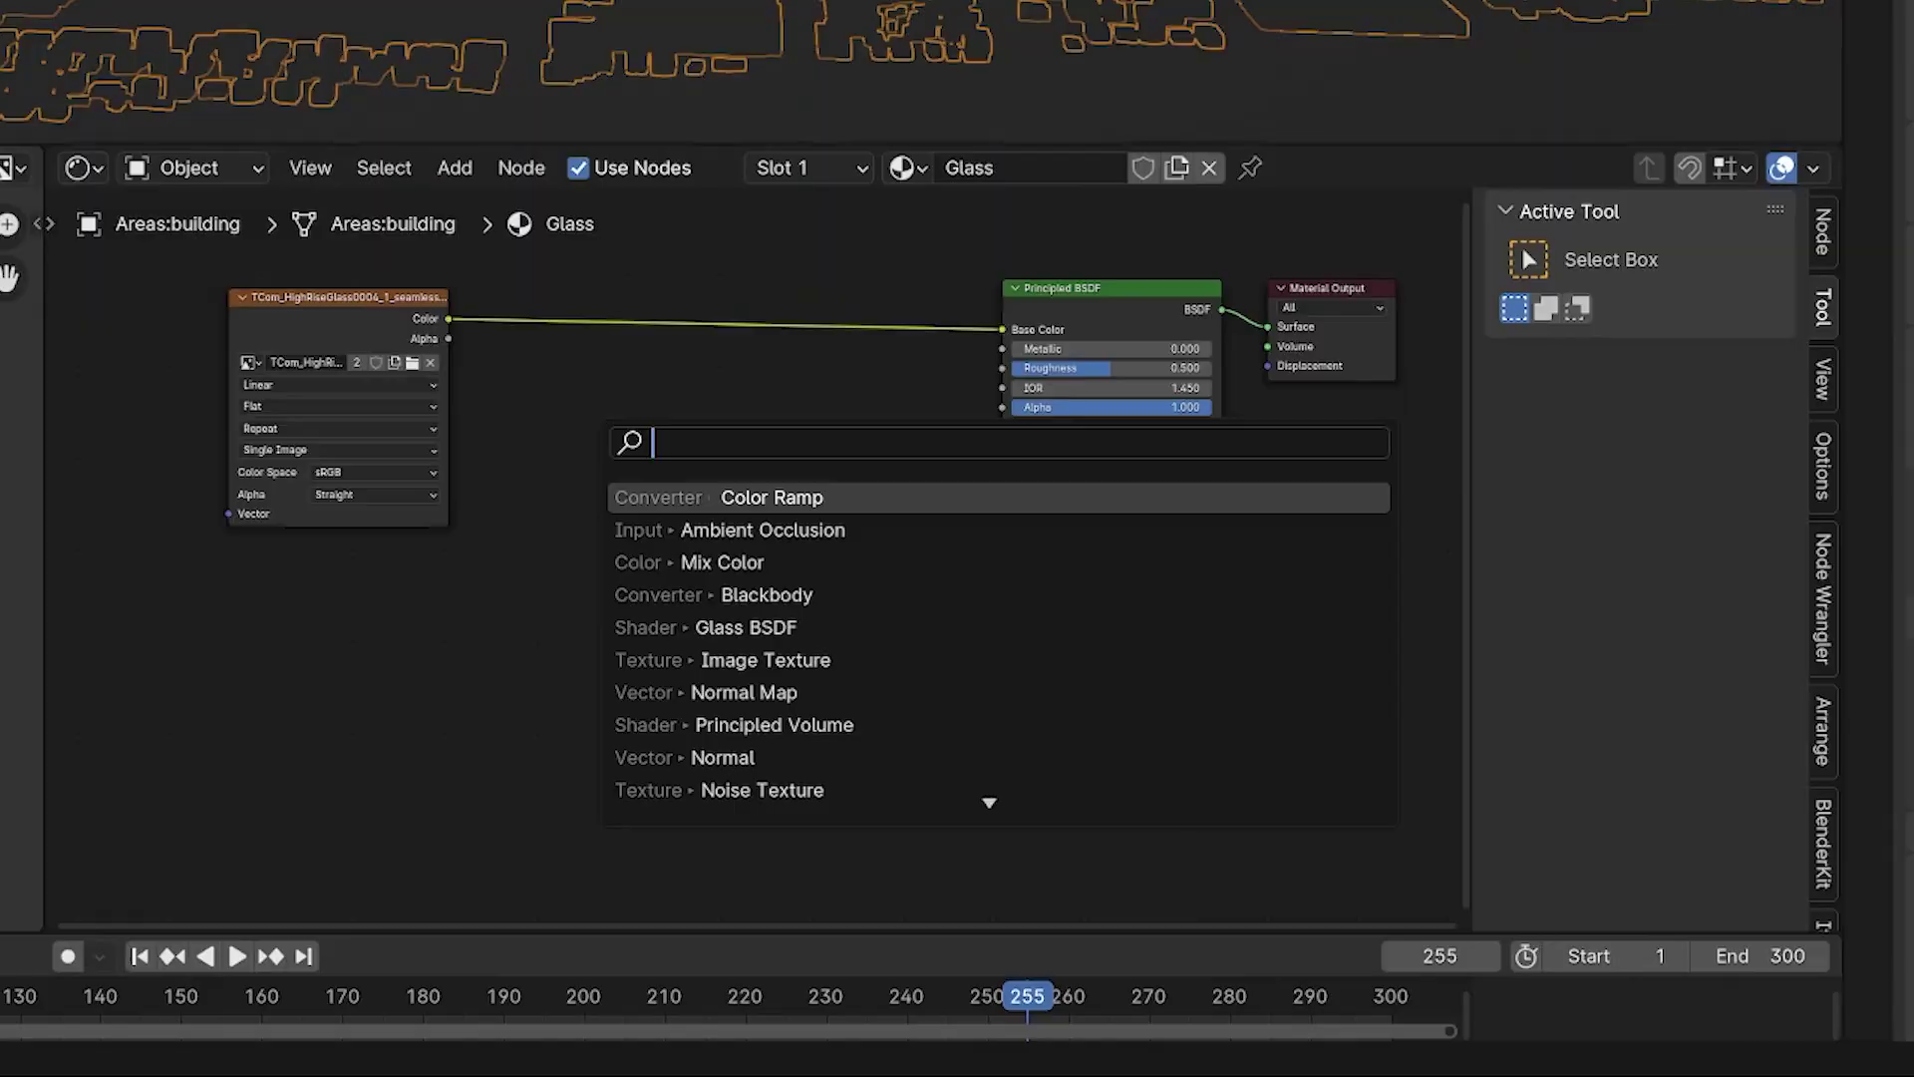
{"action": "type", "text": "col"}
{"action": "key", "text": "Down"}
{"action": "key", "text": "Return"}
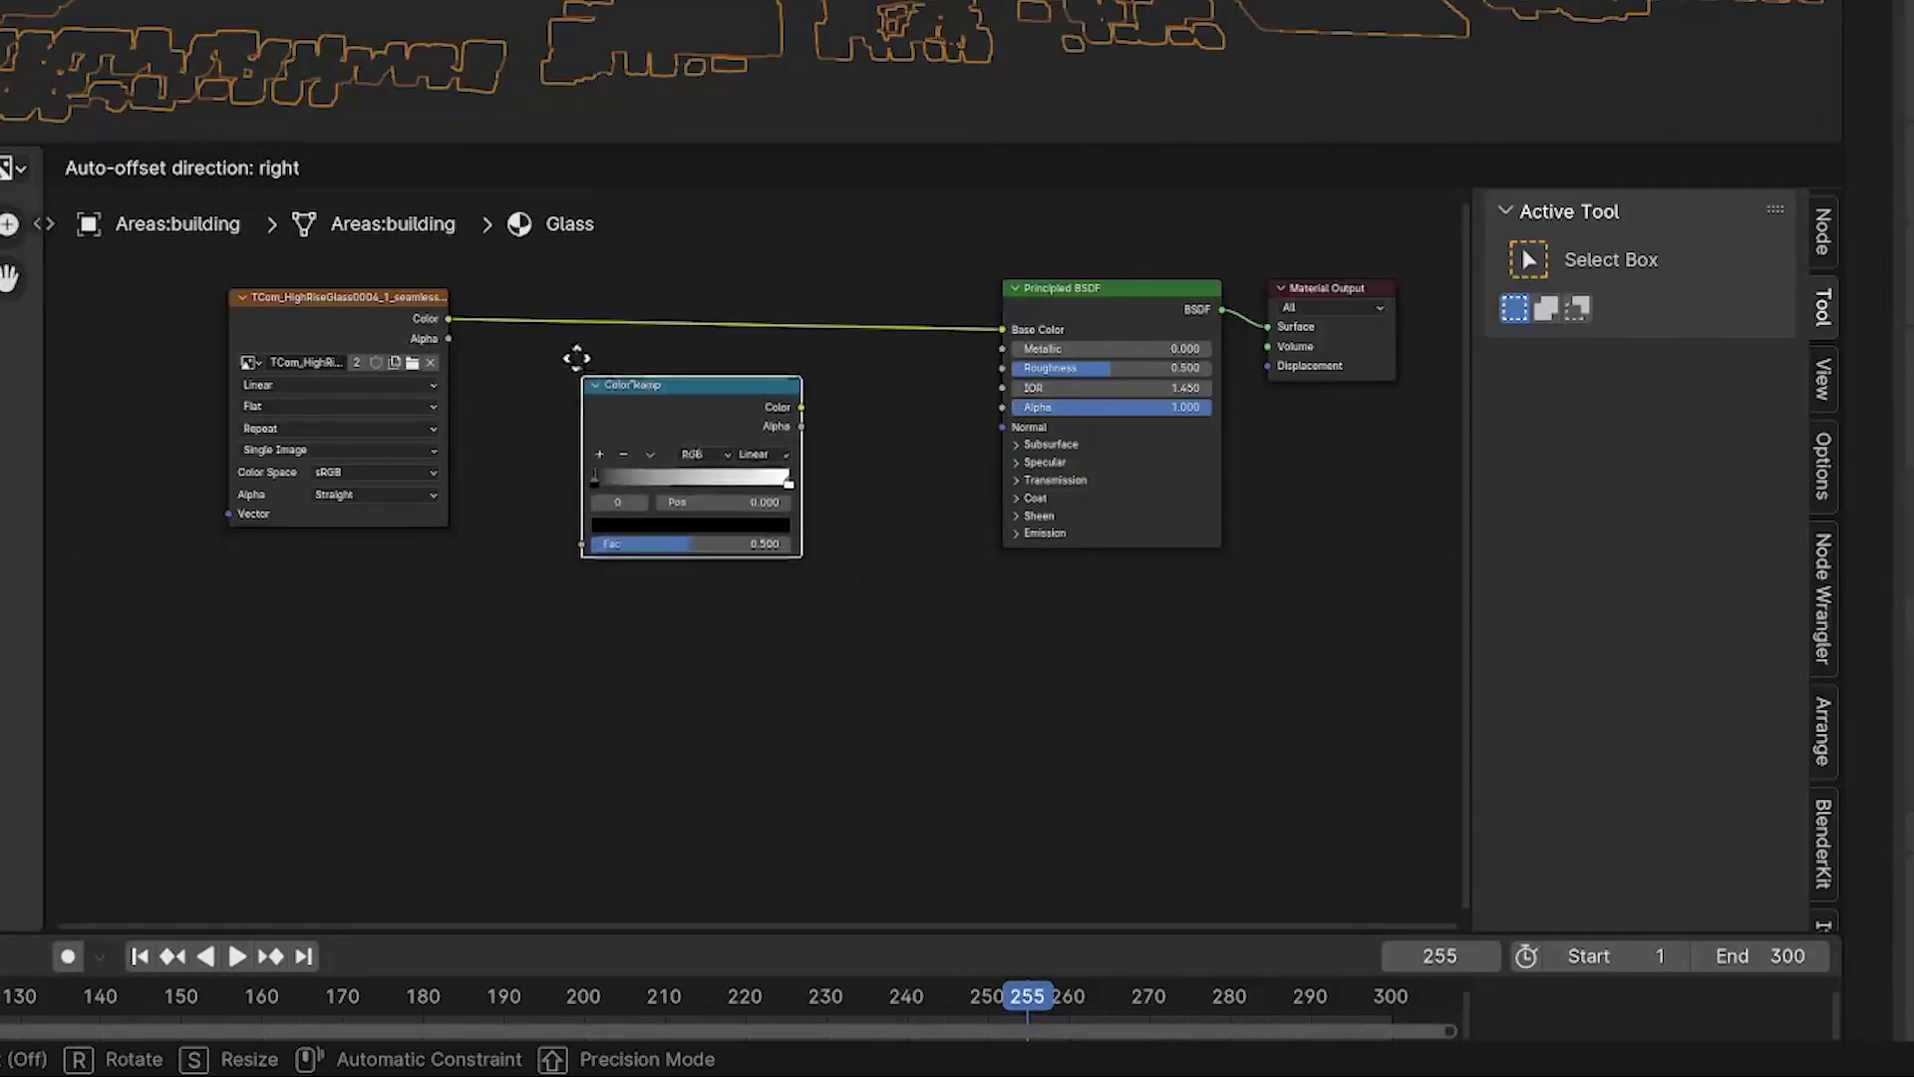
Place the Color Ramp, linking image Color to Fac and its Color to Roughness.
{"action": "left_click", "coordinate": [593, 382]}
{"action": "left_click_drag", "start_coordinate": [448, 319], "coordinate": [595, 553]}
{"action": "left_click_drag", "start_coordinate": [811, 413], "coordinate": [1002, 368]}
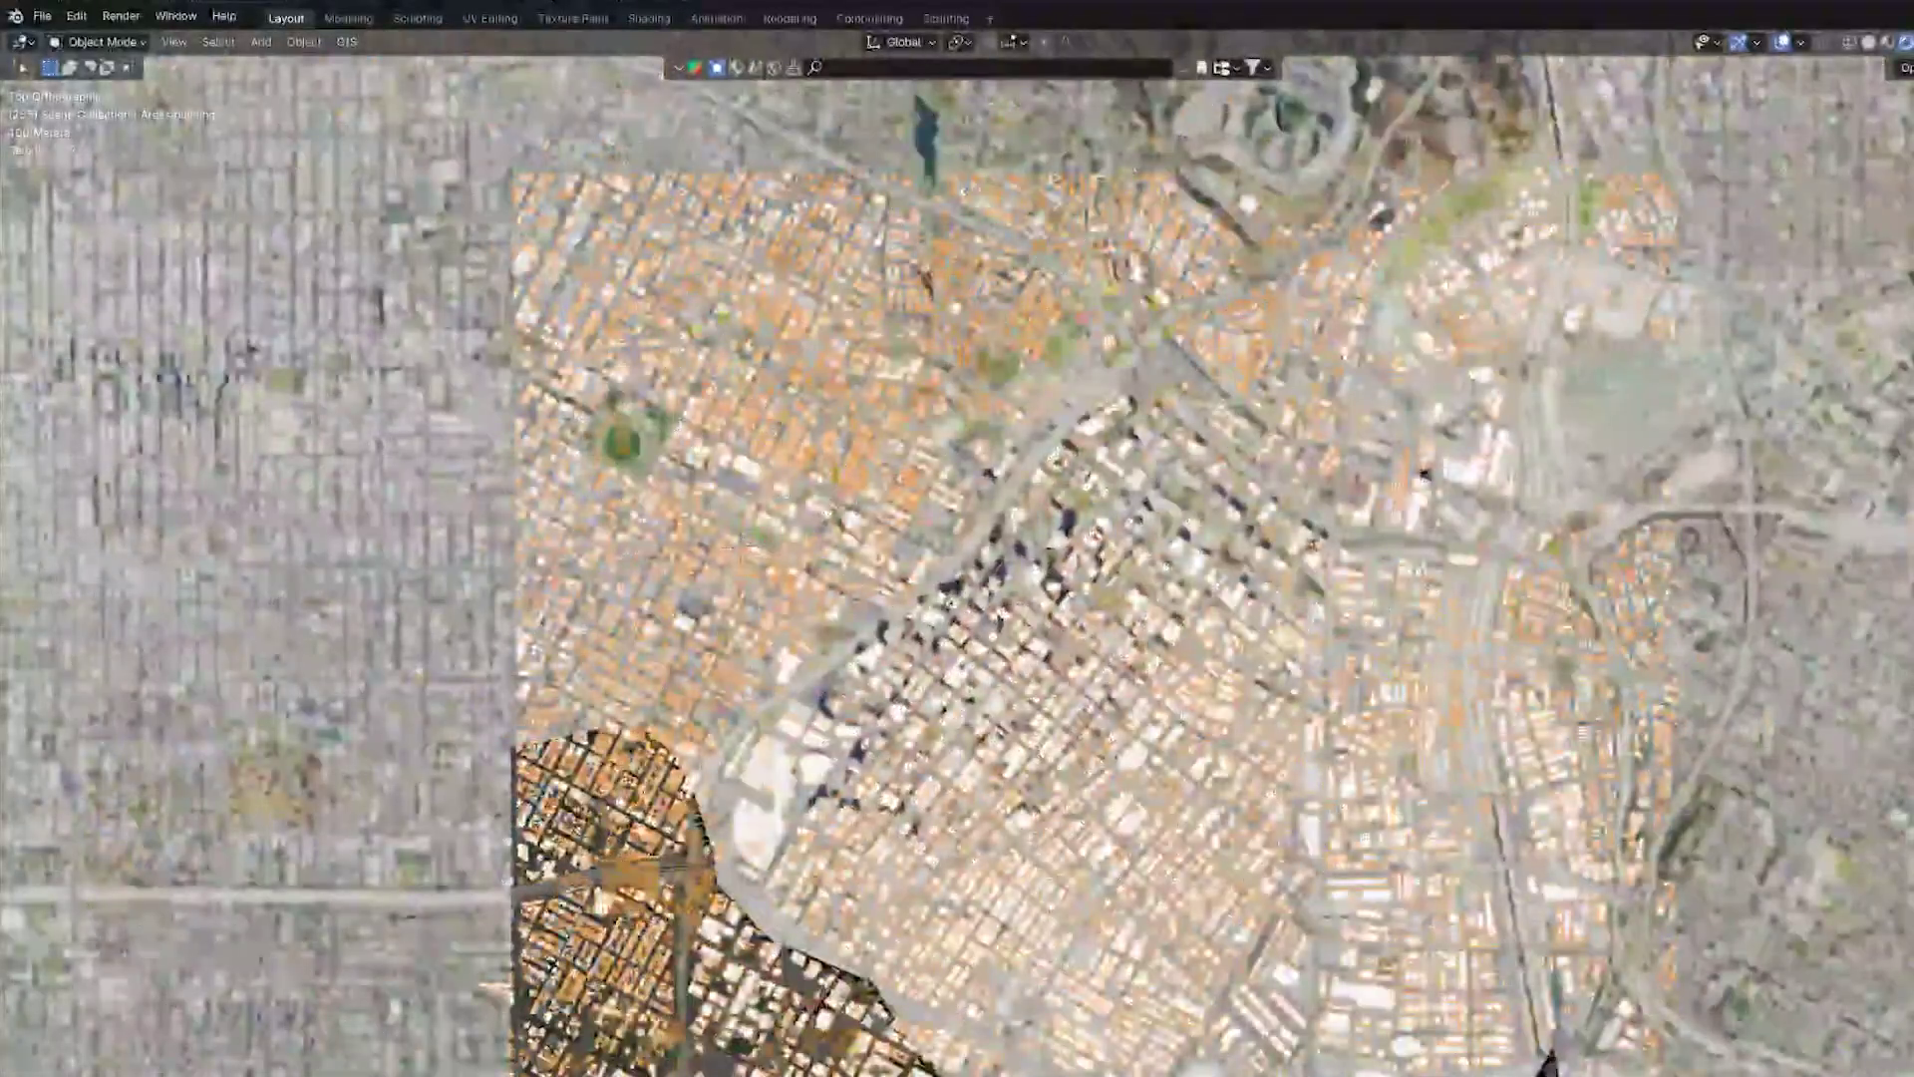
In face select mode, clear the selection and box-select the building roof faces.
{"action": "scroll", "coordinate": [479, 575], "scroll_direction": "down", "scroll_amount": 4}
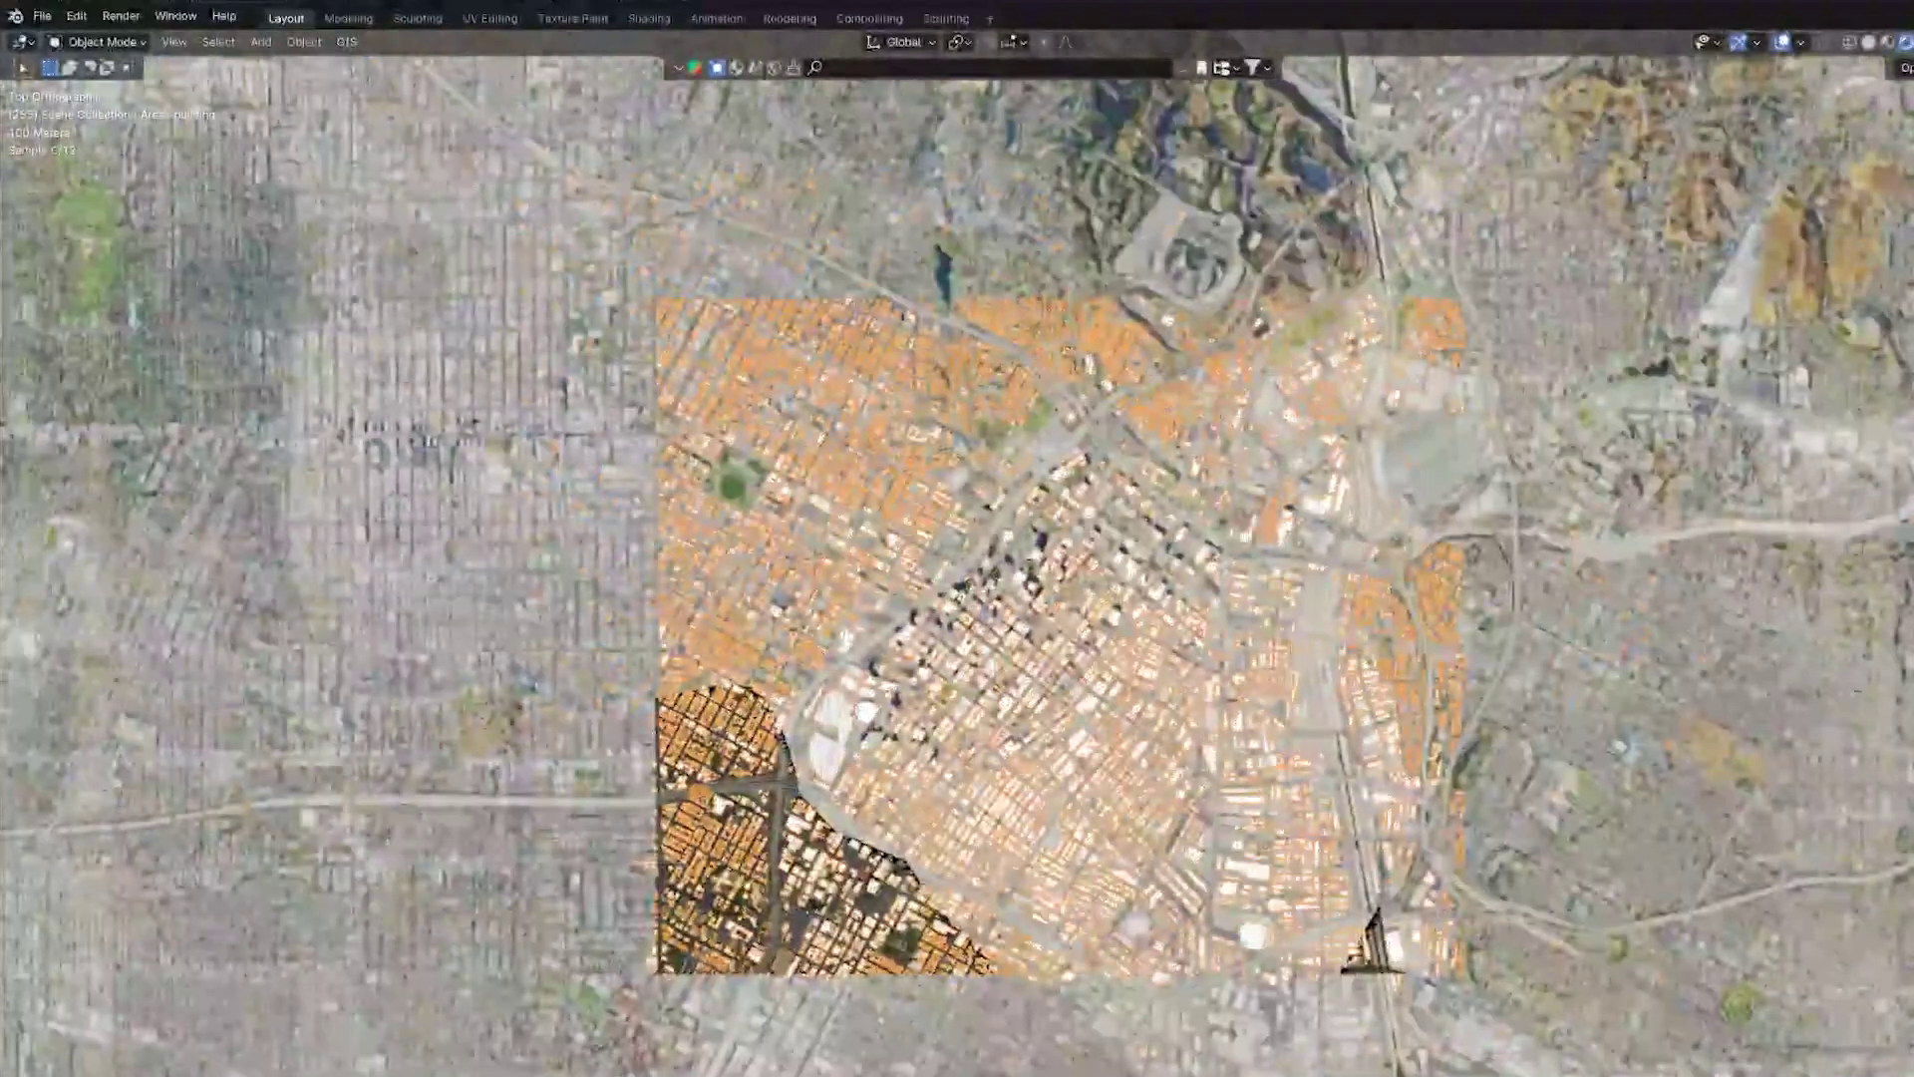
{"action": "key", "text": "alt+a"}
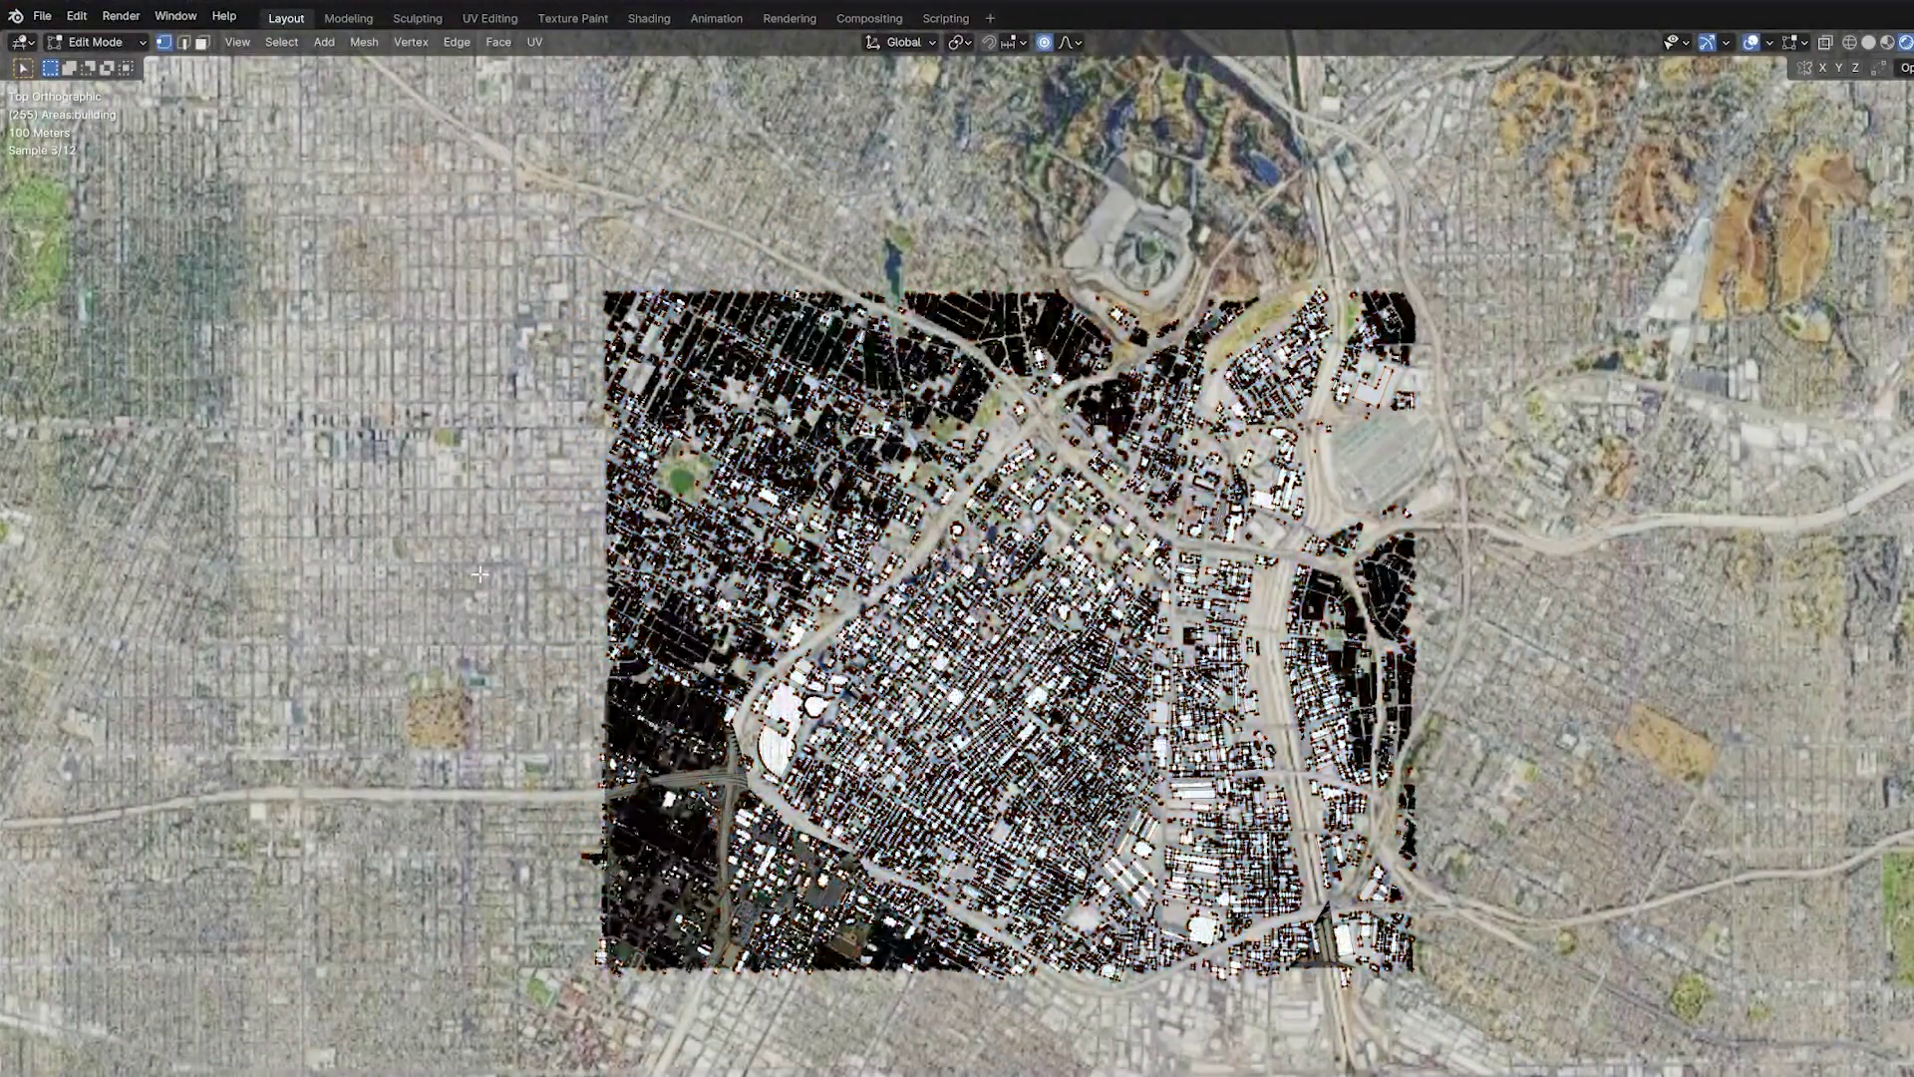
{"action": "left_click", "coordinate": [202, 42]}
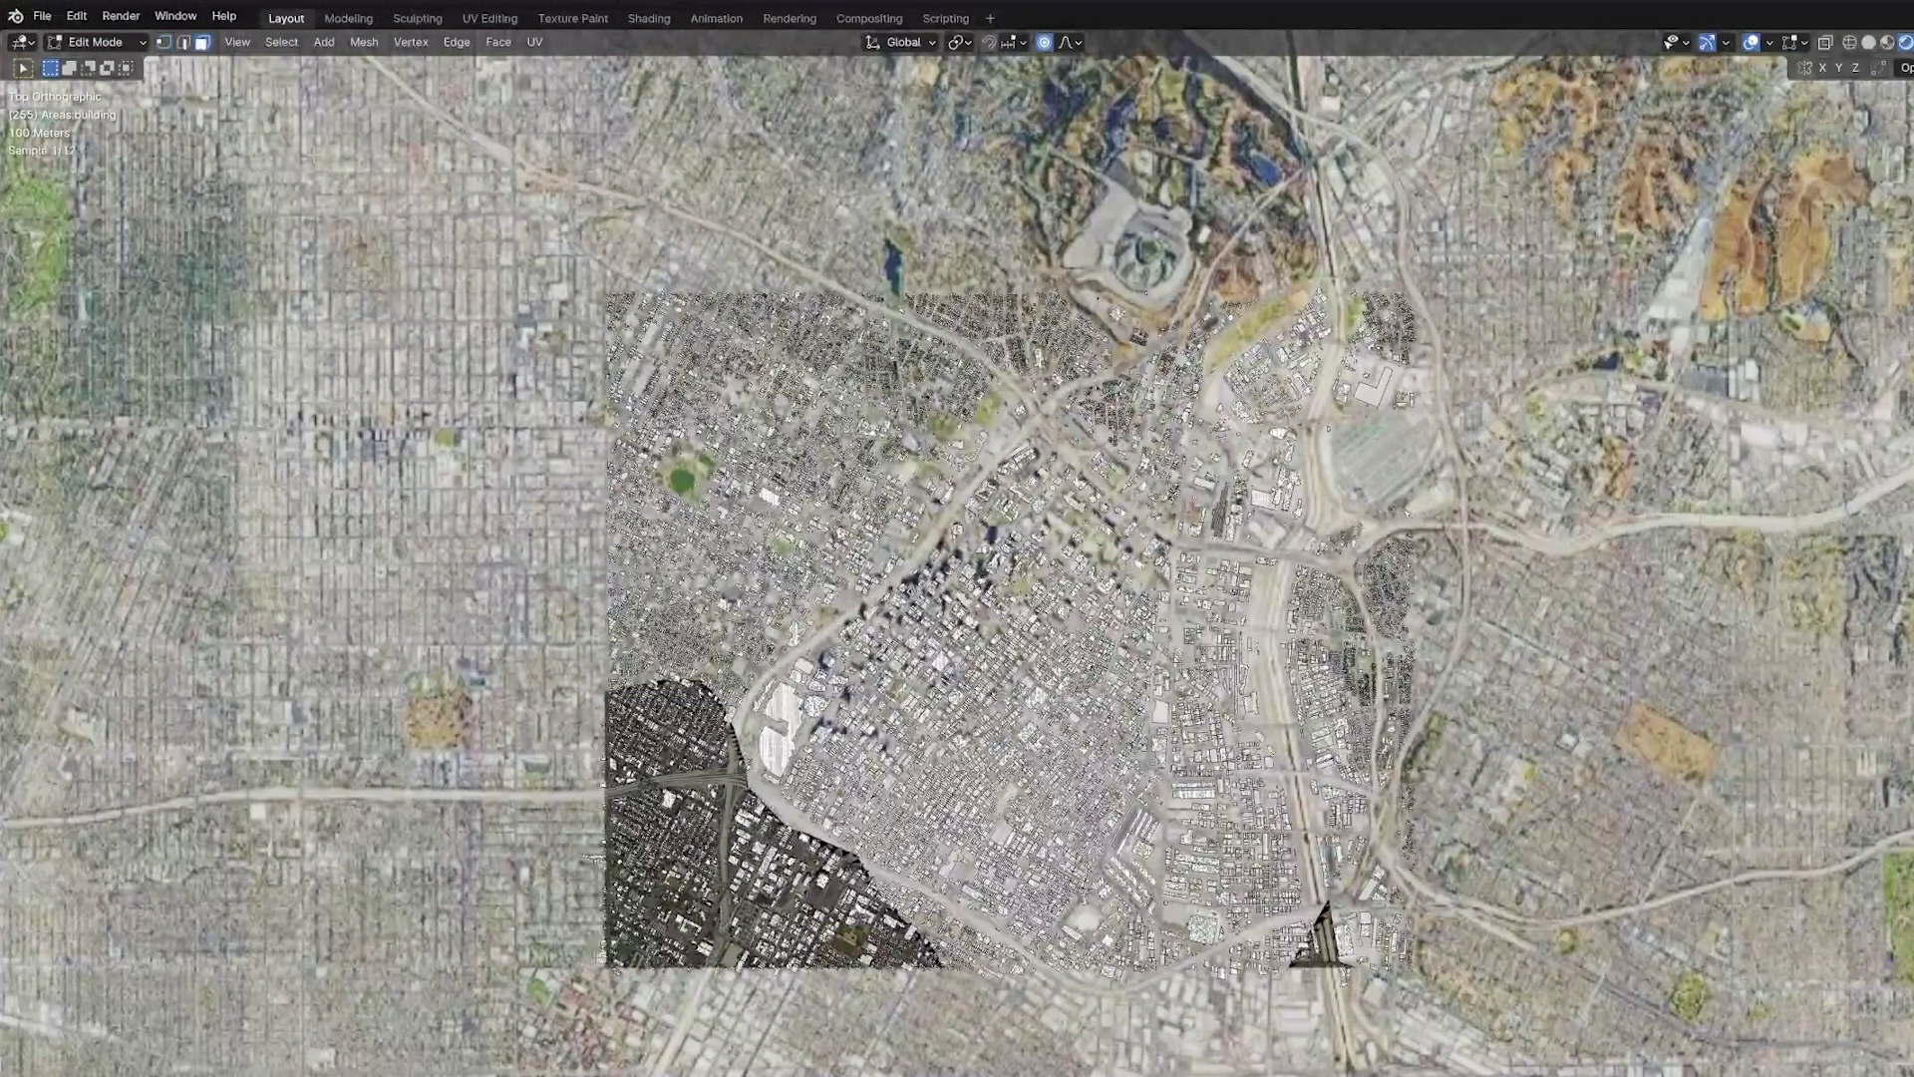
{"action": "left_click_drag", "start_coordinate": [1181, 803], "coordinate": [1375, 1009]}
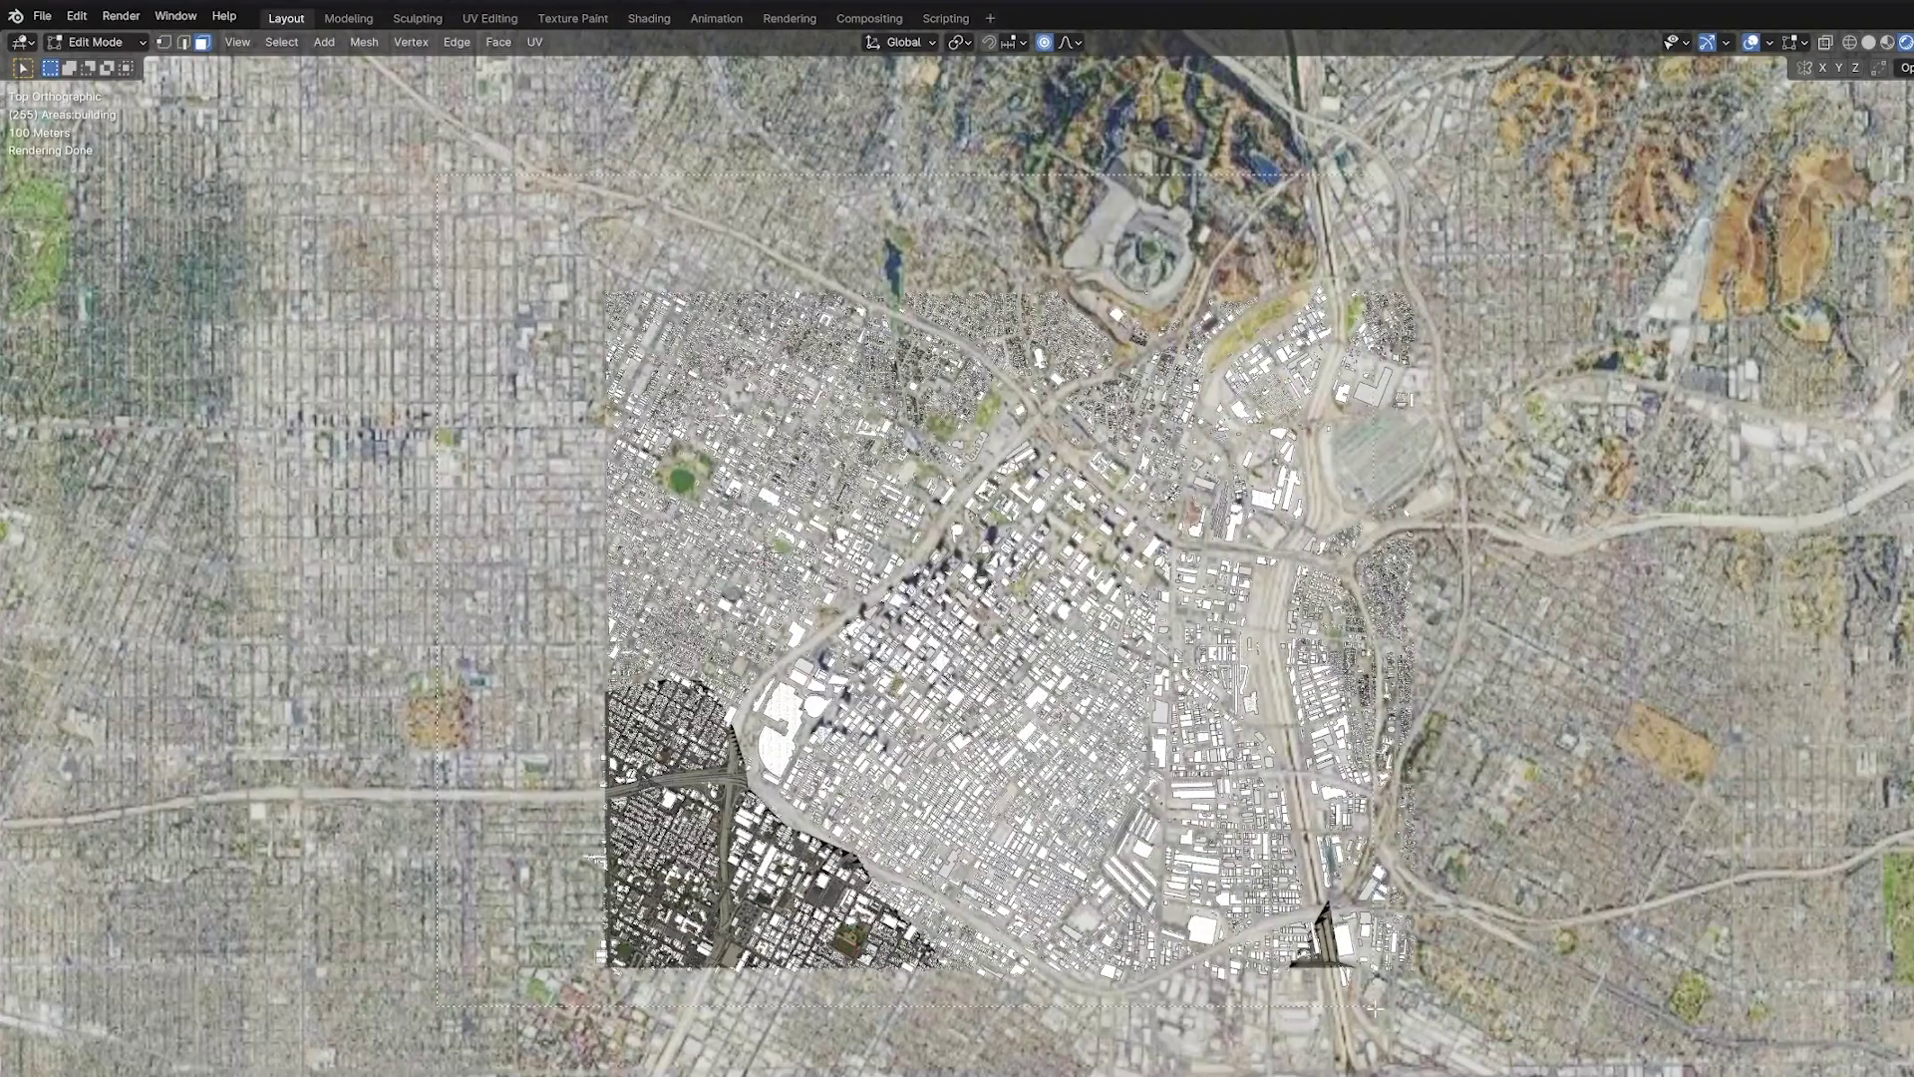
{"action": "left_click_drag", "start_coordinate": [1480, 1053], "coordinate": [1480, 1053]}
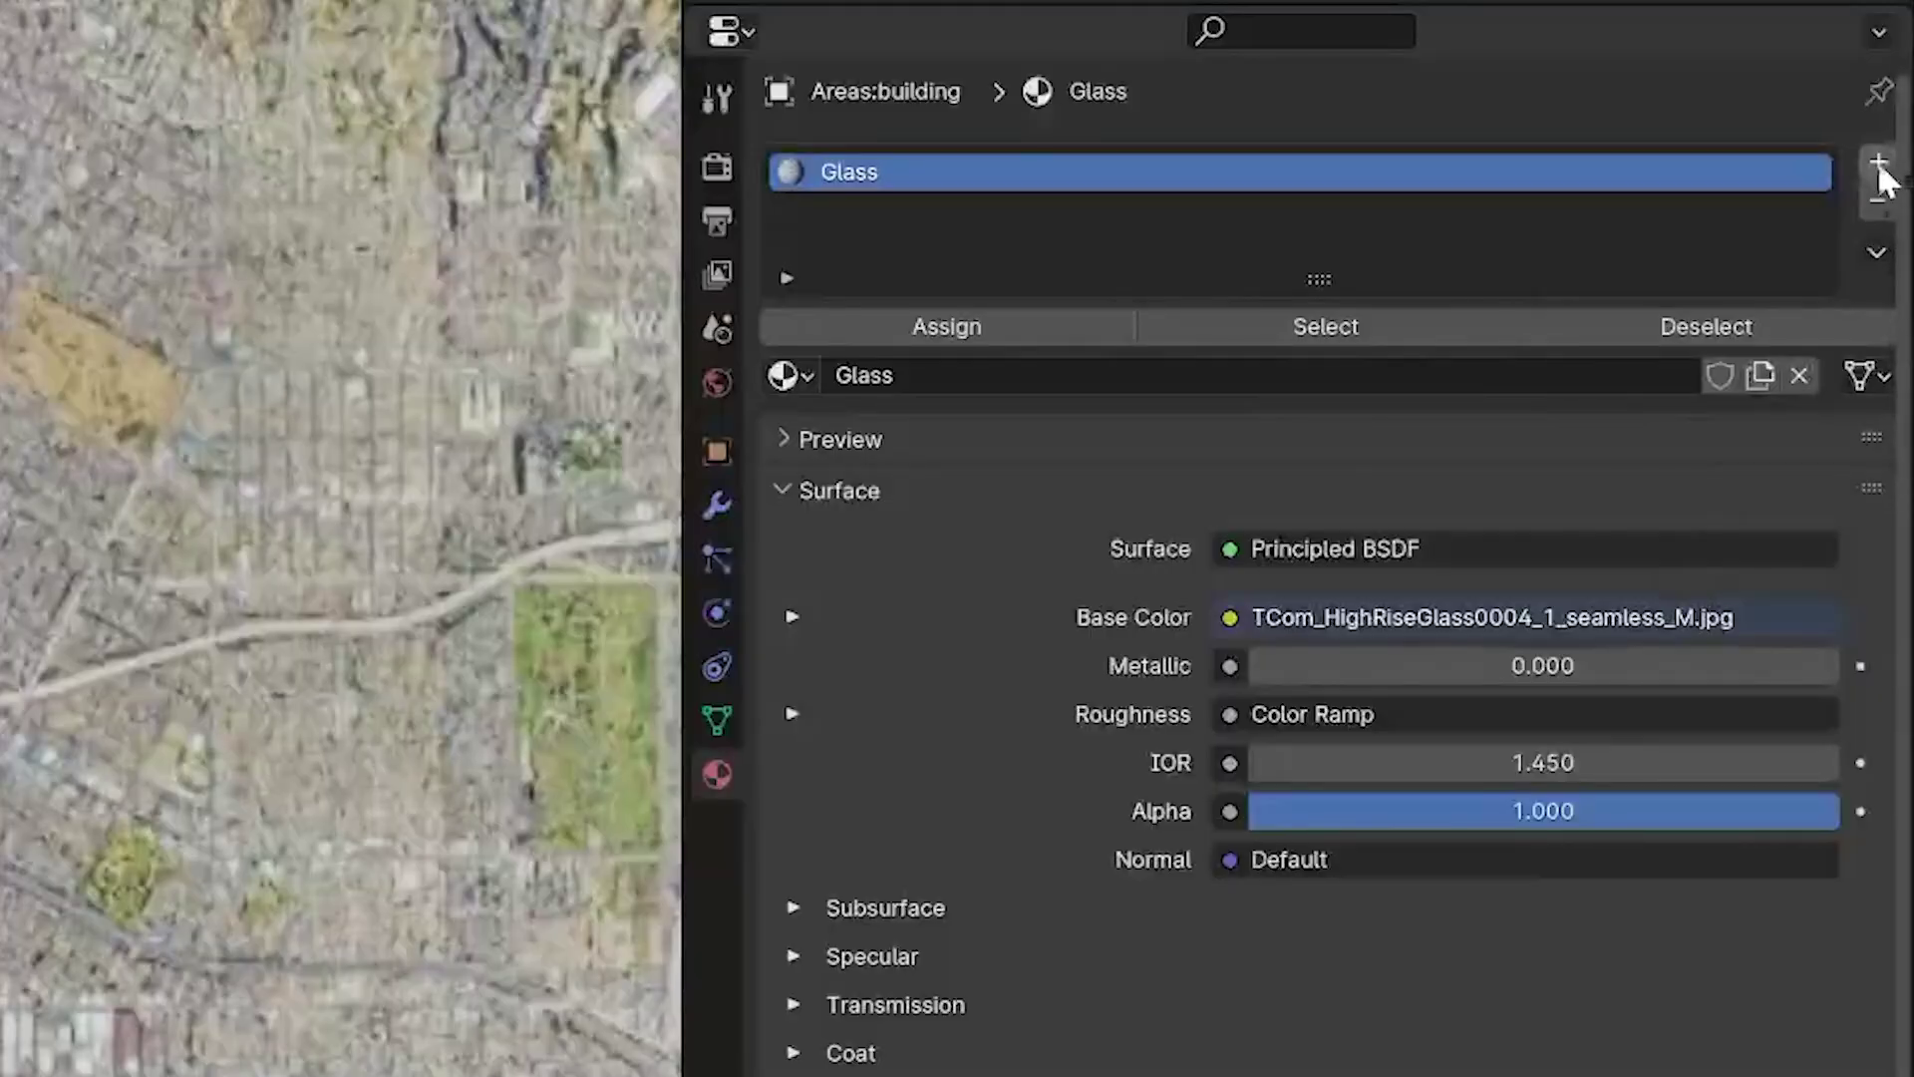
Add a new material slot holding a new material named RoofTop.
{"action": "left_click", "coordinate": [1880, 165]}
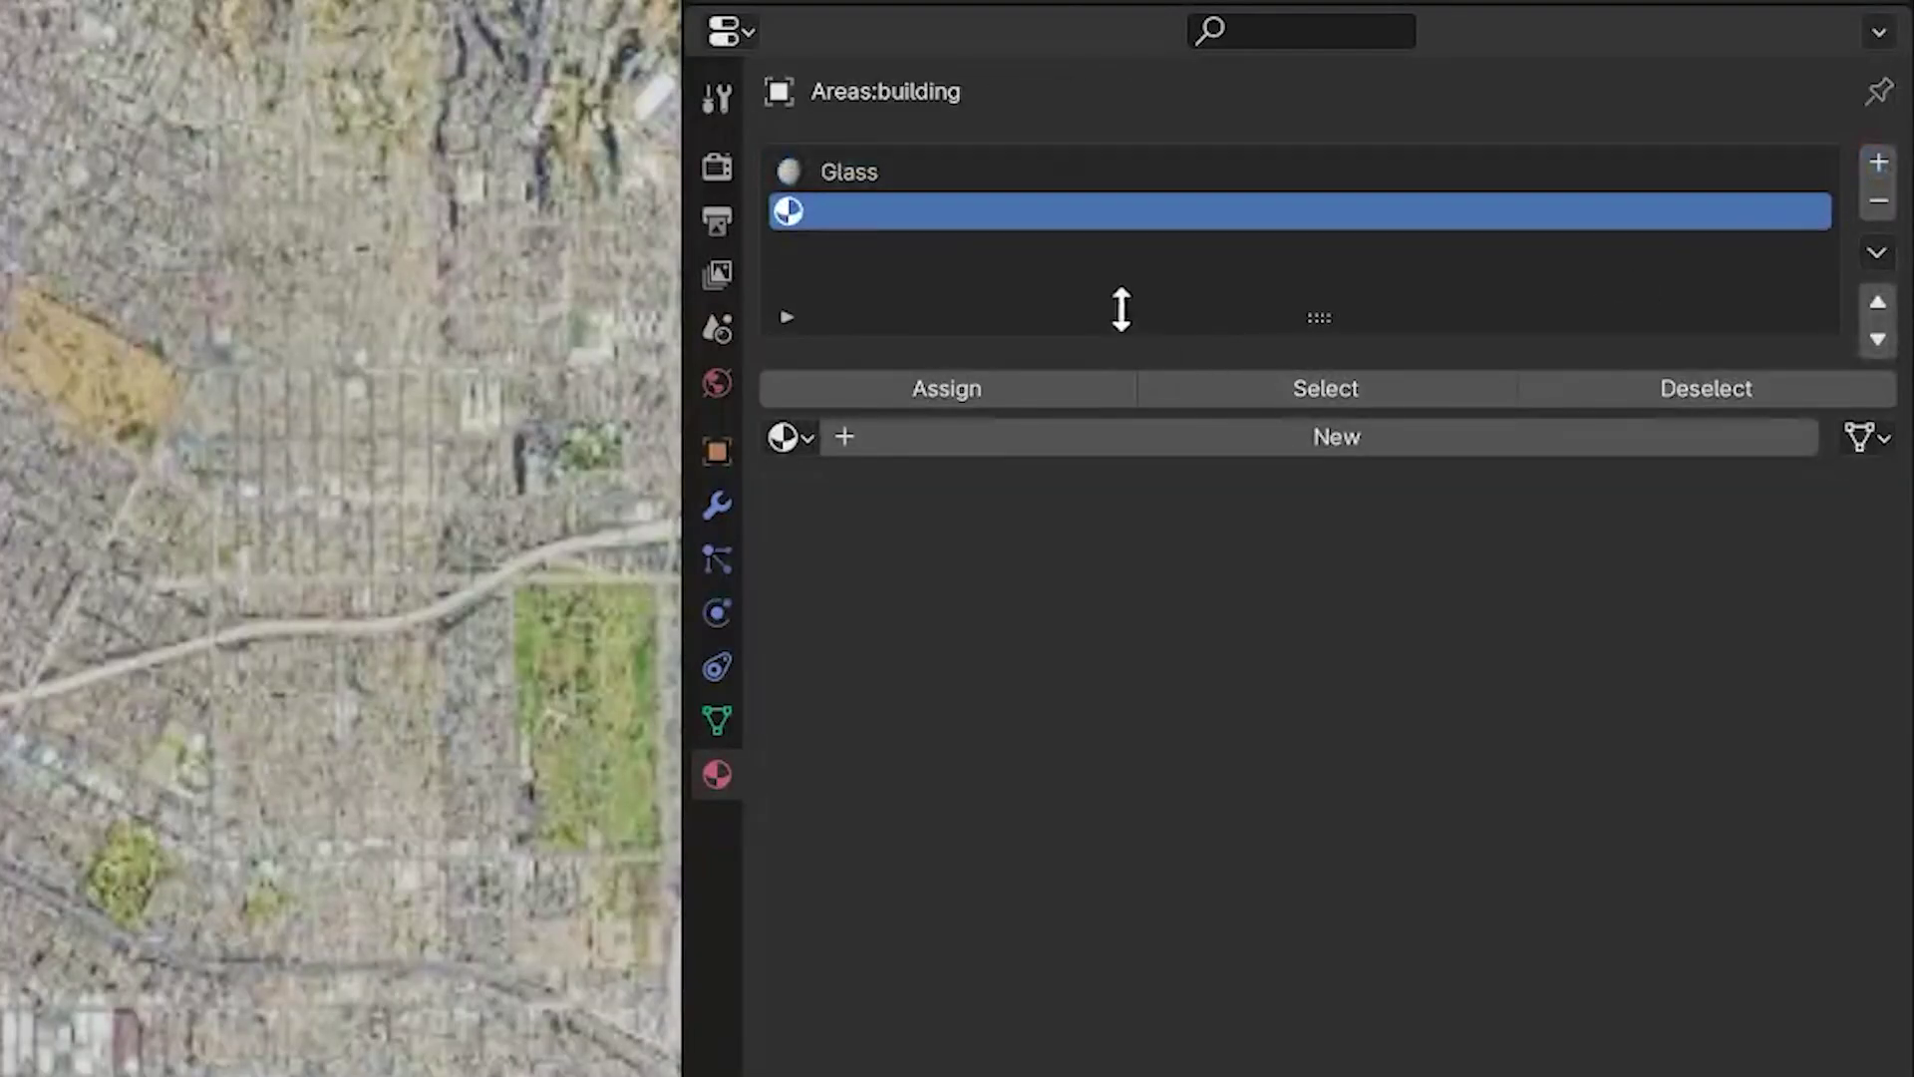
{"action": "left_click", "coordinate": [1093, 441]}
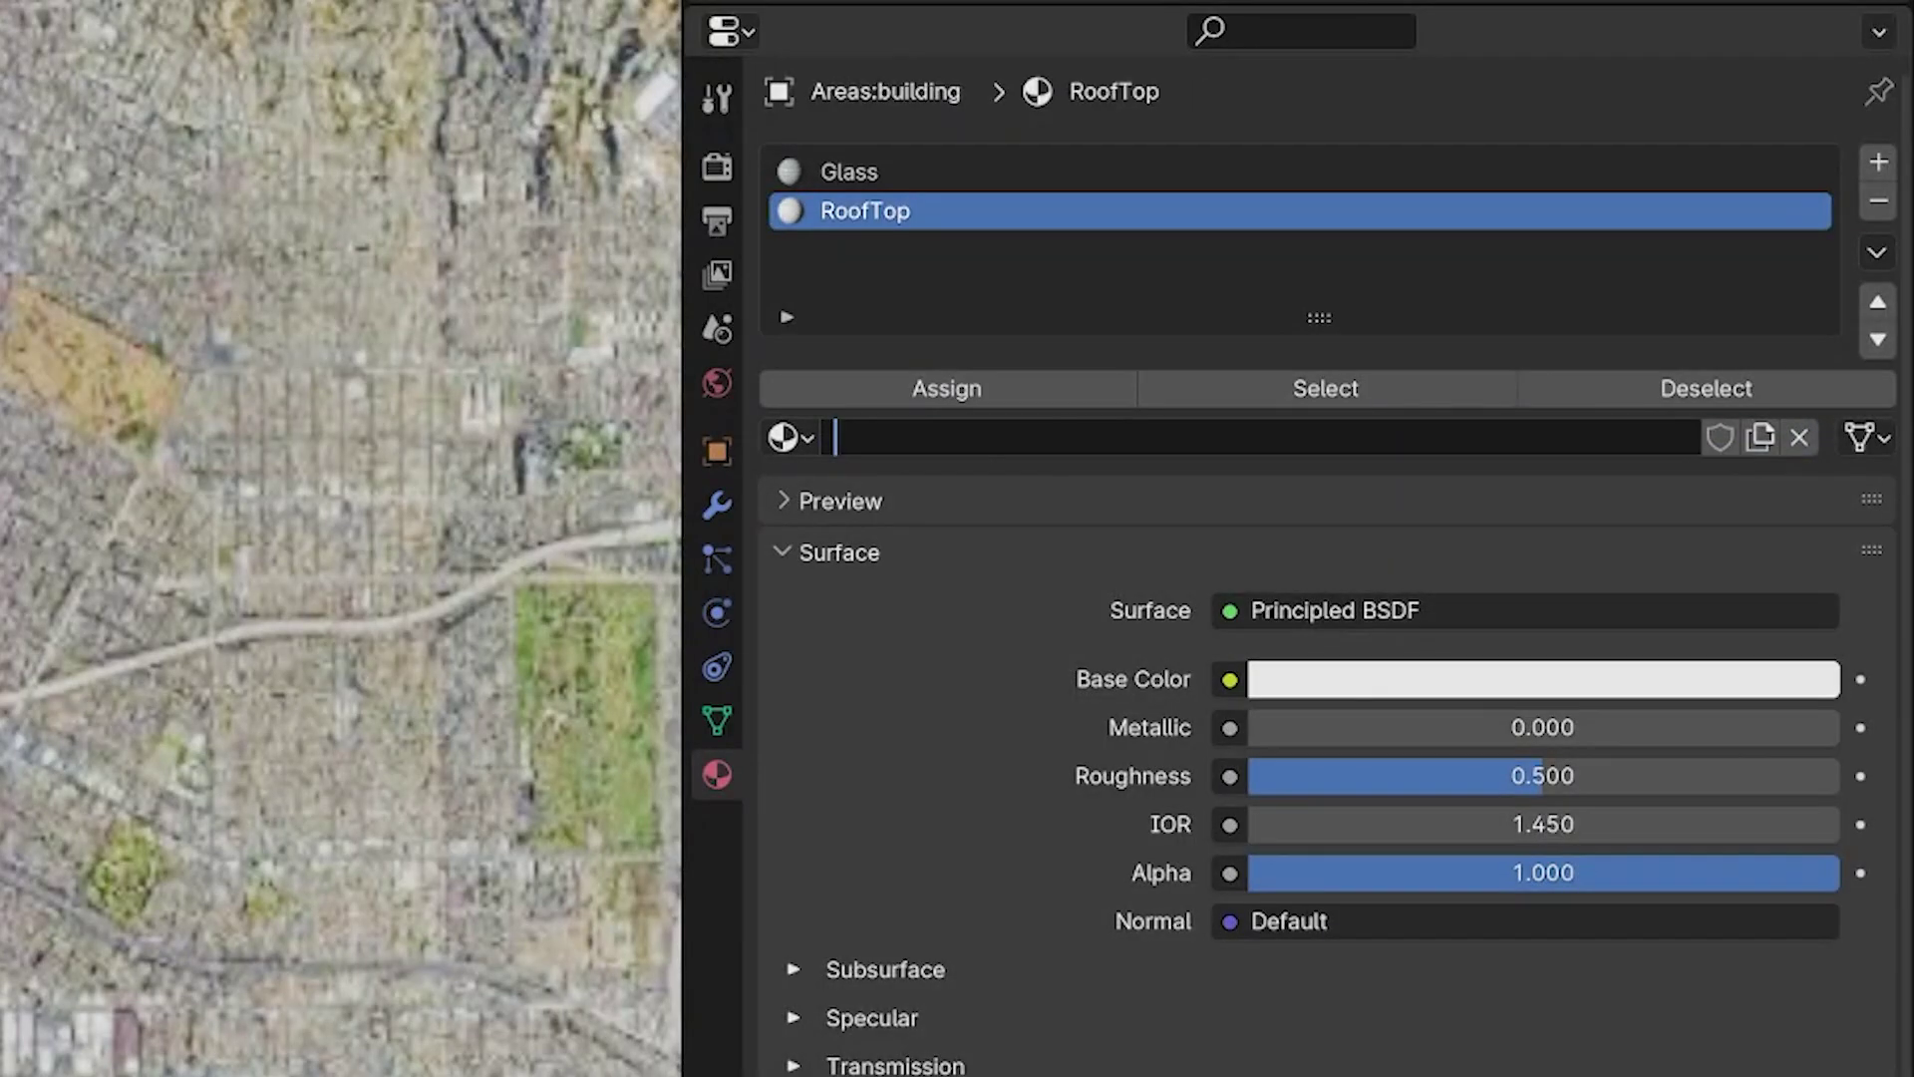
{"action": "type", "text": "RoofT"}
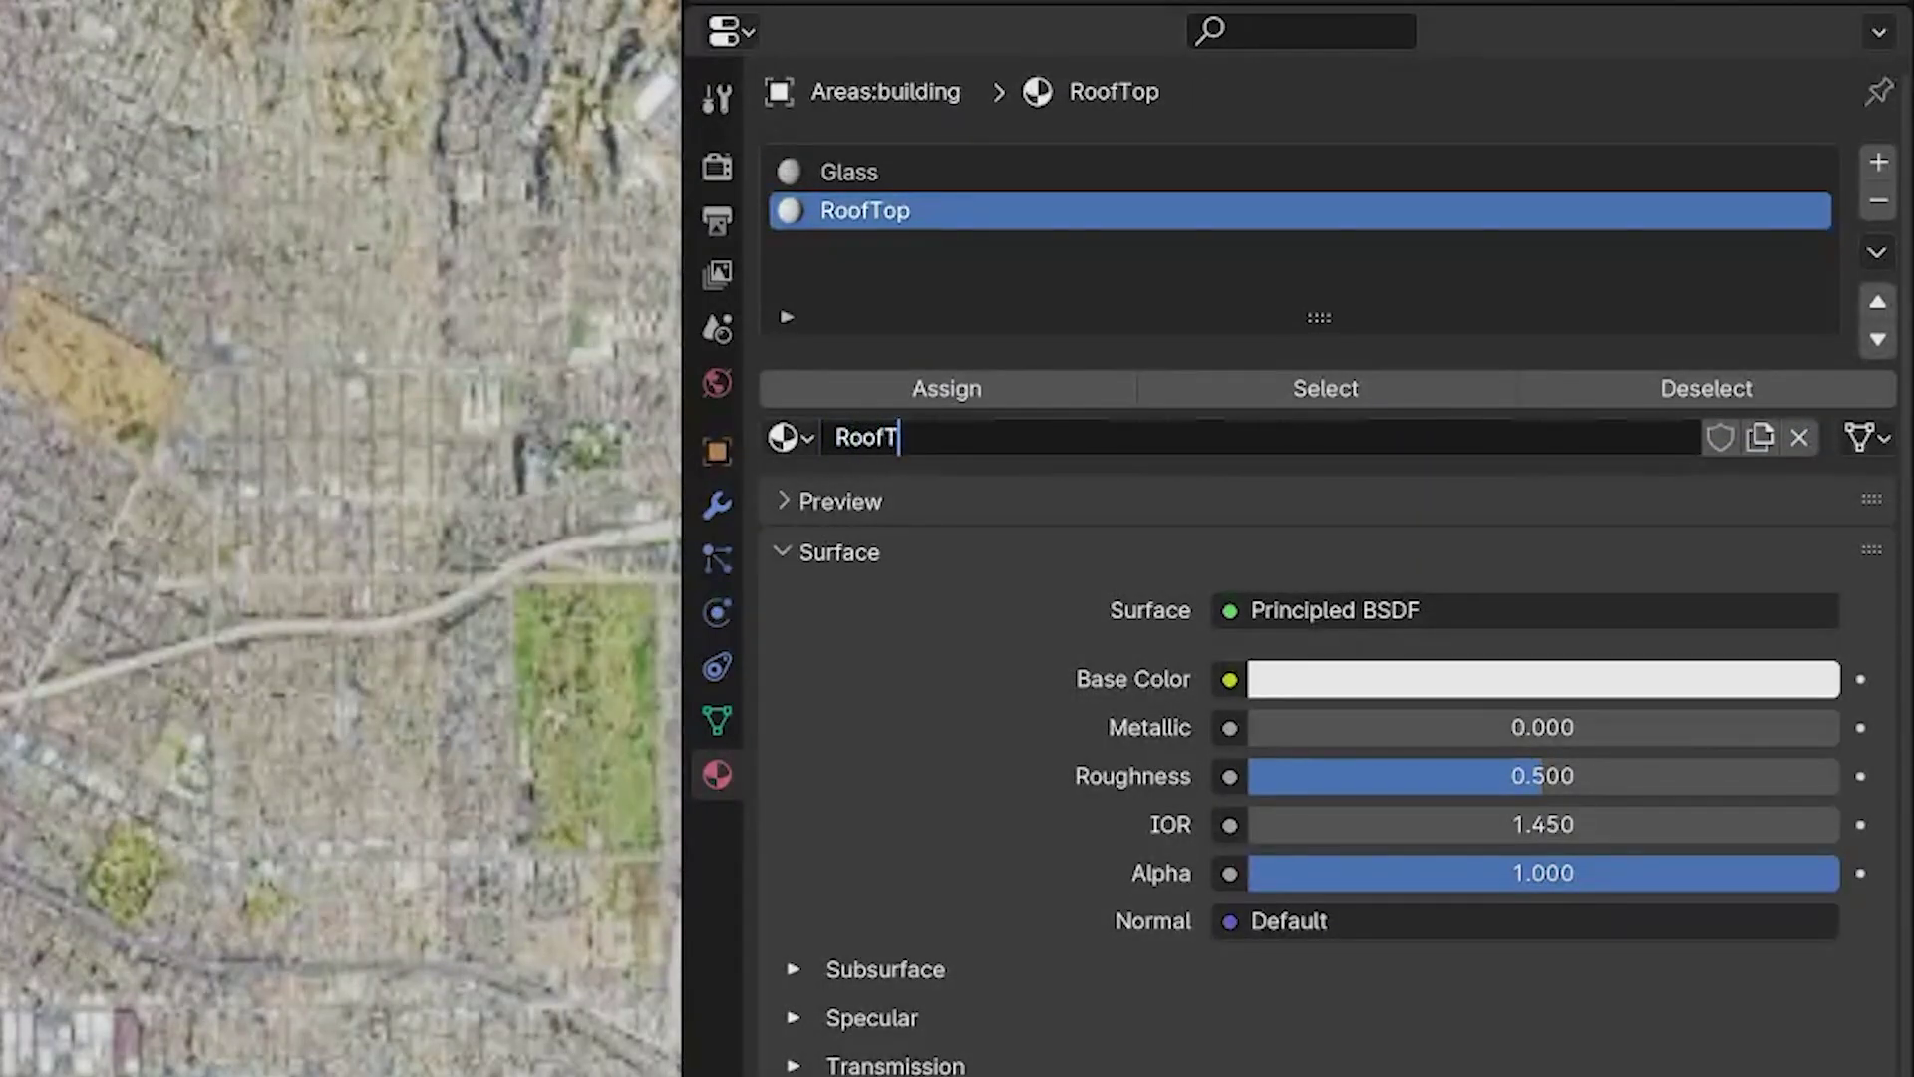
{"action": "type", "text": "op"}
{"action": "key", "text": "Return"}
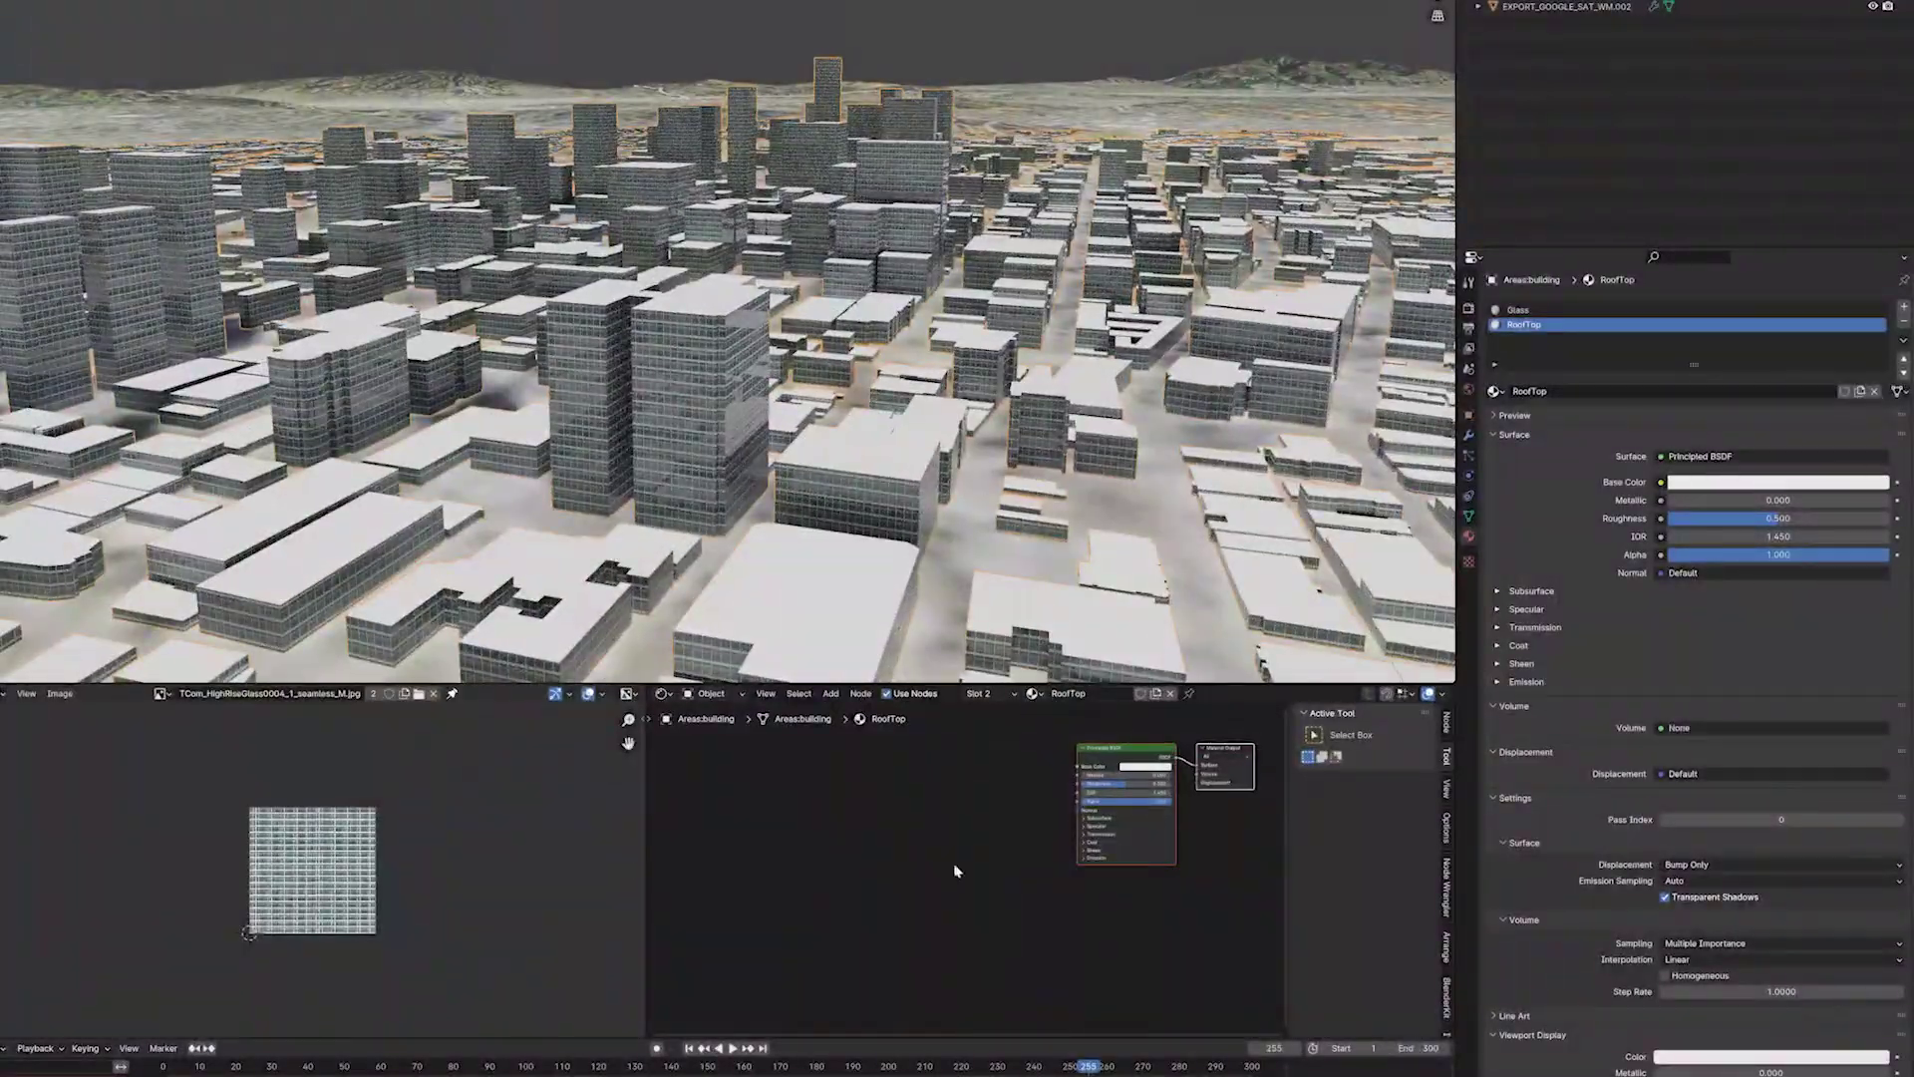
Drive RoofTop's Base Color and Roughness from a Noise Texture through a Color Ramp, with patchy stops and larger noise scale.
{"action": "key", "text": "shift+a"}
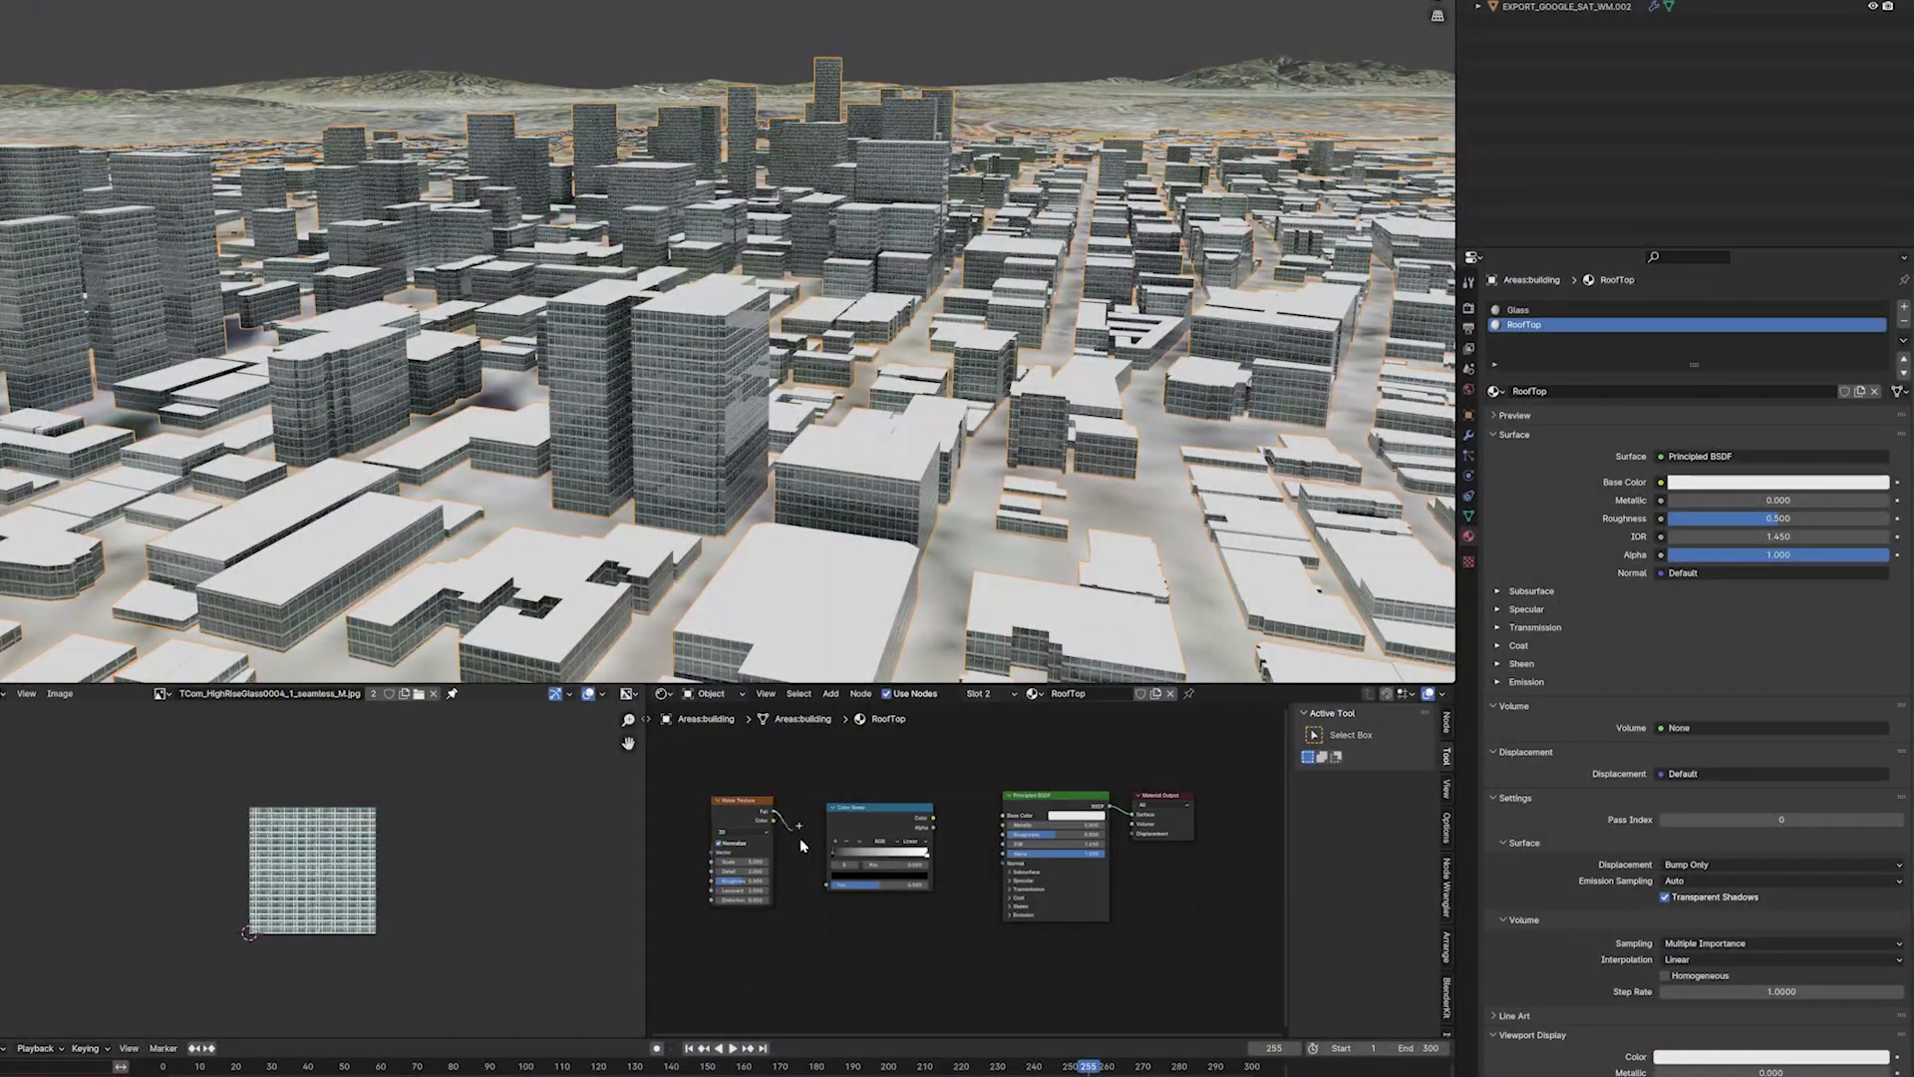
{"action": "left_click_drag", "start_coordinate": [933, 817], "coordinate": [1003, 820]}
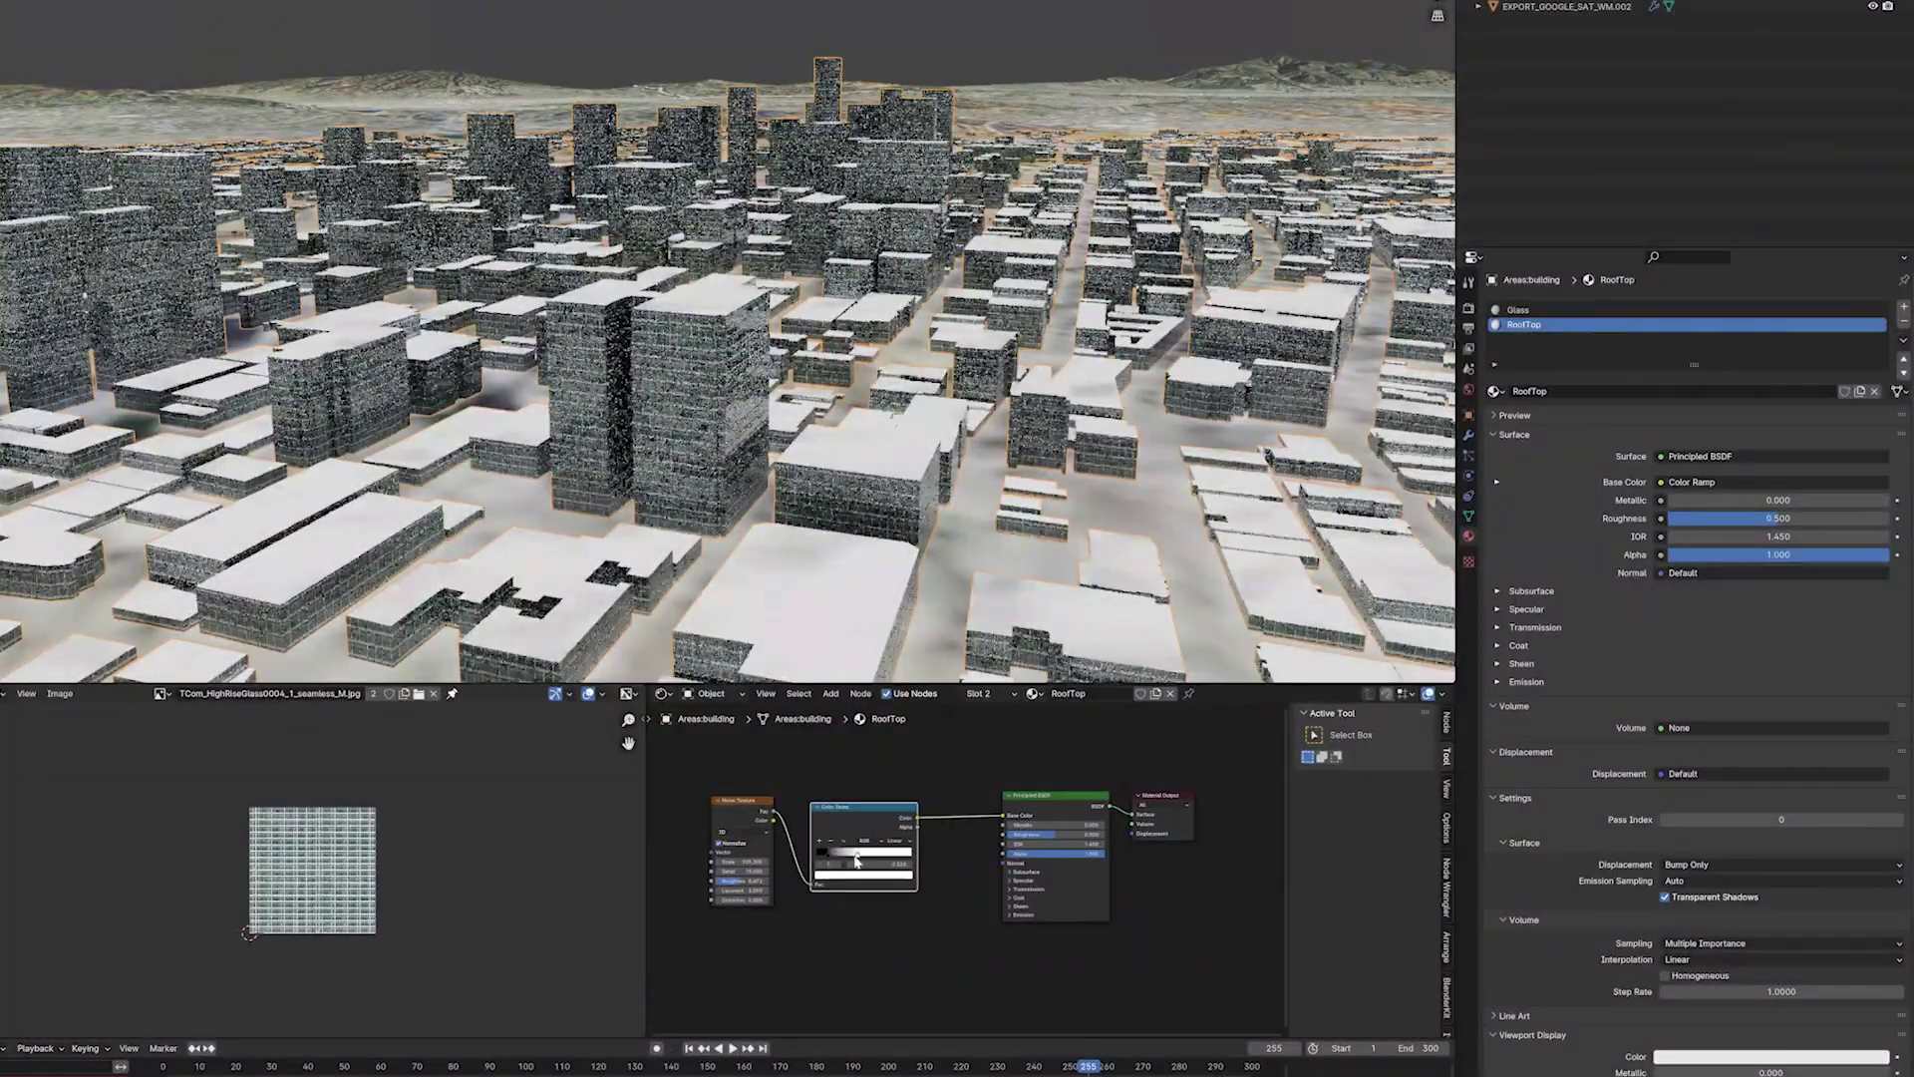
{"action": "left_click_drag", "start_coordinate": [898, 854], "coordinate": [878, 855]}
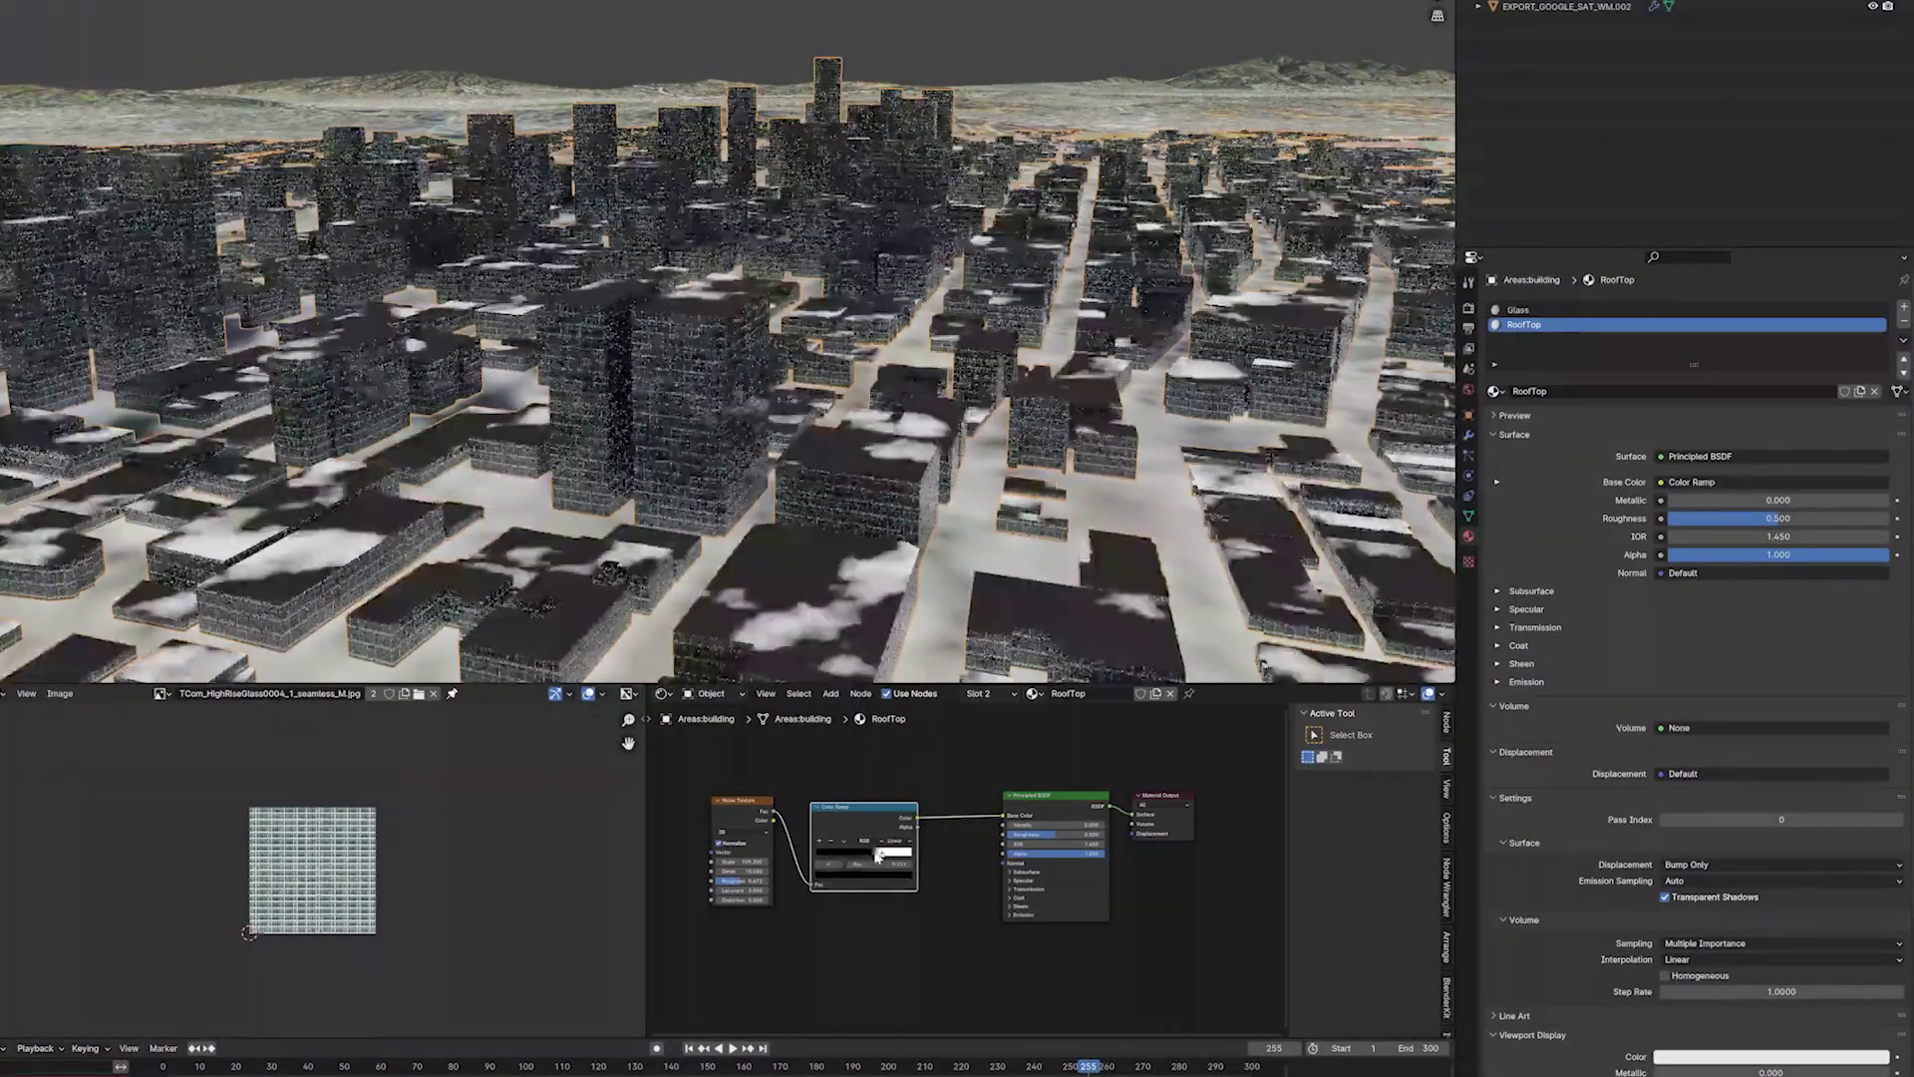
{"action": "scroll", "coordinate": [867, 882], "scroll_direction": "up", "scroll_amount": 2}
{"action": "left_click_drag", "start_coordinate": [1130, 827], "coordinate": [1124, 825]}
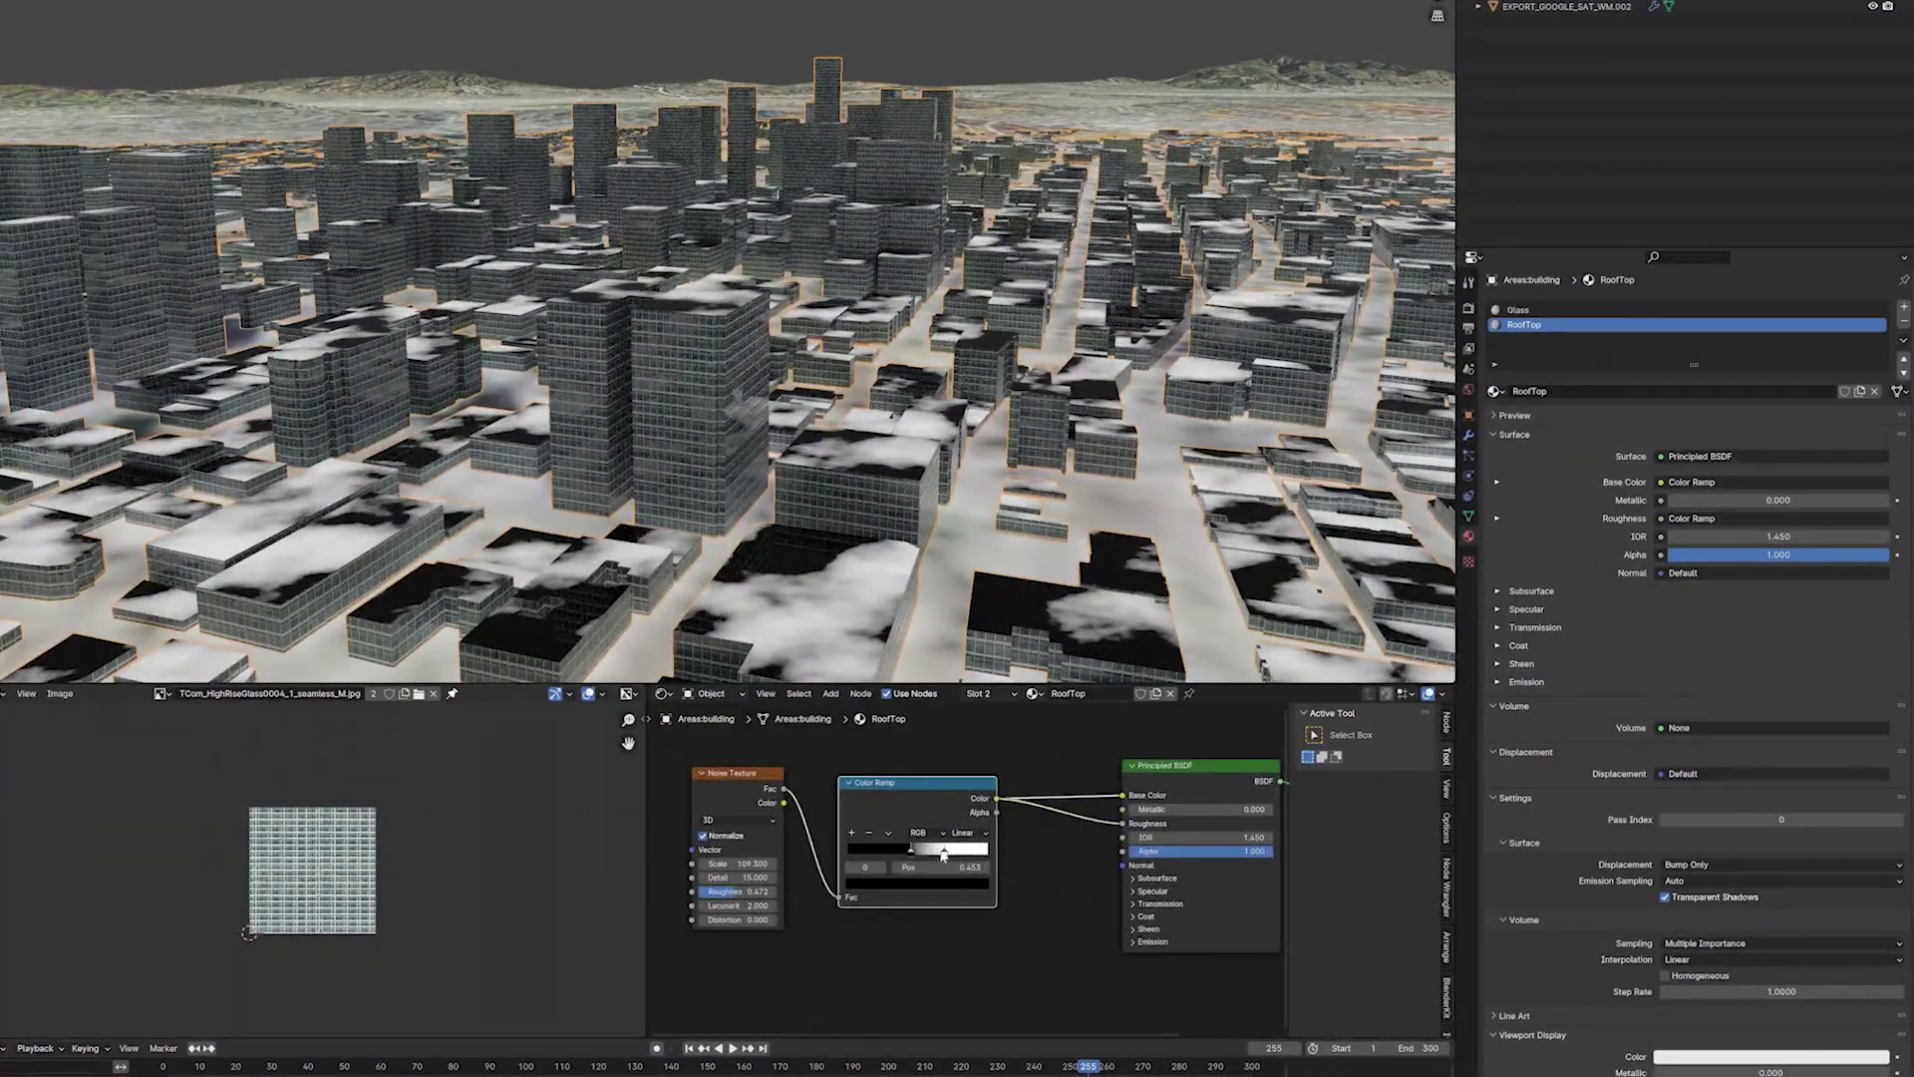
{"action": "left_click", "coordinate": [917, 882]}
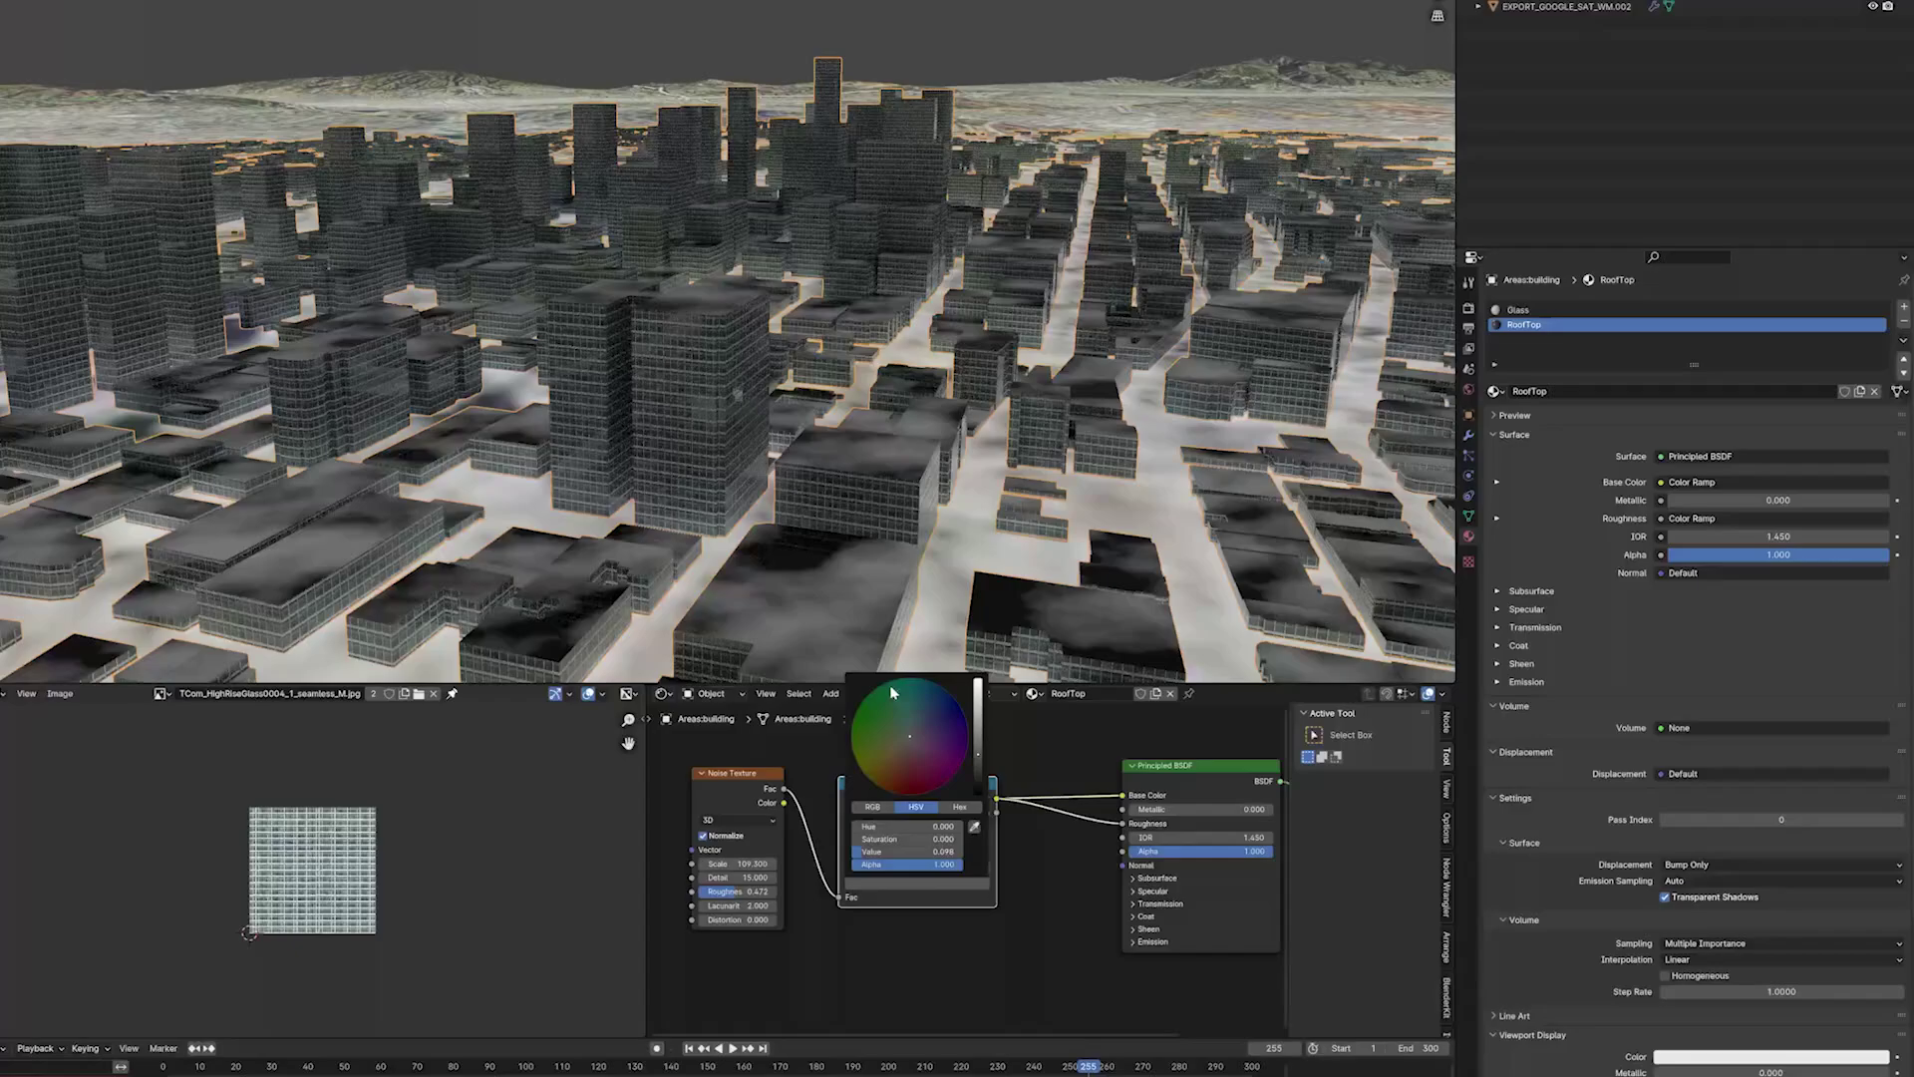
{"action": "left_click_drag", "start_coordinate": [737, 863], "coordinate": [788, 863]}
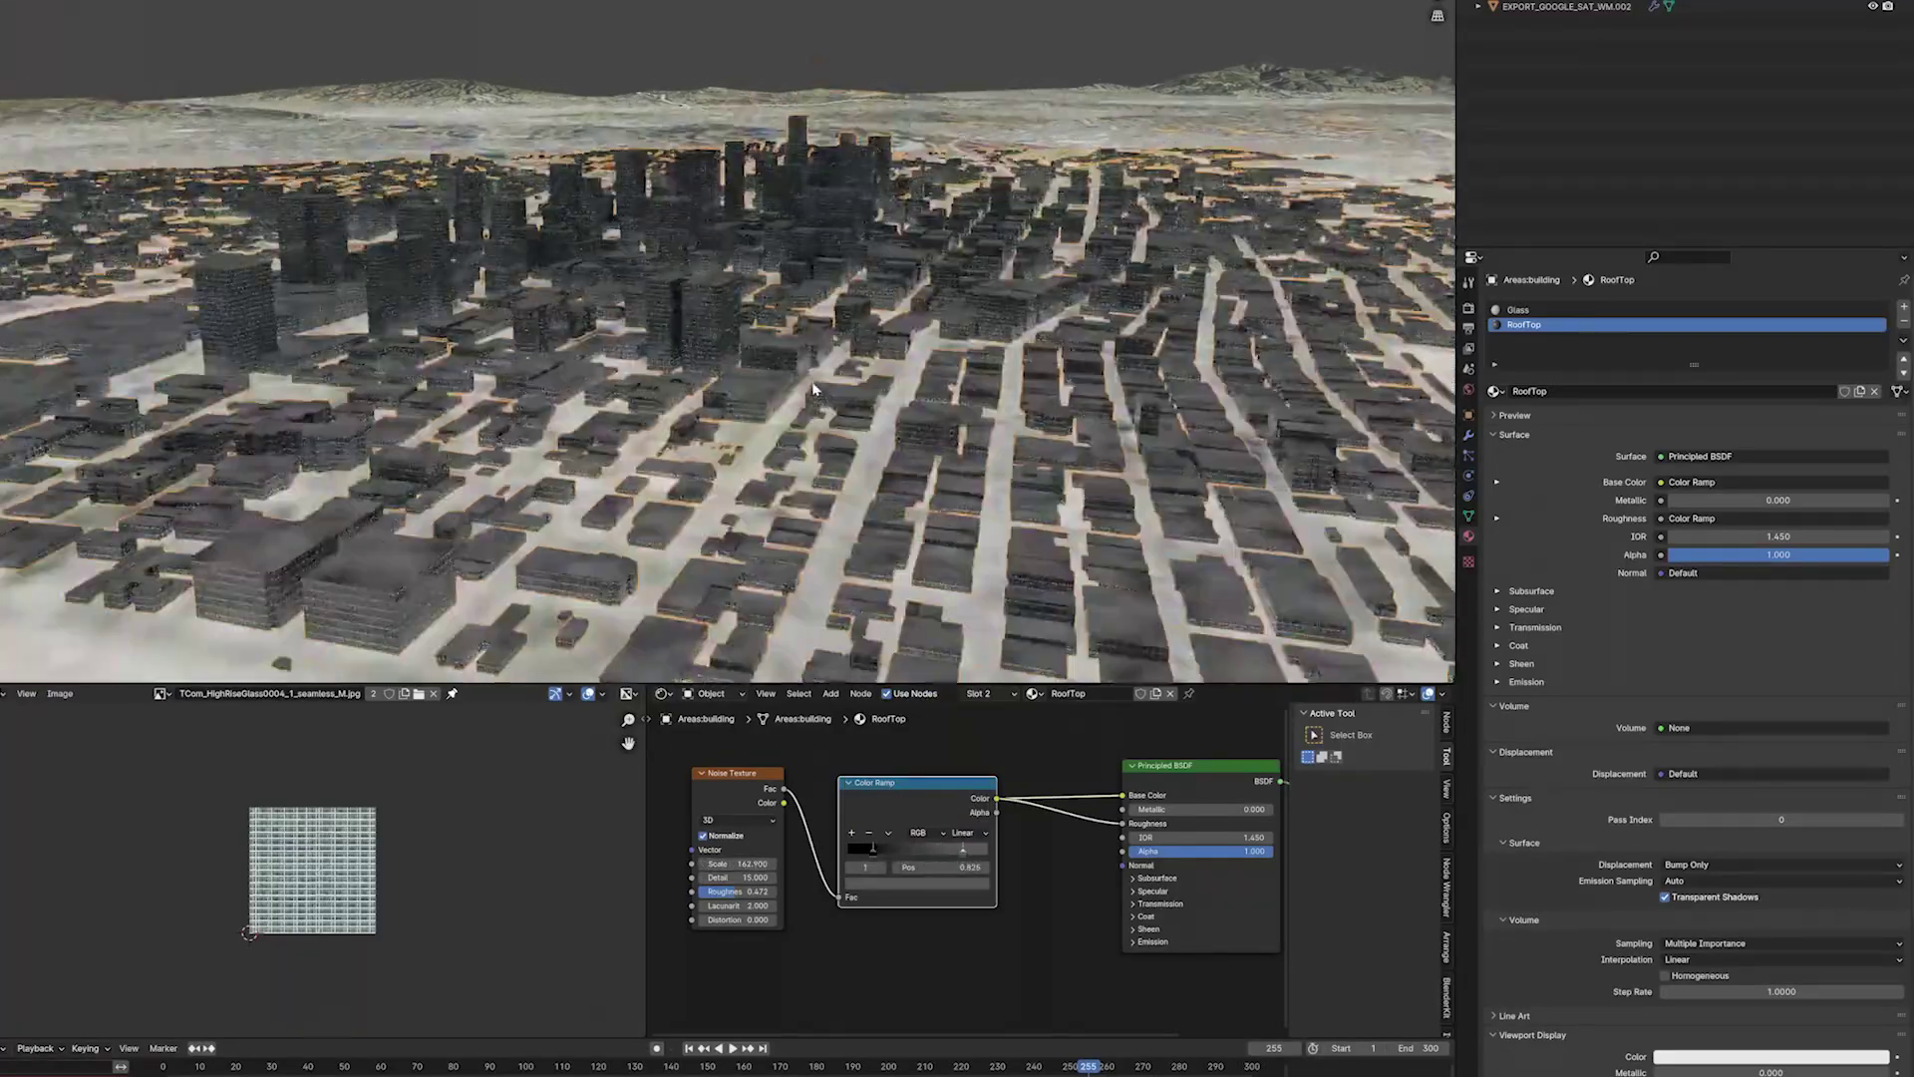
Select the satellite terrain object and switch to the camera view.
{"action": "left_click", "coordinate": [918, 882]}
{"action": "left_click", "coordinate": [1027, 107]}
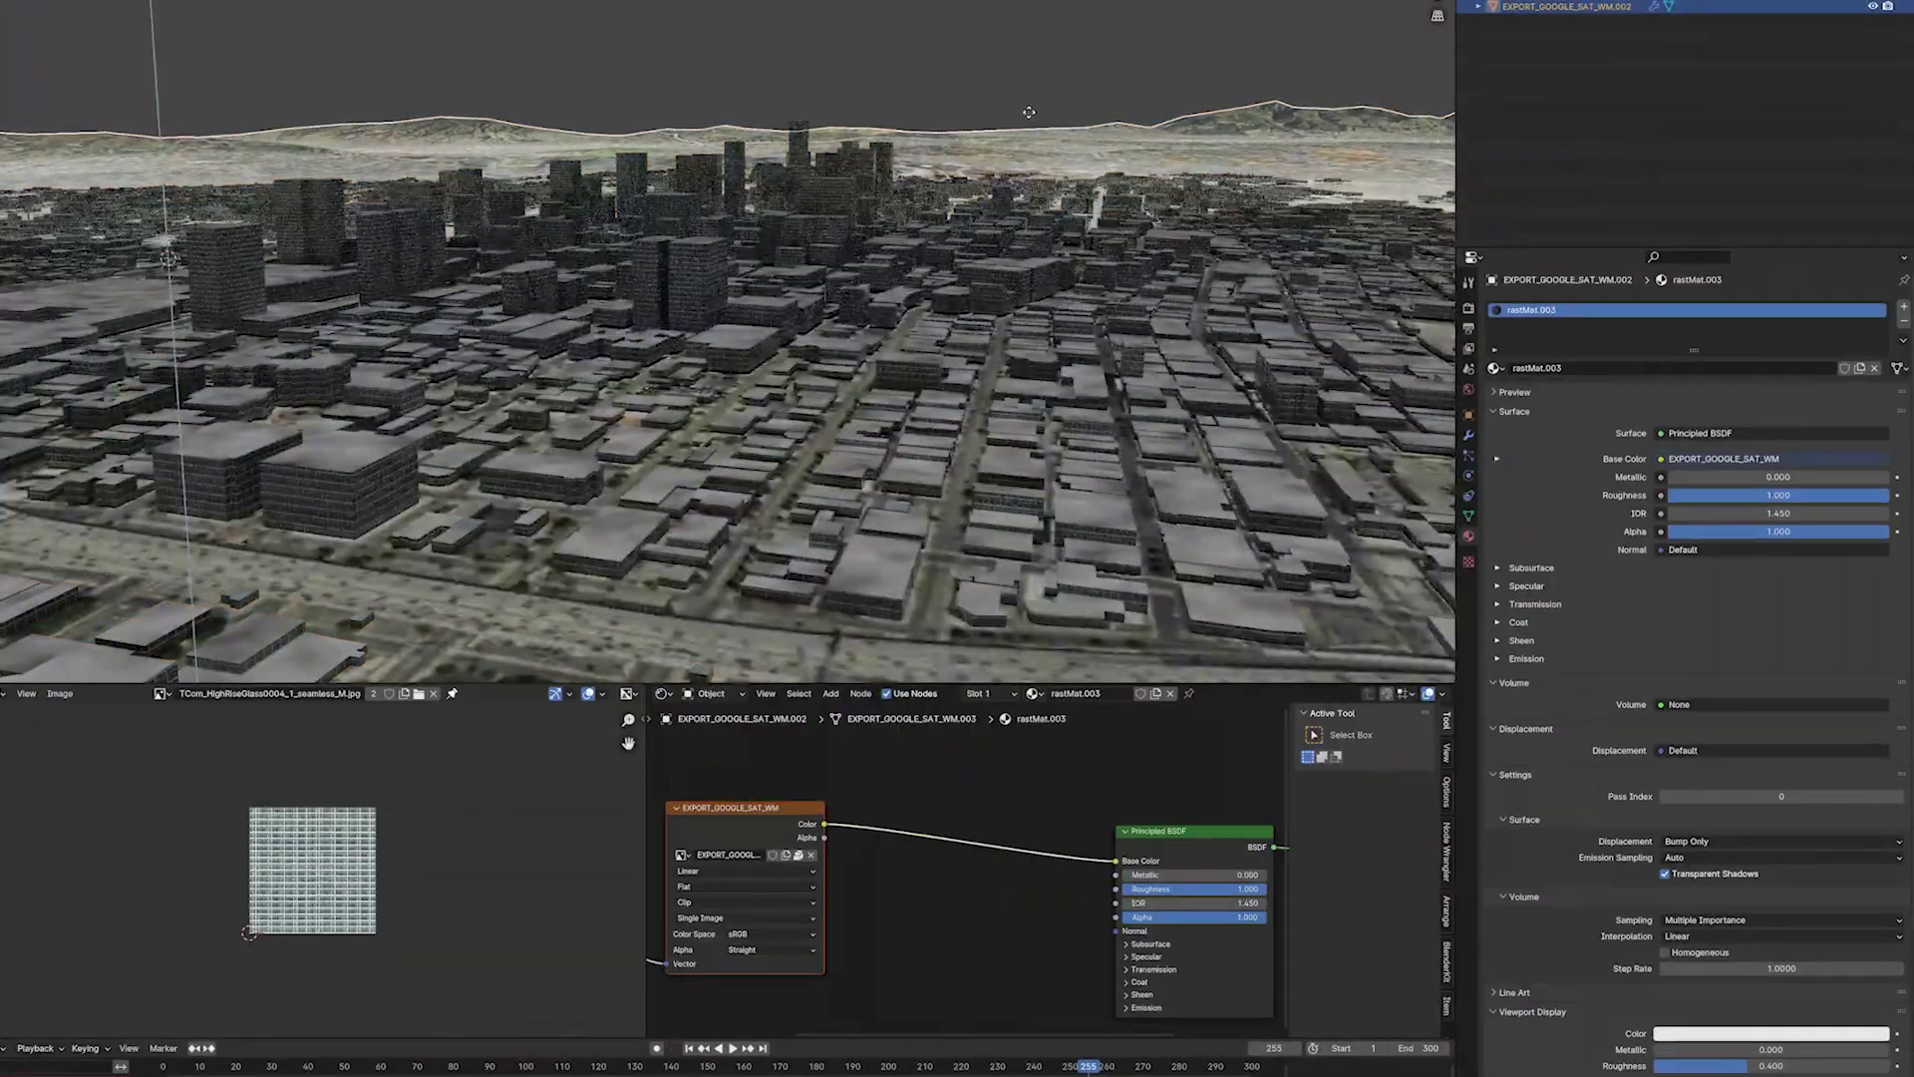
{"action": "key", "text": "KP_0"}
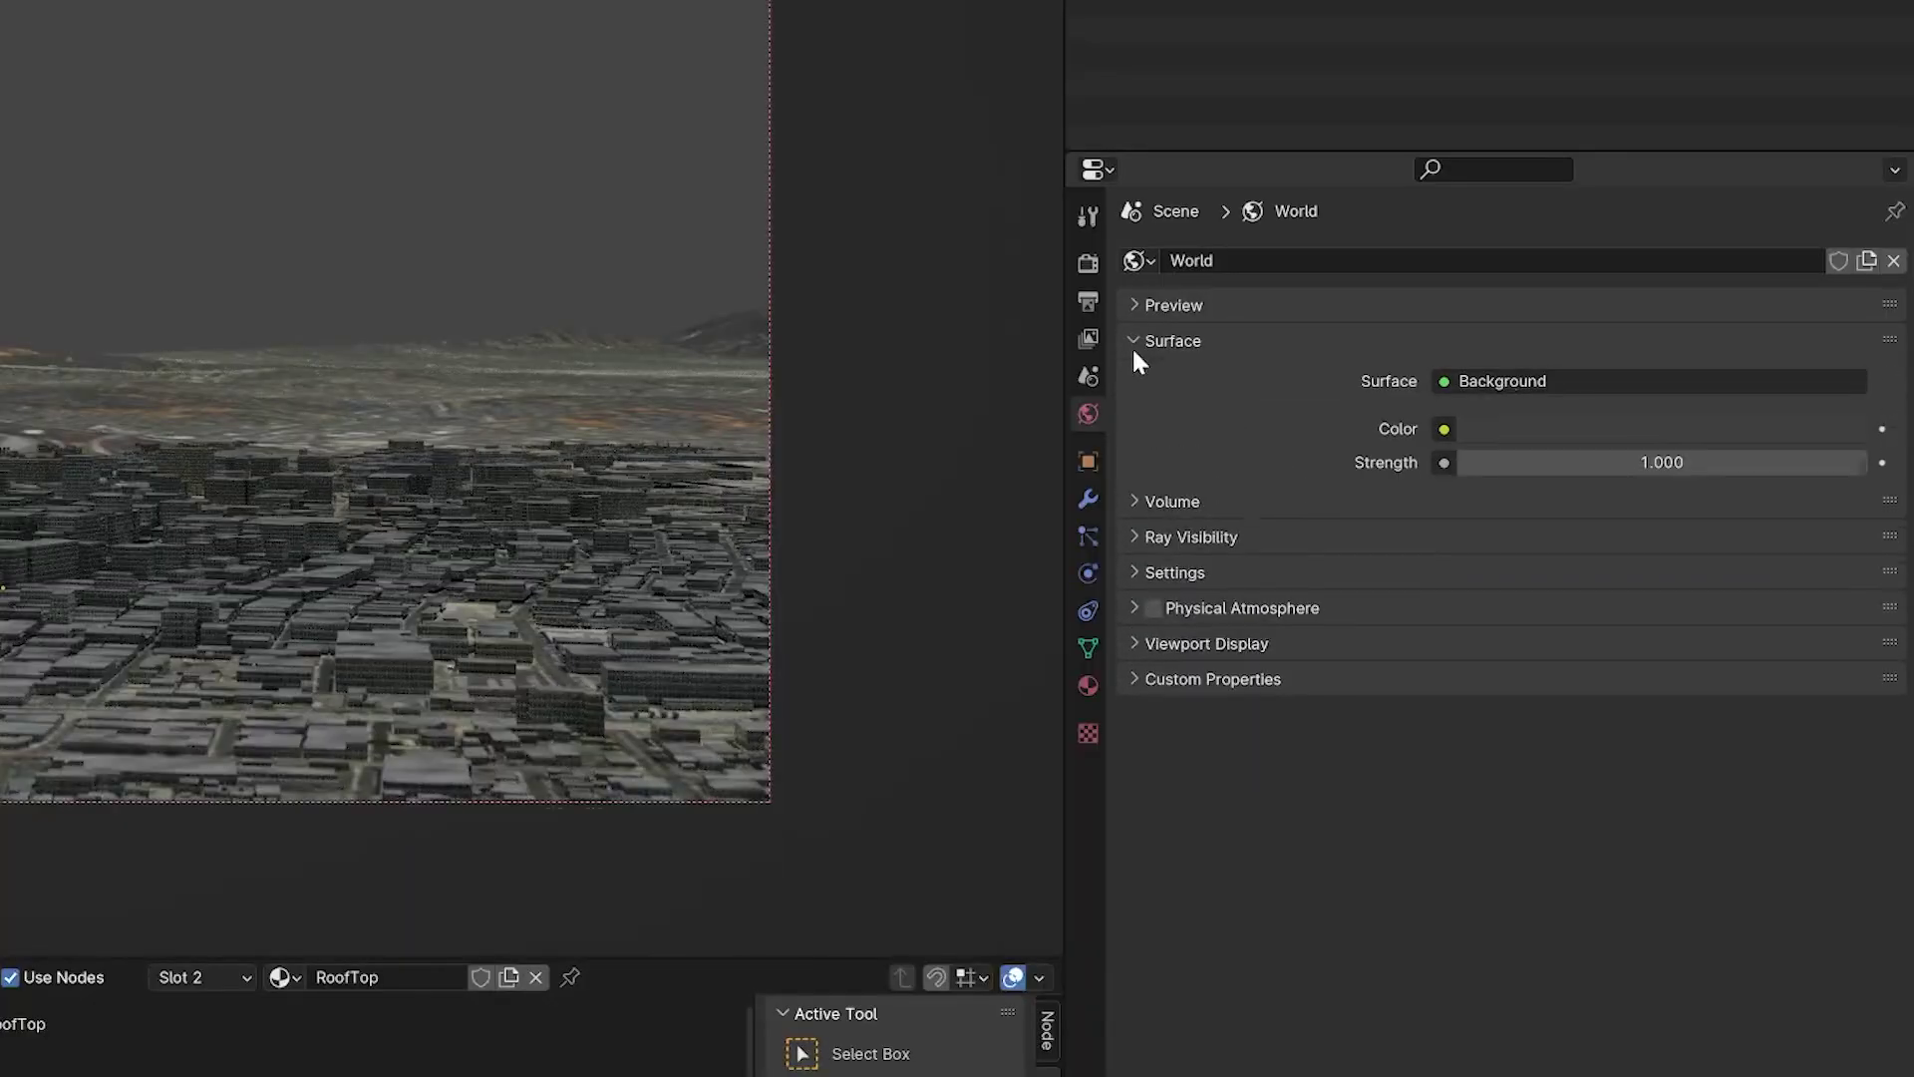
Feed the world colour from an Environment Texture using the cloudy sky HDRI, and position the sun lamp.
{"action": "left_click", "coordinate": [1444, 428]}
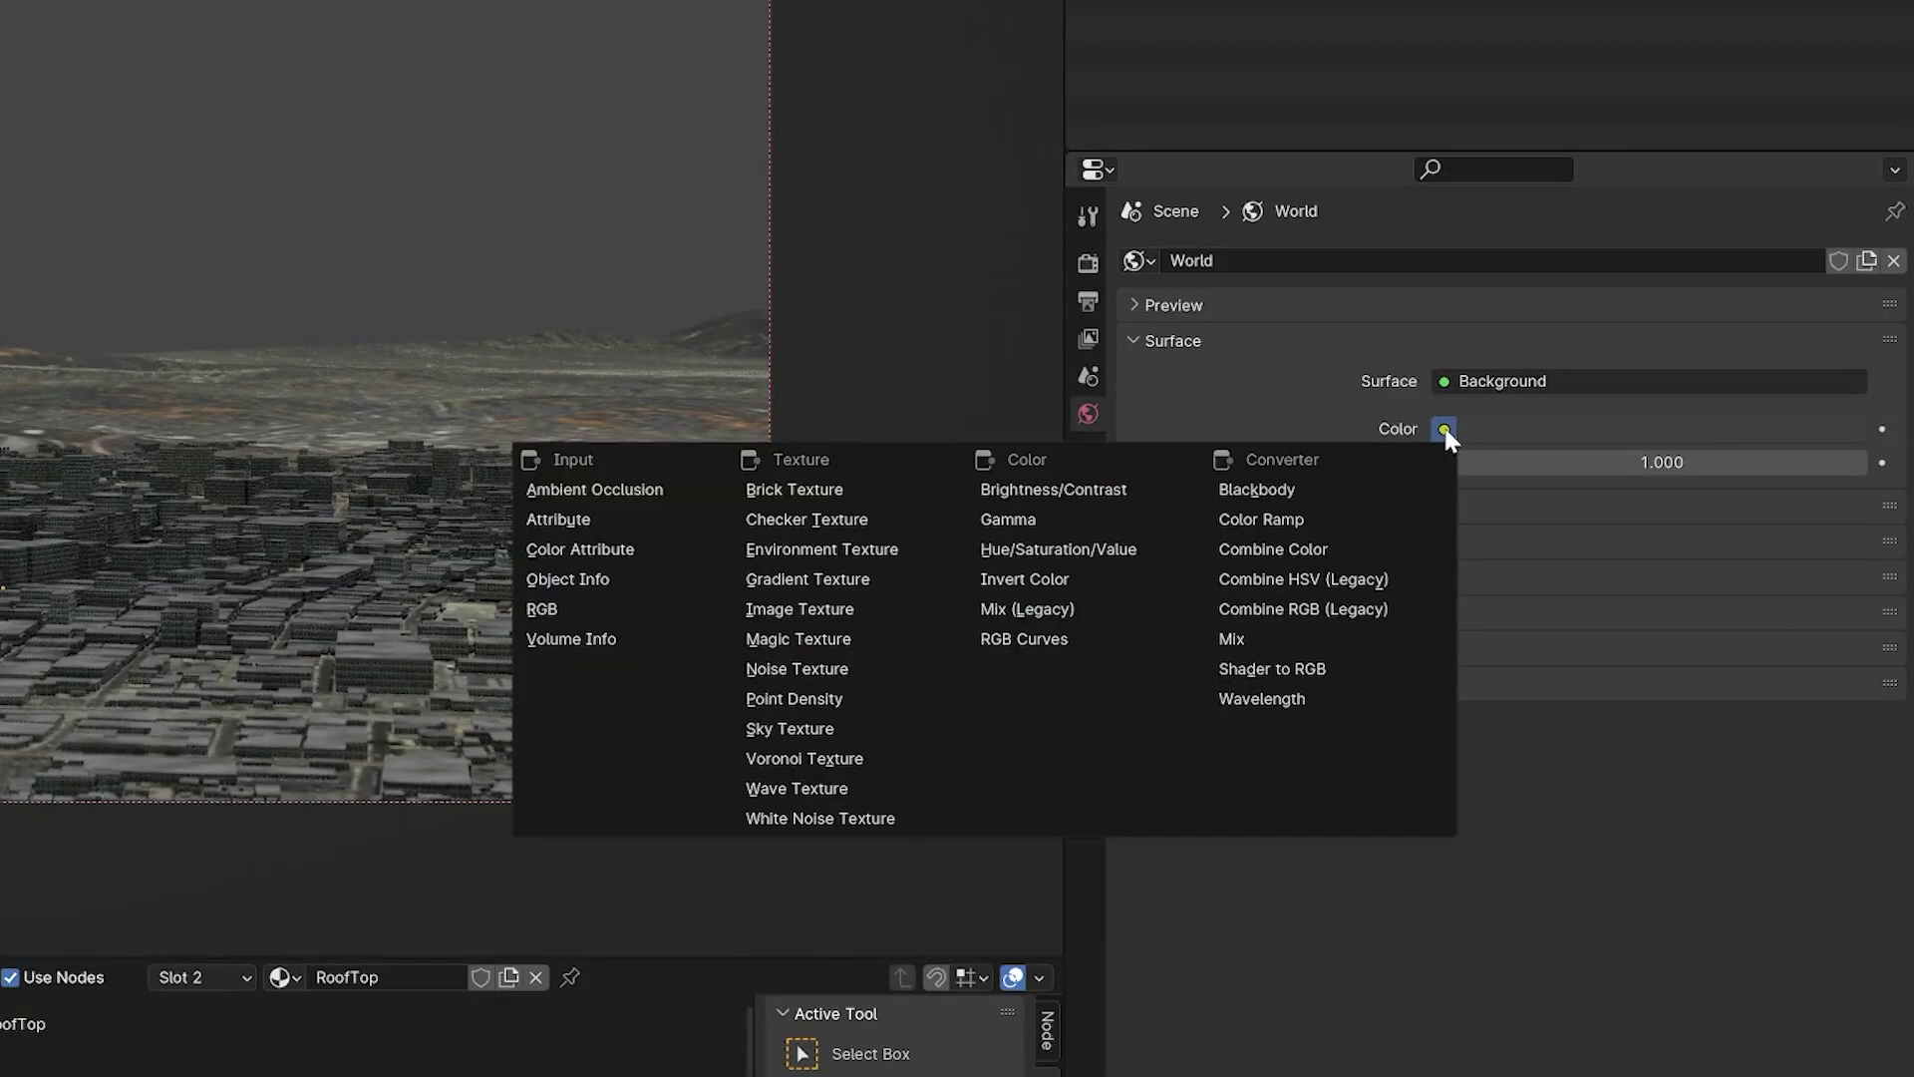
{"action": "left_click", "coordinate": [893, 541]}
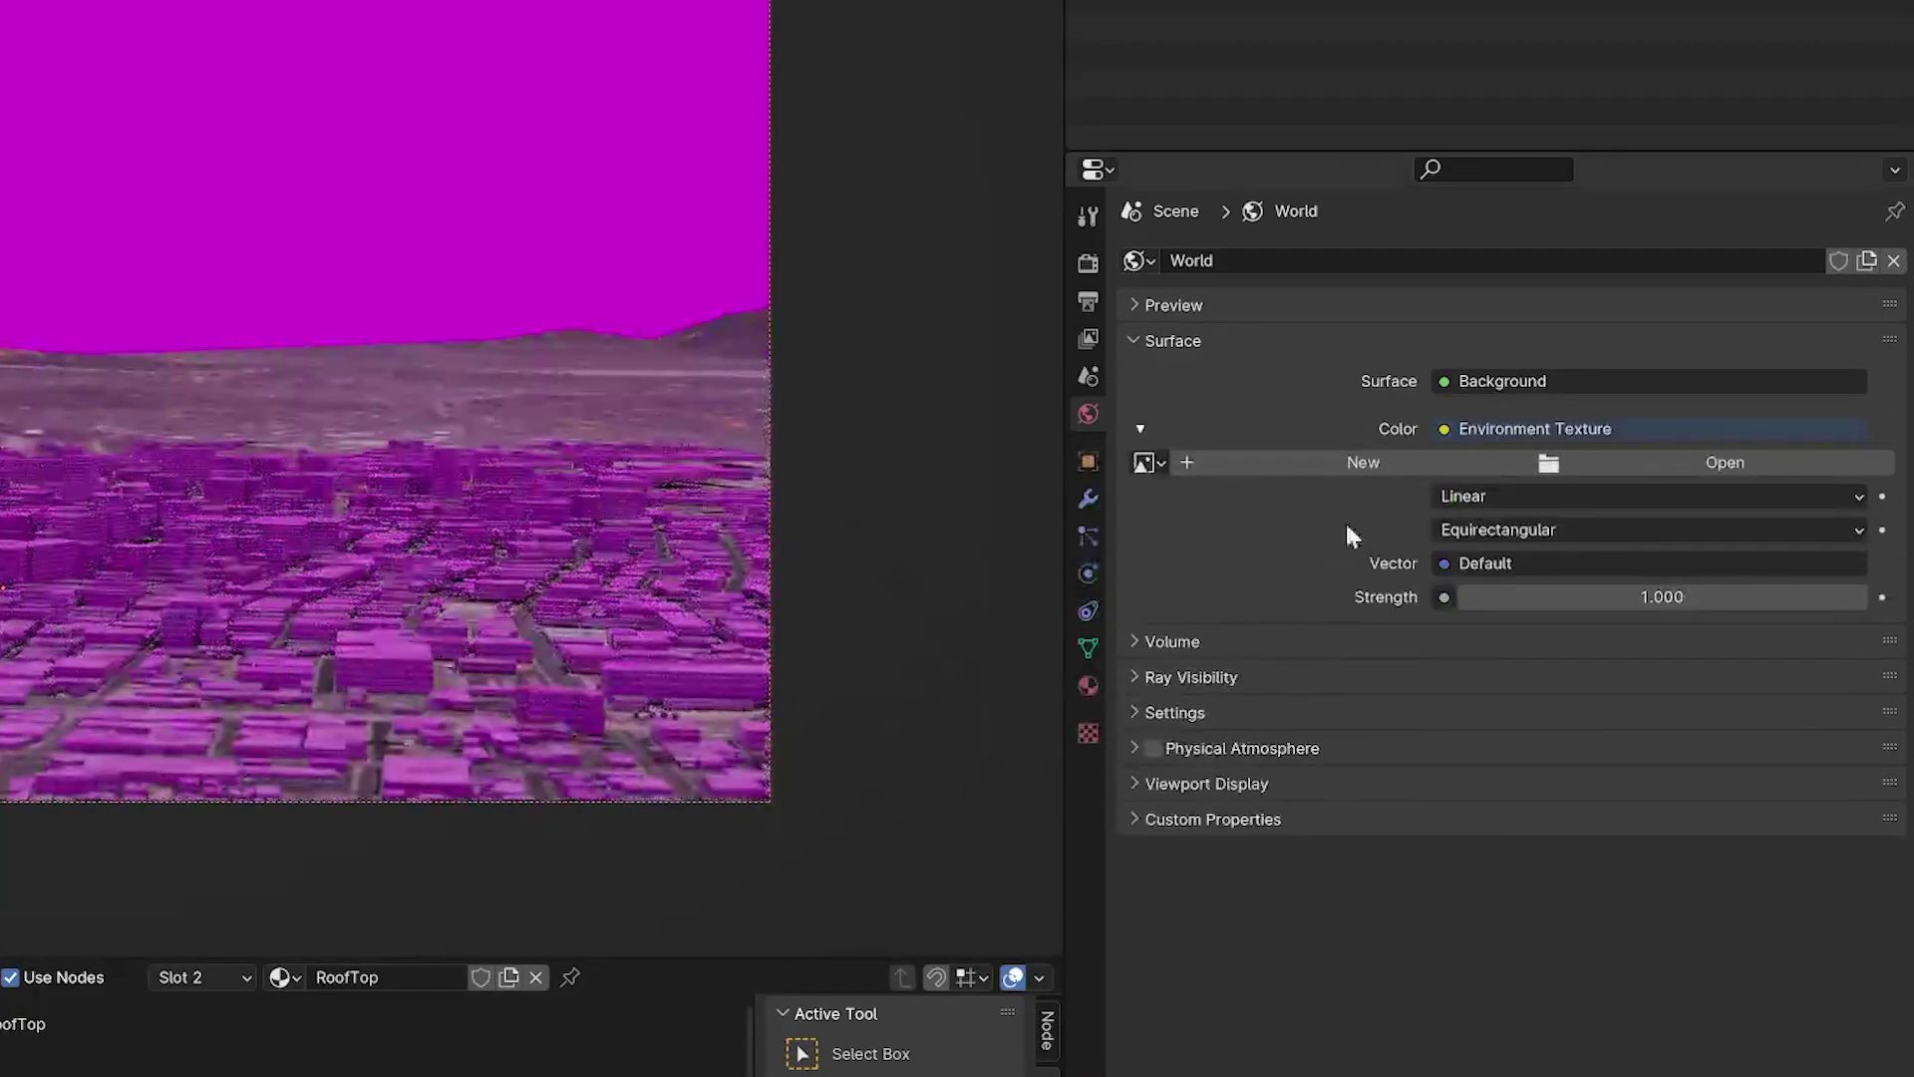
{"action": "left_click", "coordinate": [1644, 457]}
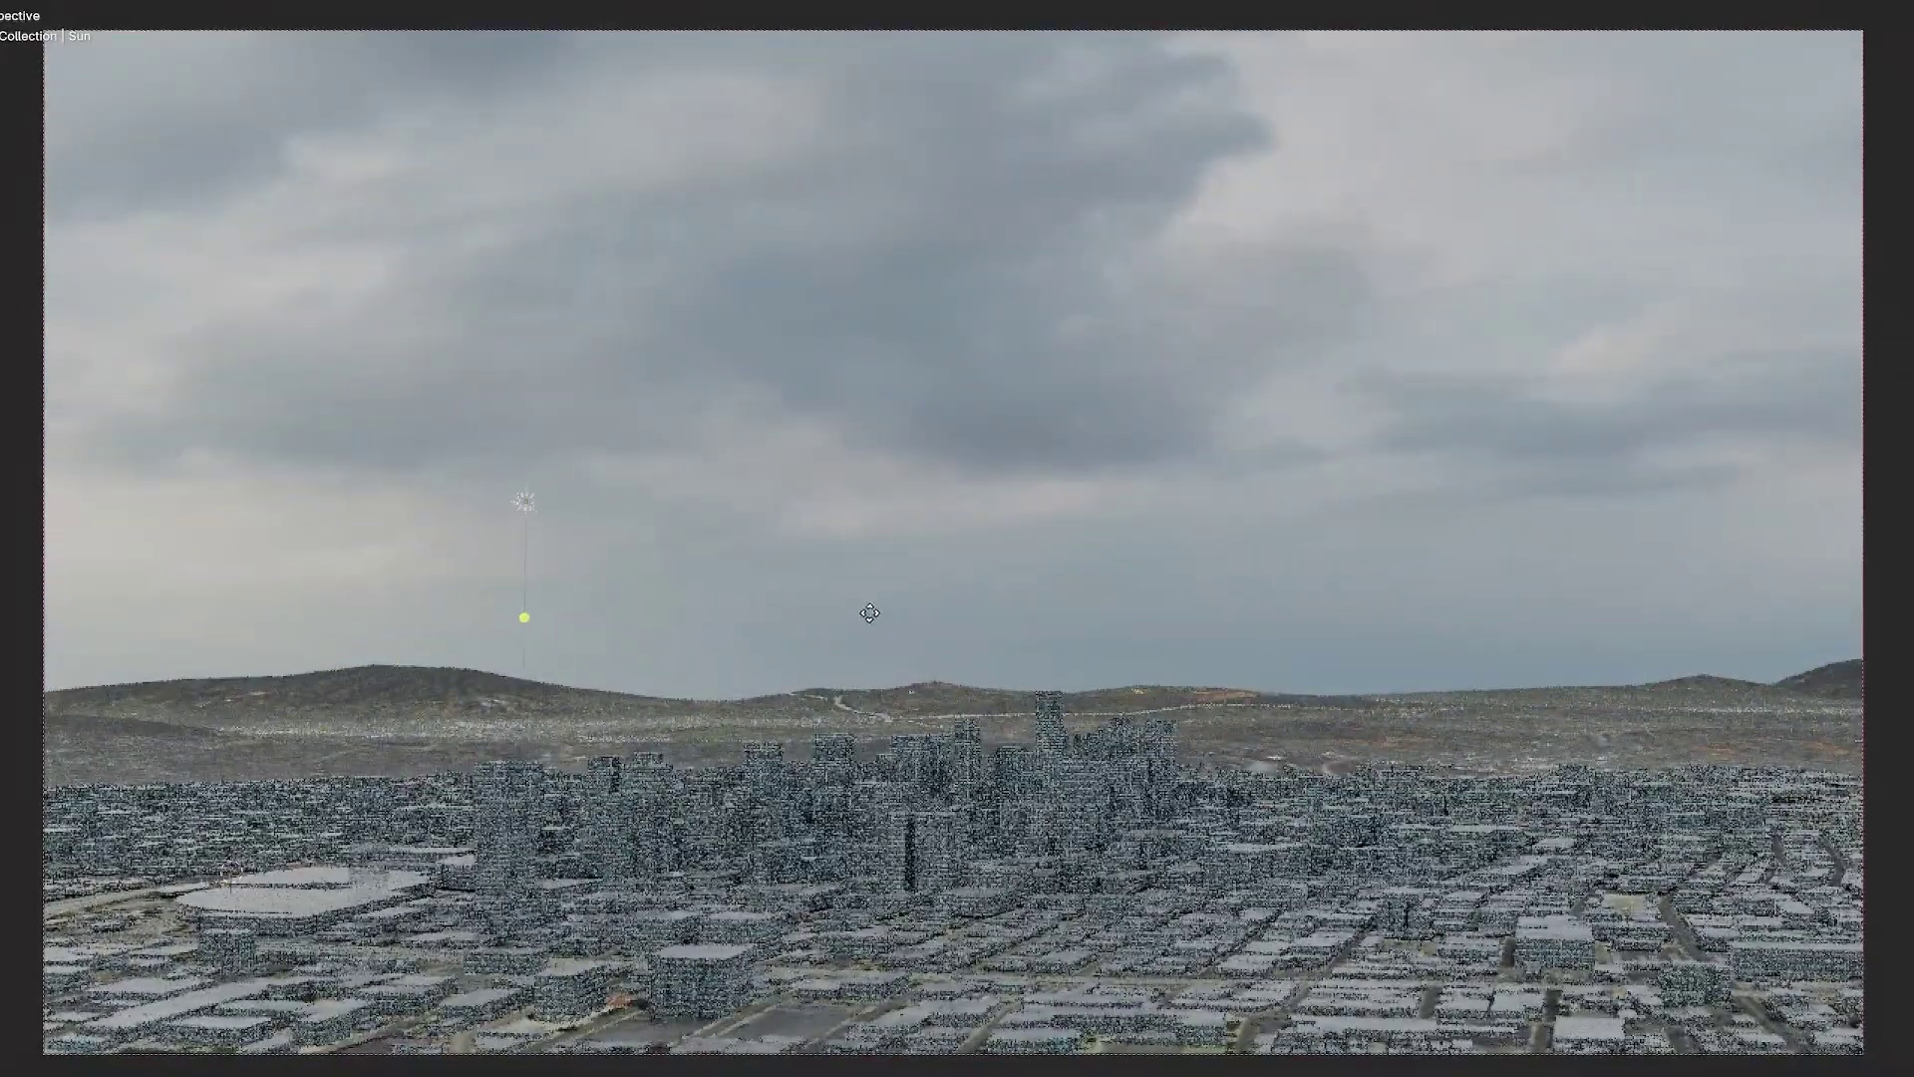
{"action": "left_click", "coordinate": [869, 612]}
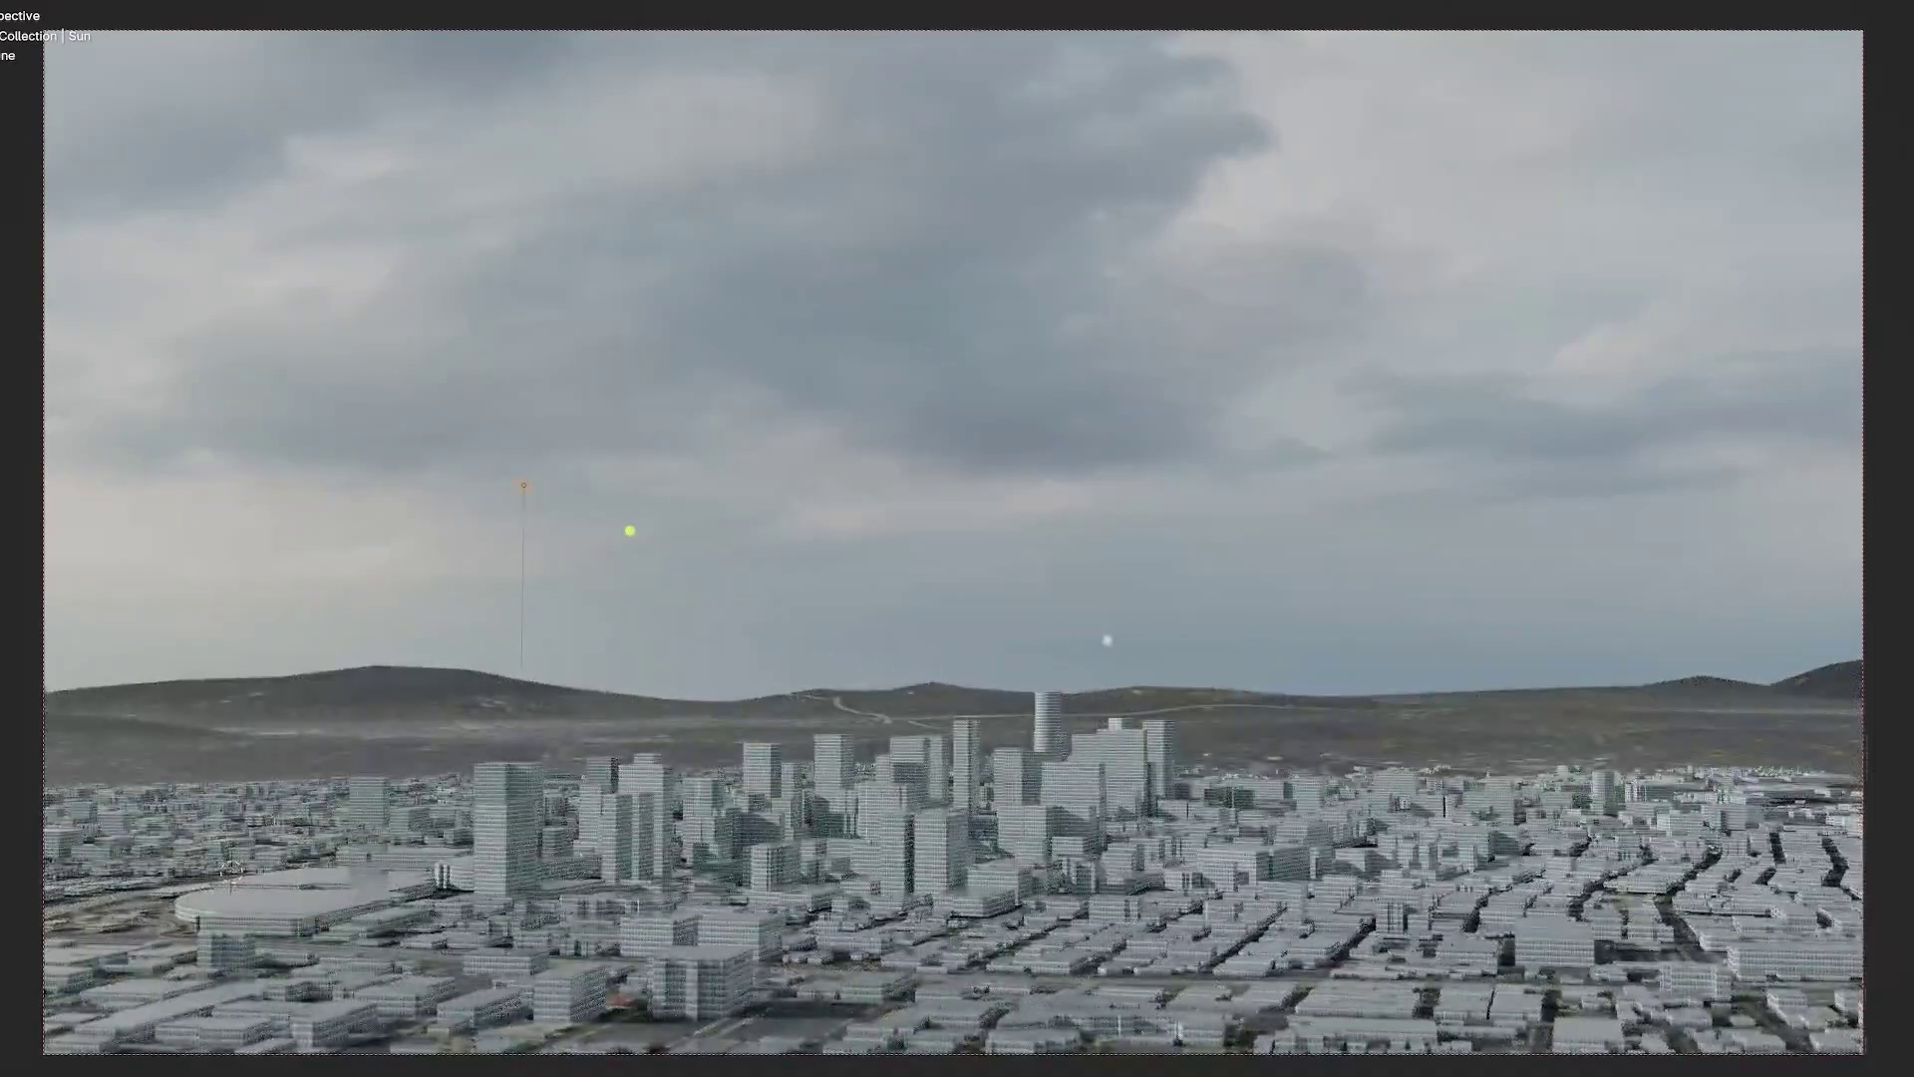
Rotate the sun lamp around Z and enable node-based shading for it.
{"action": "key", "text": "r"}
{"action": "key", "text": "z"}
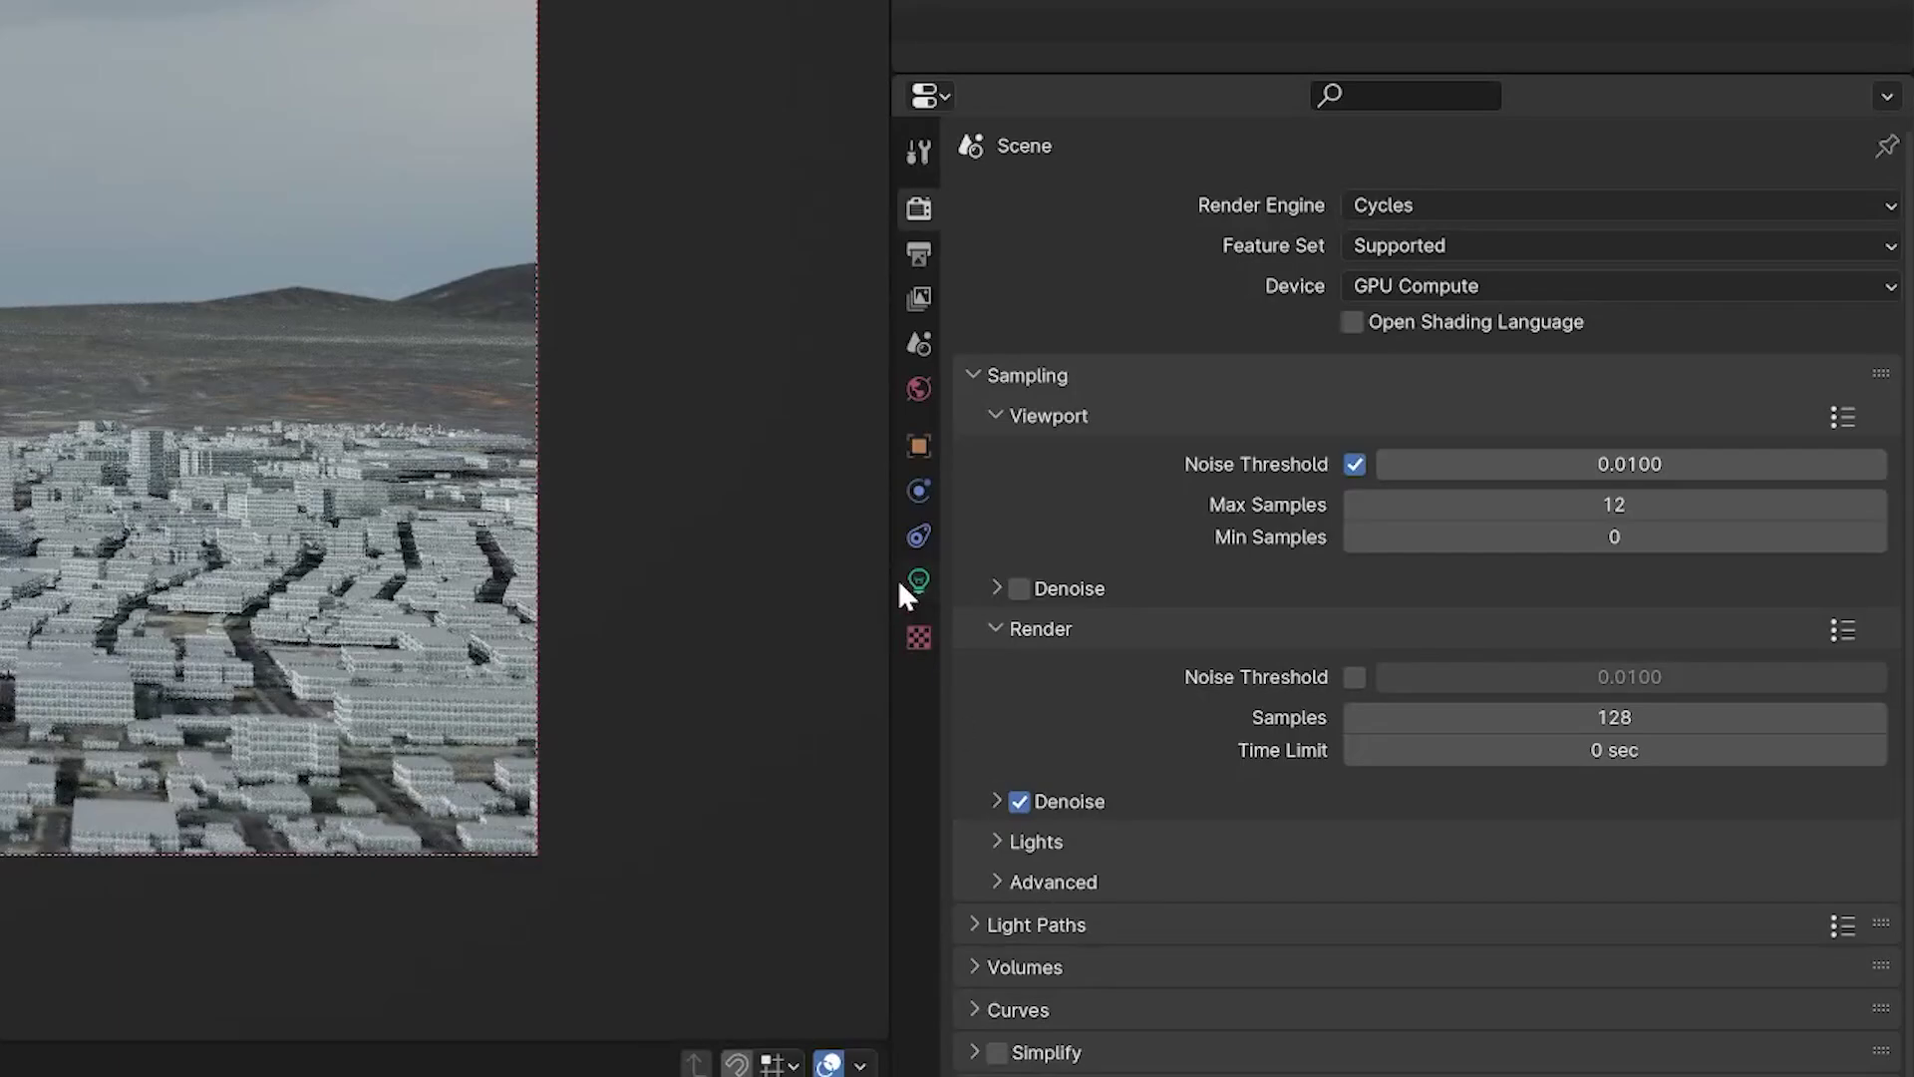
{"action": "left_click", "coordinate": [909, 578]}
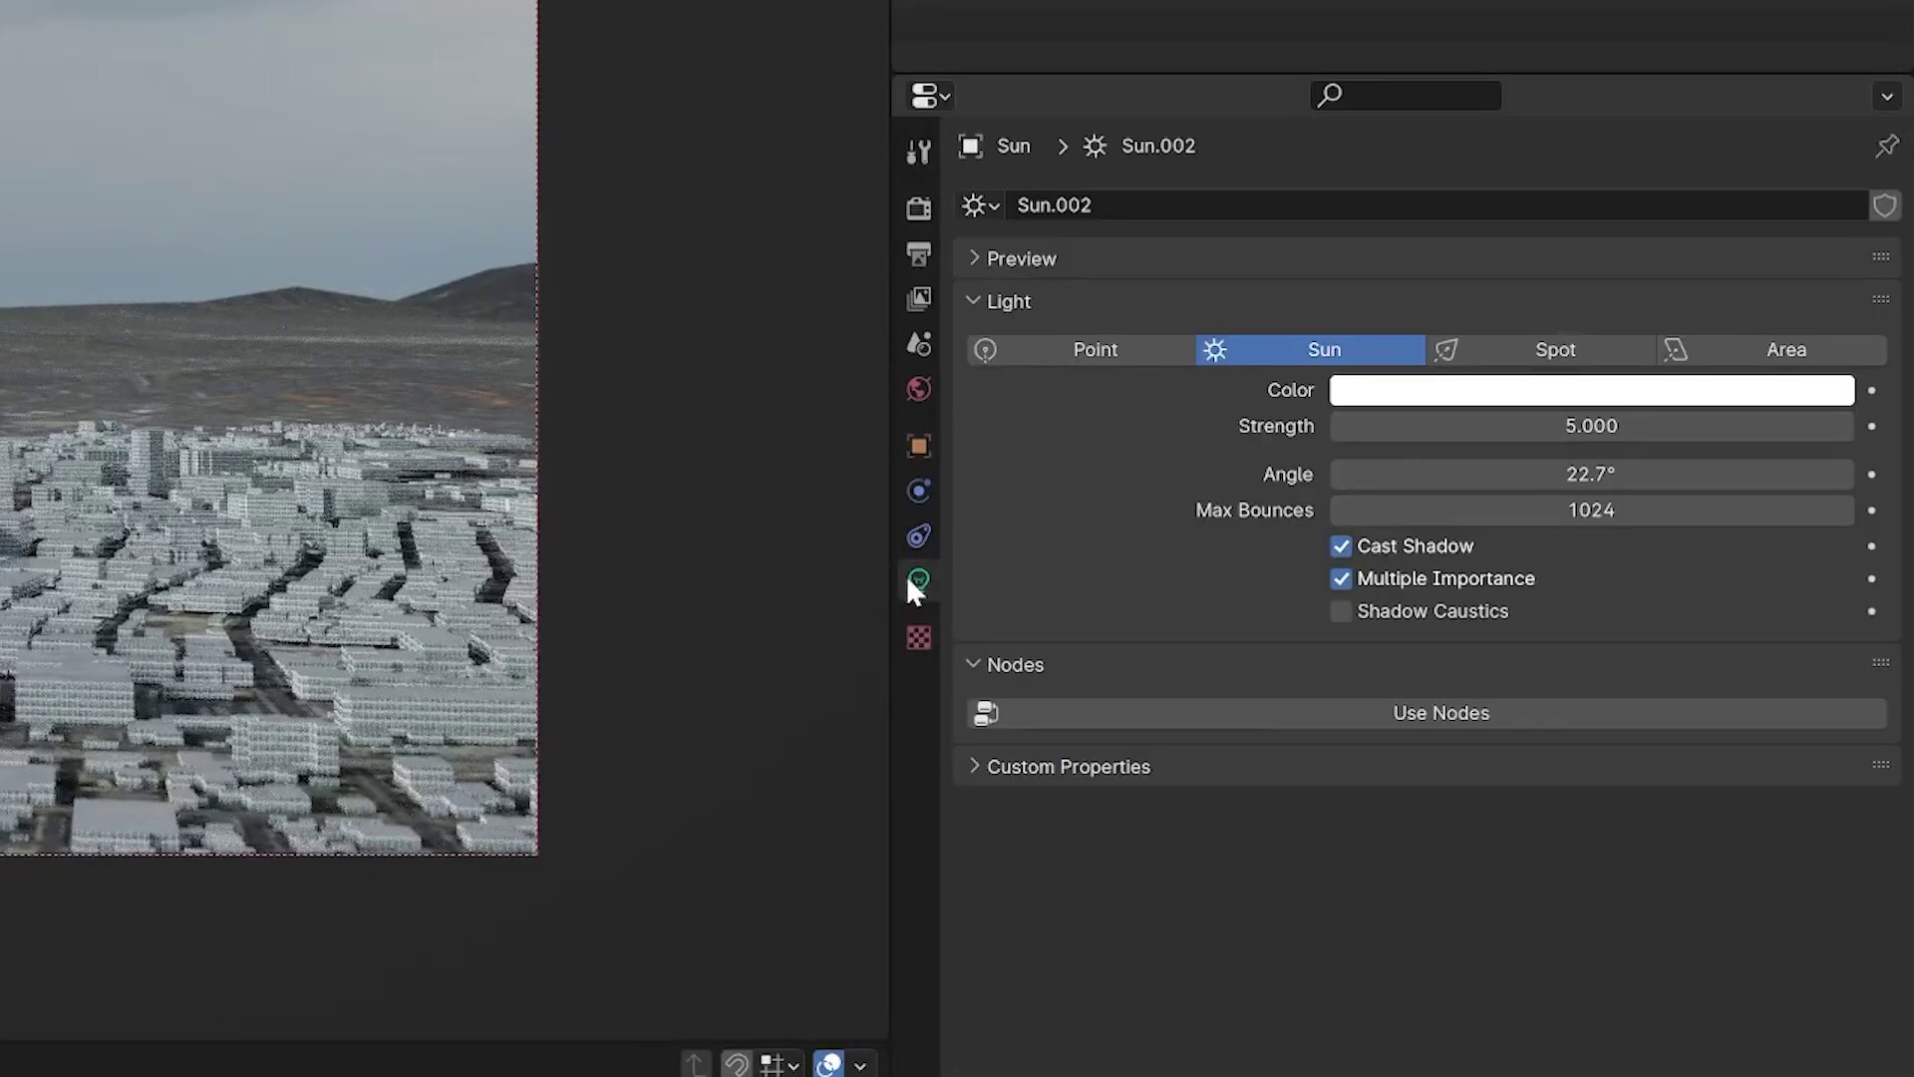
{"action": "left_click", "coordinate": [1358, 714]}
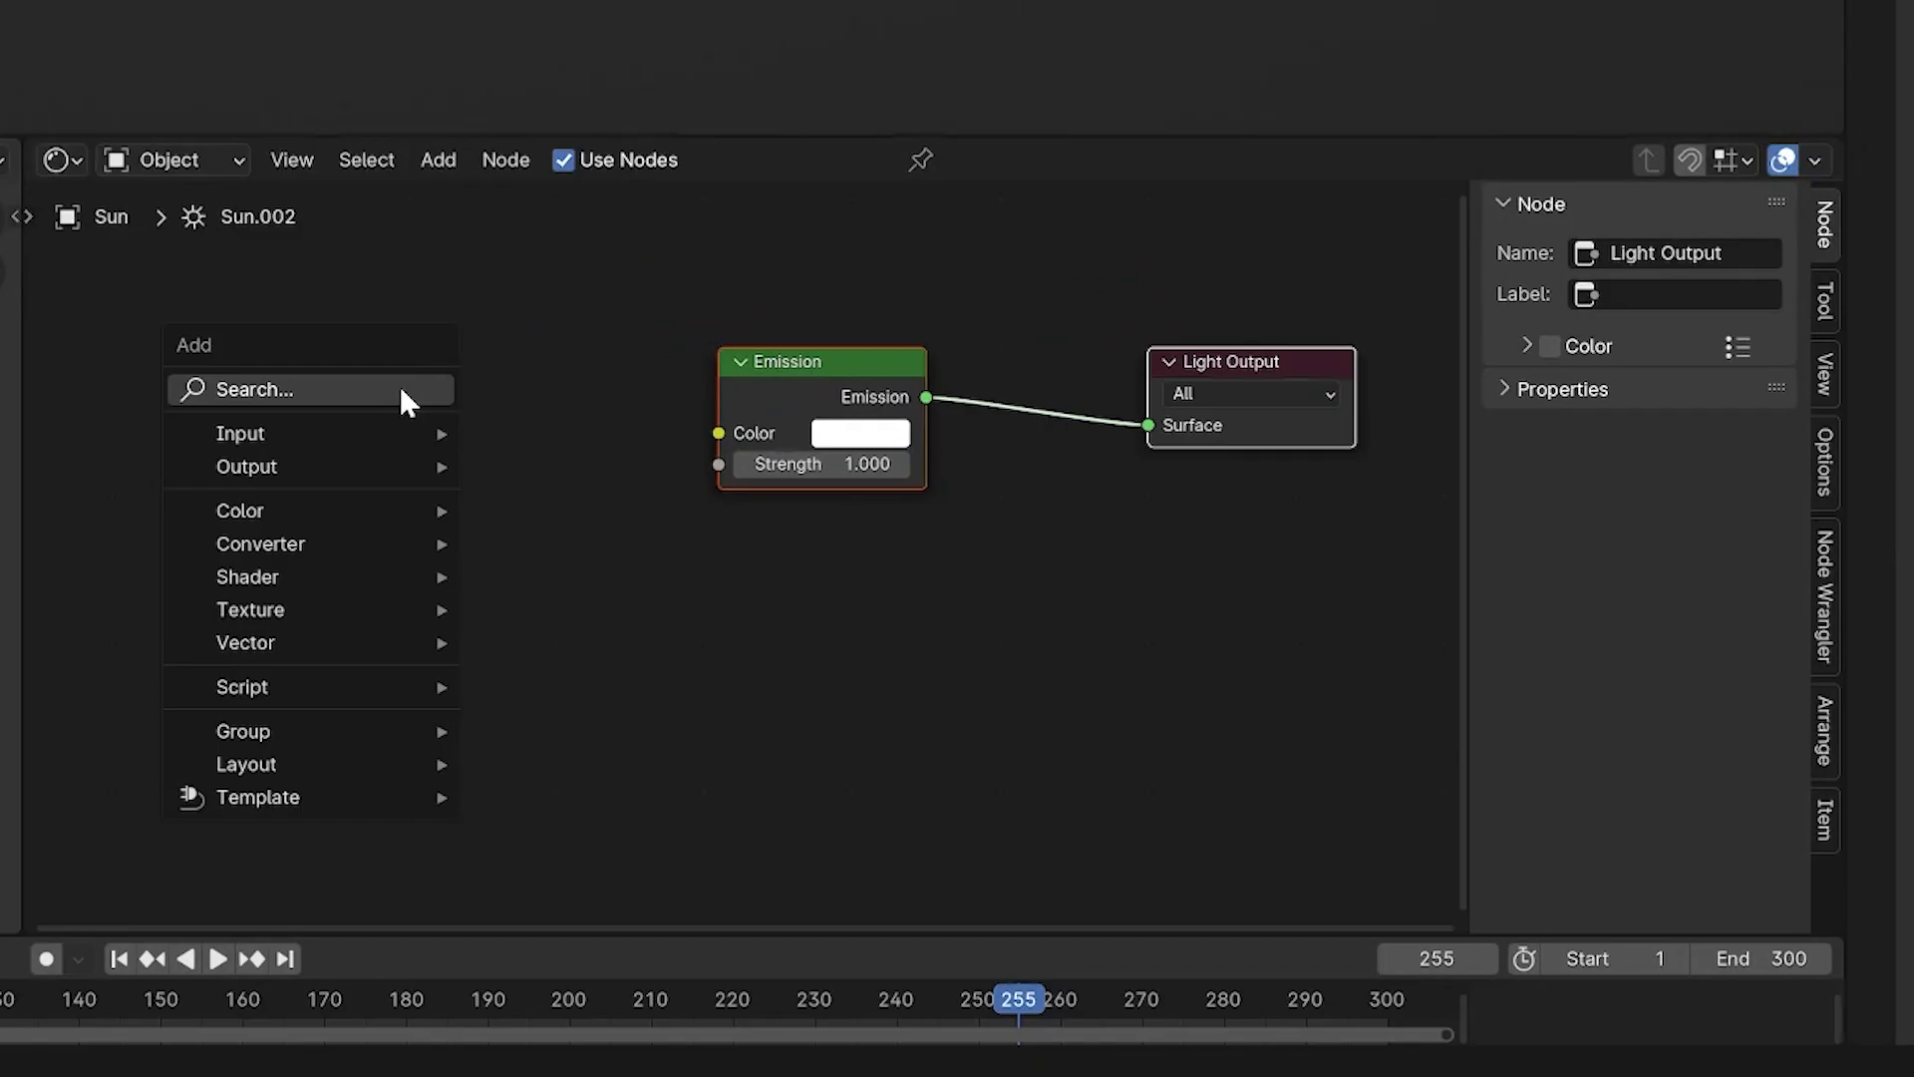
Add a Blackbody node at temperature 5600 feeding the Emission colour.
{"action": "left_click", "coordinate": [402, 387]}
{"action": "type", "text": "bl"}
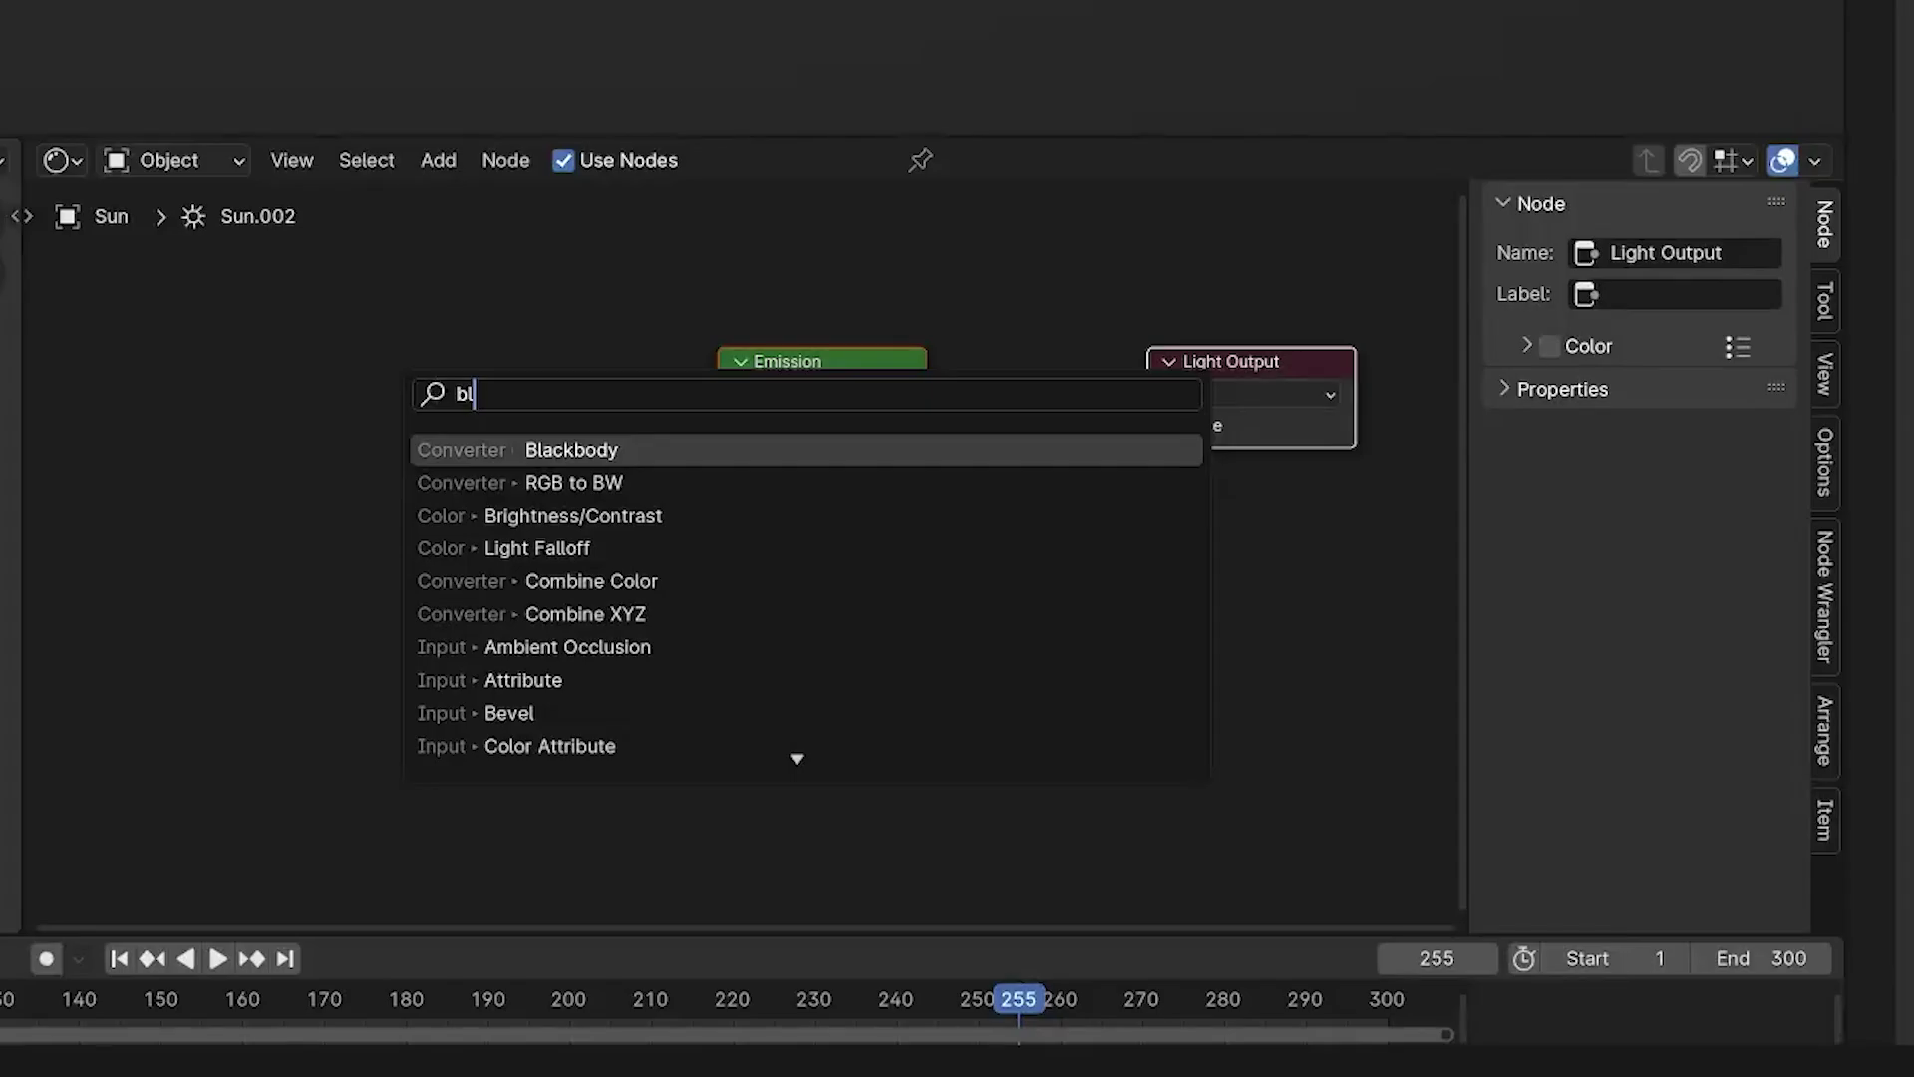
{"action": "key", "text": "Return"}
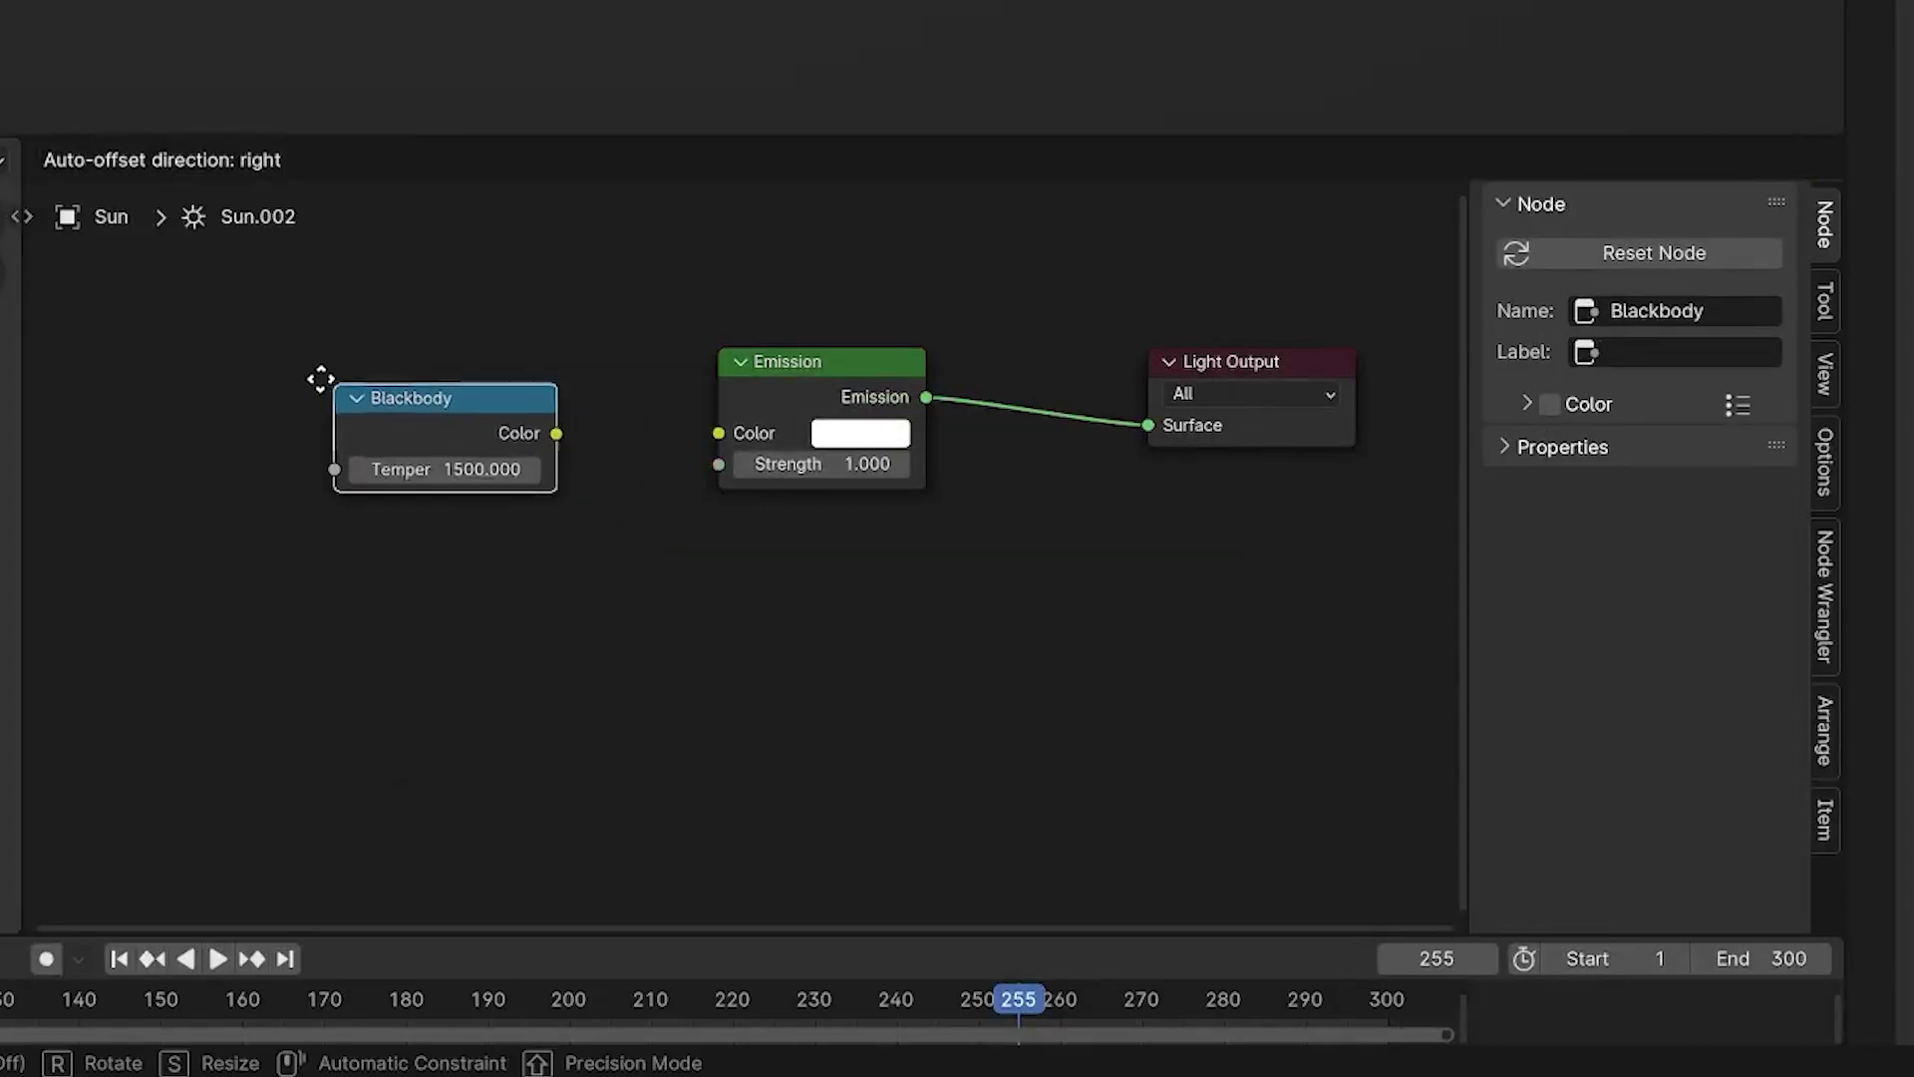
{"action": "left_click", "coordinate": [287, 379]}
{"action": "left_click_drag", "start_coordinate": [493, 411], "coordinate": [708, 434]}
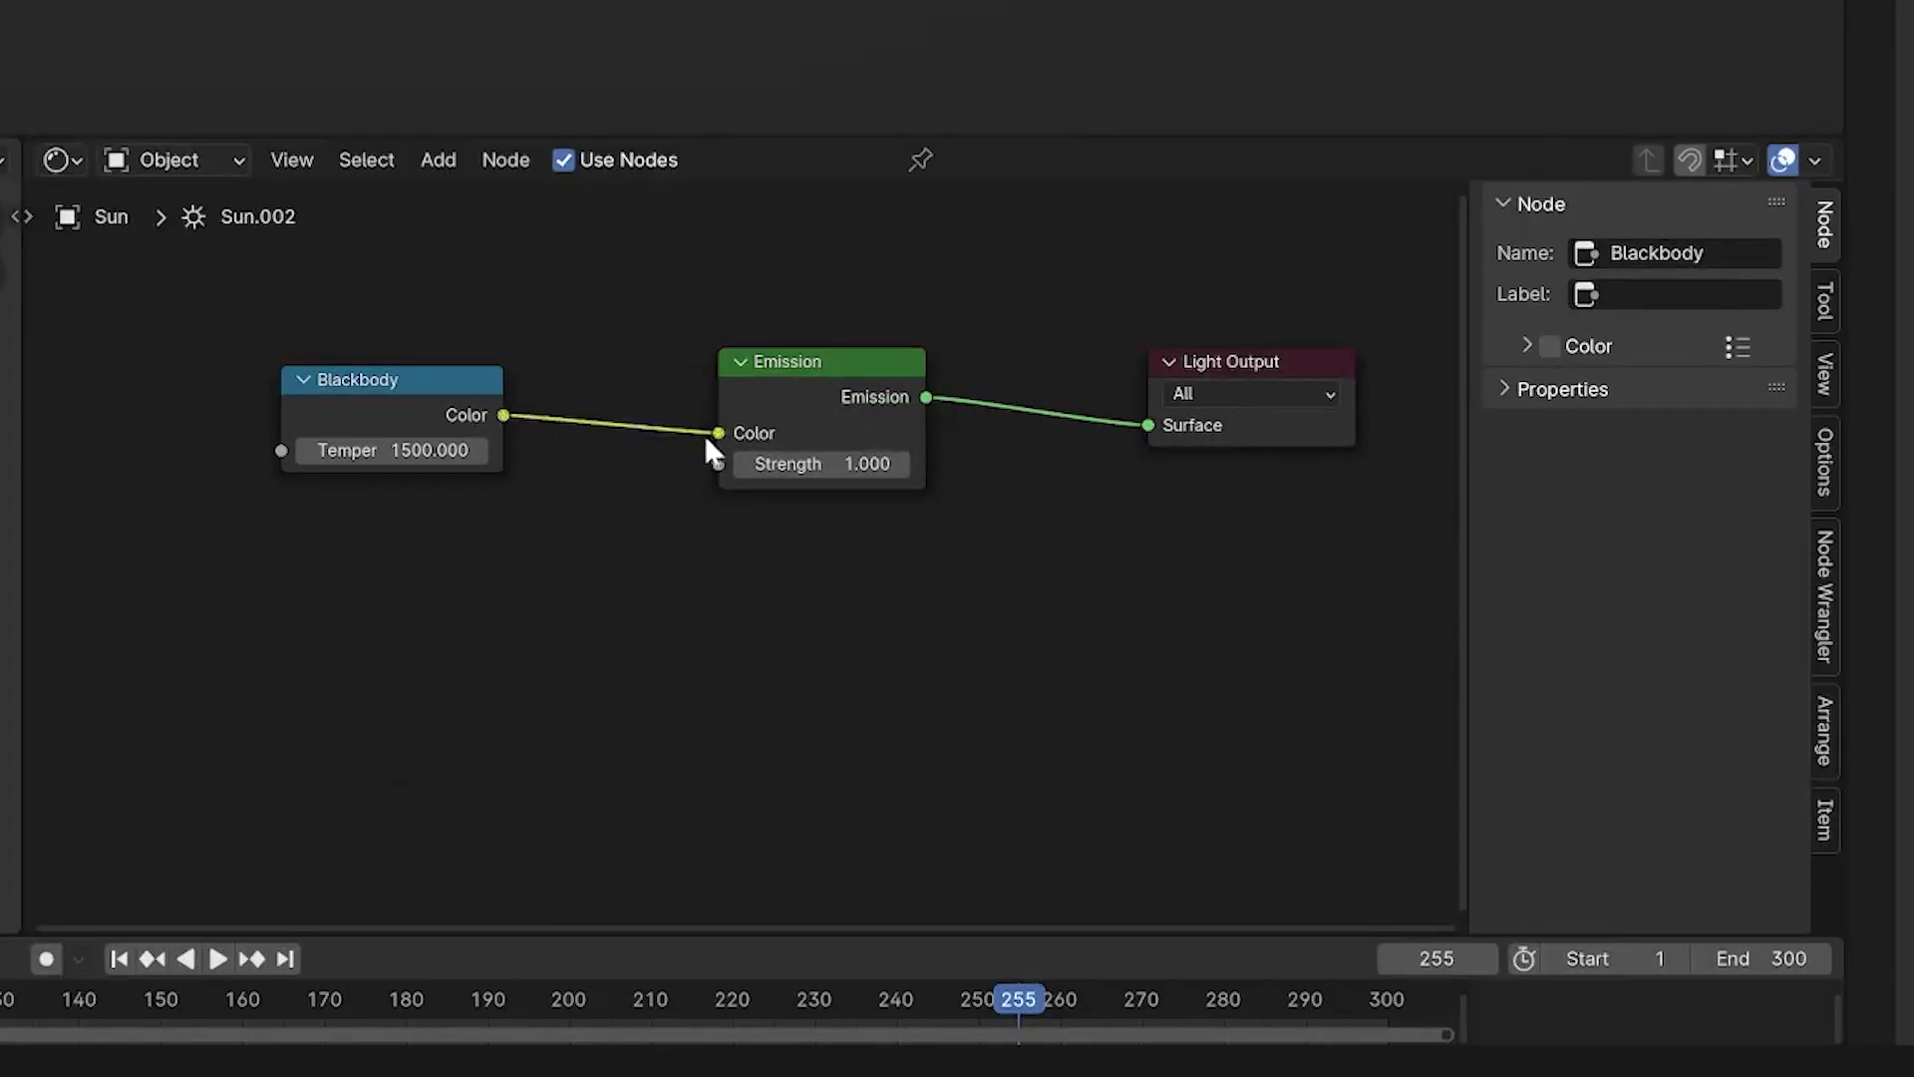
{"action": "double_click", "coordinate": [416, 450]}
{"action": "type", "text": "56"}
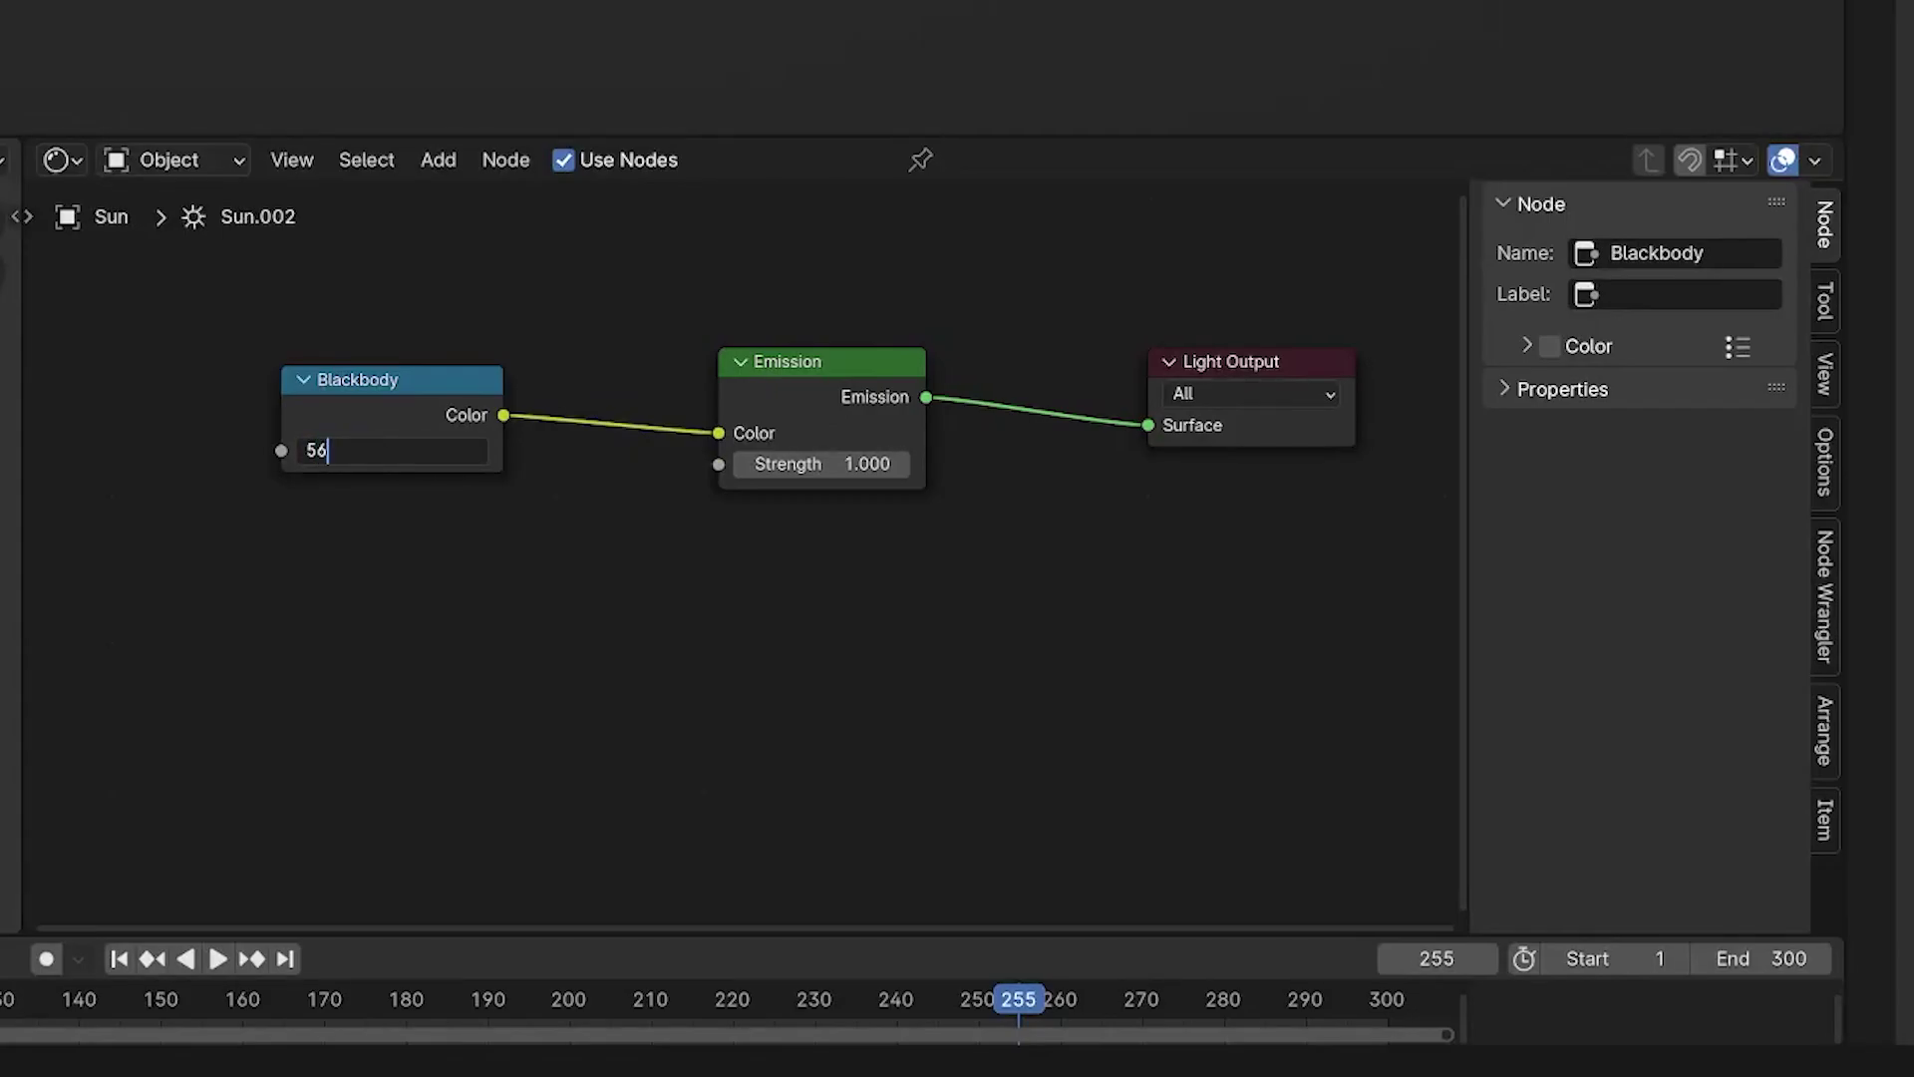
{"action": "type", "text": "00"}
{"action": "key", "text": "Return"}
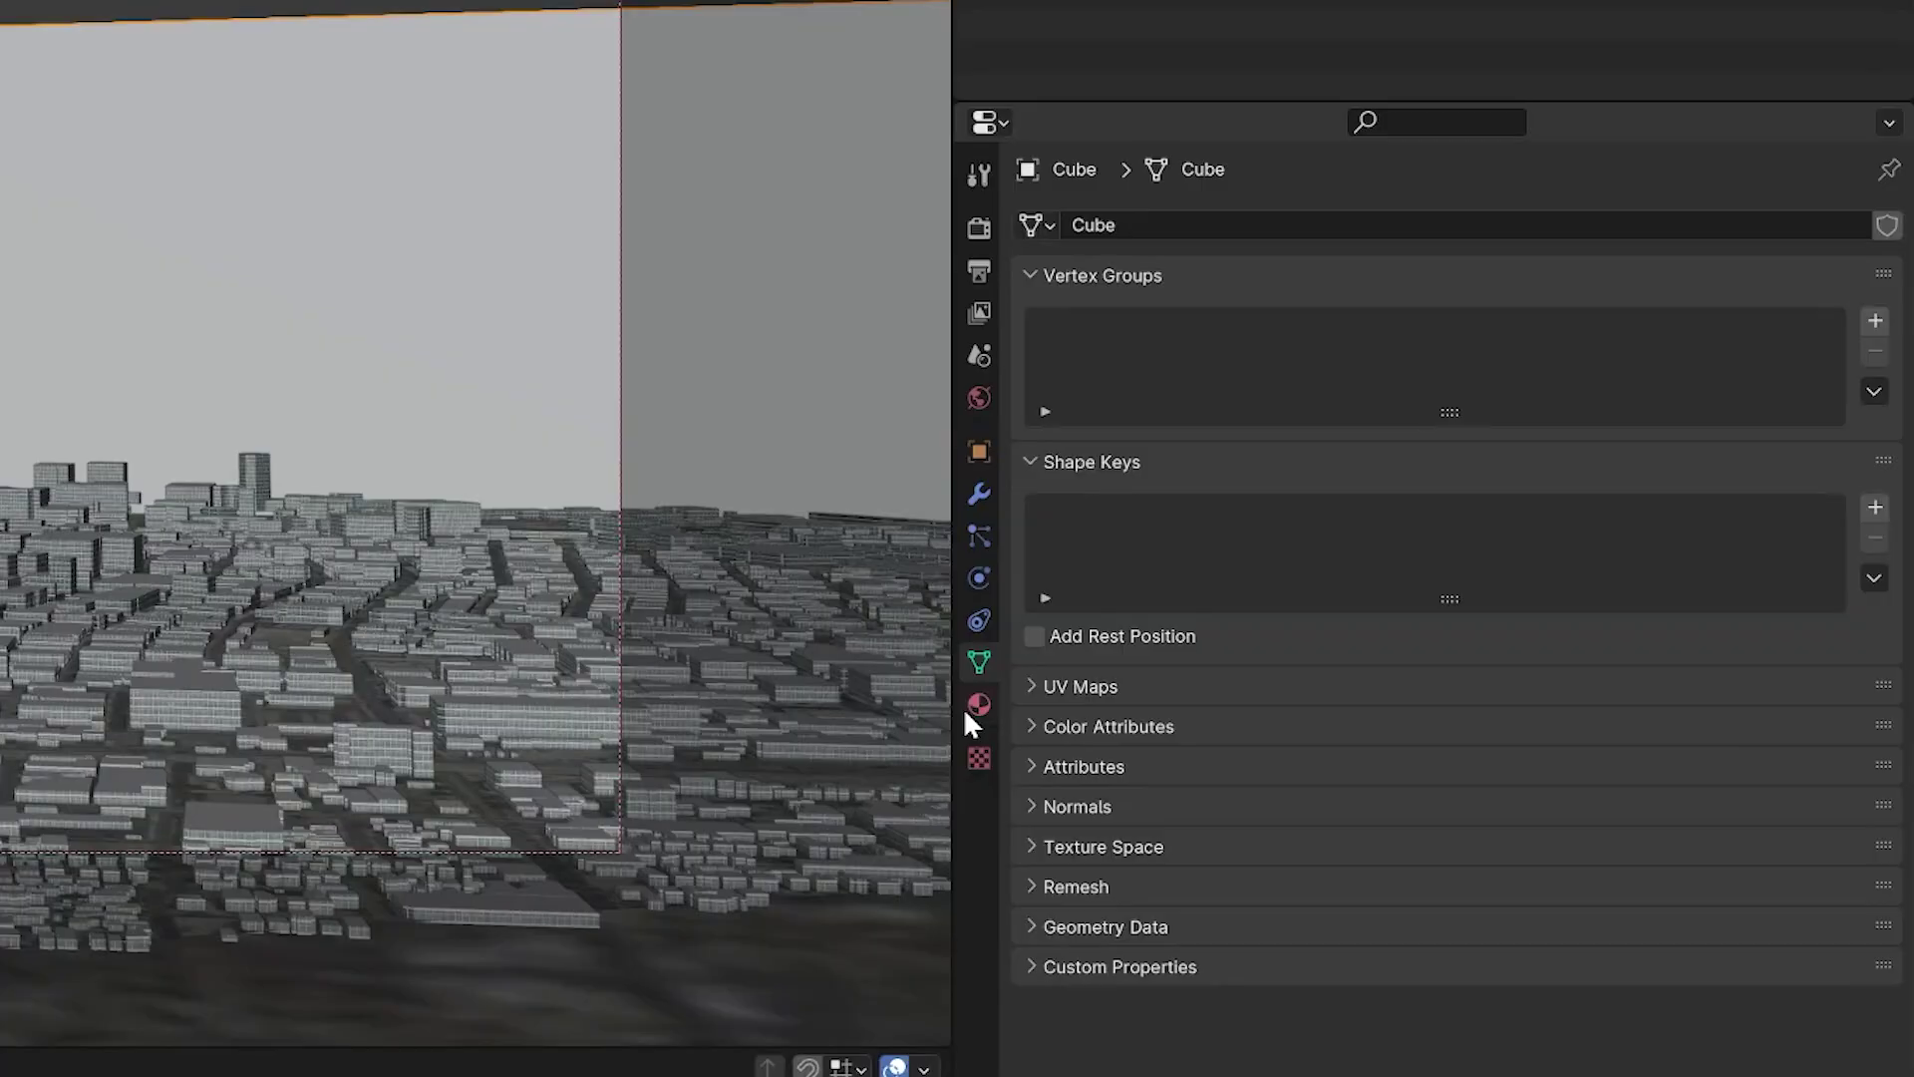
Give the Cube a new material, replacing Principled BSDF with Principled Volume on the Volume output.
{"action": "left_click", "coordinate": [965, 709]}
{"action": "left_click", "coordinate": [1424, 353]}
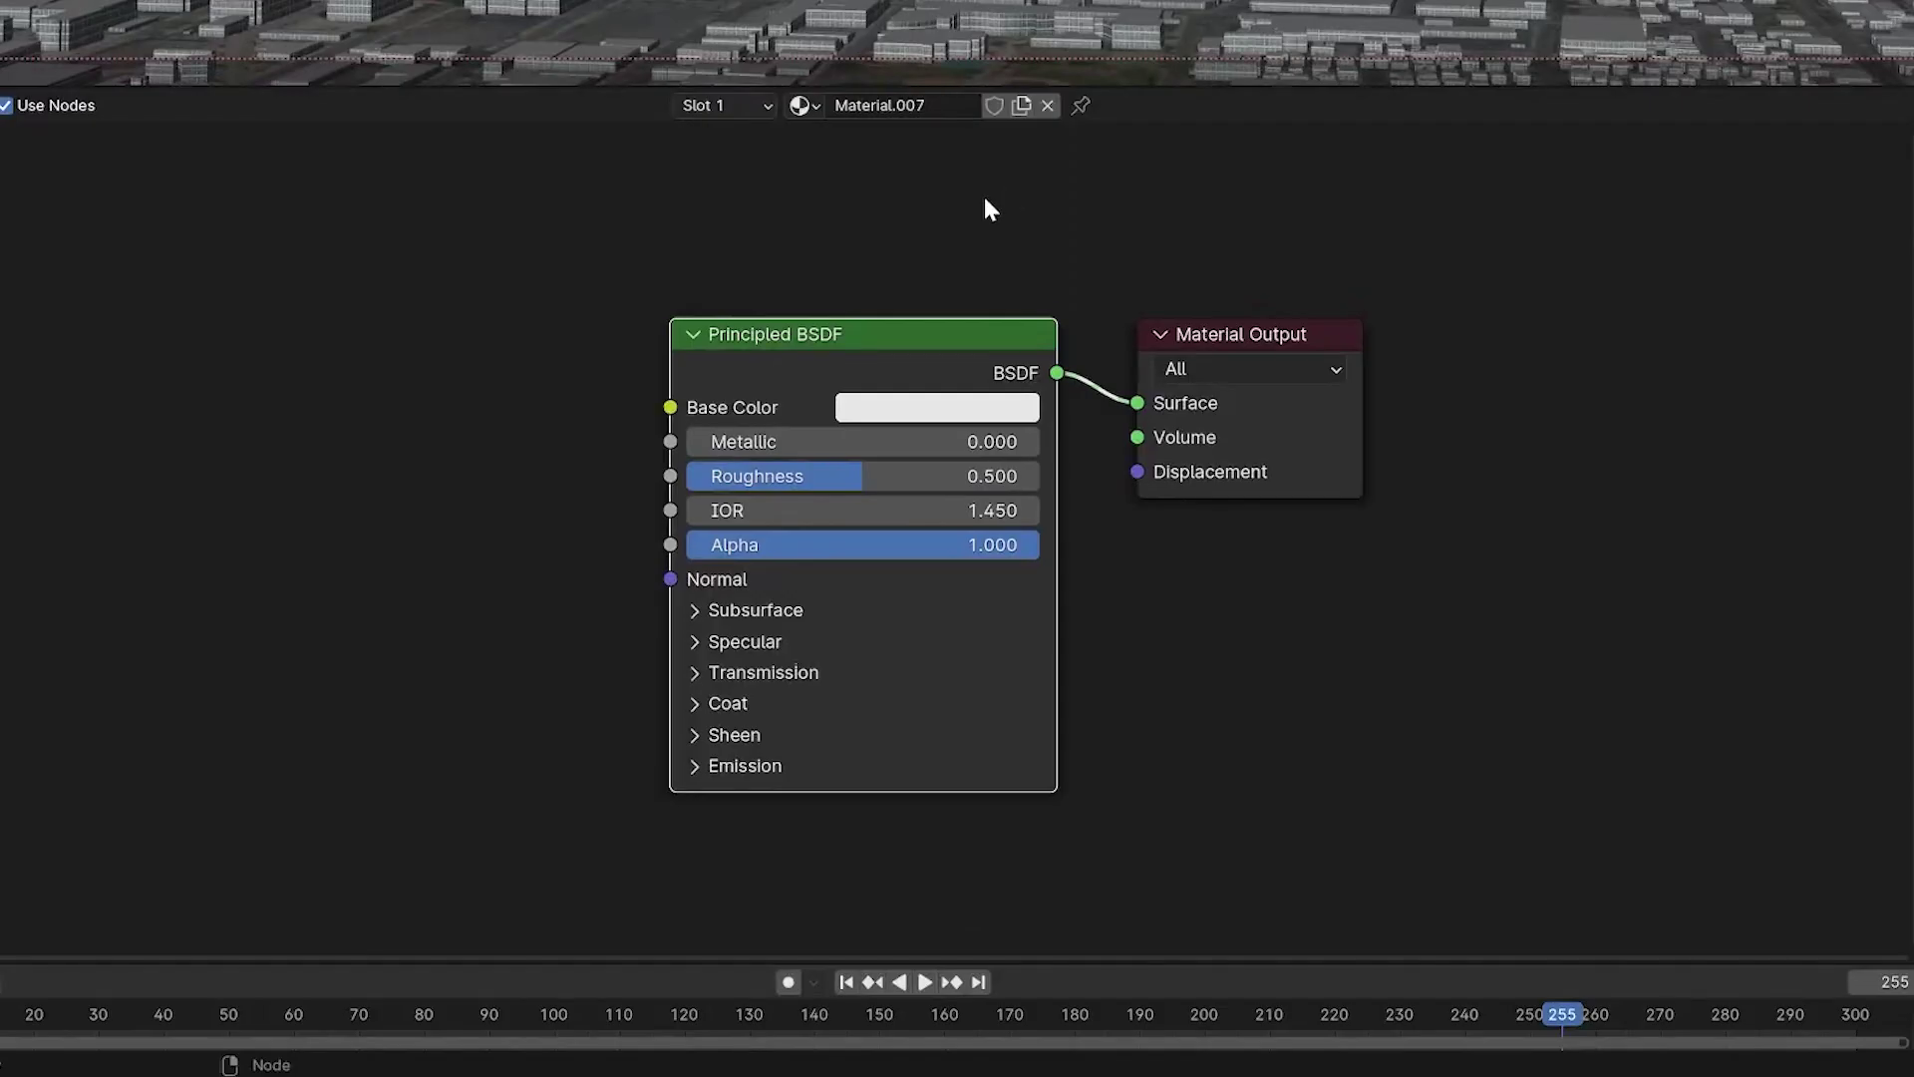
{"action": "key", "text": "x"}
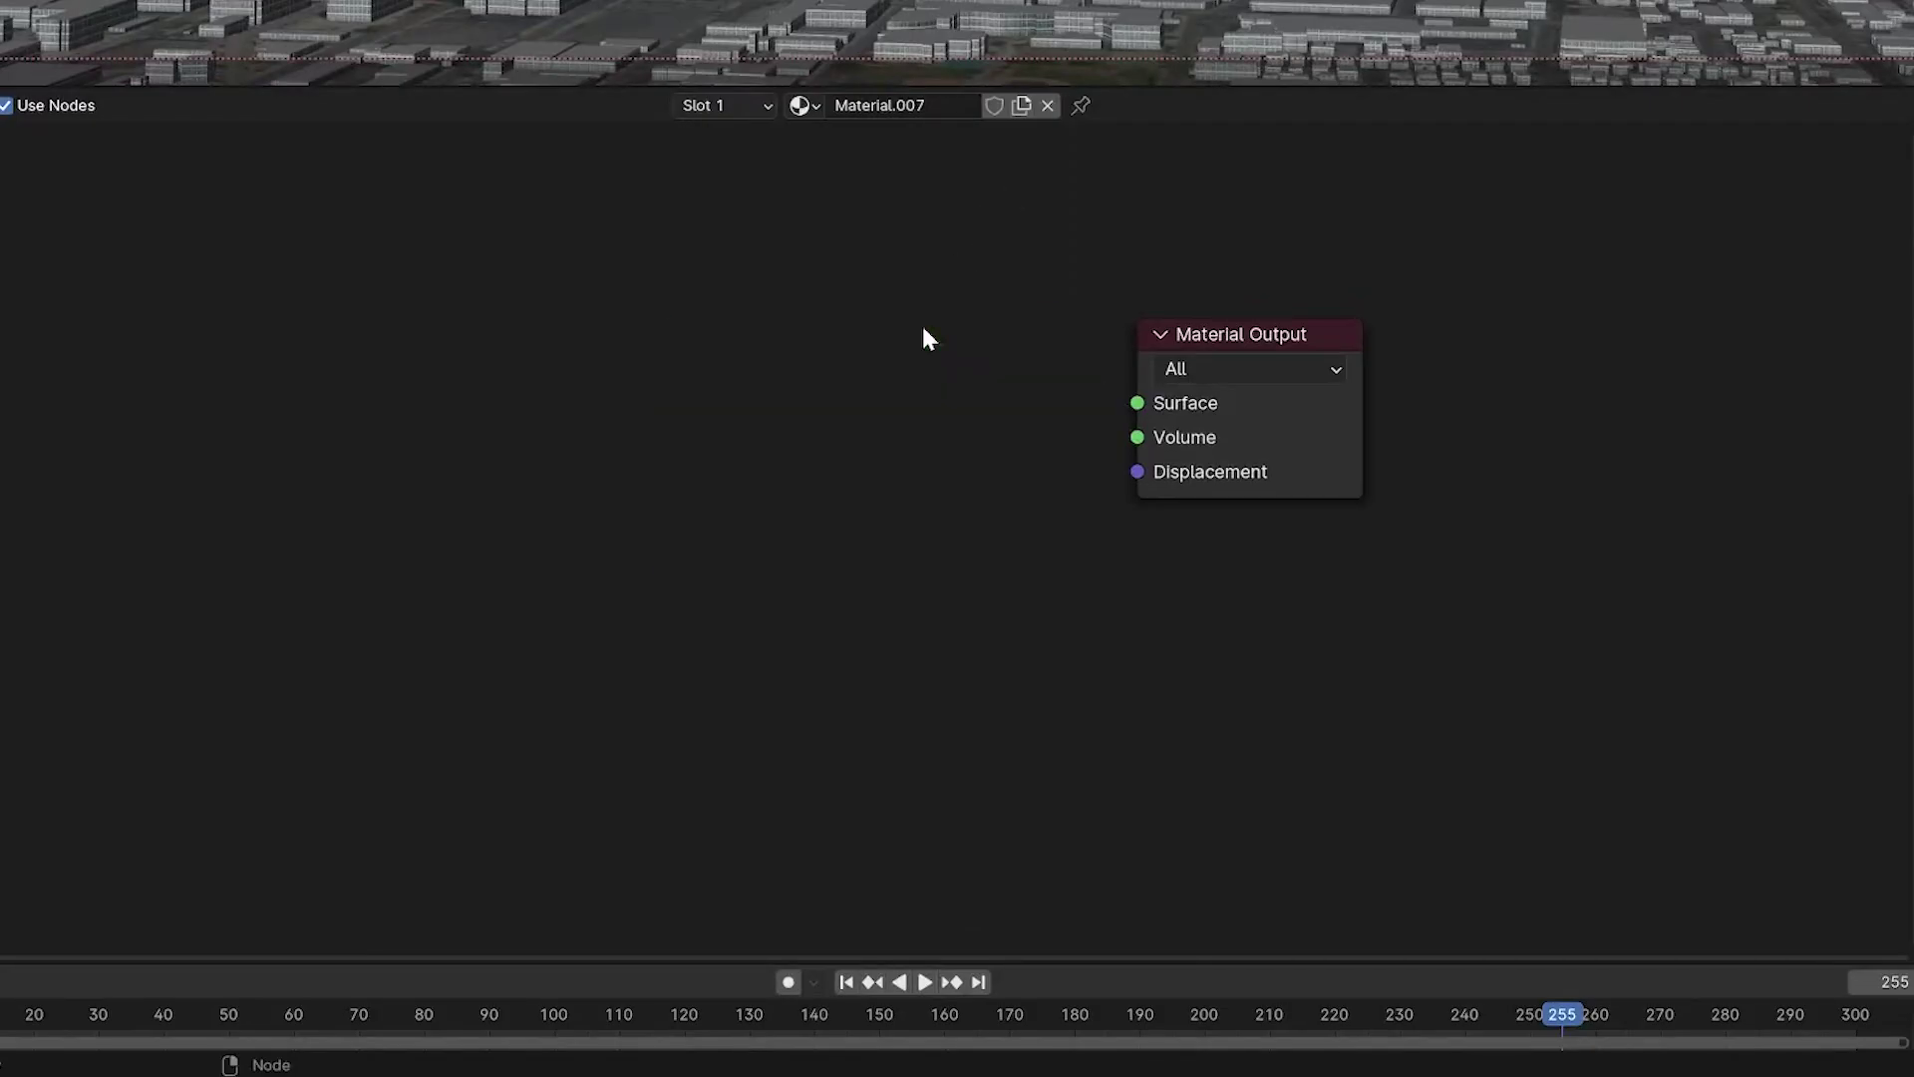
{"action": "key", "text": "shift+a"}
{"action": "left_click", "coordinate": [470, 379]}
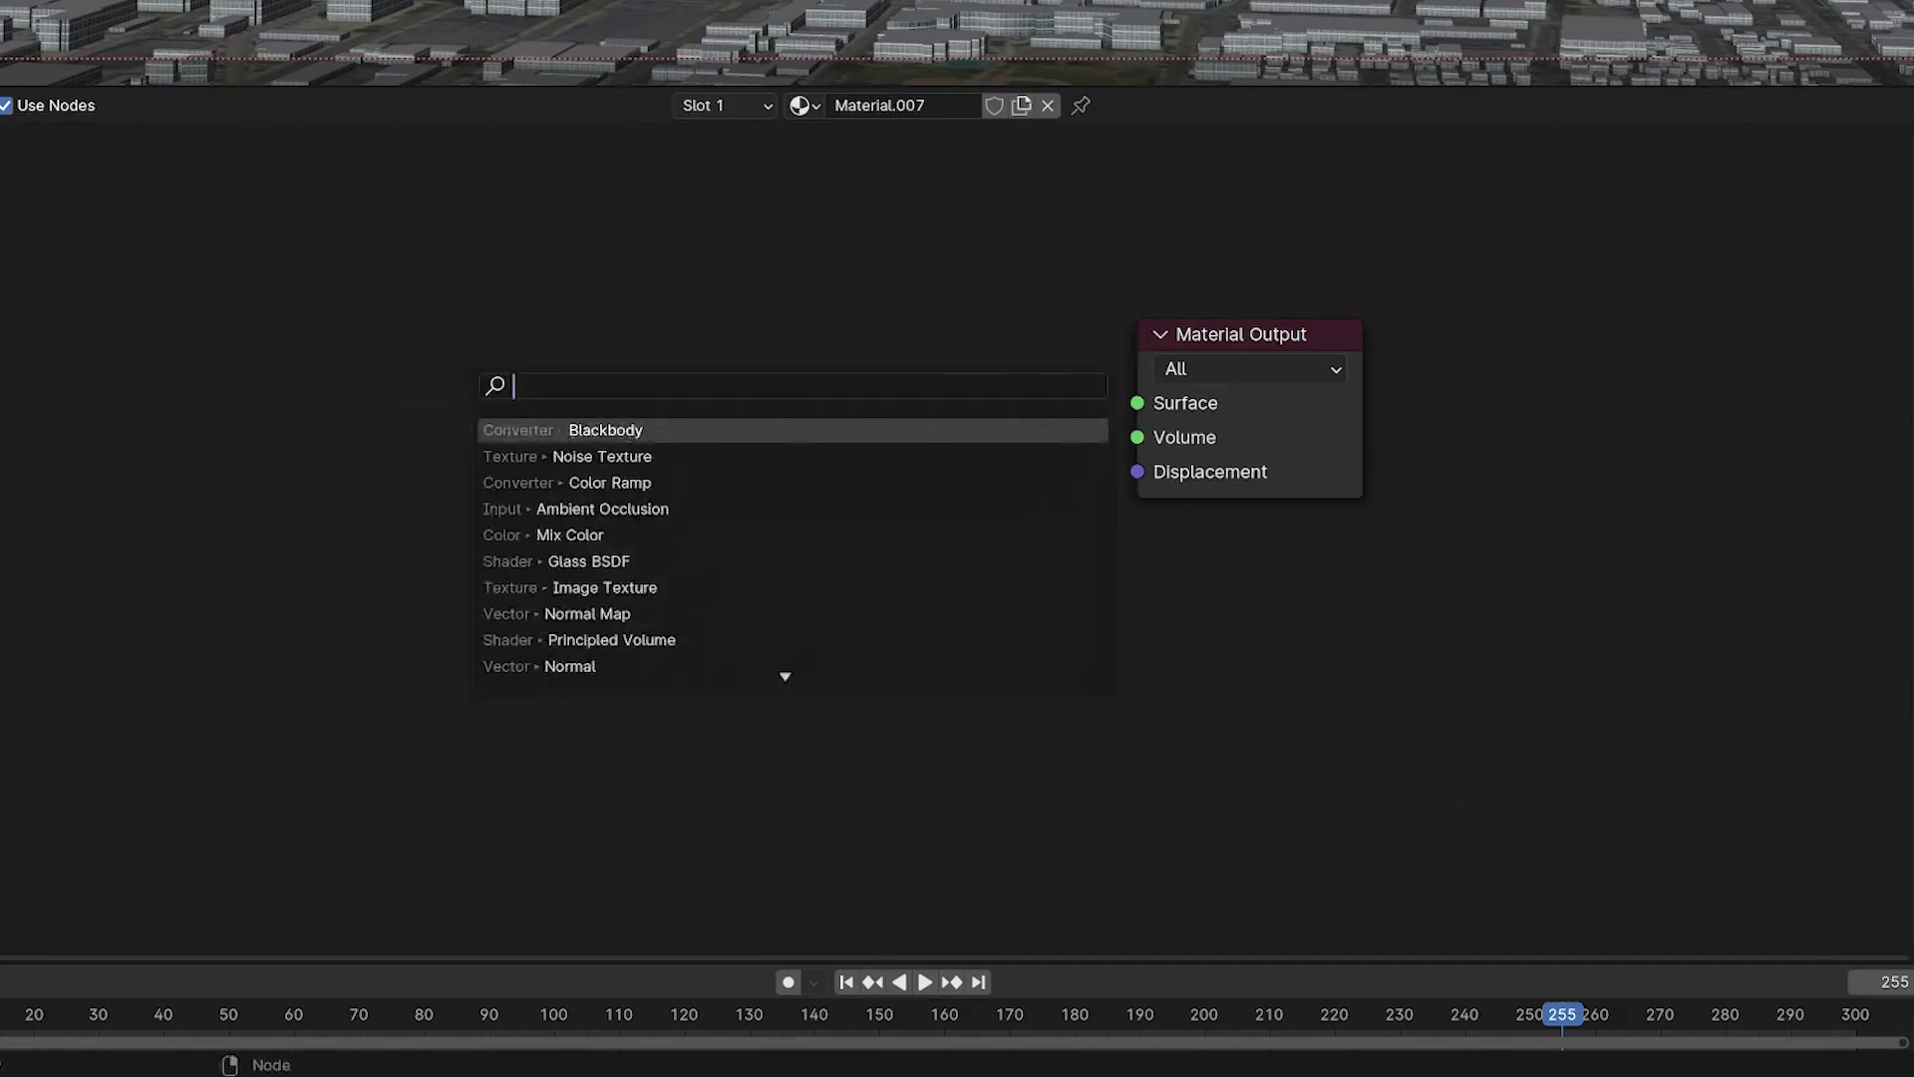
{"action": "type", "text": "pri"}
{"action": "left_click", "coordinate": [555, 455]}
{"action": "left_click", "coordinate": [344, 285]}
{"action": "left_click_drag", "start_coordinate": [876, 702], "coordinate": [1208, 787]}
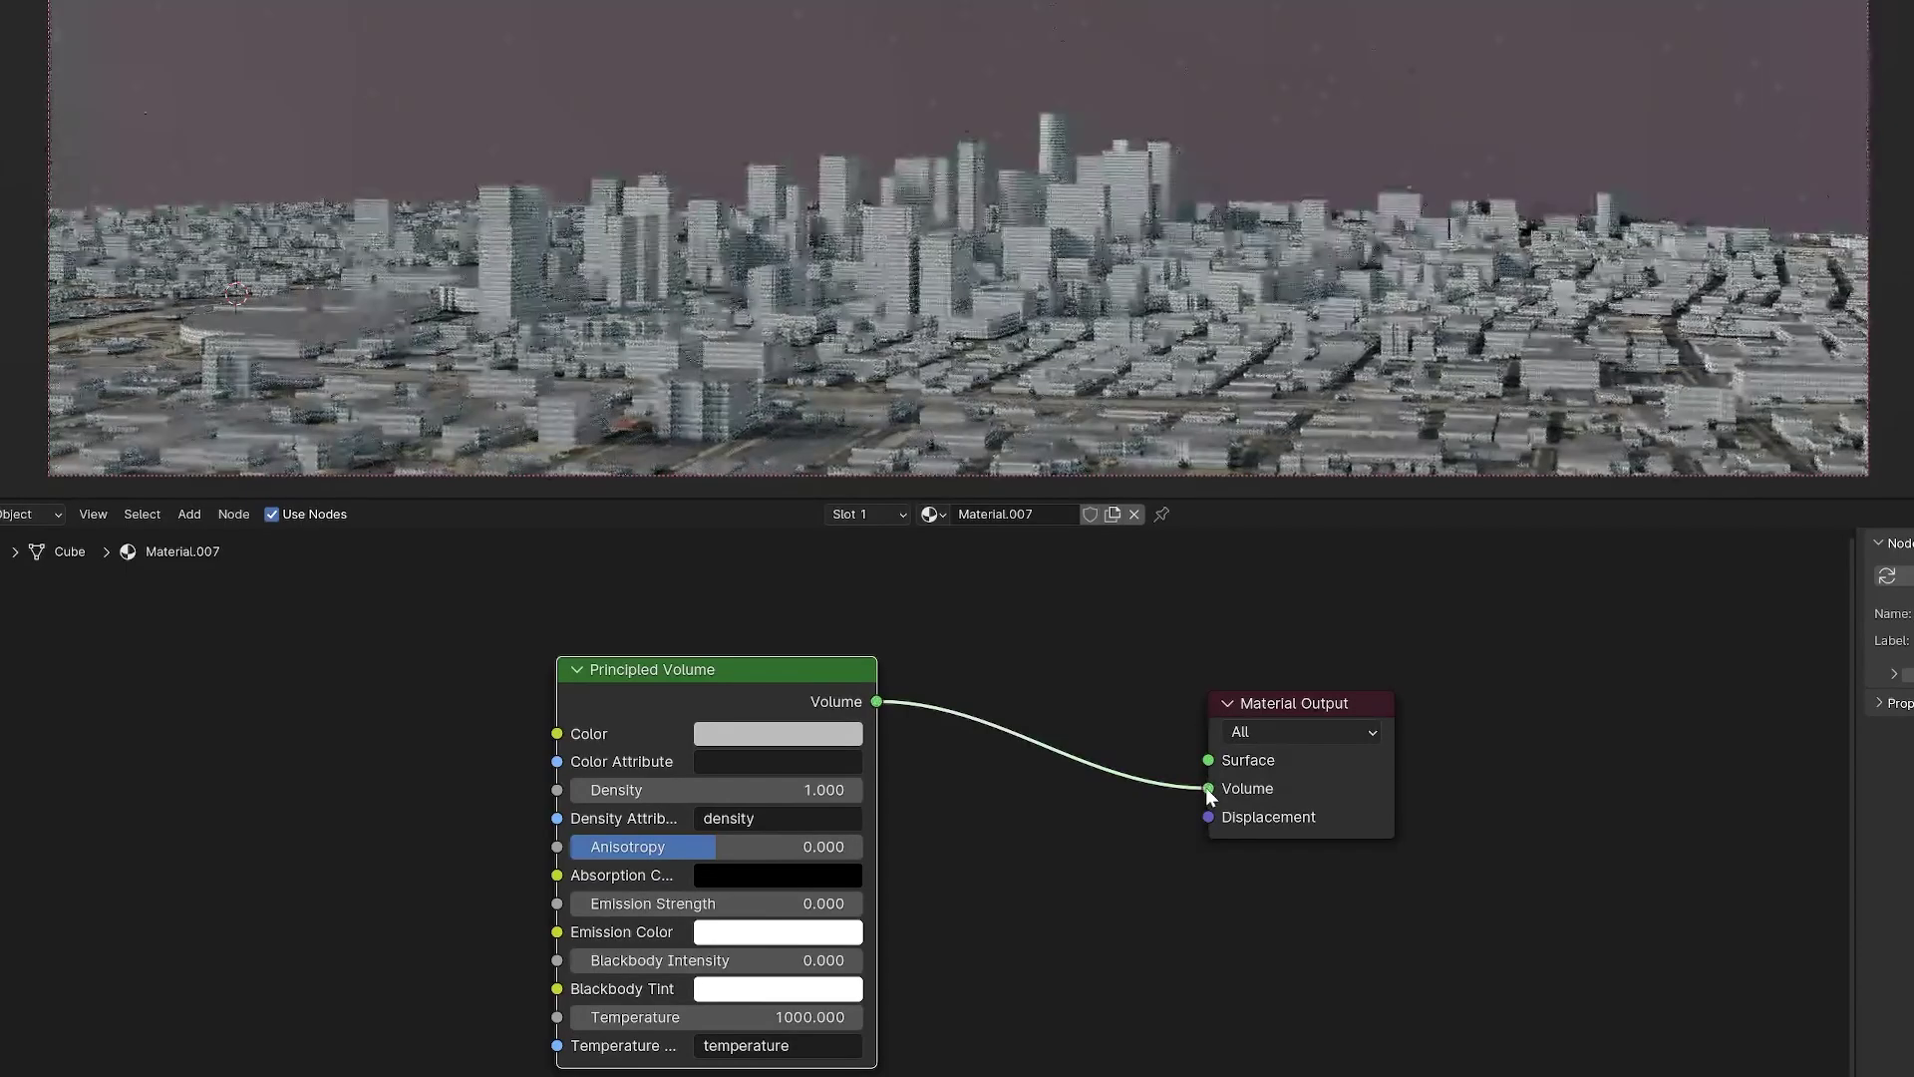
Set the Principled Volume density to about 0.001 and anisotropy to 0.33.
{"action": "left_click", "coordinate": [698, 790]}
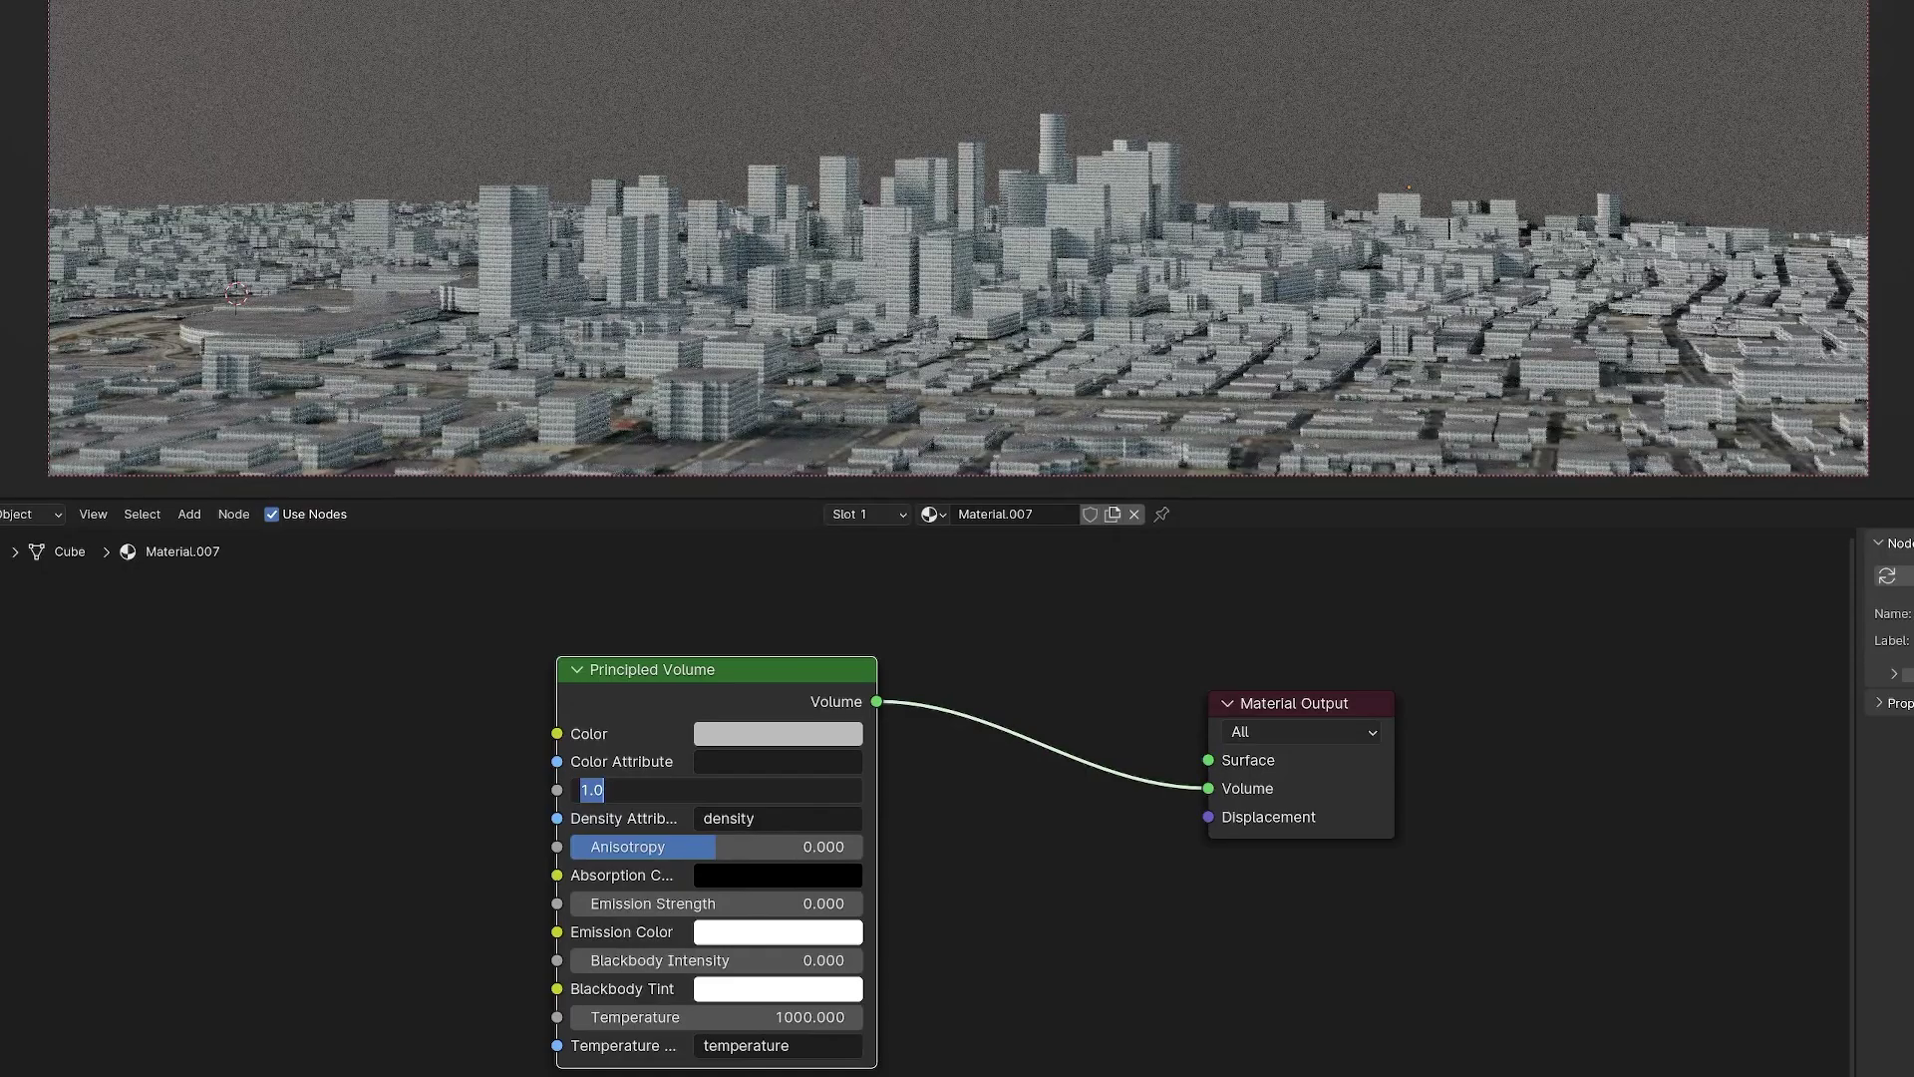
{"action": "type", "text": "0"}
{"action": "key", "text": "Return"}
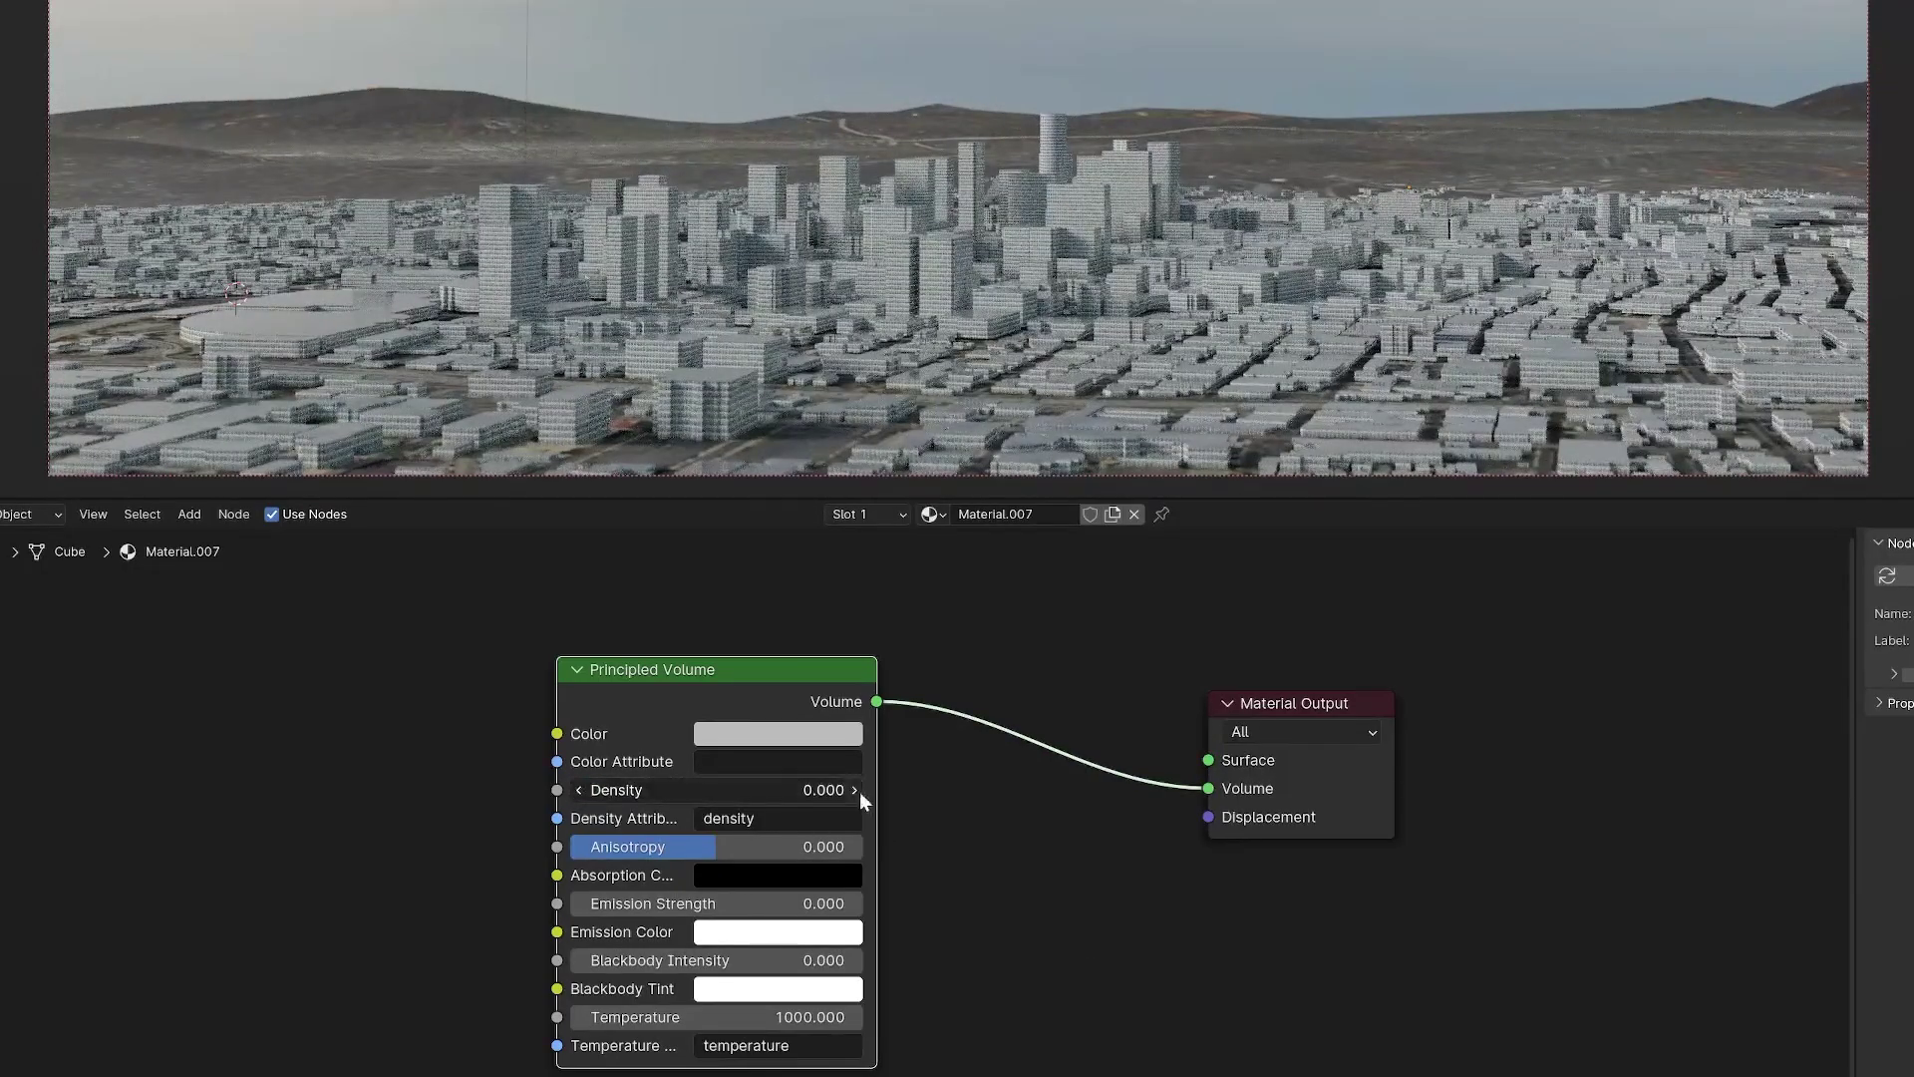
{"action": "left_click_drag", "start_coordinate": [863, 801], "coordinate": [893, 801]}
{"action": "left_click", "coordinate": [717, 790]}
{"action": "type", "text": "0.1"}
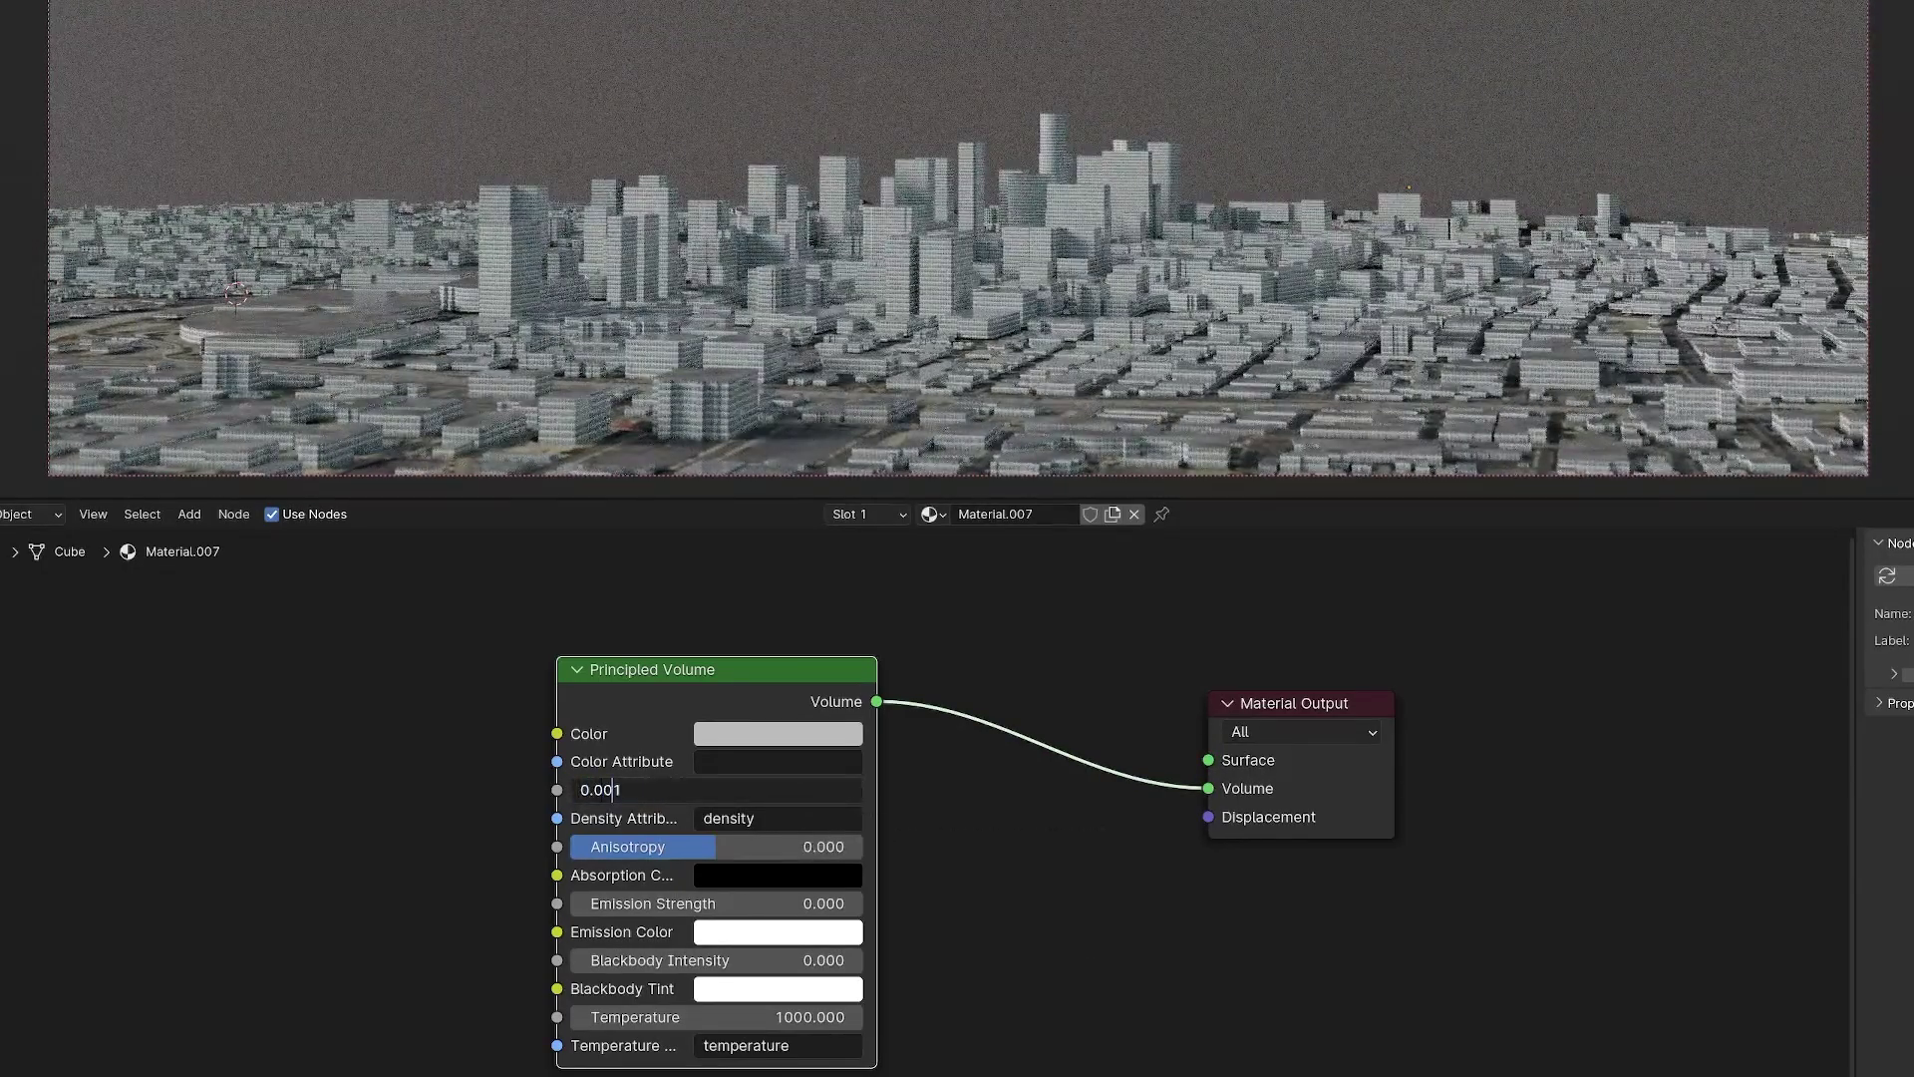
{"action": "key", "text": "Return"}
{"action": "key", "text": "Return"}
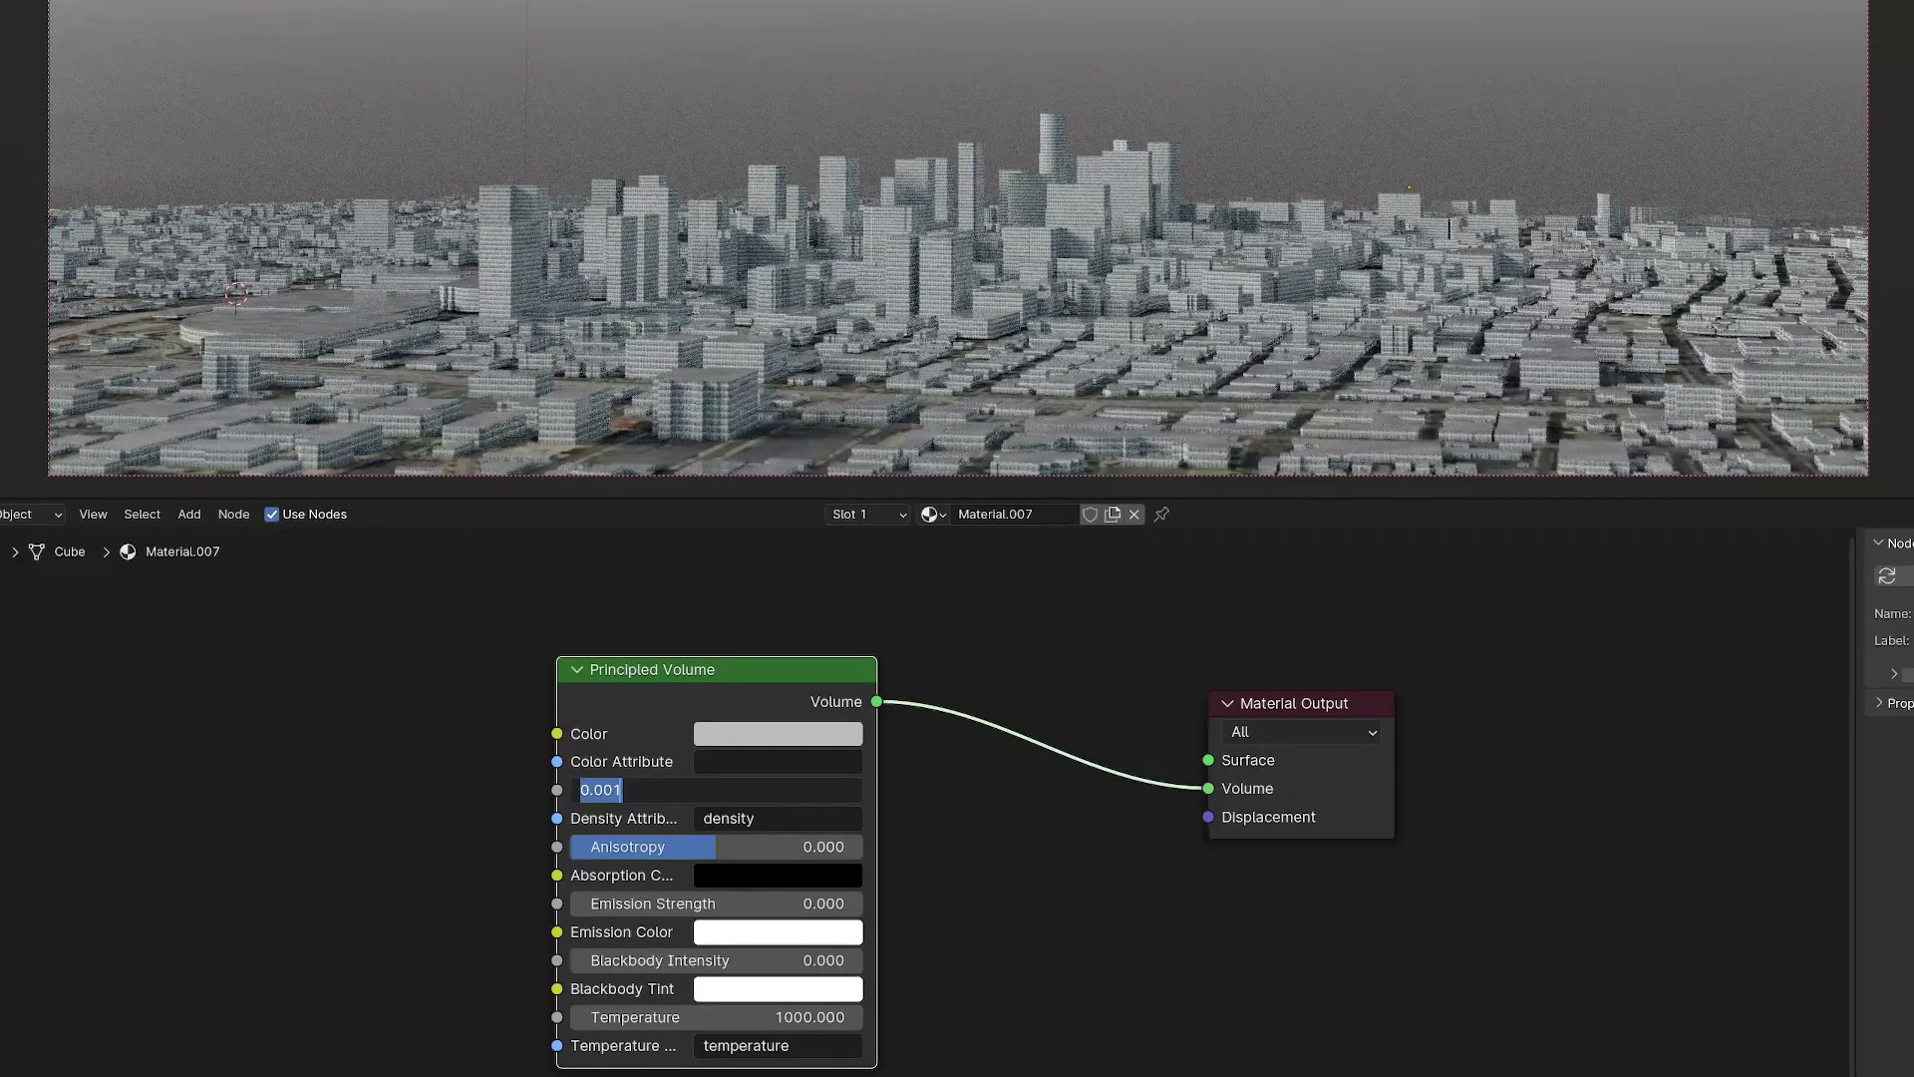
{"action": "type", "text": "0"}
{"action": "key", "text": "Return"}
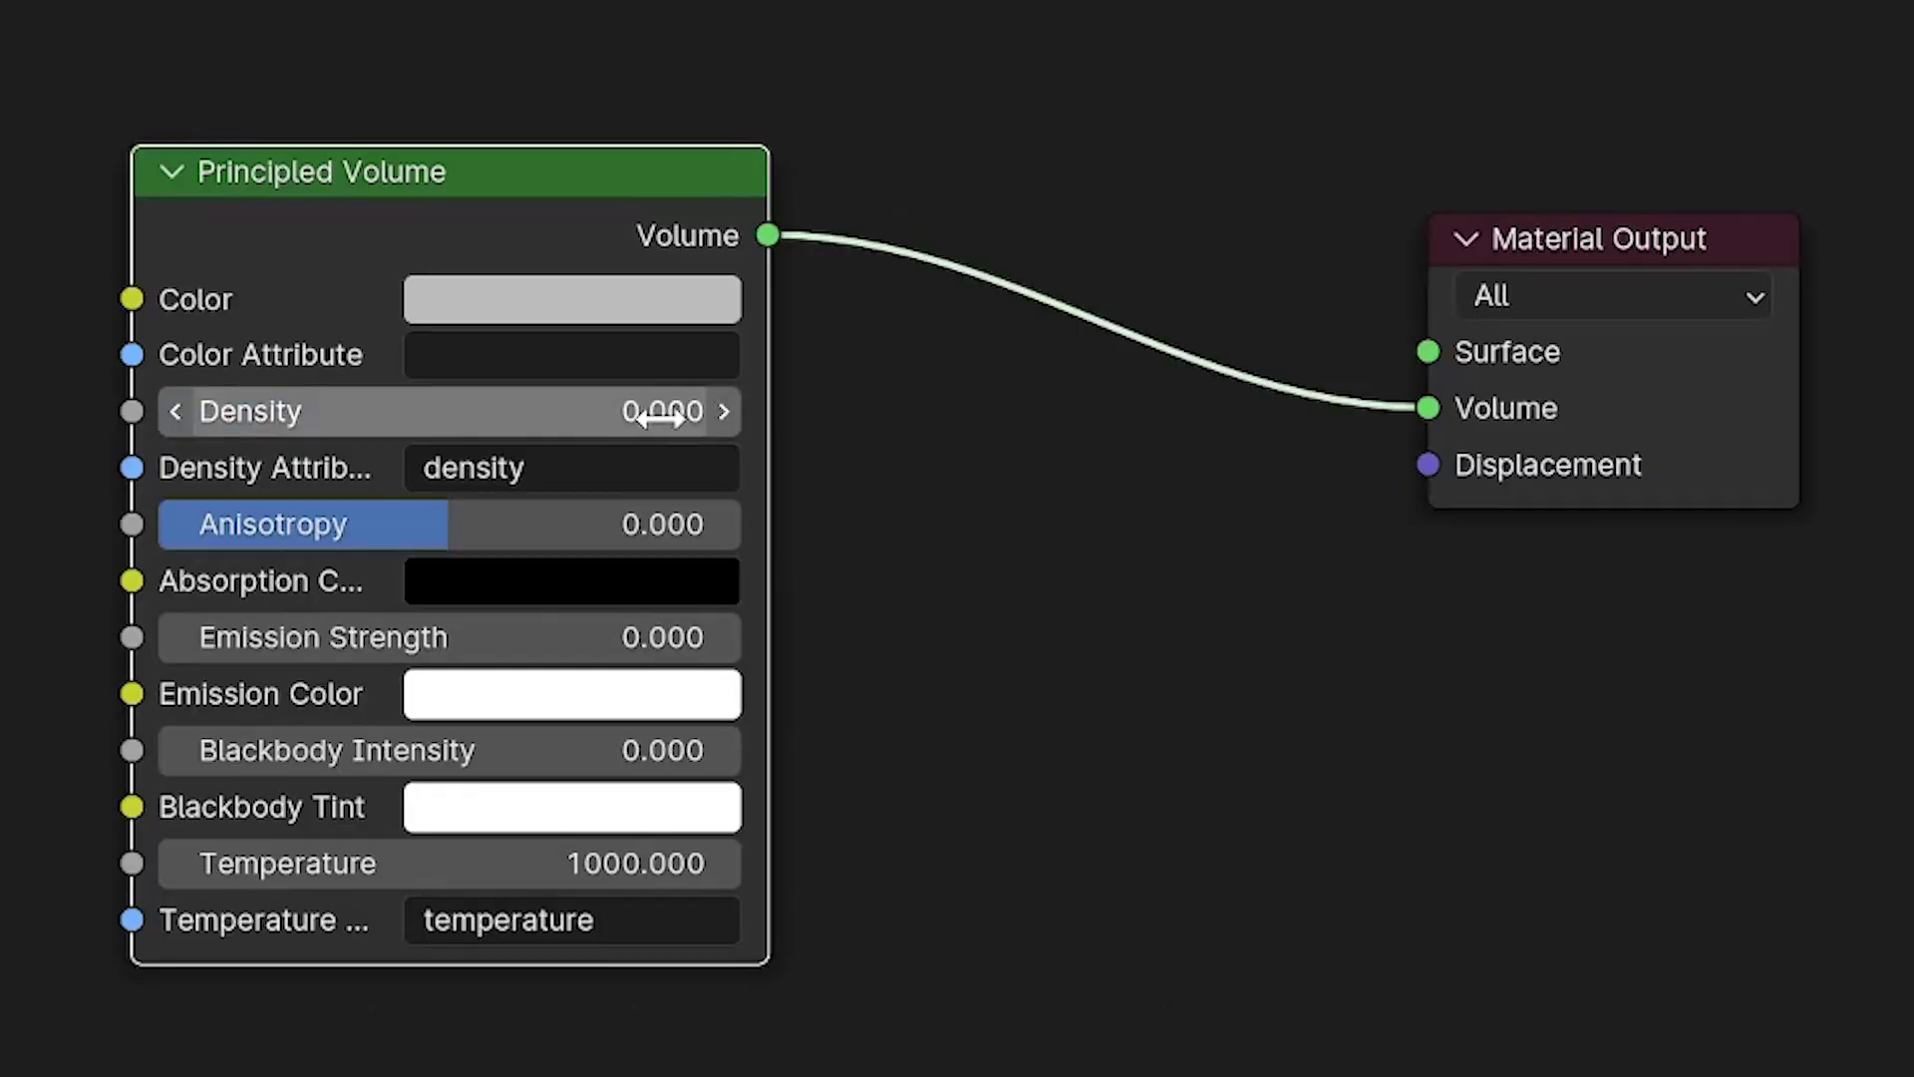
{"action": "left_click", "coordinate": [585, 526]}
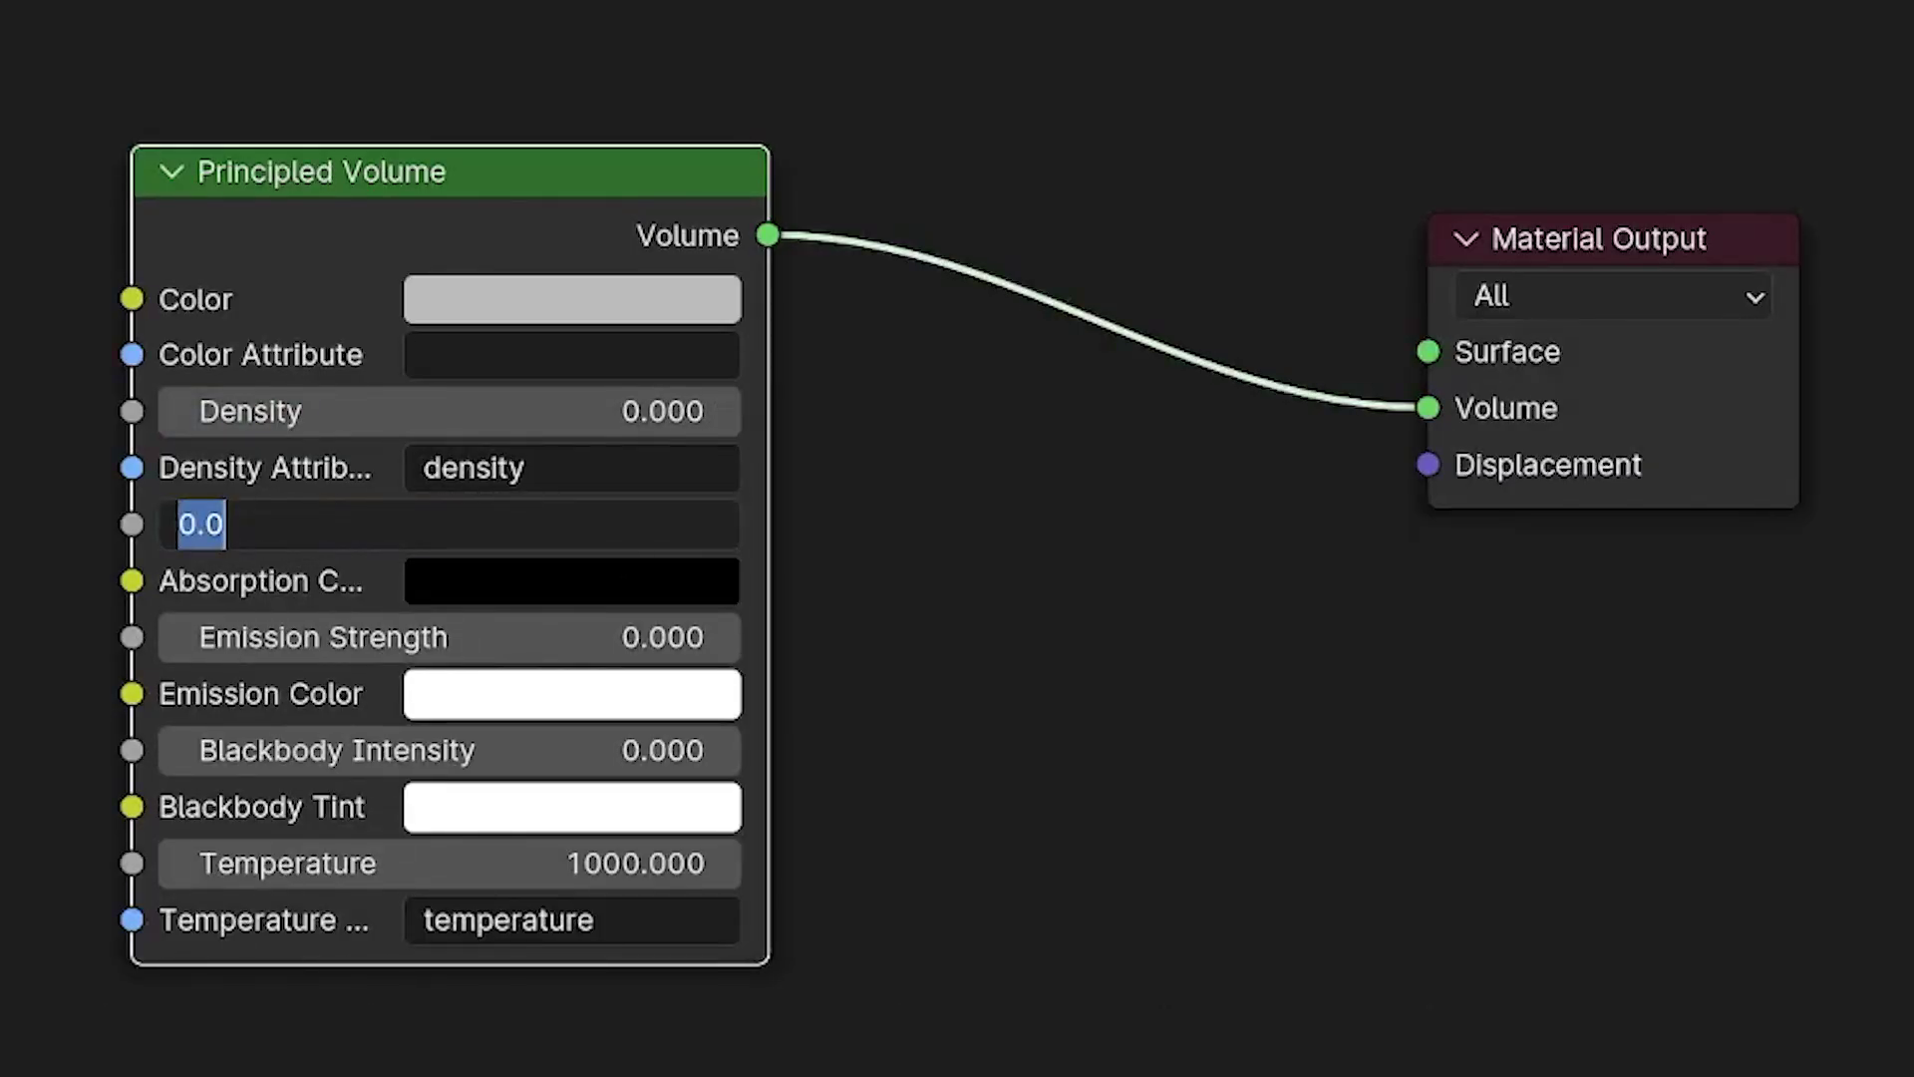
{"action": "type", "text": ".33"}
{"action": "key", "text": "Return"}
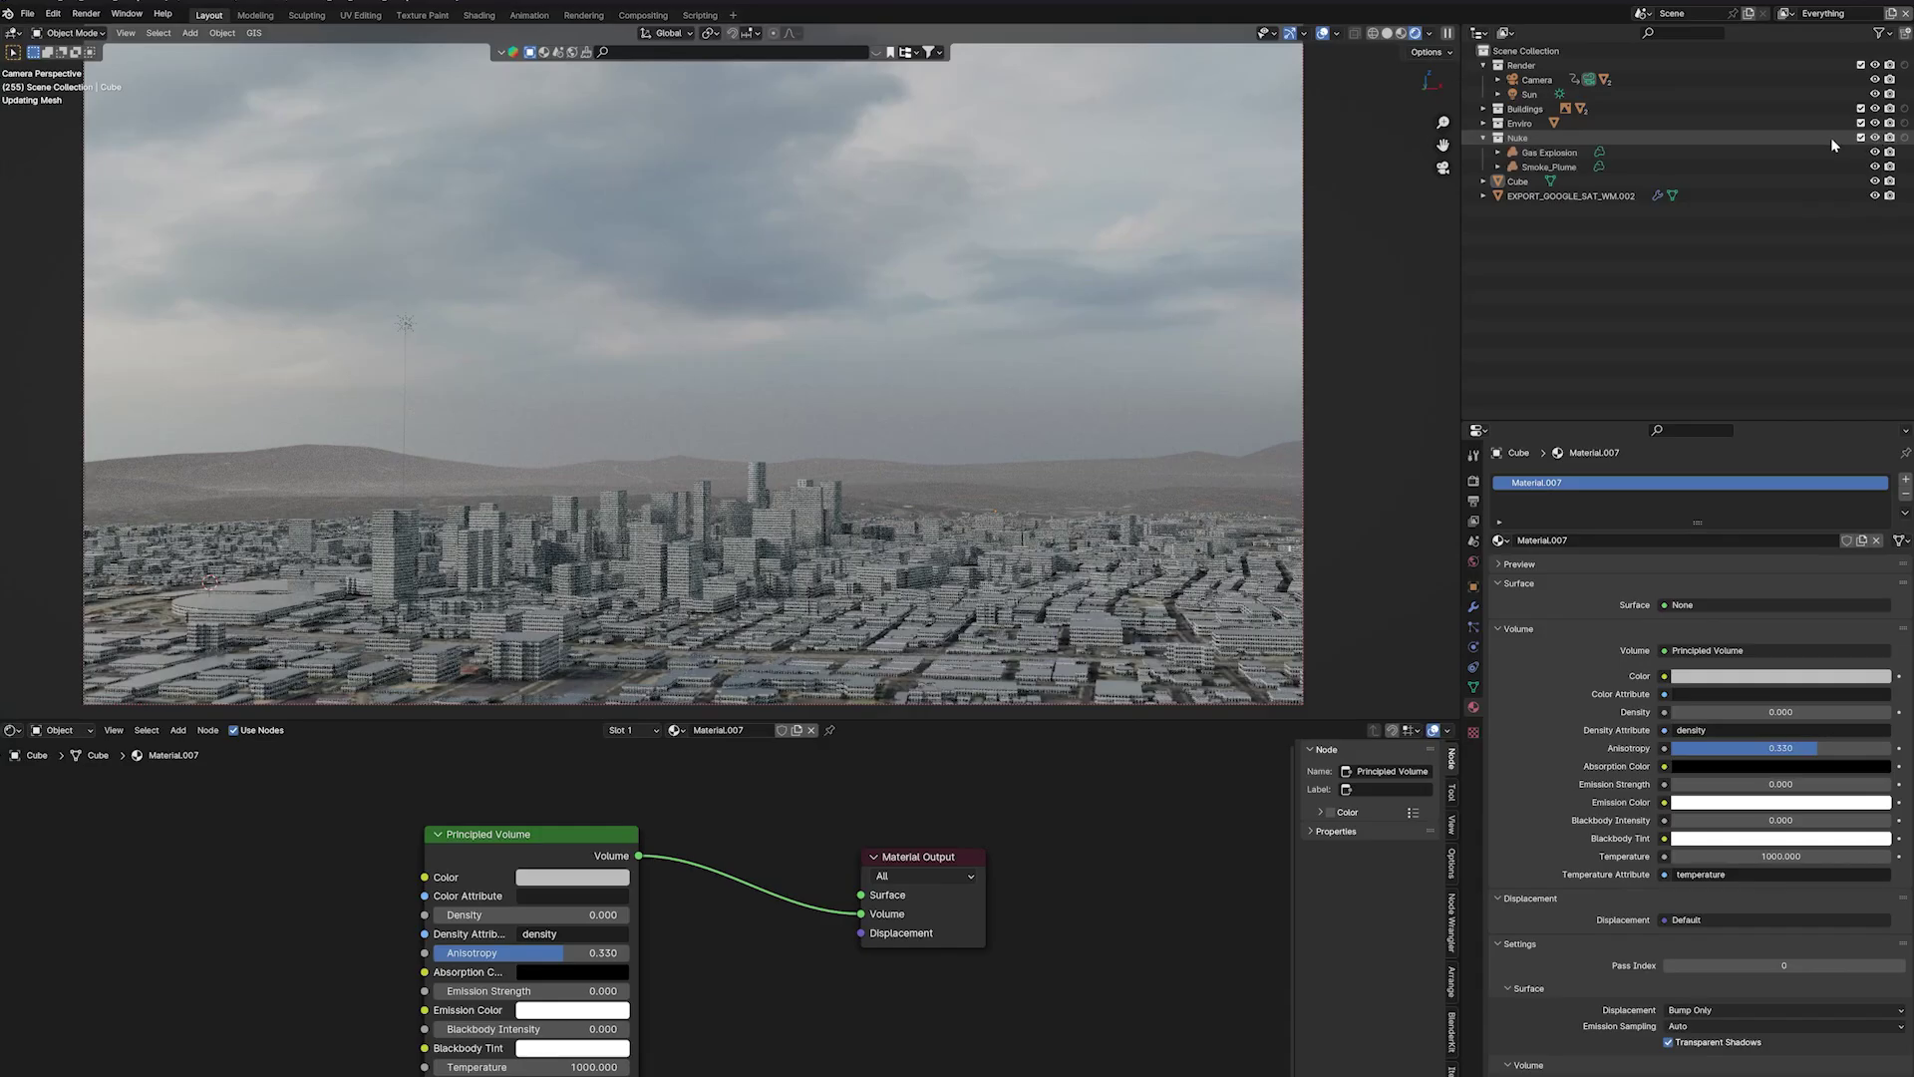
Select Gas Explosion and move its Color Ramp's first stop left to 0.112.
{"action": "left_click", "coordinate": [1786, 151]}
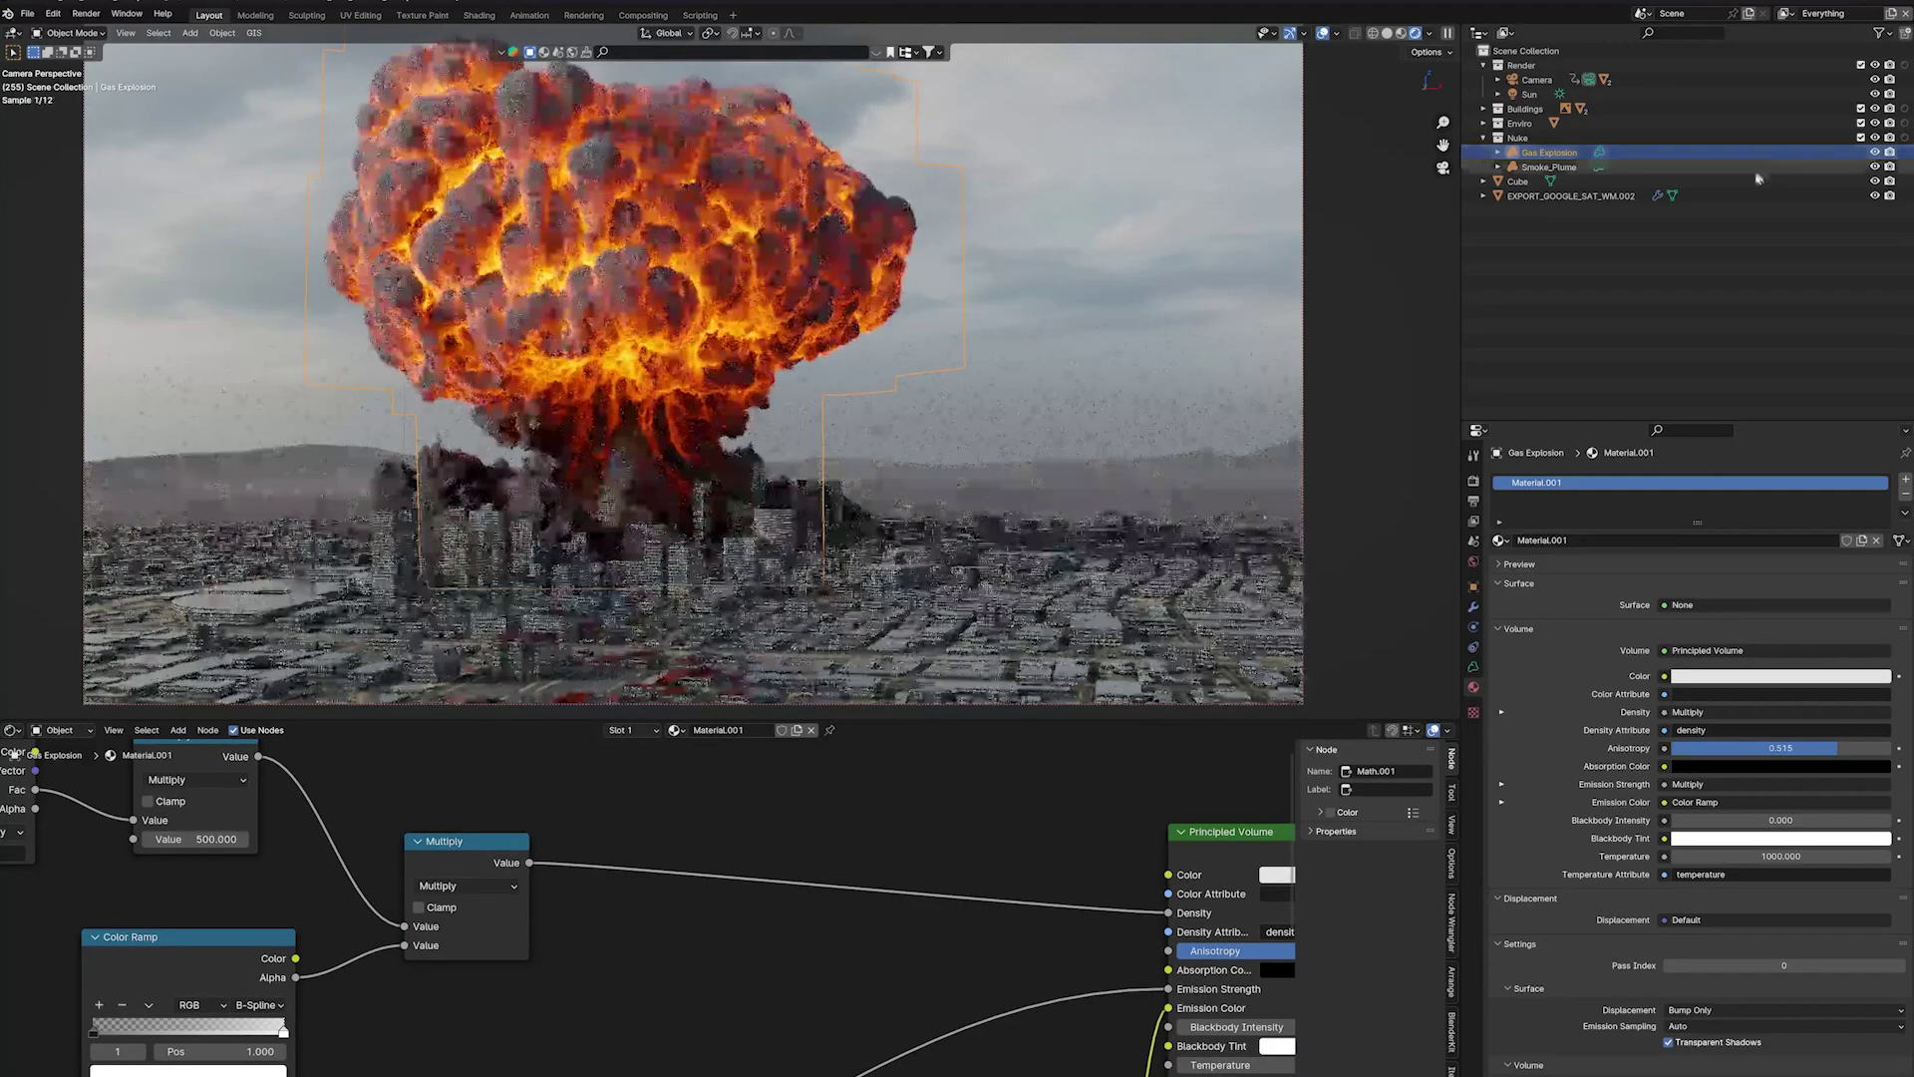
{"action": "middle_click_drag", "start_coordinate": [869, 901], "coordinate": [664, 784]}
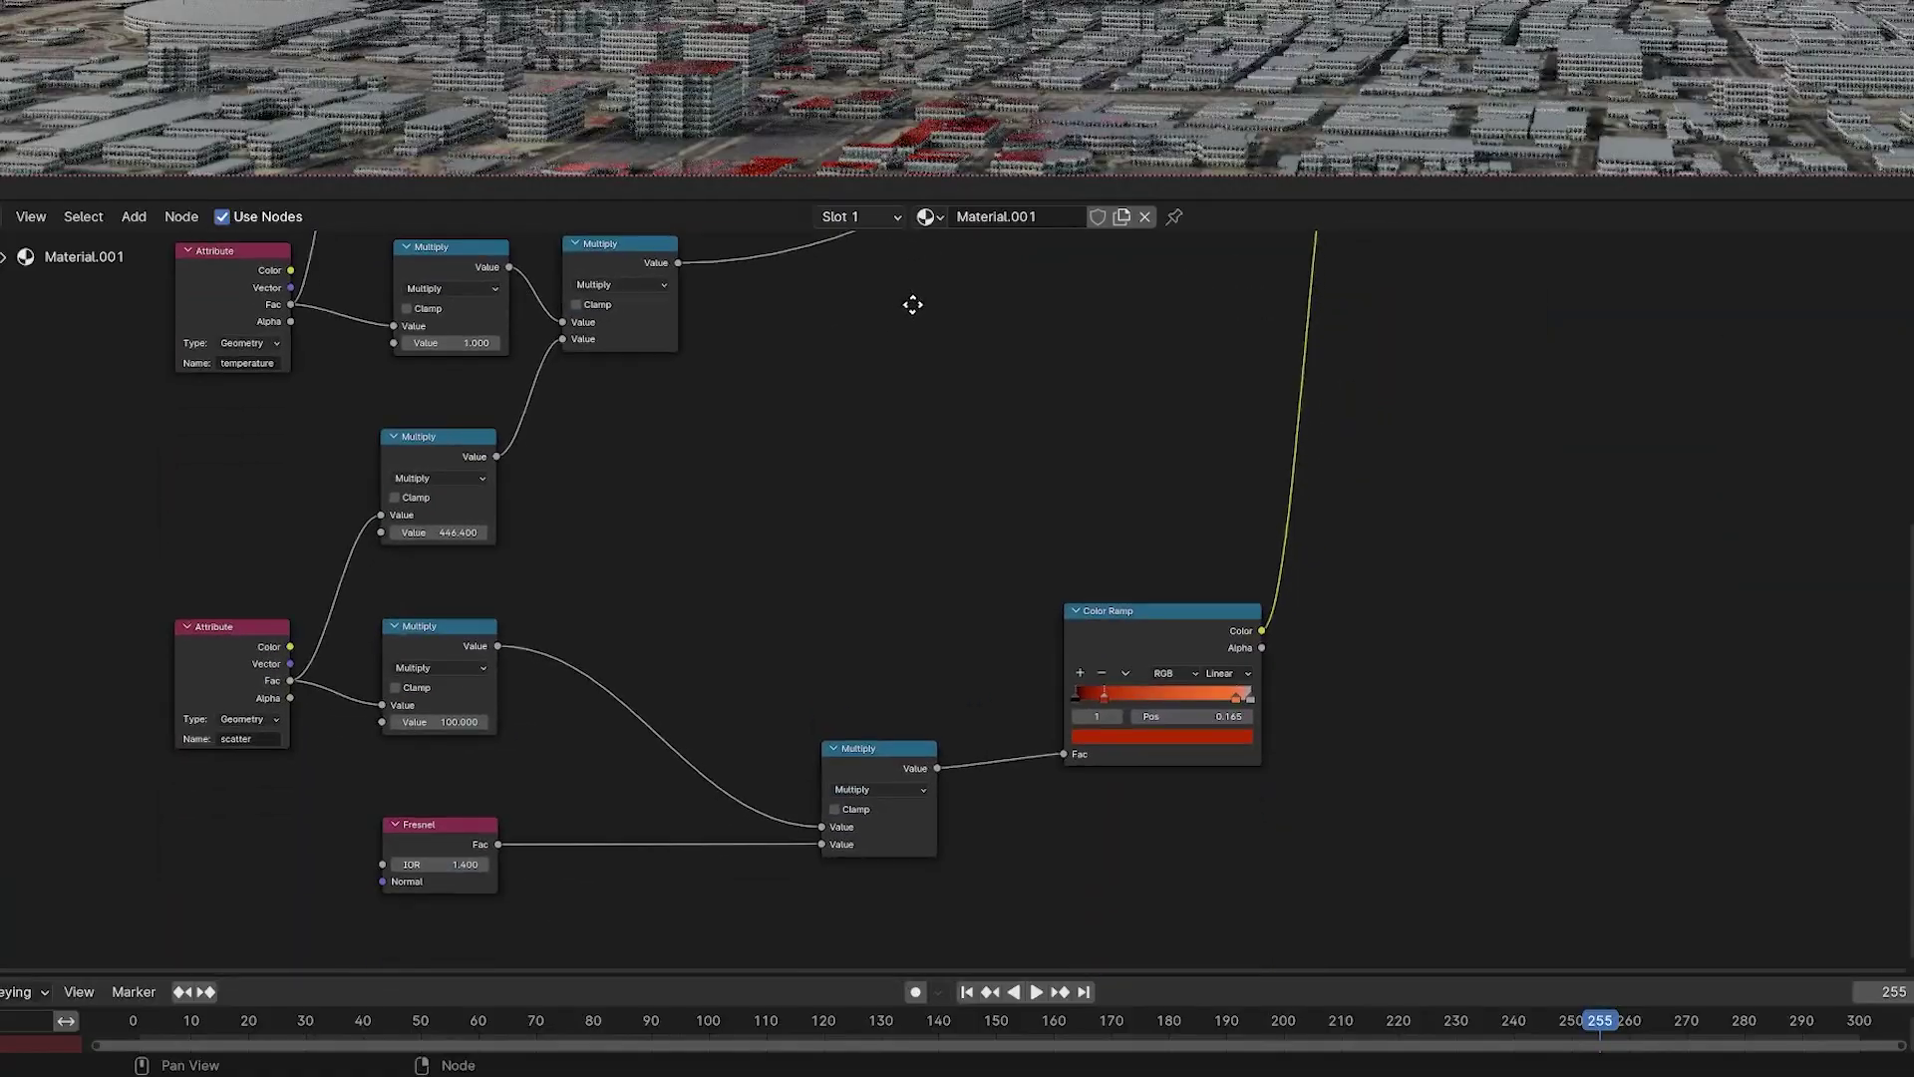
{"action": "left_click", "coordinate": [1135, 641]}
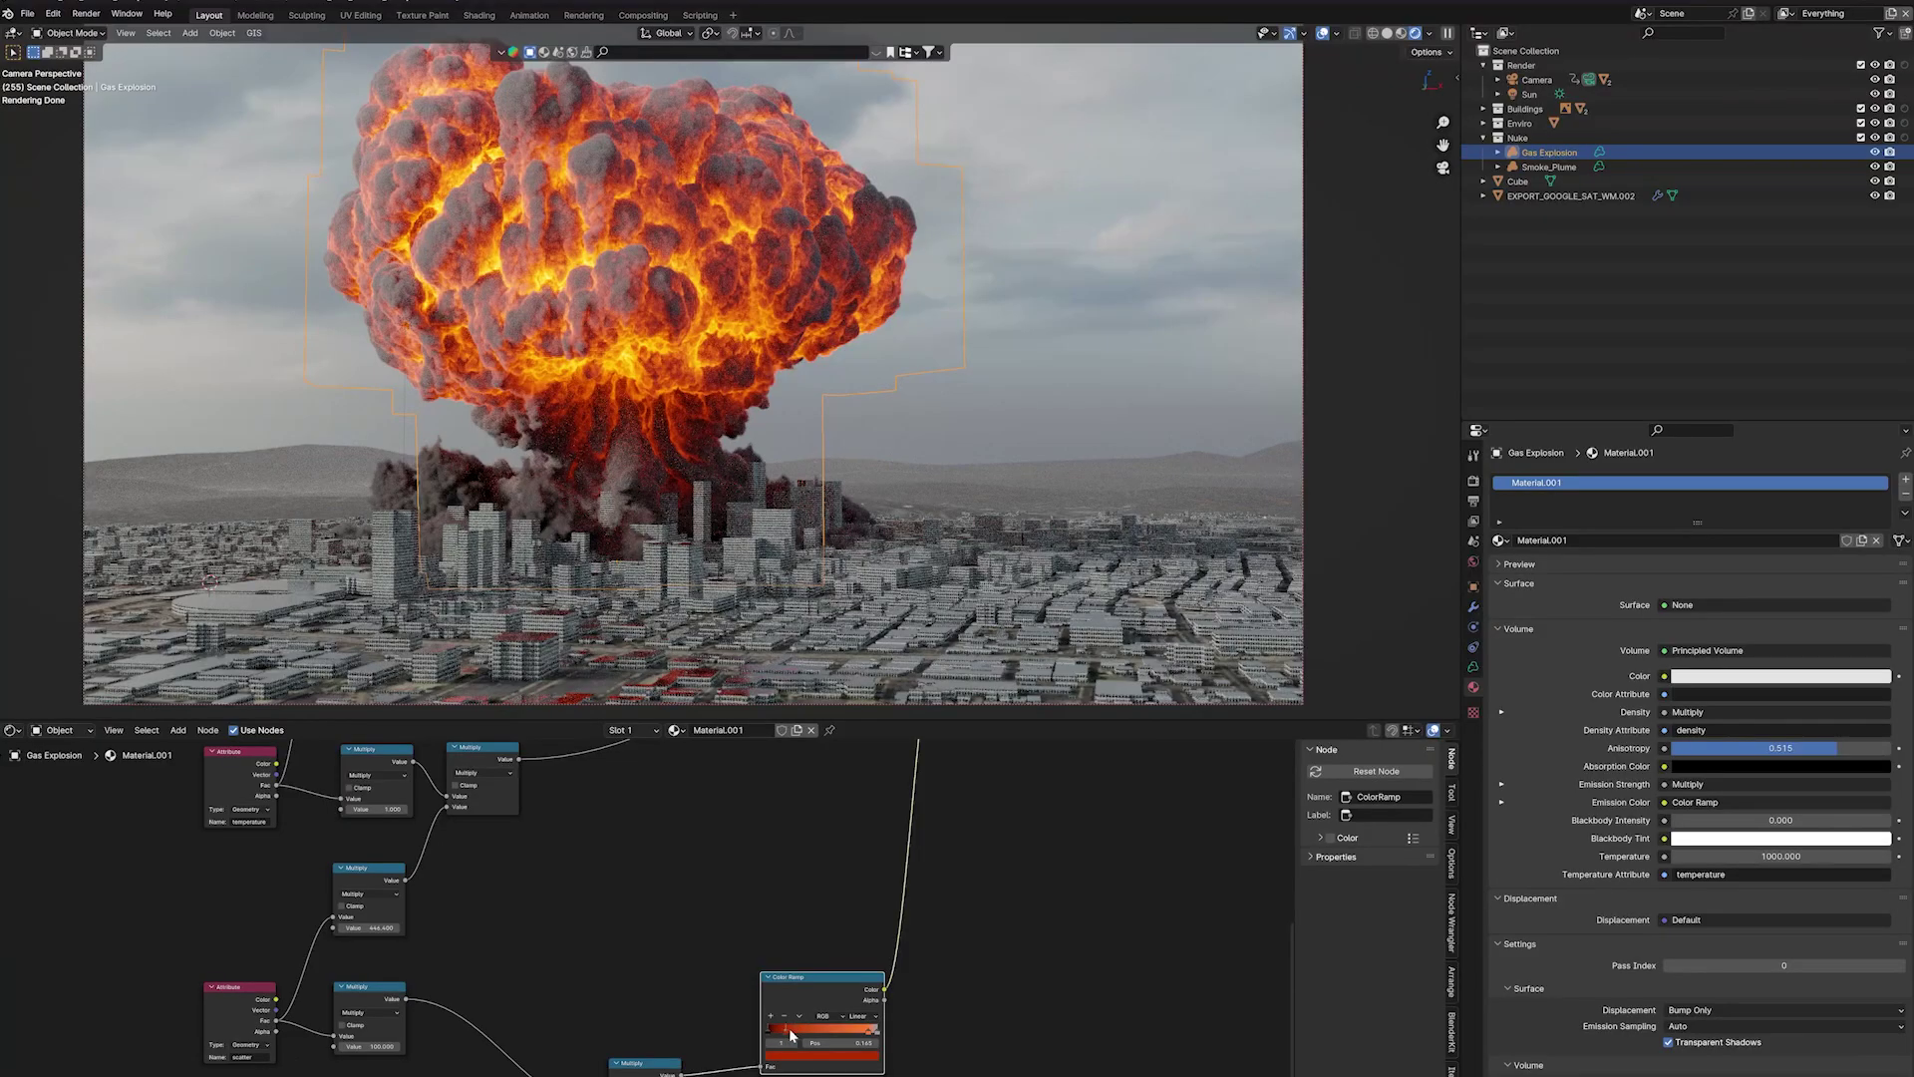
{"action": "left_click_drag", "start_coordinate": [790, 1035], "coordinate": [784, 1034]}
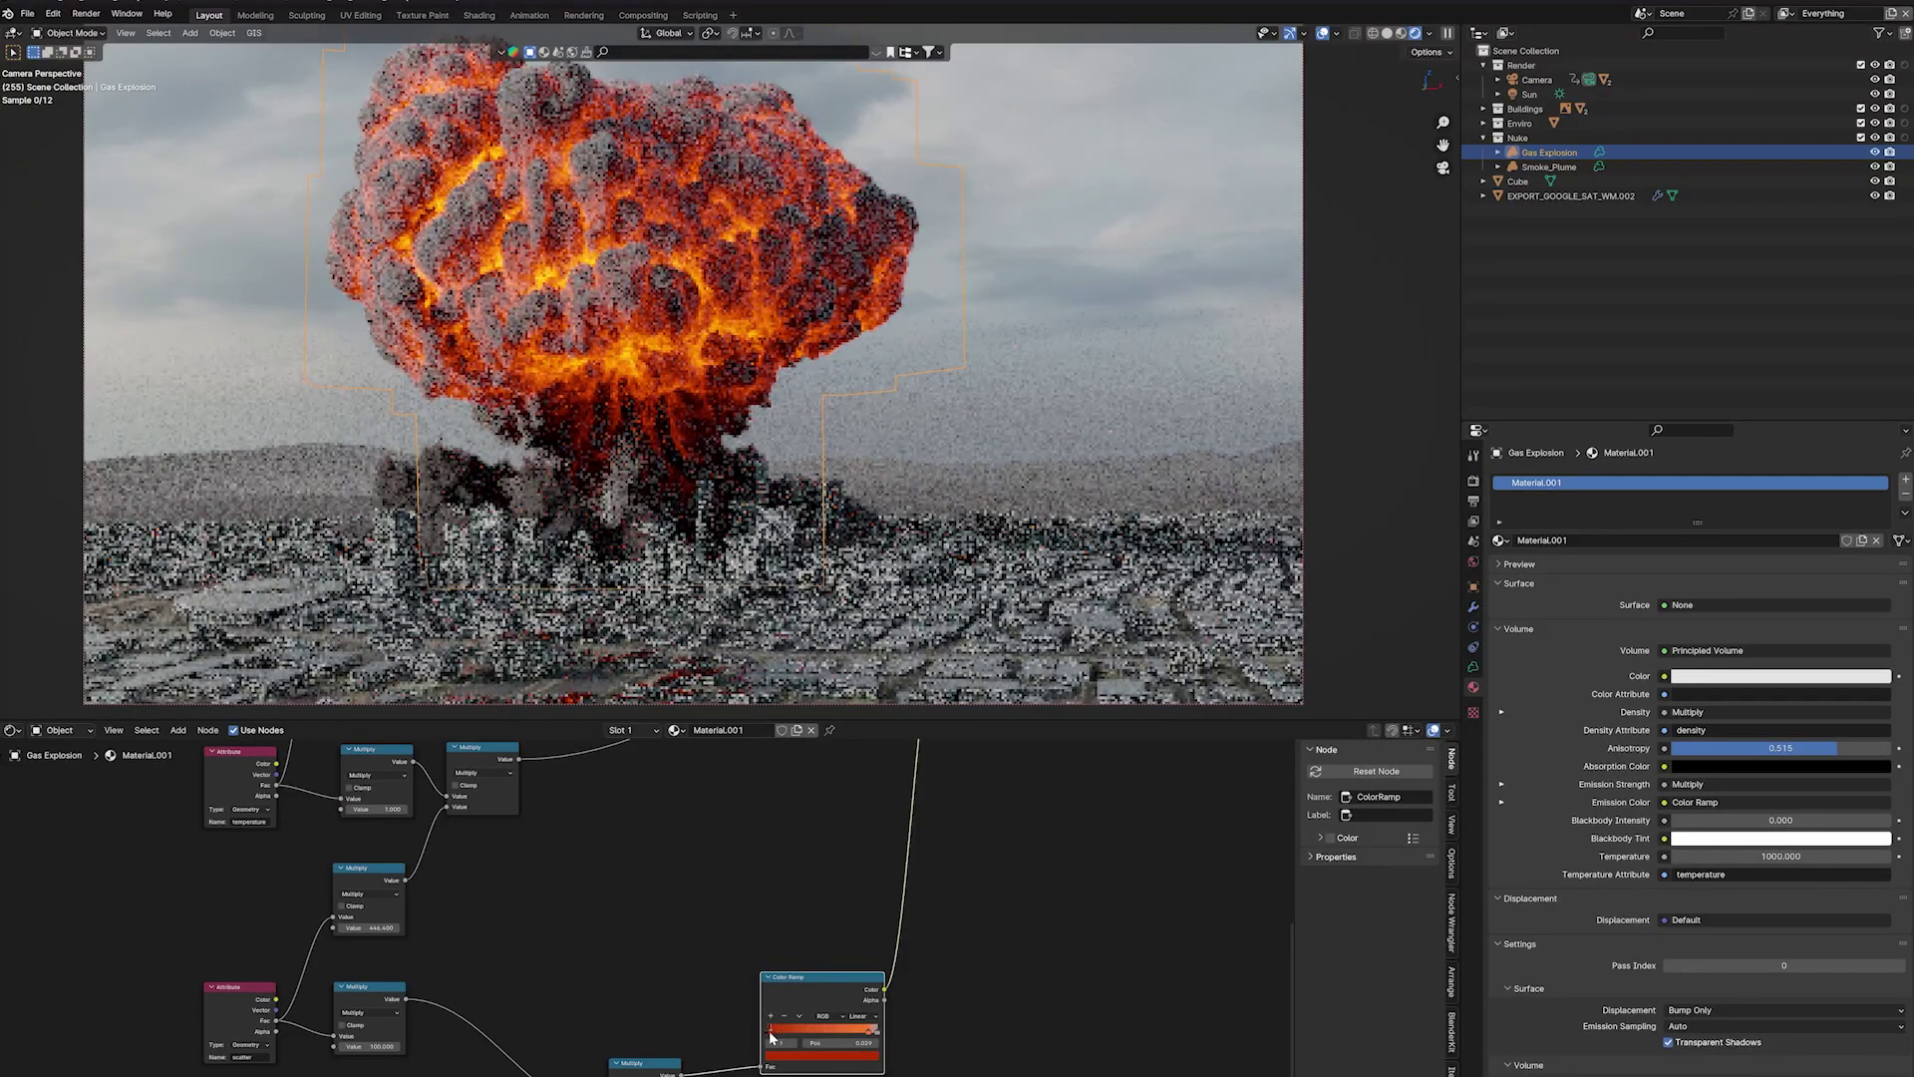
Adjust the temperature Multiply value, keyframe it, and raise it to 14.
{"action": "middle_click_drag", "start_coordinate": [589, 483], "coordinate": [1201, 798]}
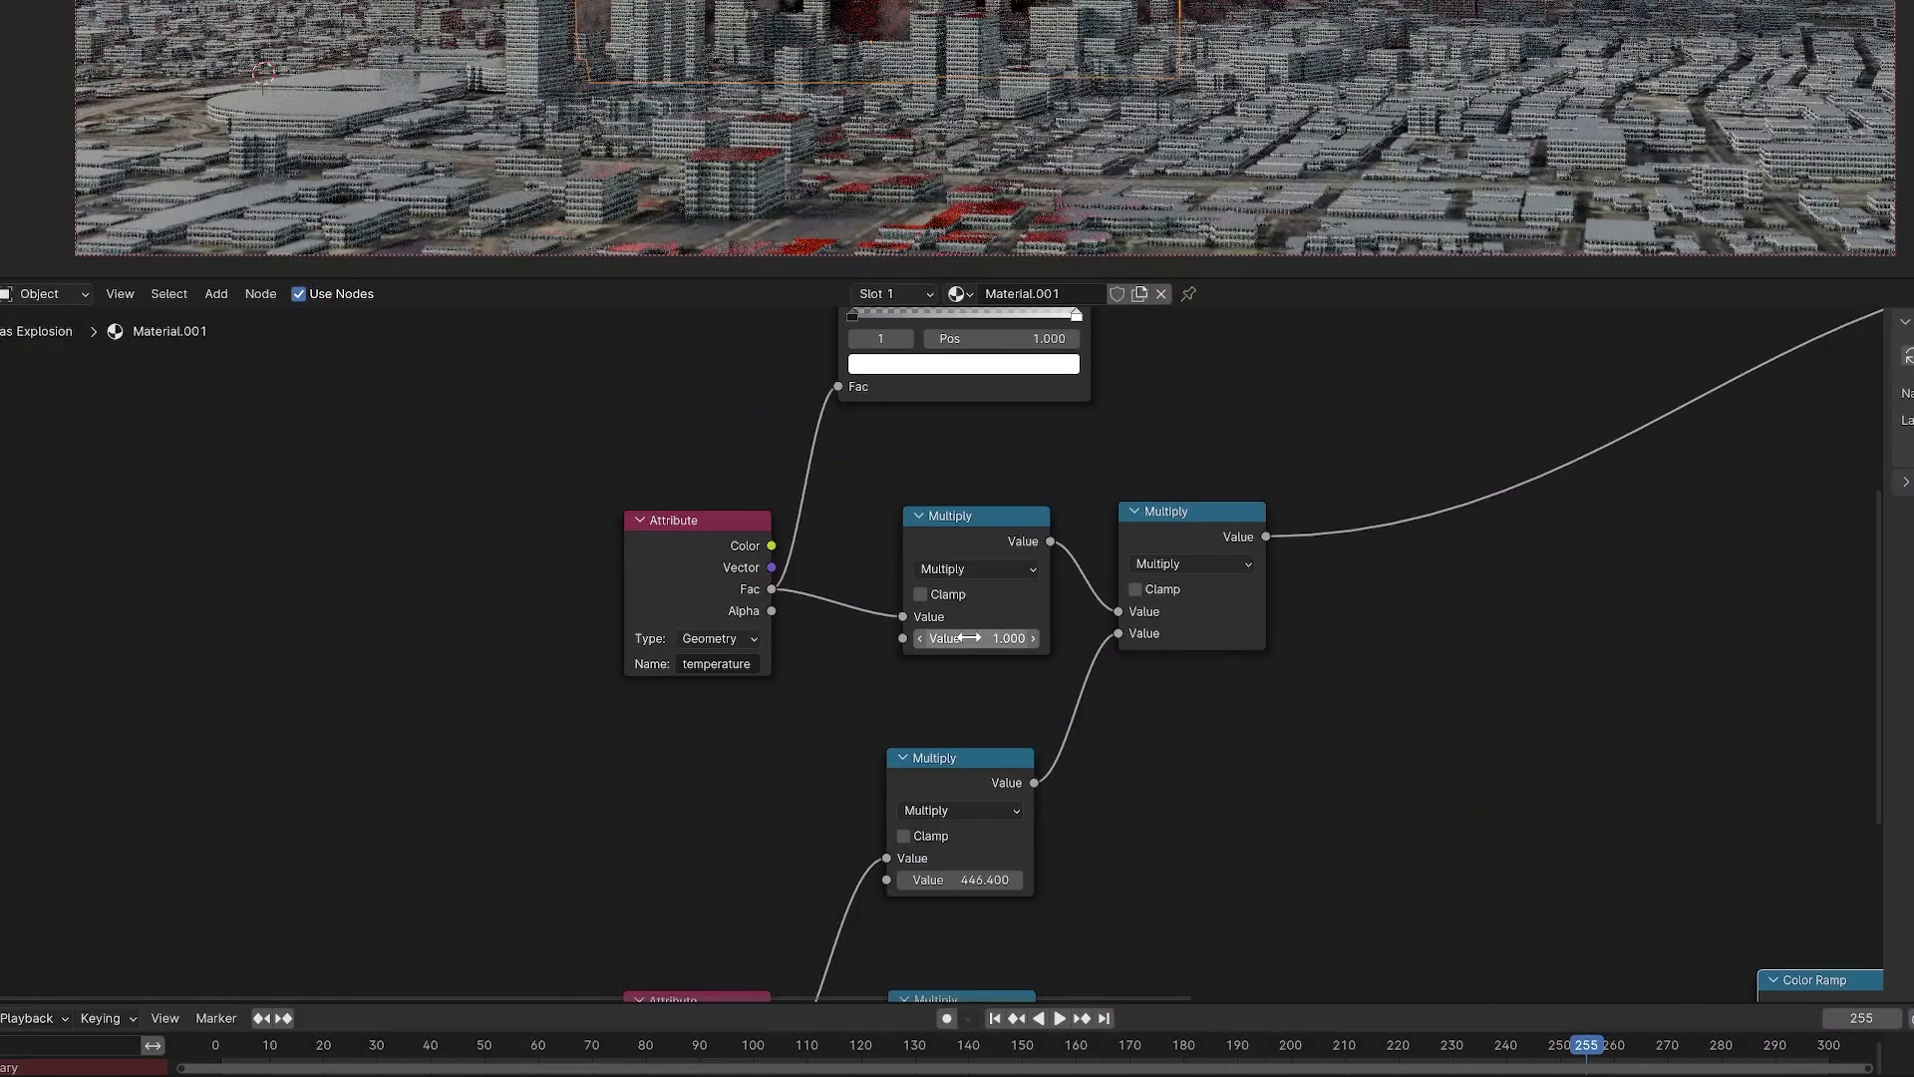
{"action": "left_click", "coordinate": [1006, 547]}
{"action": "middle_click_drag", "start_coordinate": [1392, 730], "coordinate": [1335, 723]}
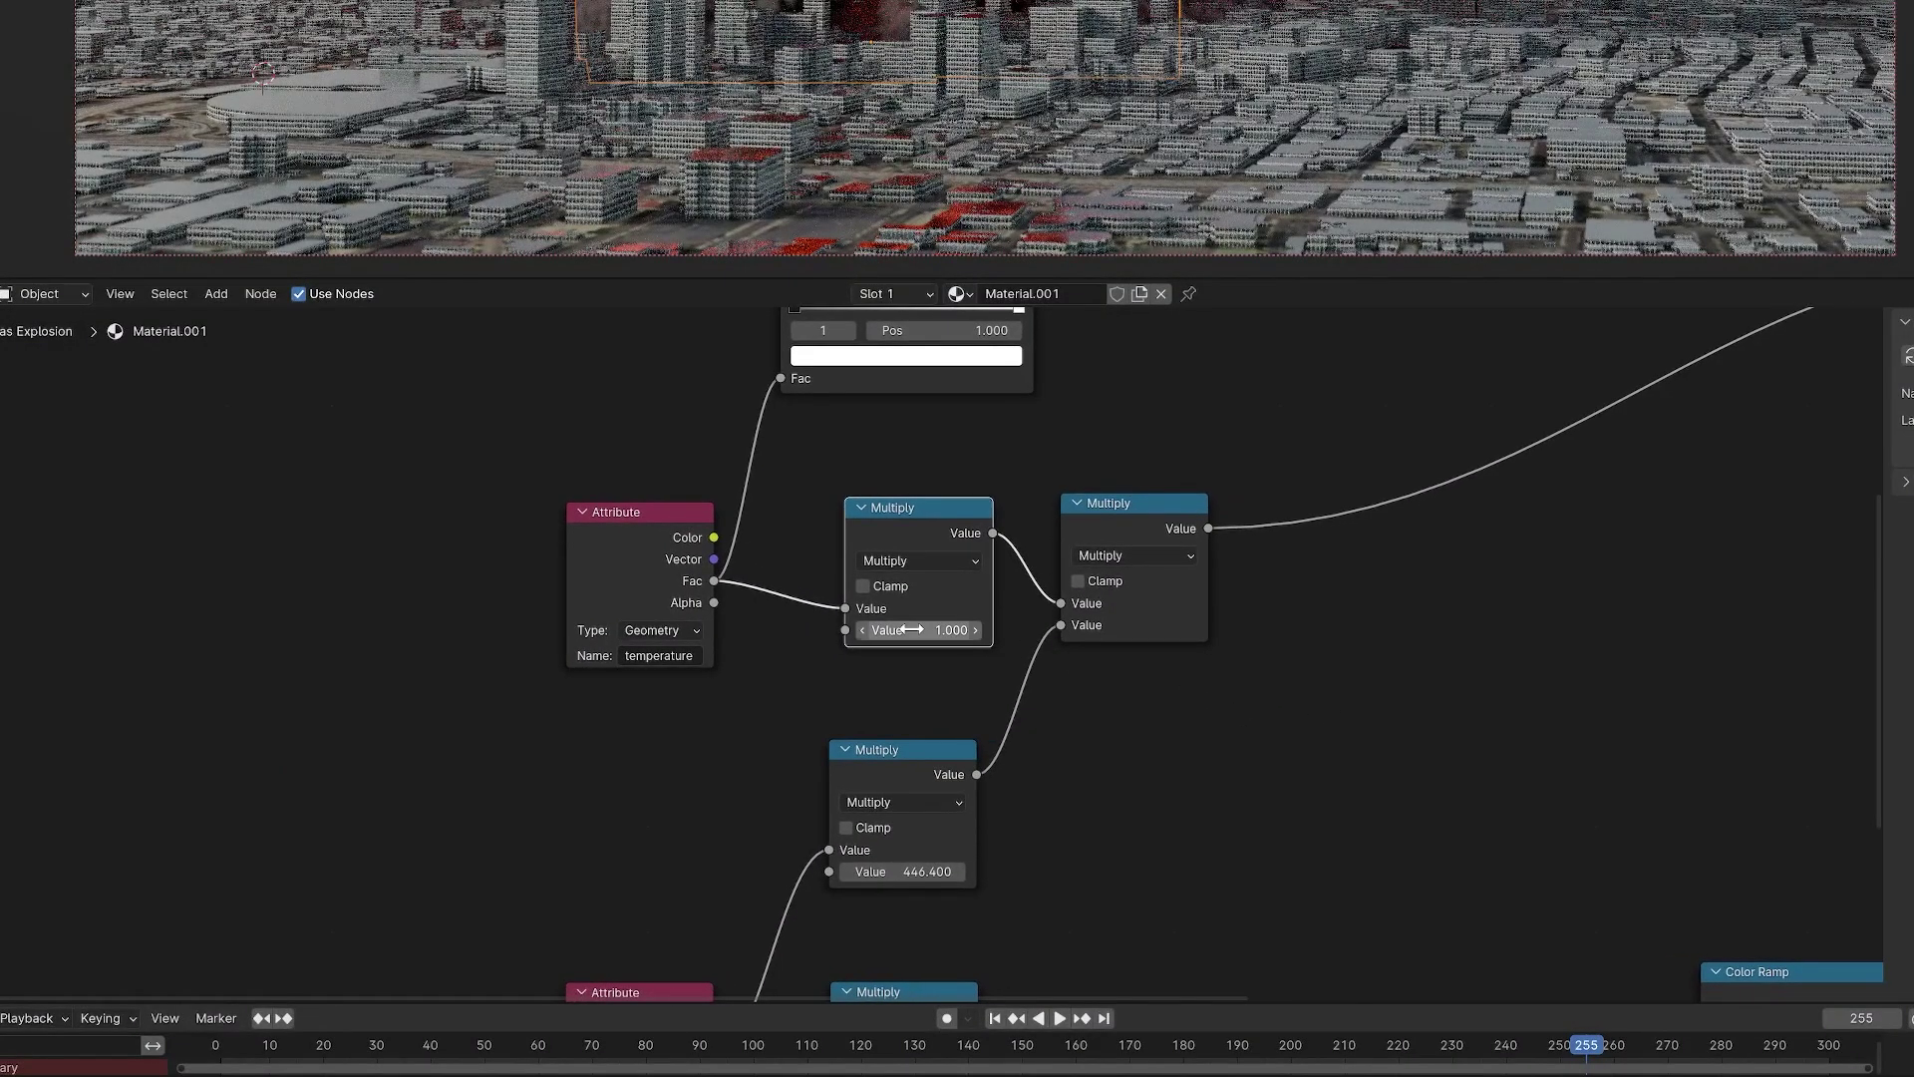
{"action": "left_click_drag", "start_coordinate": [910, 629], "coordinate": [803, 629]}
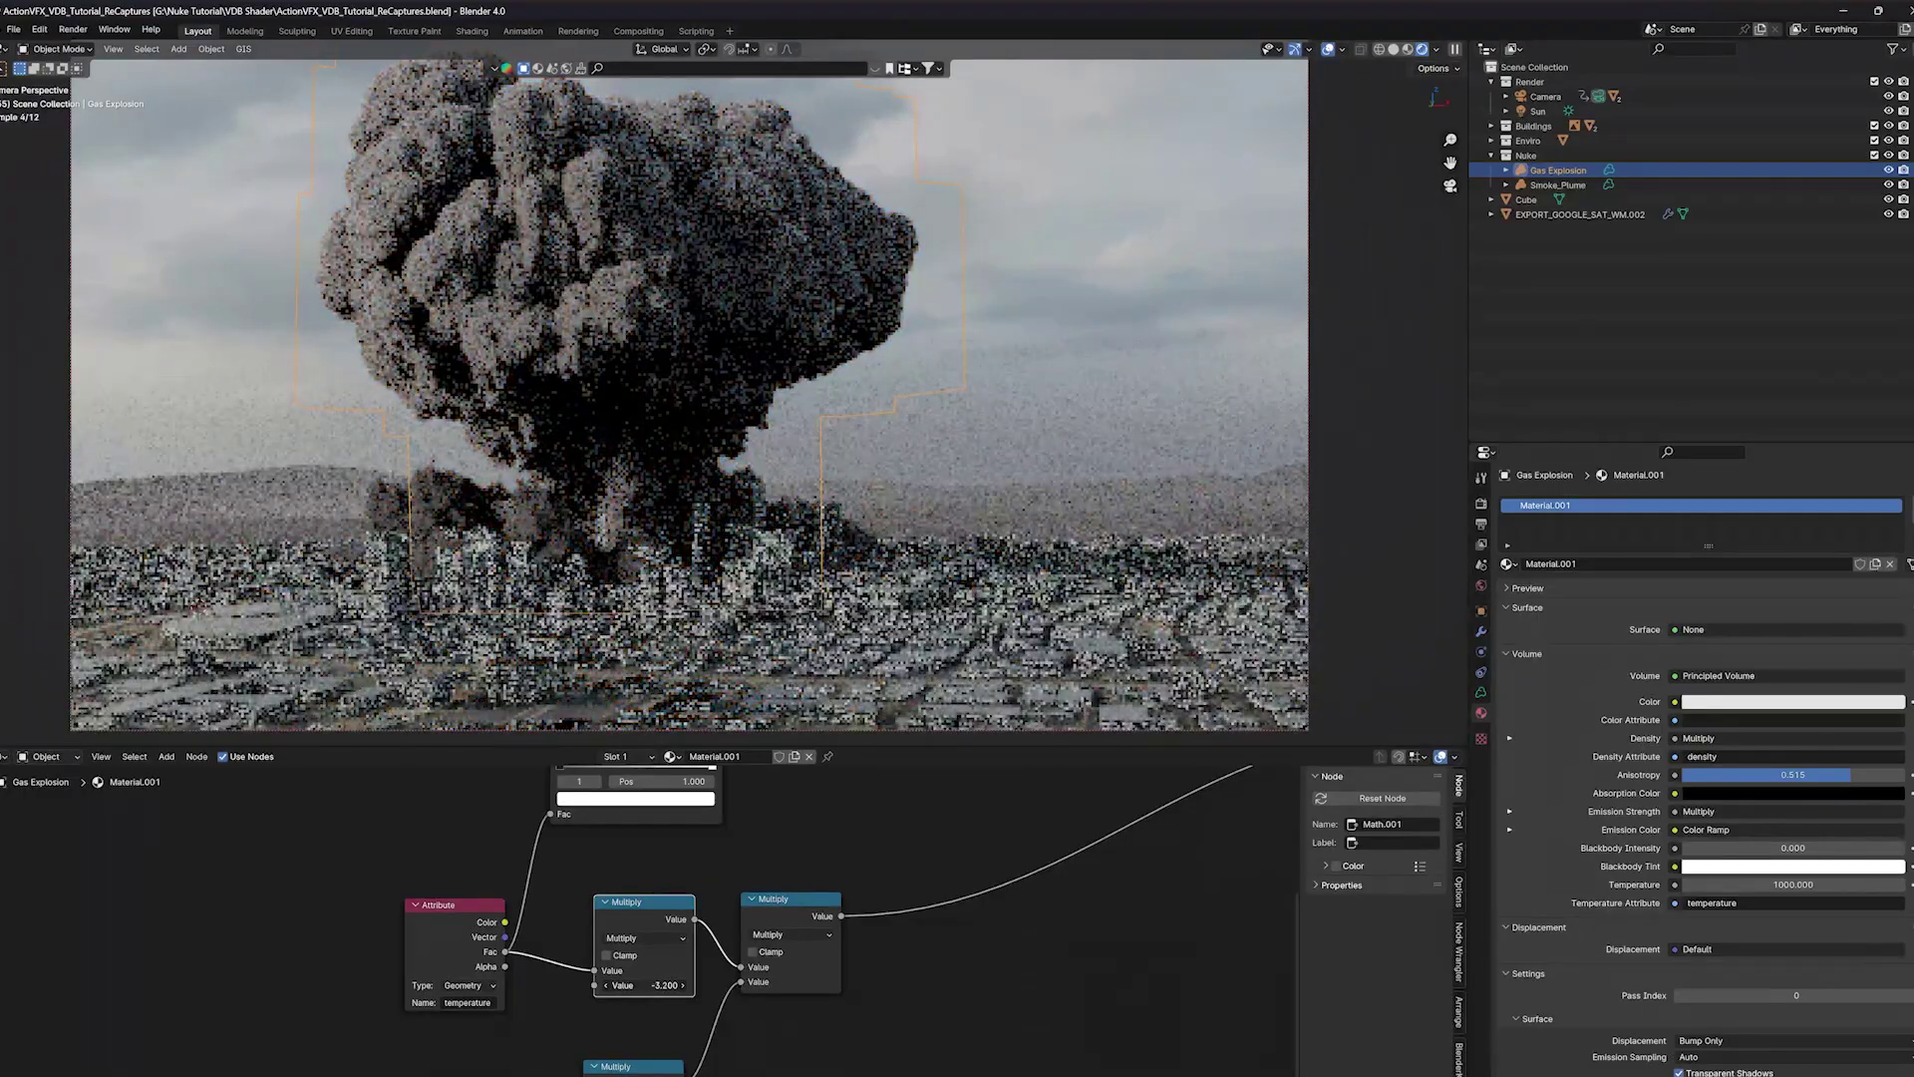
{"action": "left_click_drag", "start_coordinate": [643, 985], "coordinate": [688, 985]}
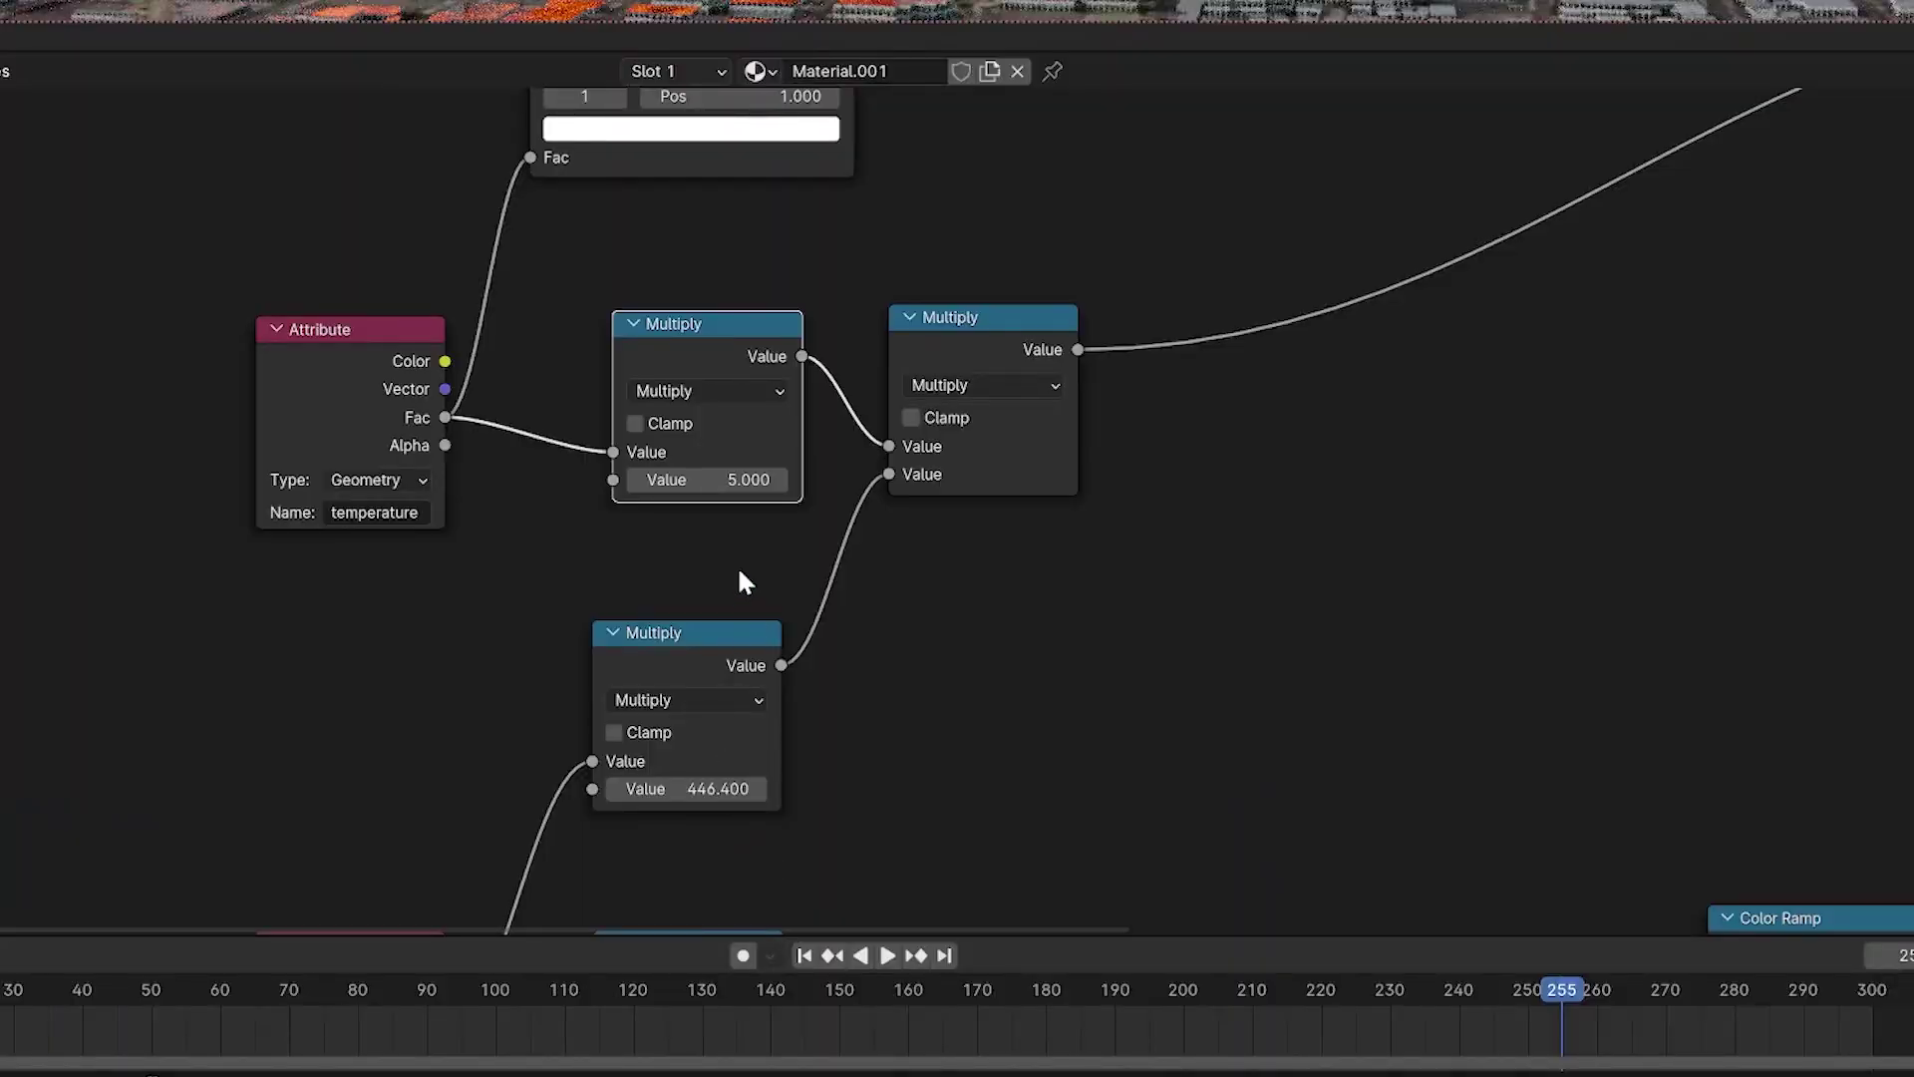
{"action": "key", "text": "i"}
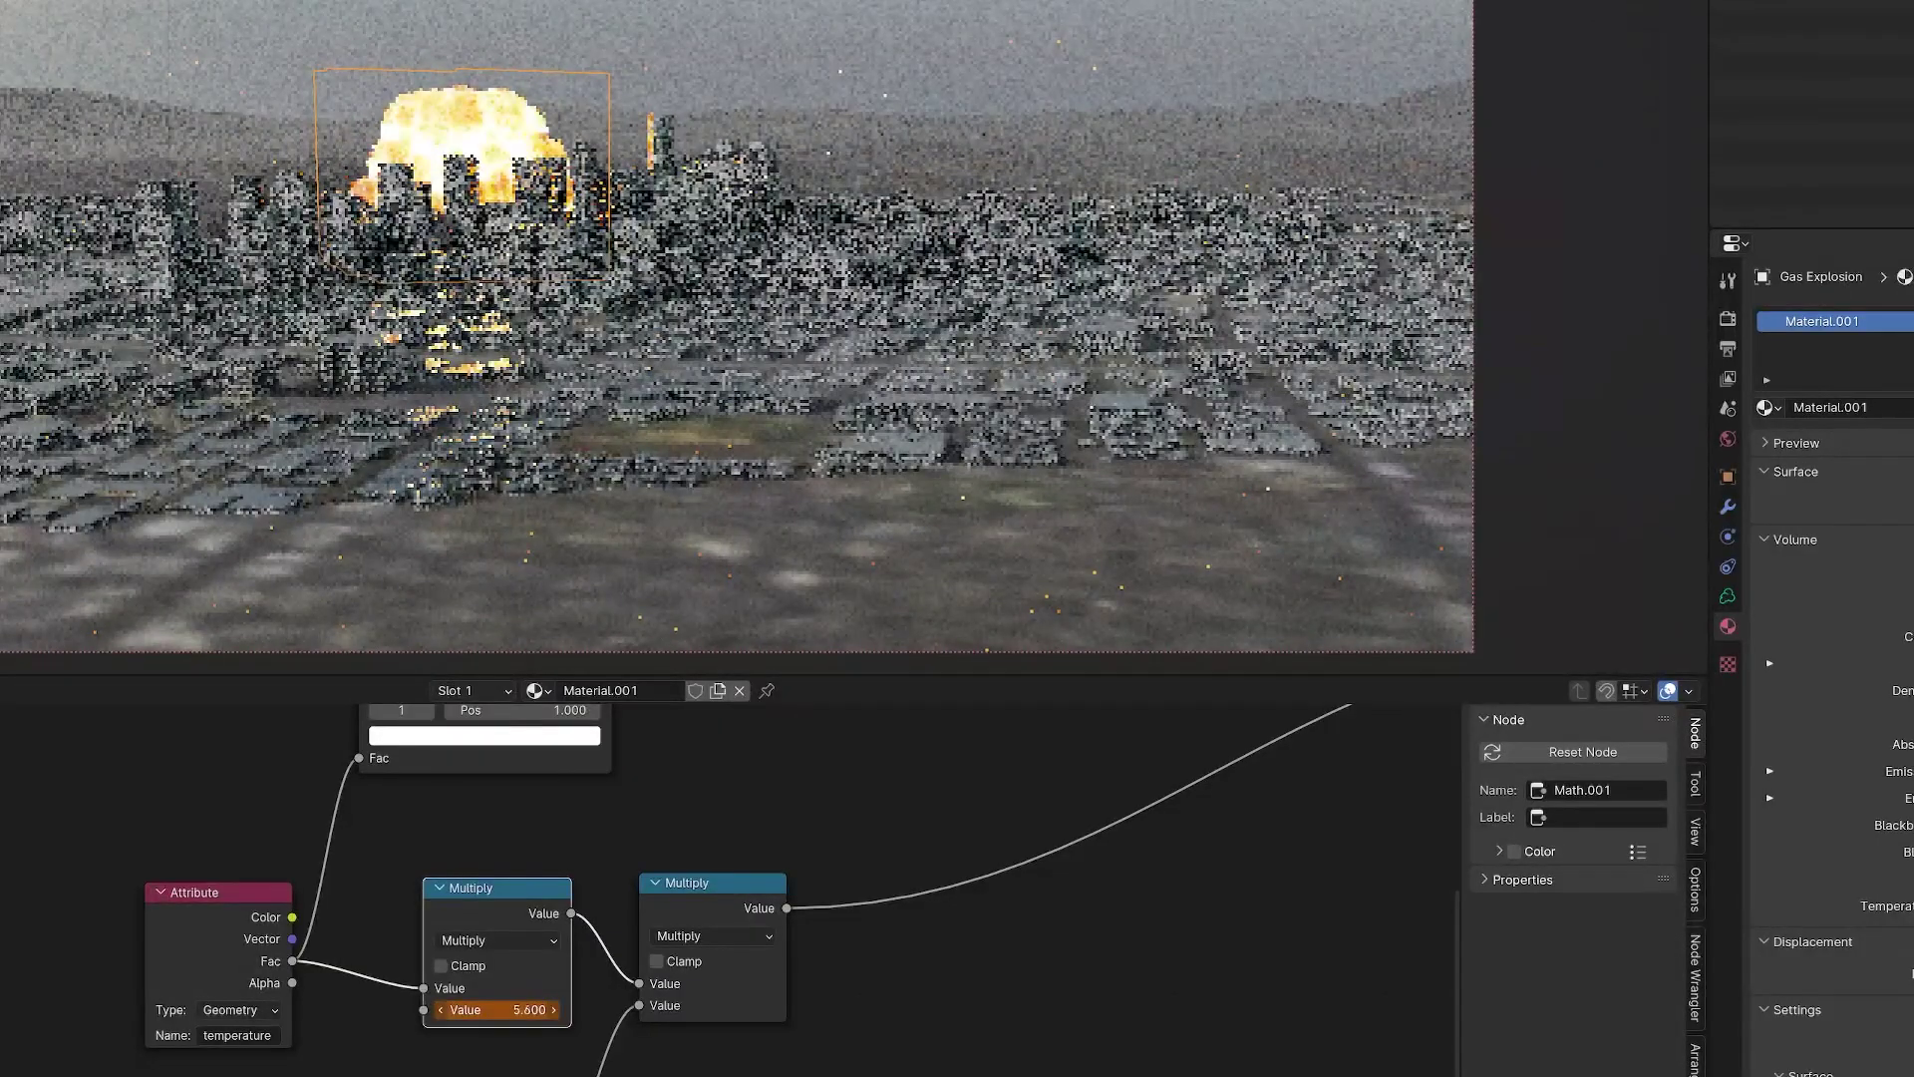
{"action": "left_click_drag", "start_coordinate": [497, 1009], "coordinate": [497, 1001]}
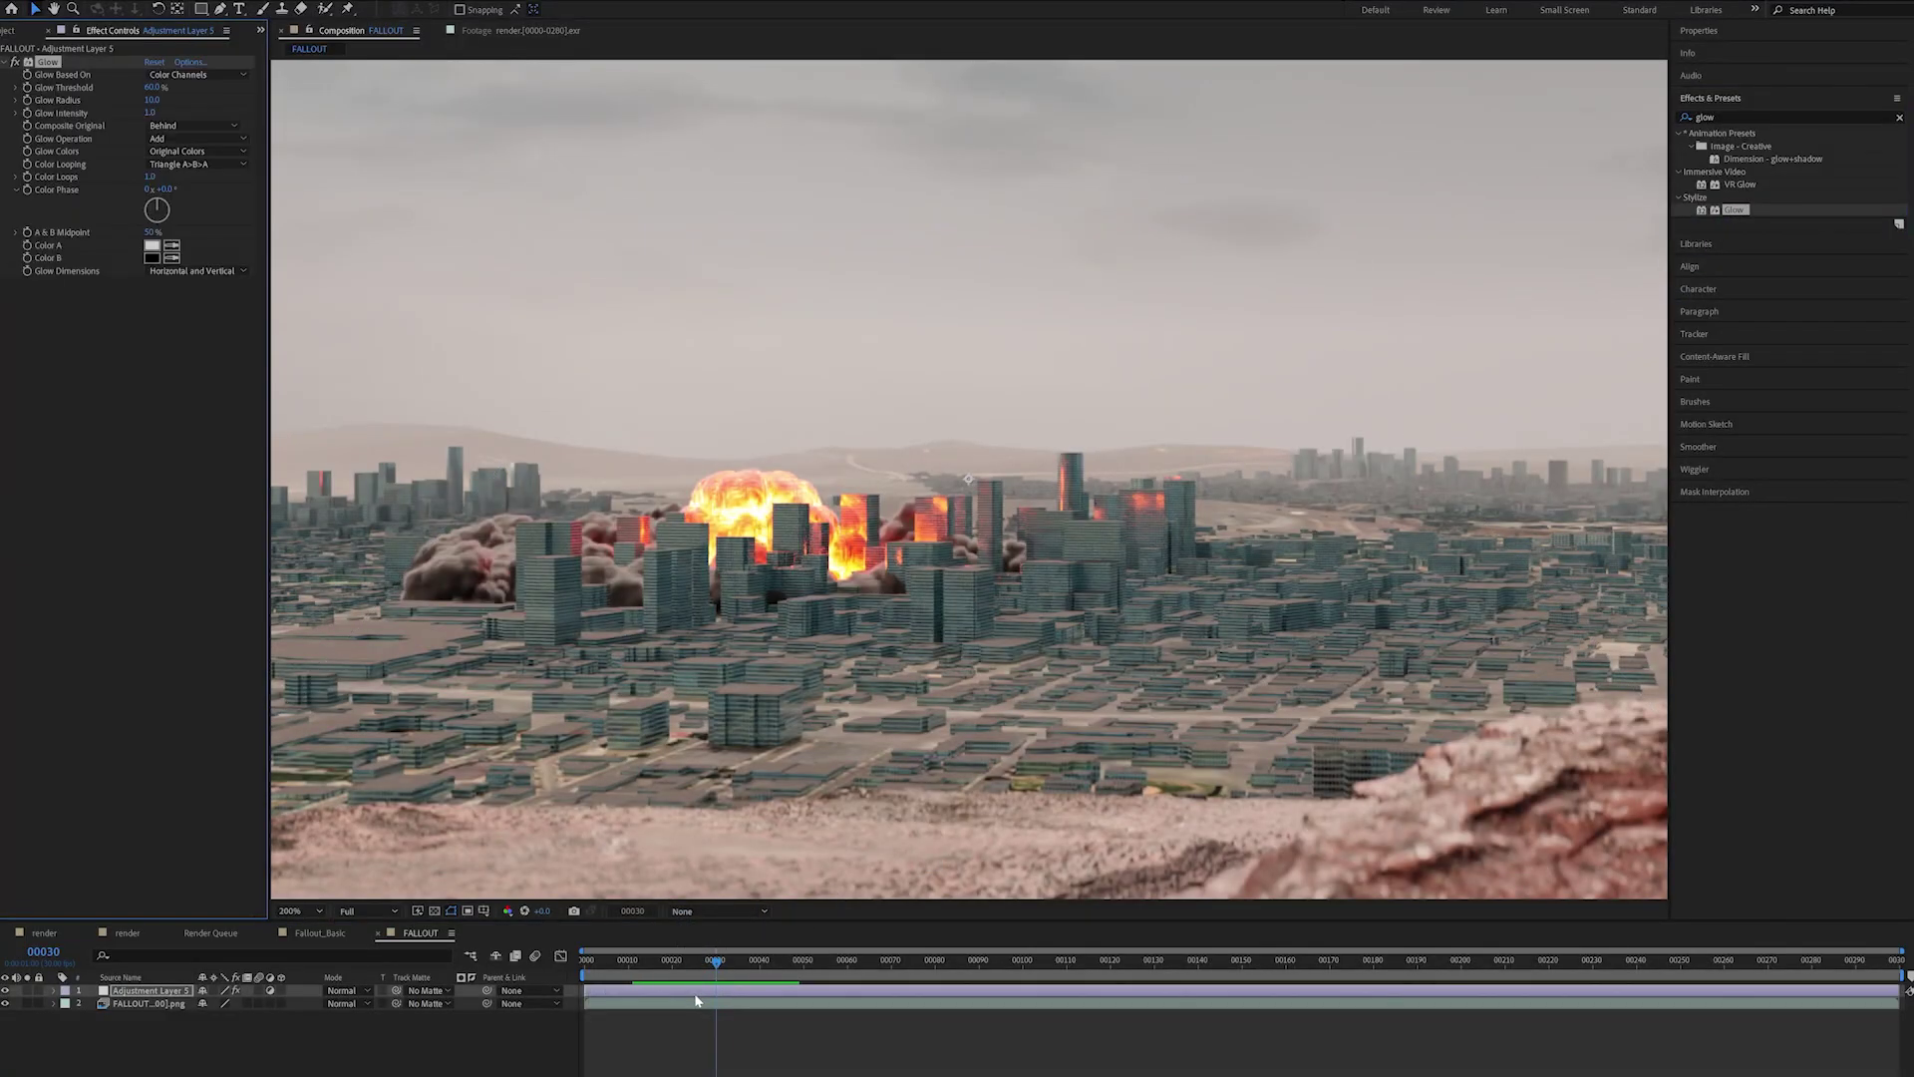
Raise the Glow Radius to 125 and lower the Glow Threshold.
{"action": "left_click_drag", "start_coordinate": [152, 99], "coordinate": [223, 109]}
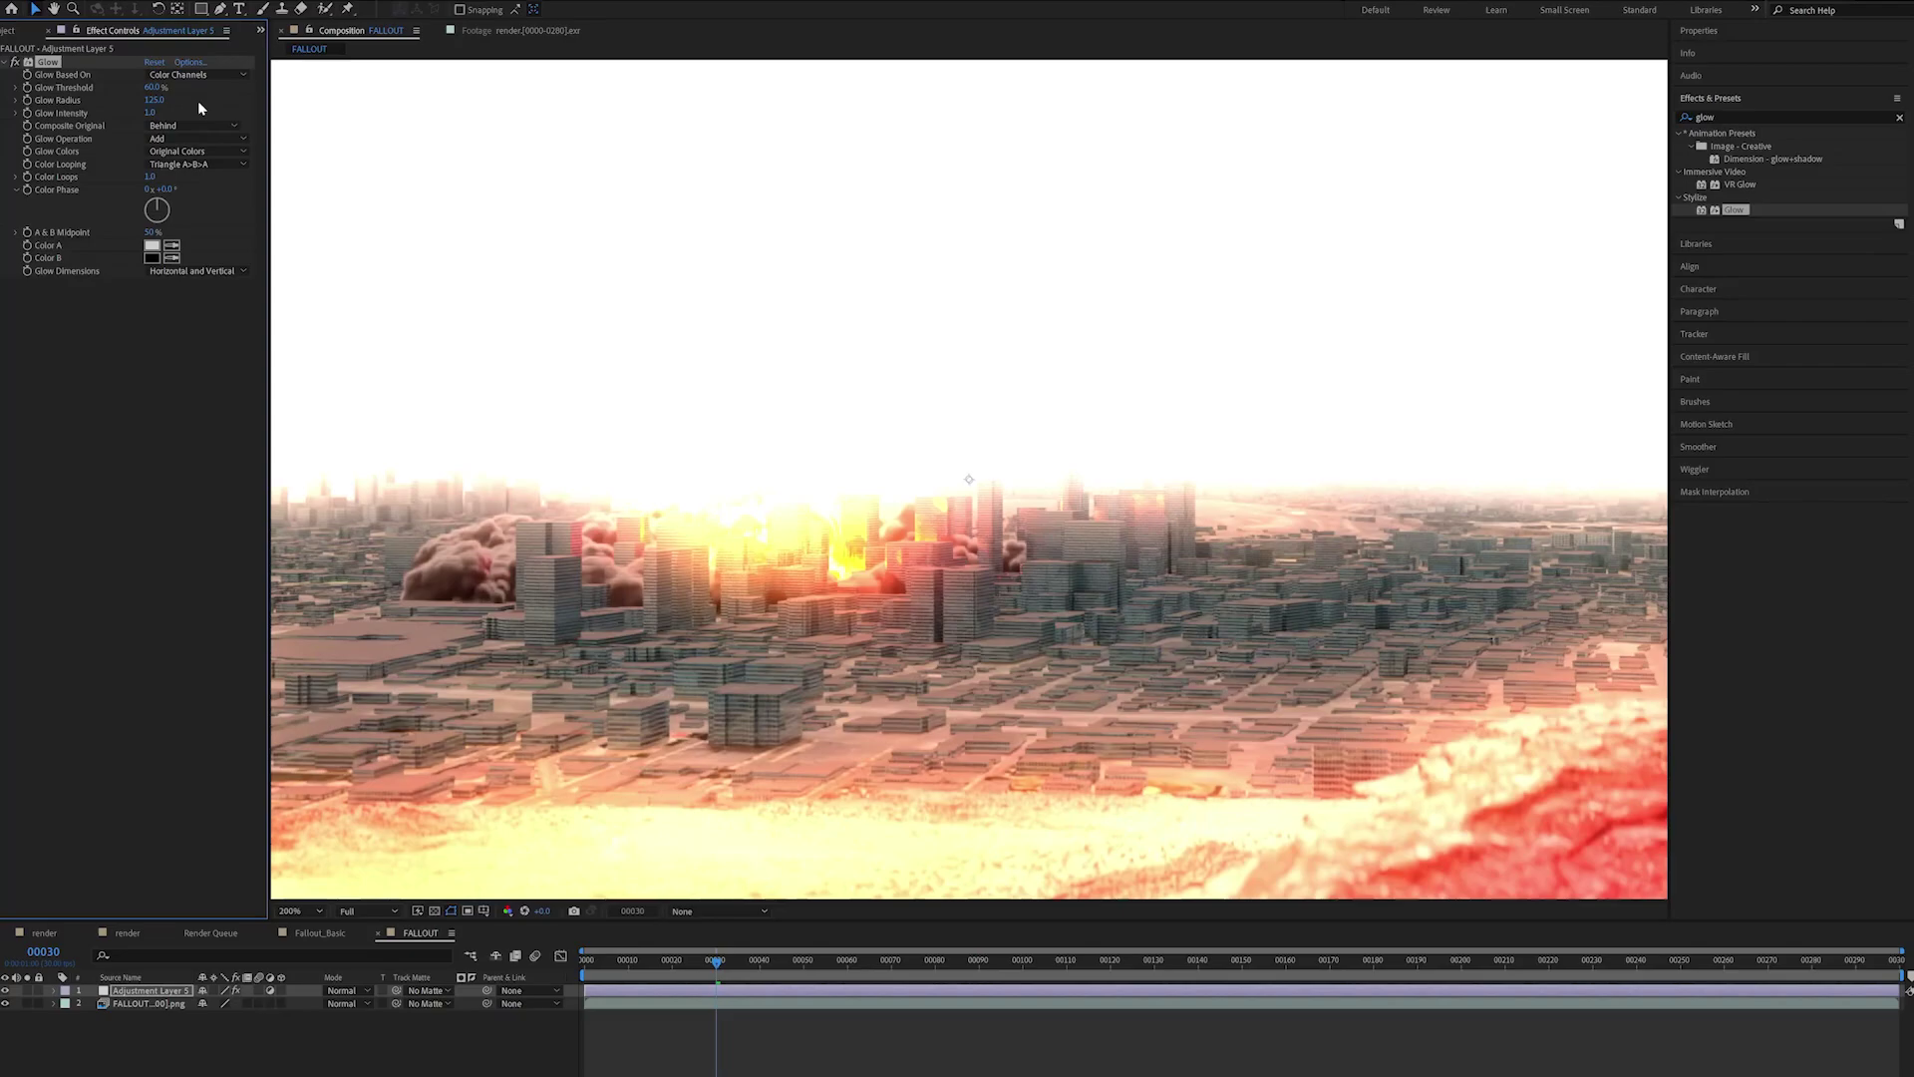
{"action": "left_click_drag", "start_coordinate": [142, 88], "coordinate": [222, 95]}
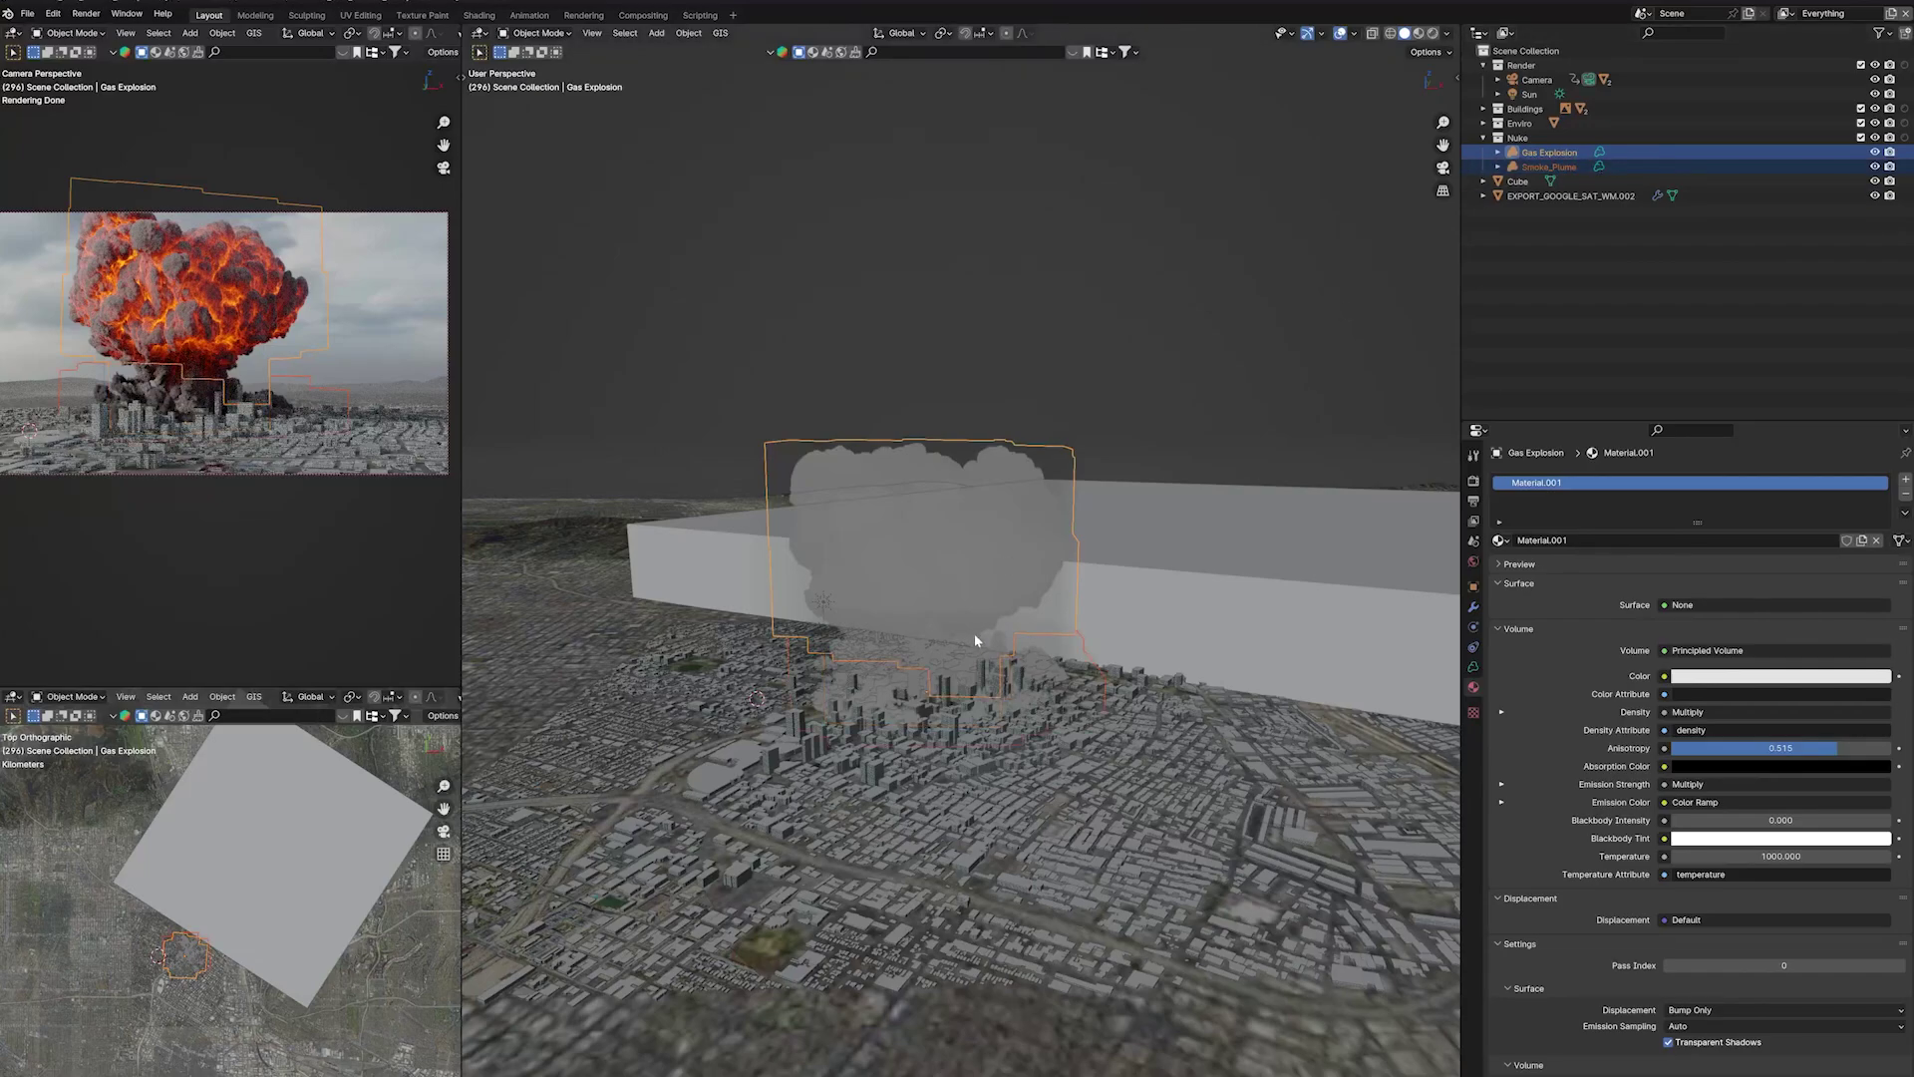
Move the Gas Explosion volume along Y, then undo a trial rotation around Z.
{"action": "key", "text": "Escape"}
{"action": "key", "text": "g"}
{"action": "key", "text": "y"}
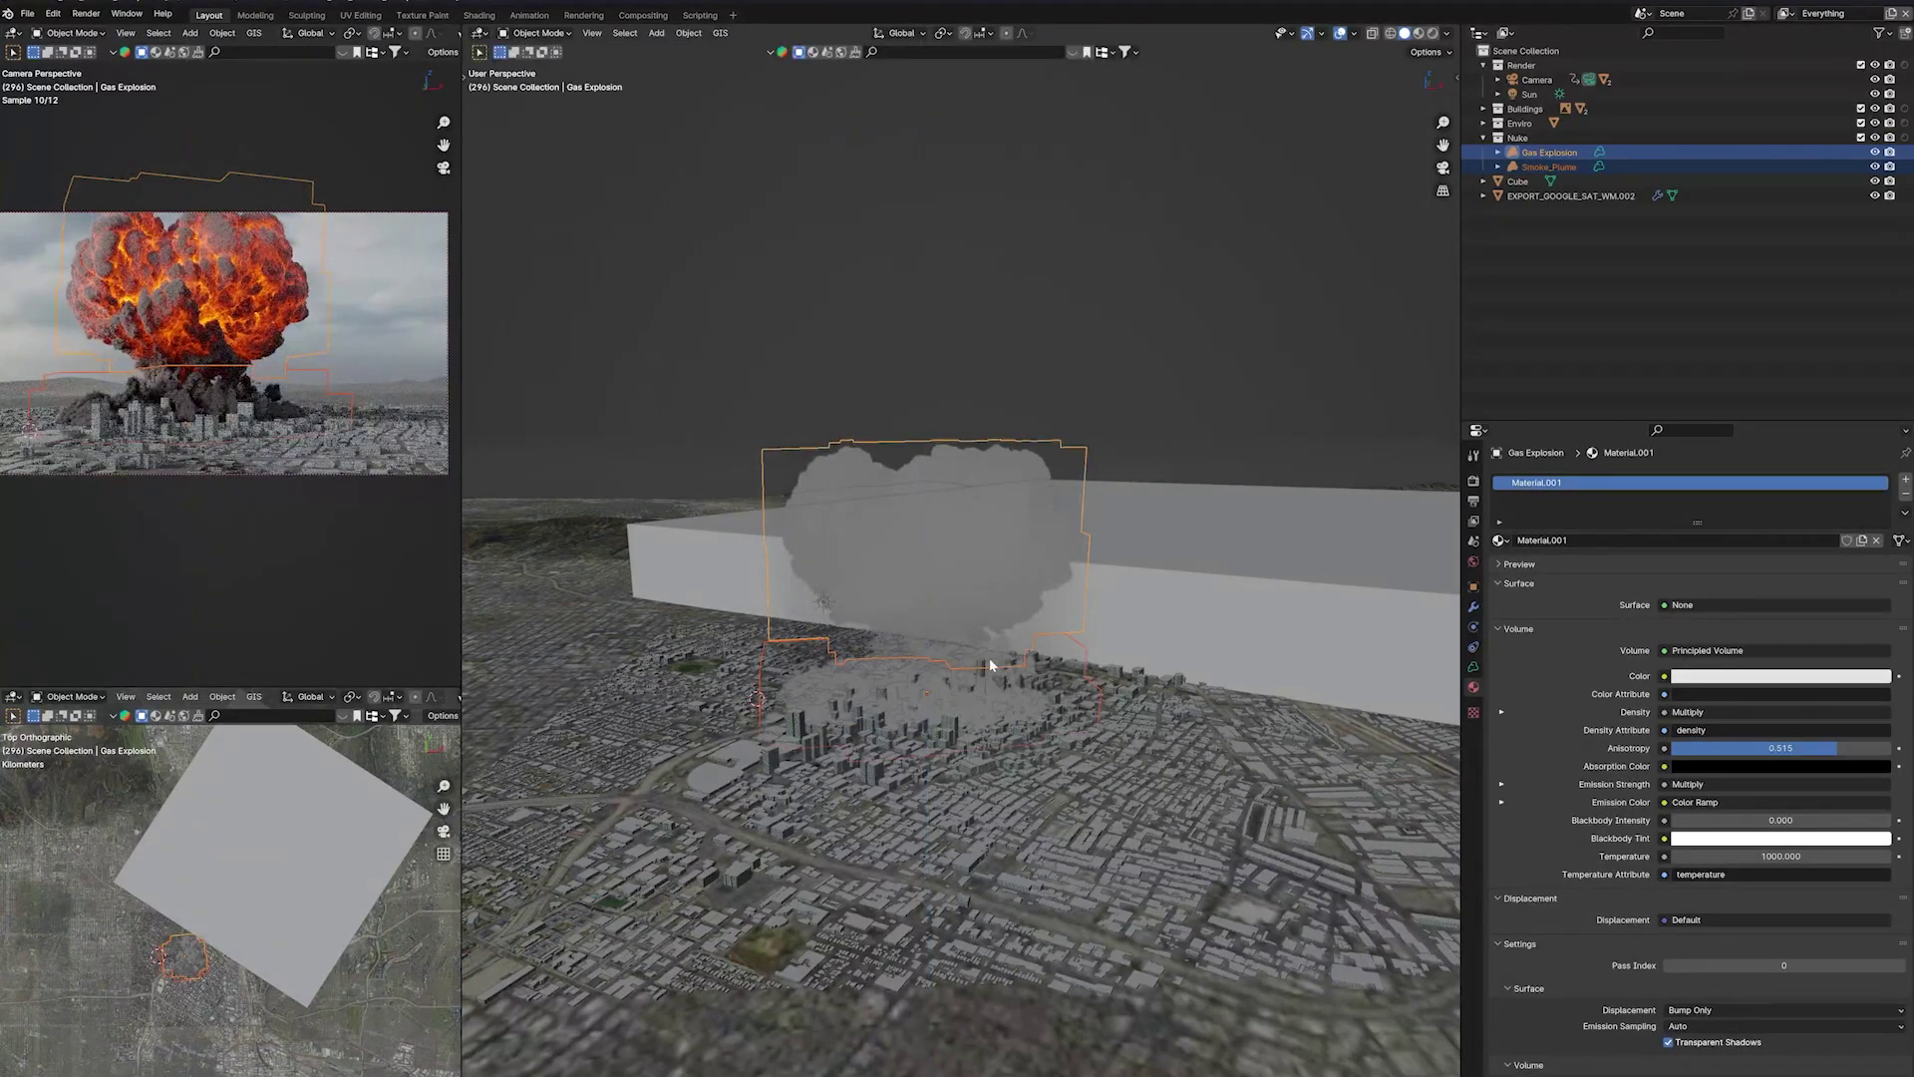
{"action": "key", "text": "r"}
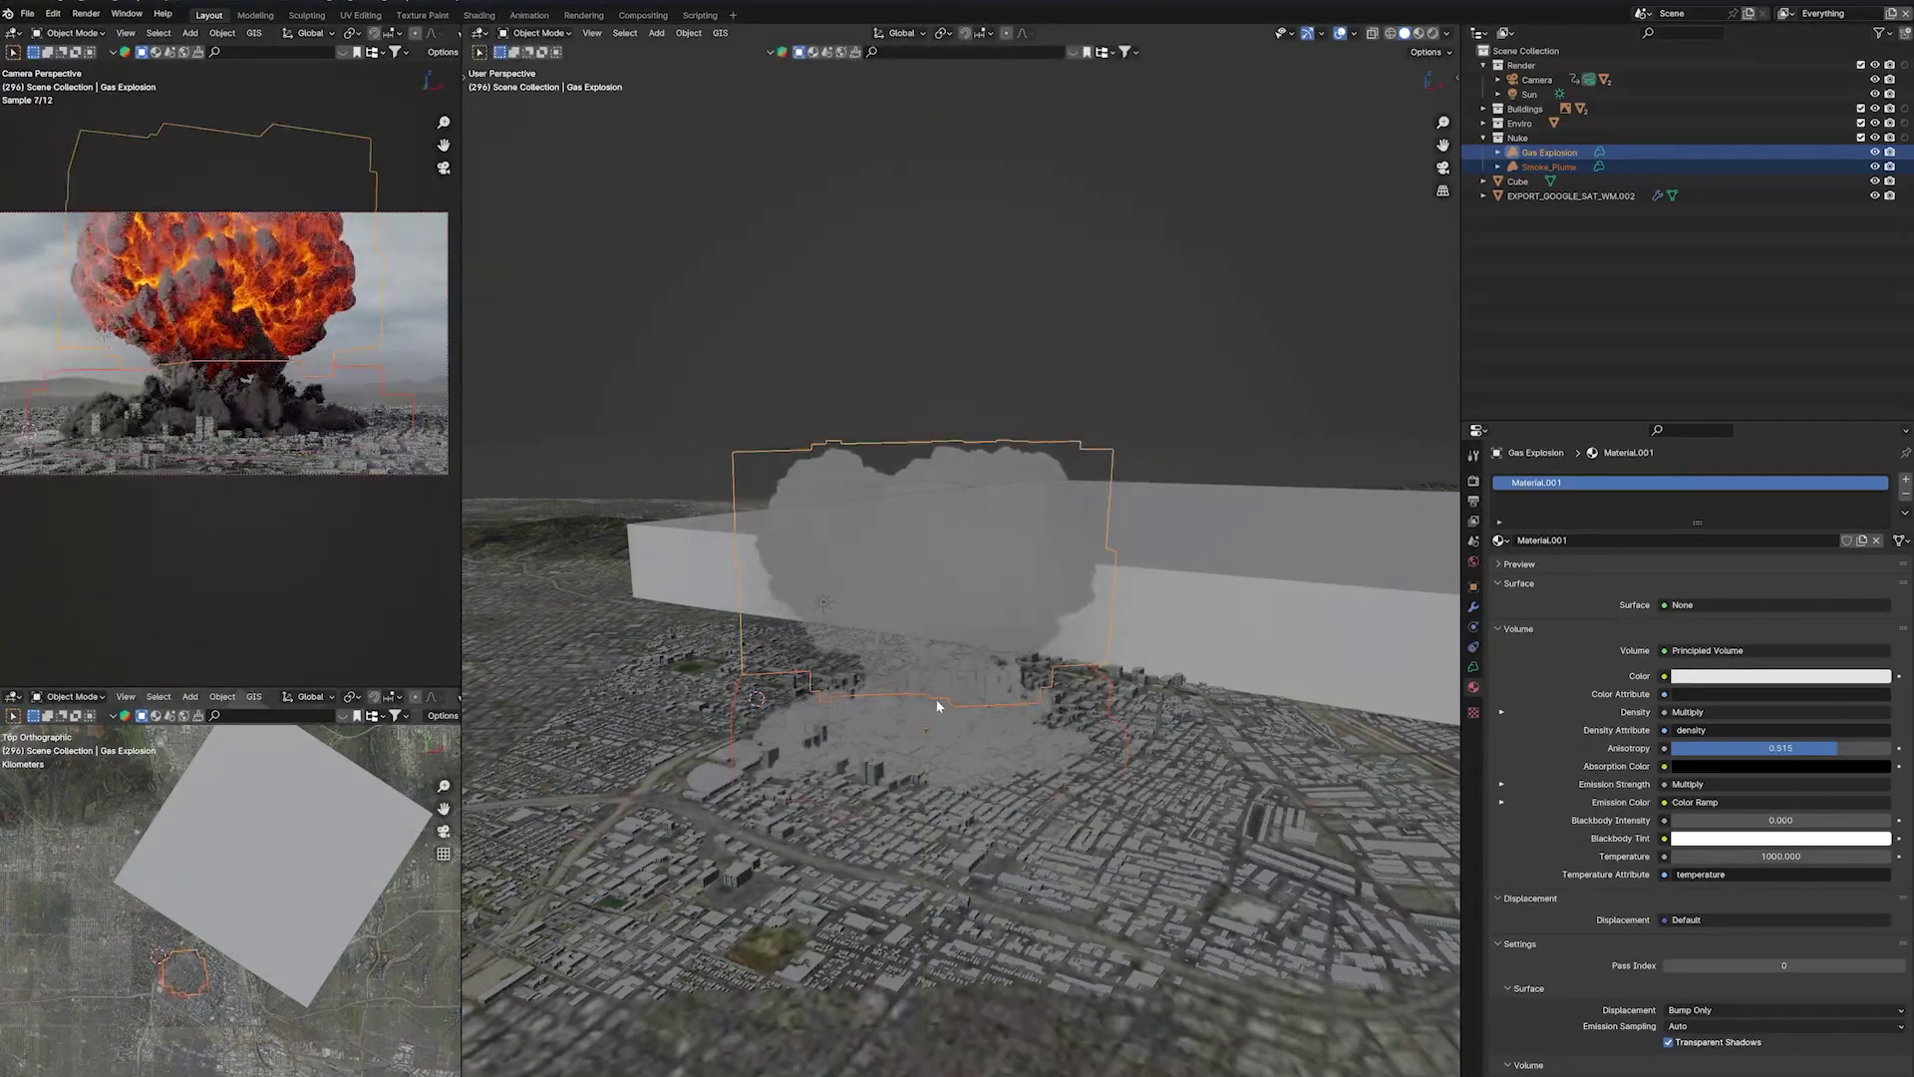
{"action": "key", "text": "z"}
{"action": "key", "text": "ctrl+z"}
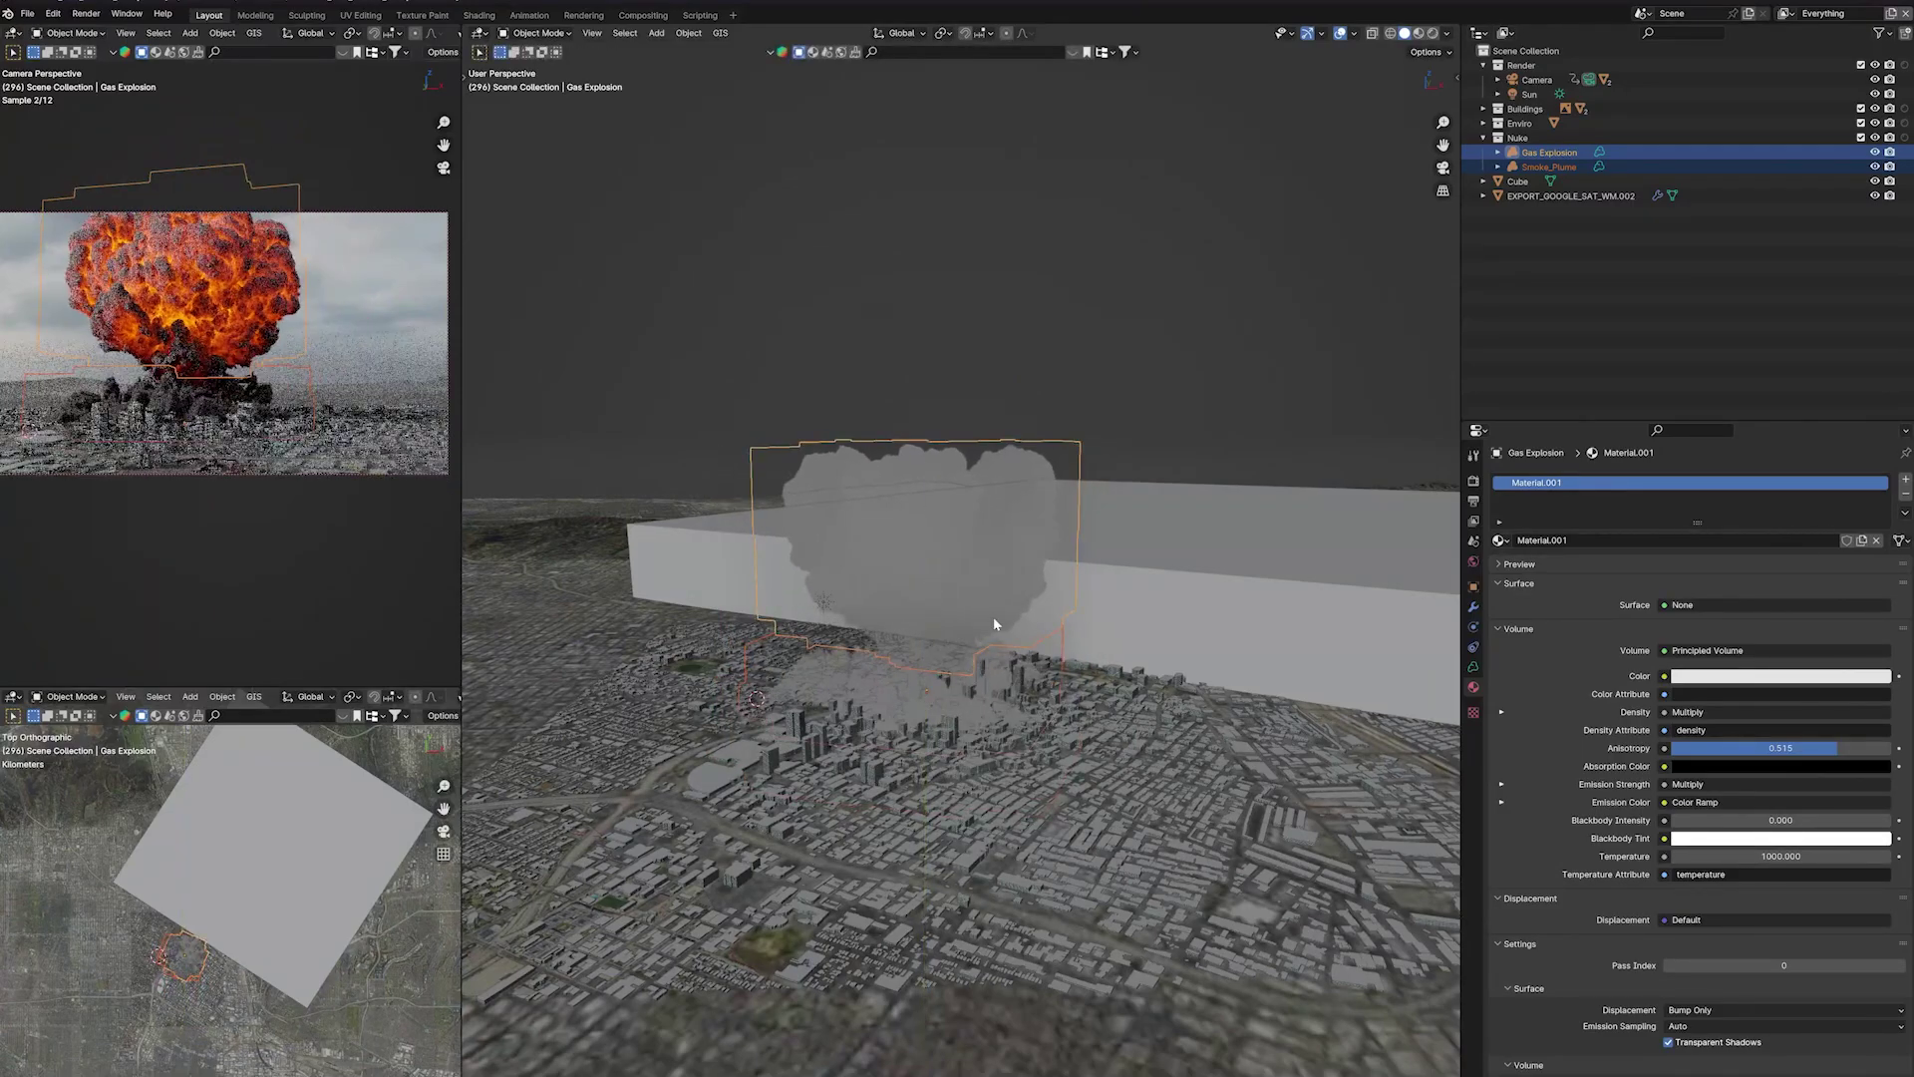